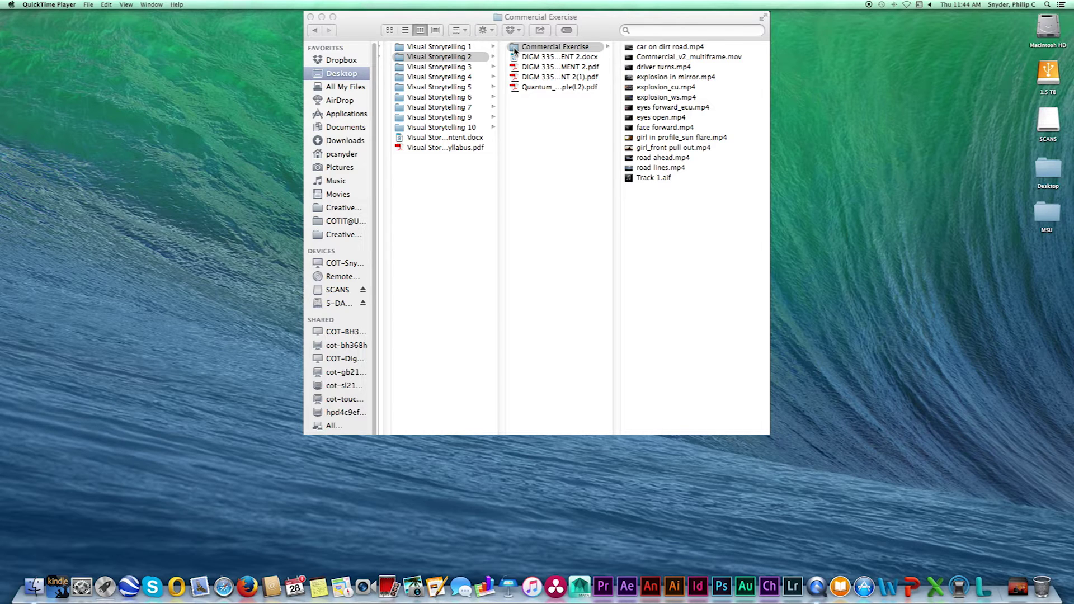
- Preview the Commercial Exercise media, from Track 1.aif and the clips to the Commercial_v2_multiframe example
{"action": "left_click", "coordinate": [461, 60]}
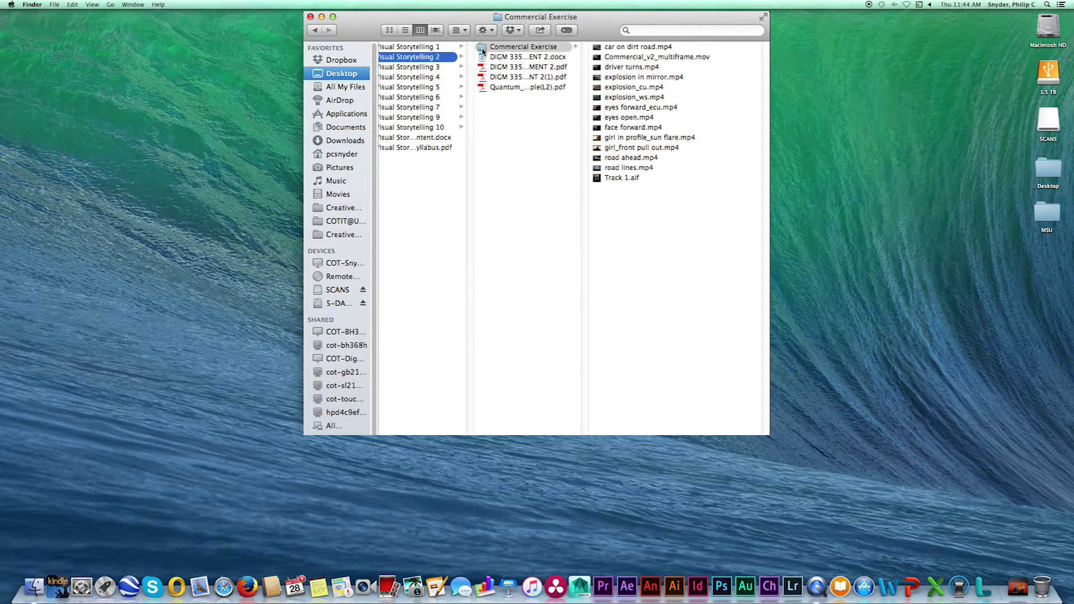
{"action": "left_click", "coordinate": [483, 49]}
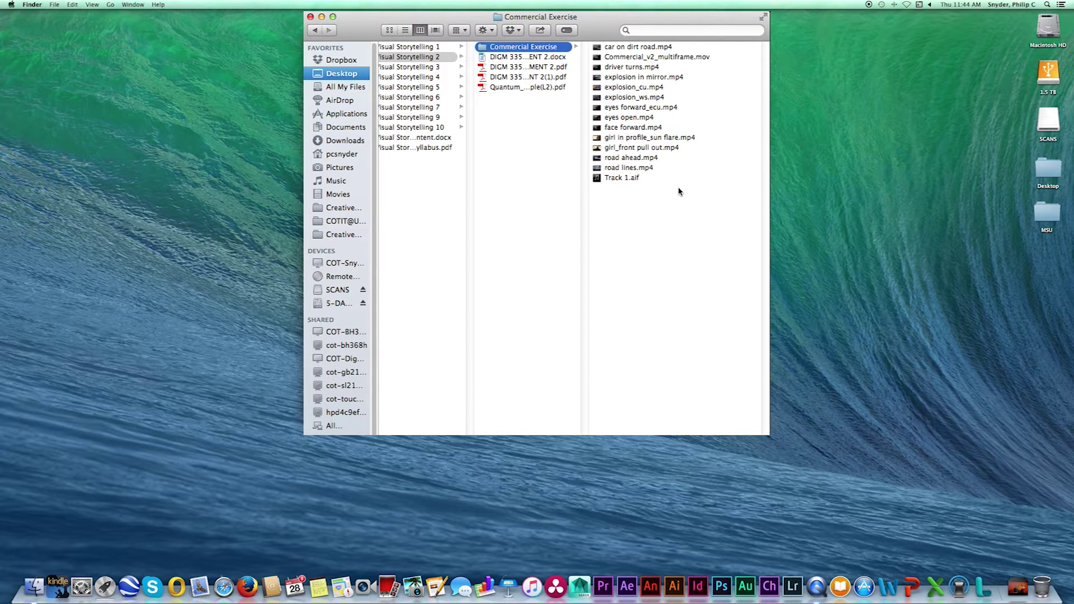
{"action": "scroll", "coordinate": [679, 192], "scroll_direction": "left", "scroll_amount": 3}
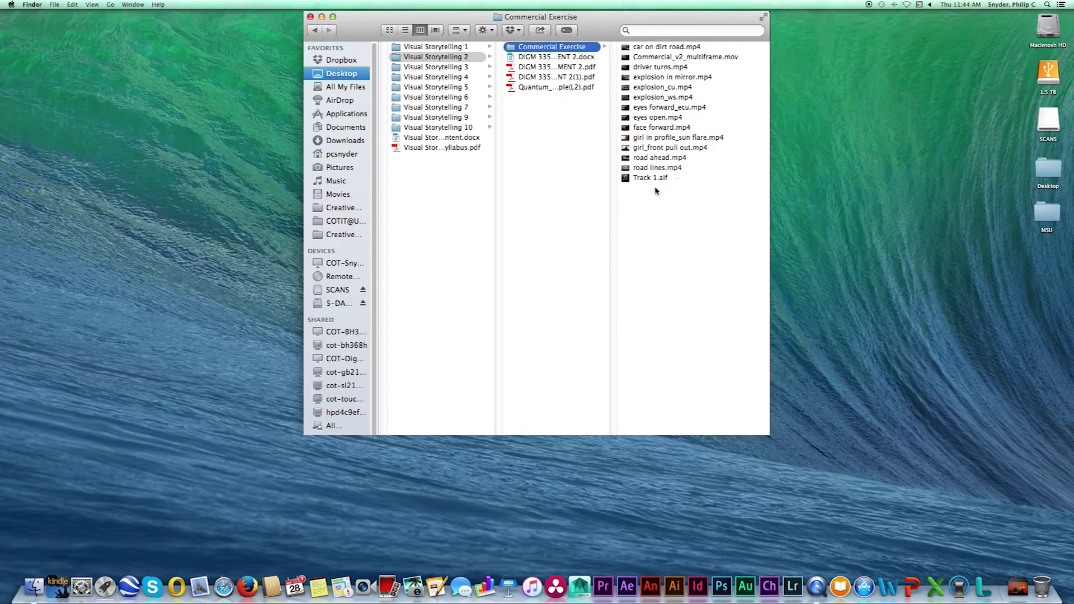
{"action": "left_click", "coordinate": [636, 178]}
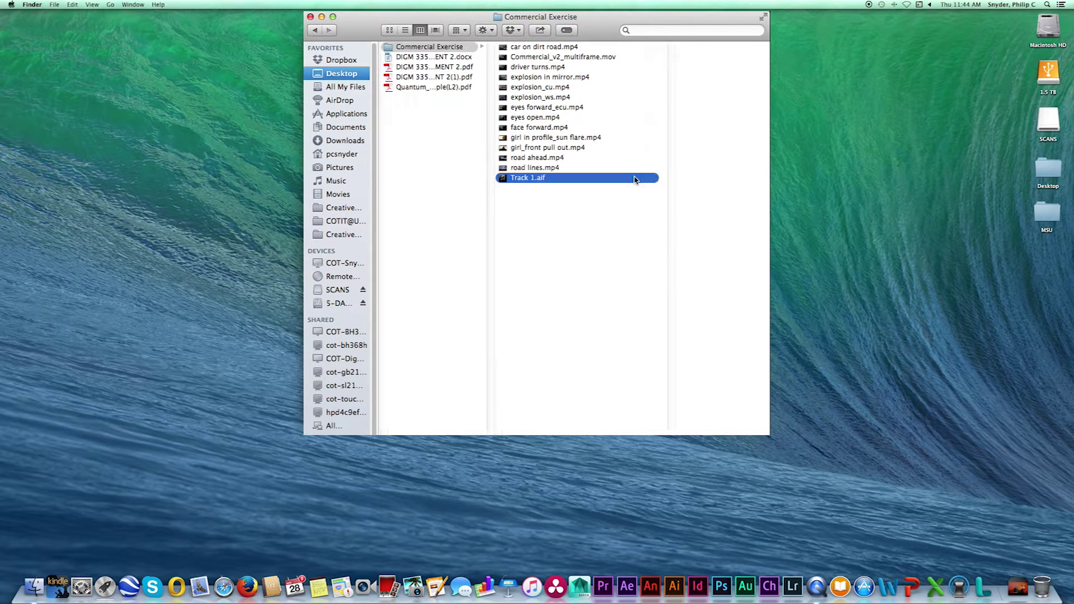
{"action": "left_click", "coordinate": [521, 157]}
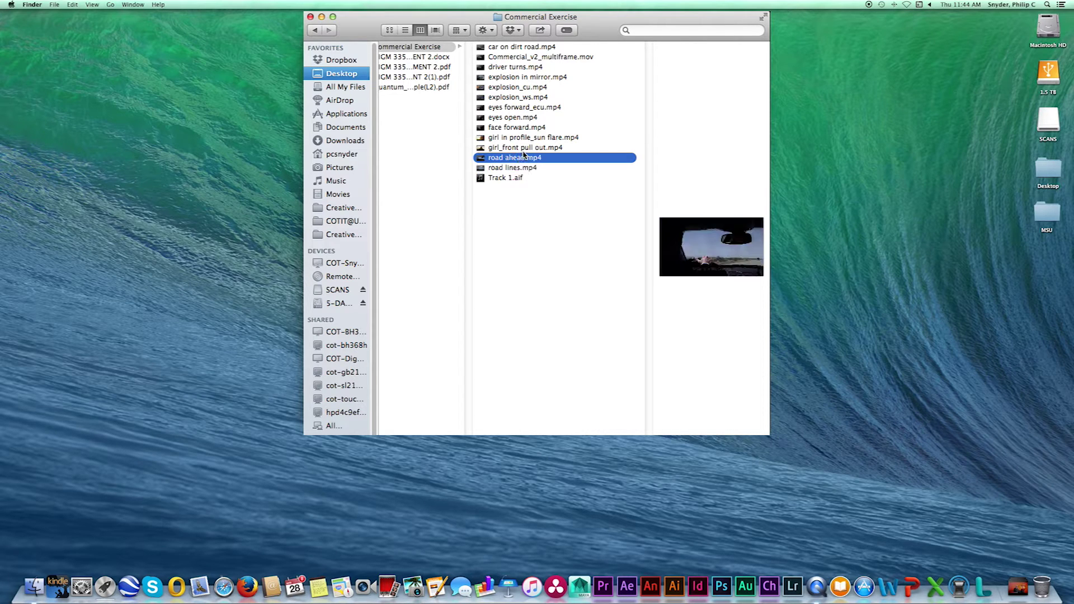
{"action": "left_click", "coordinate": [526, 148]}
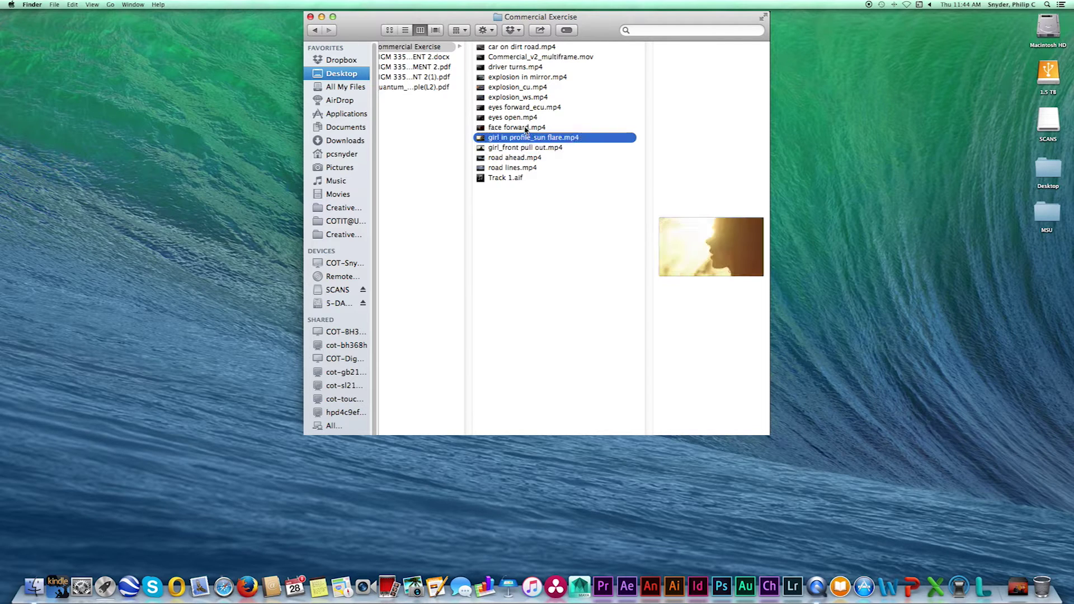
{"action": "left_click", "coordinate": [524, 127]}
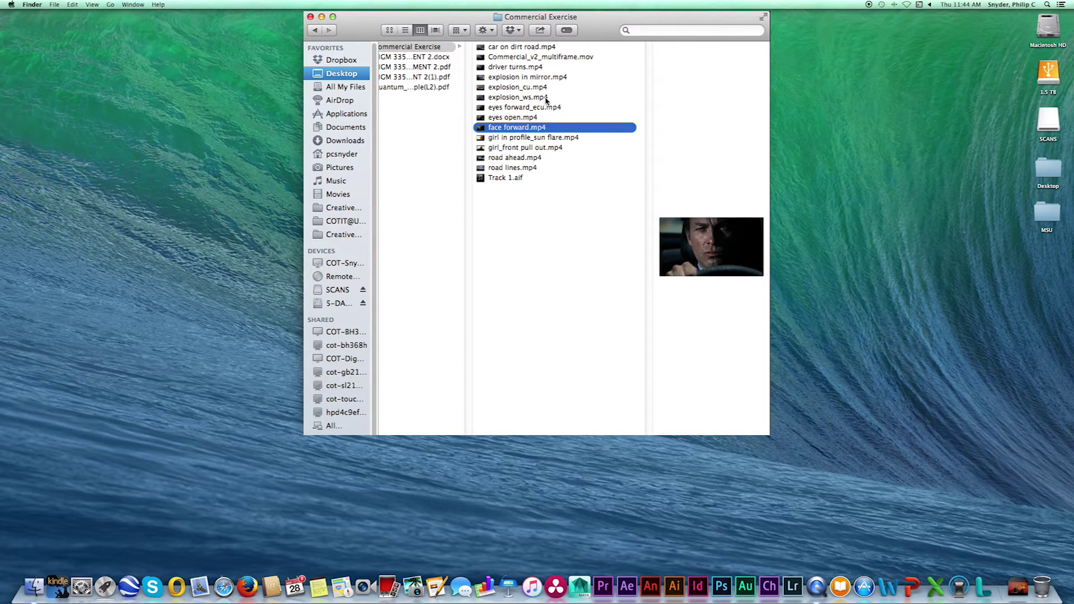
{"action": "left_click", "coordinate": [491, 49]}
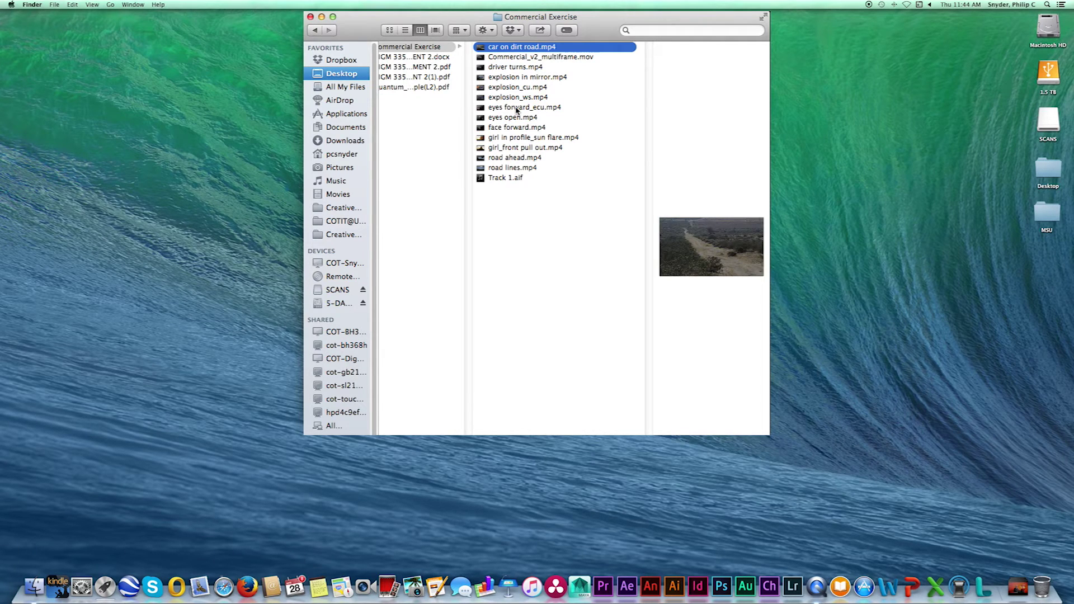
{"action": "left_click", "coordinate": [502, 58]}
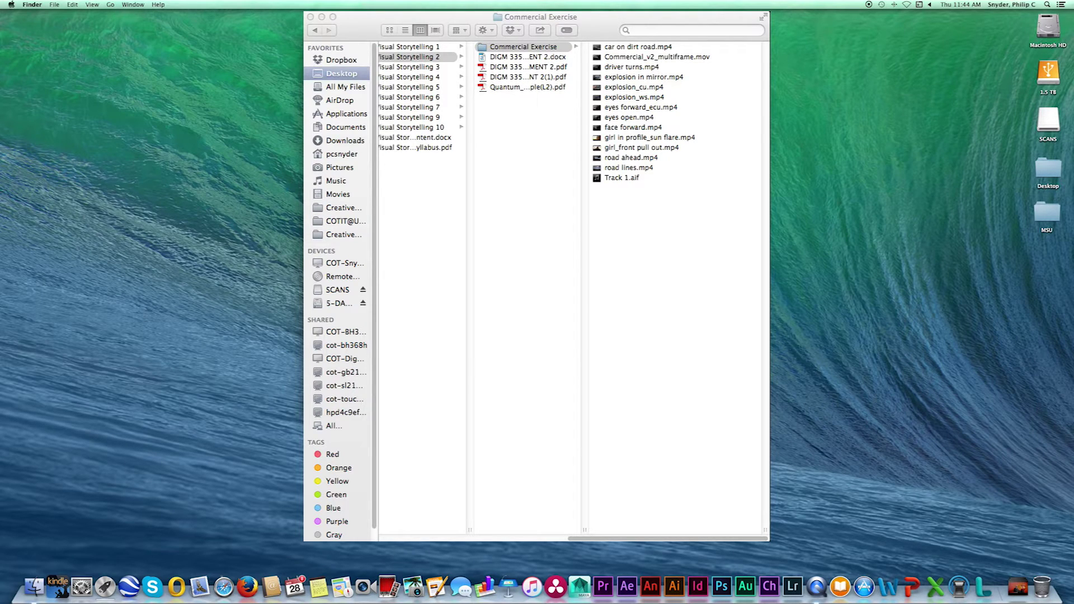
- Create a new Commercial project, named with the author's surname, in Commercial Exercise with HDV capture format
{"action": "left_click", "coordinate": [604, 588]}
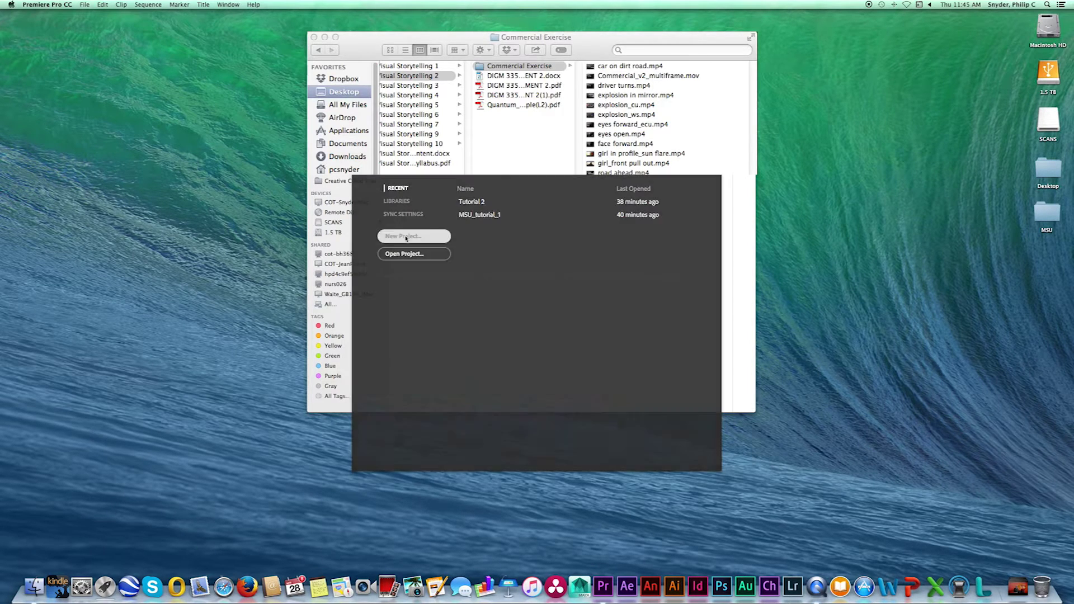
{"action": "left_click", "coordinate": [404, 236]}
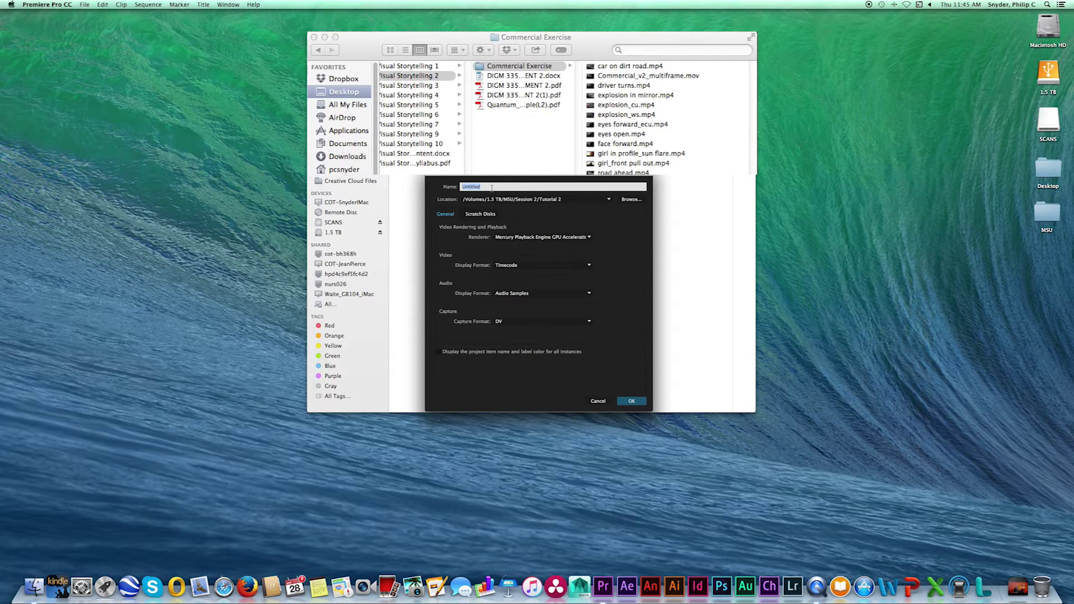
{"action": "type", "text": "Commercial_Snyder"}
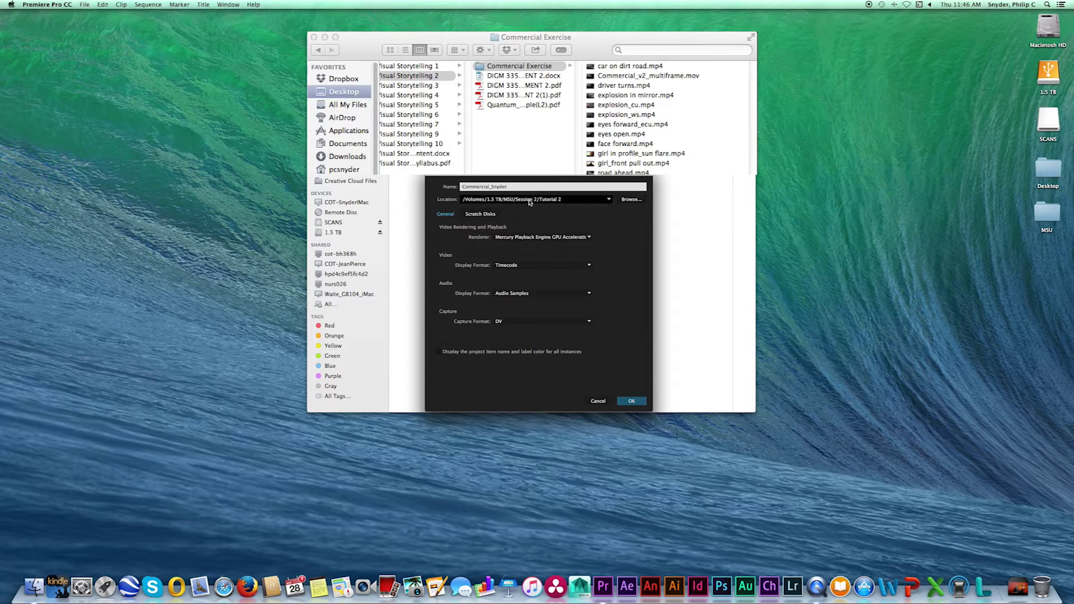
{"action": "left_click", "coordinate": [630, 200]}
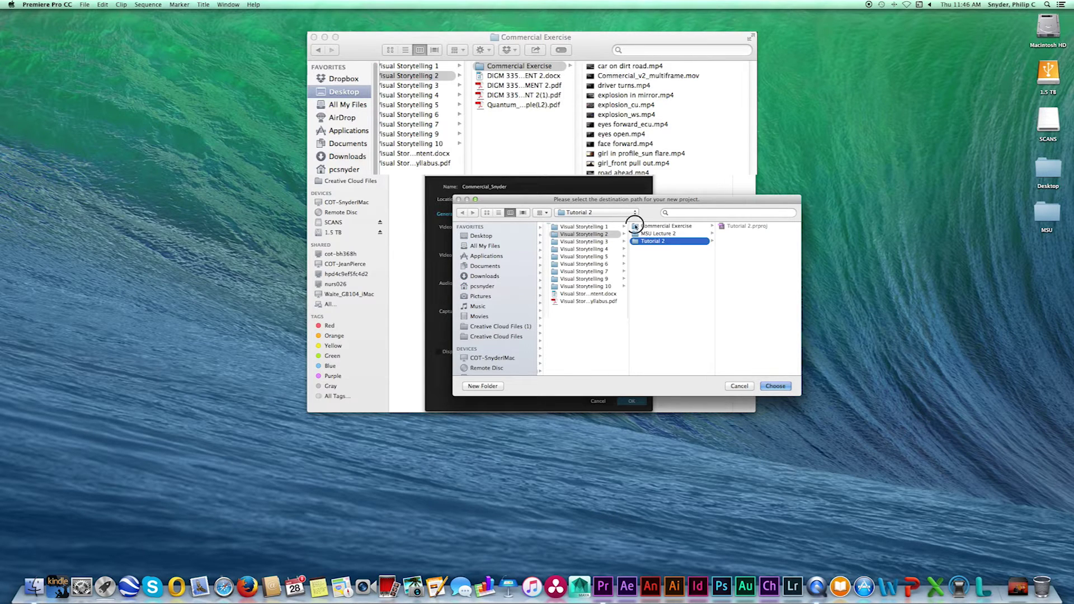
{"action": "left_click", "coordinate": [639, 227]}
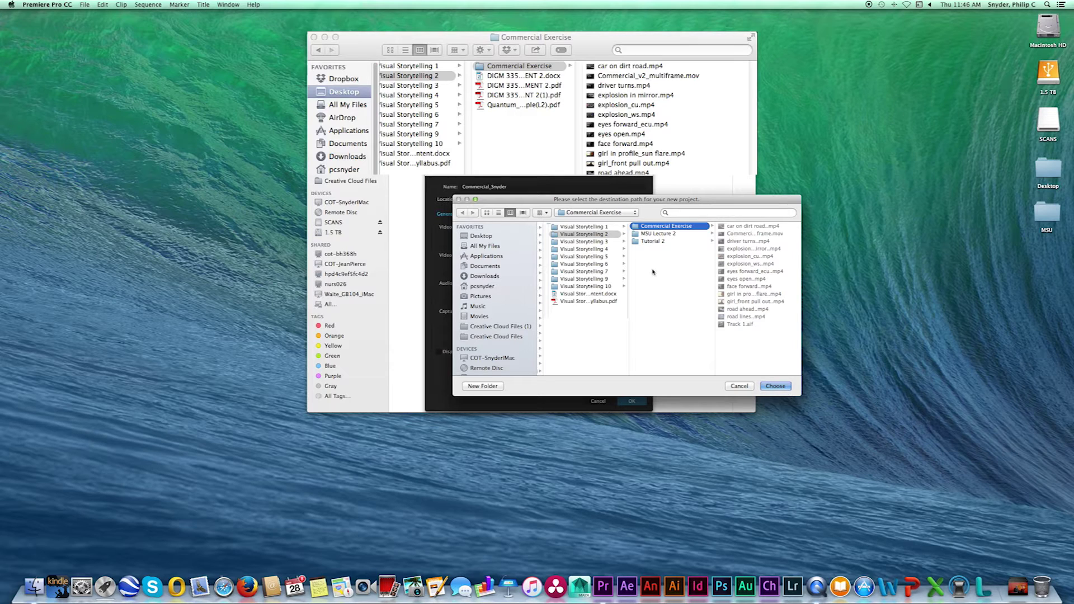
{"action": "left_click", "coordinate": [776, 386]}
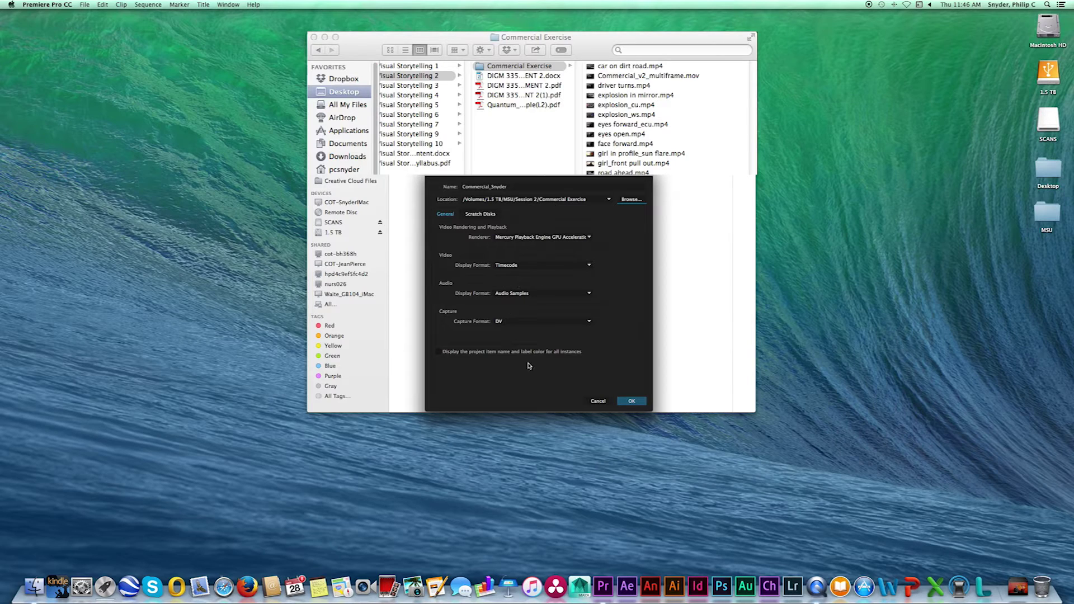
{"action": "left_click", "coordinate": [589, 323]}
{"action": "left_click", "coordinate": [512, 333]}
{"action": "left_click", "coordinate": [632, 402]}
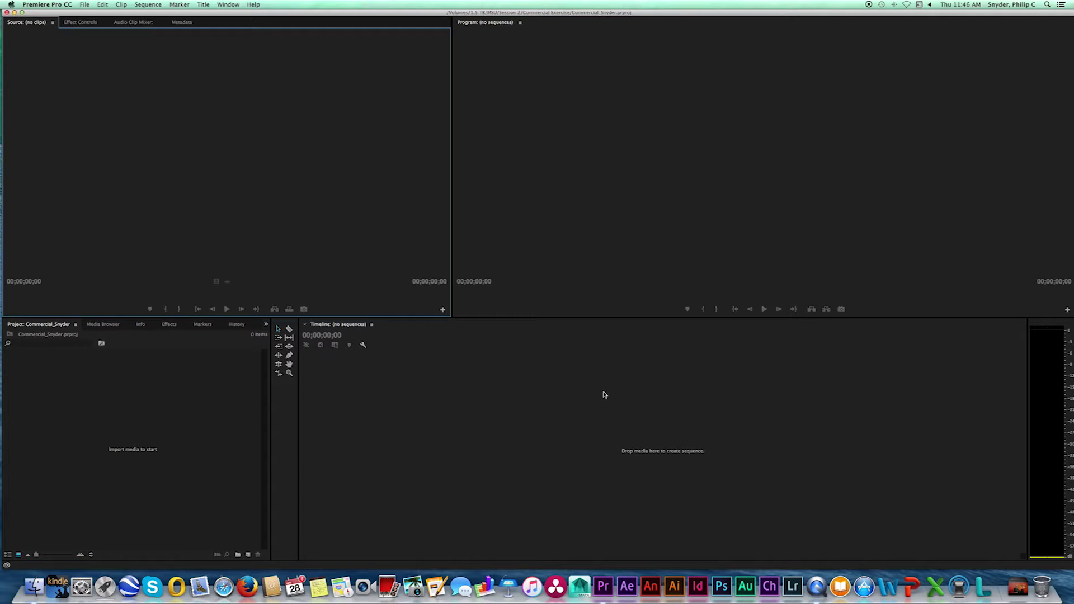
- Import the 14 Commercial Exercise media files, driver turns through Track 1.aif plus car on dirt road.mp4
{"action": "left_click", "coordinate": [84, 5]}
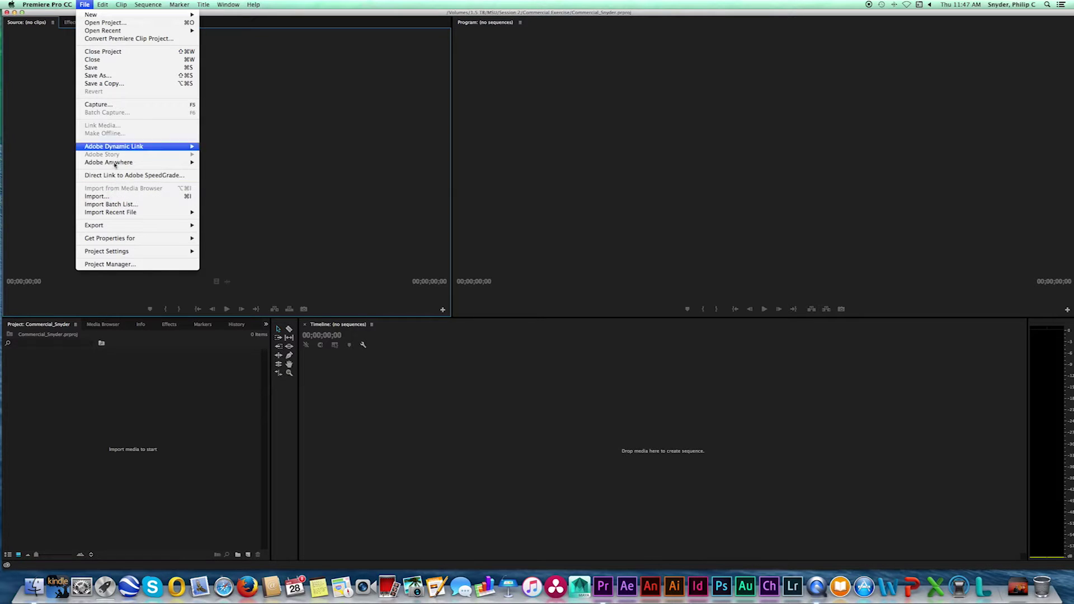
{"action": "mouse_move", "coordinate": [134, 251]}
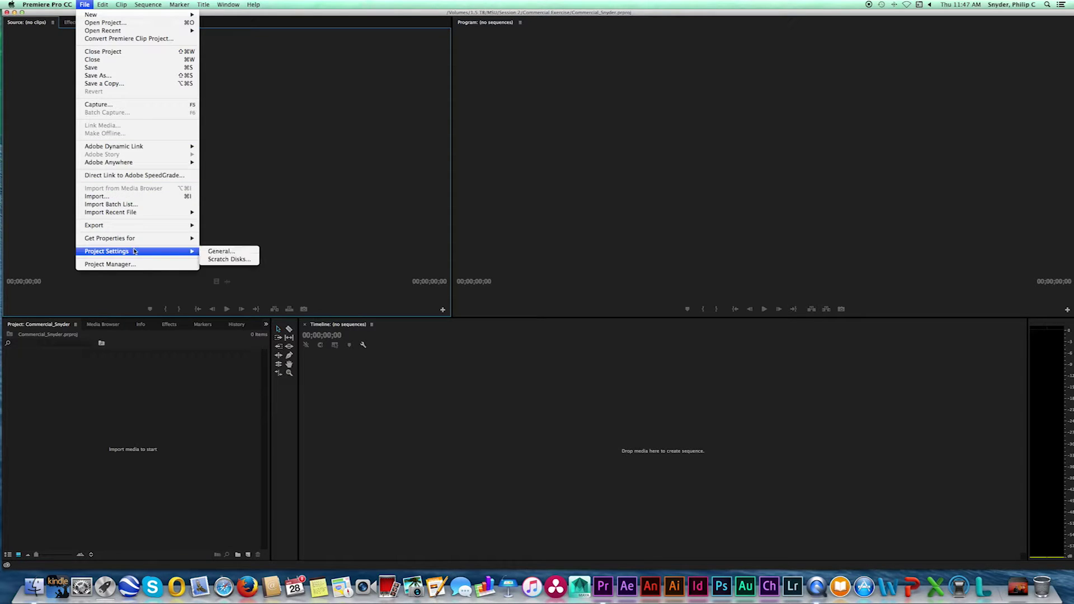
{"action": "left_click", "coordinate": [174, 198]}
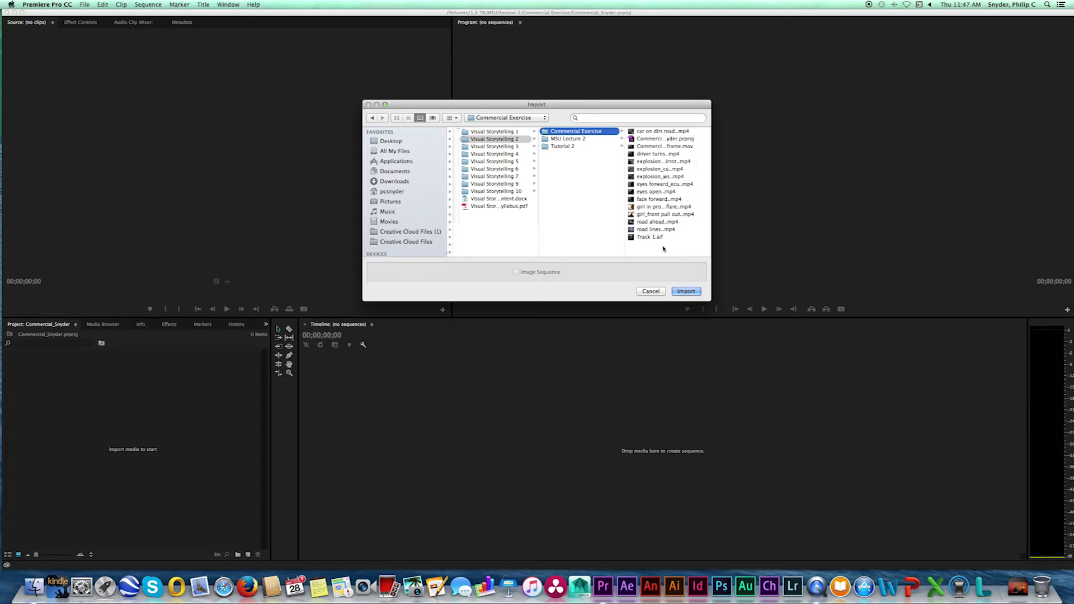
{"action": "left_click_drag", "start_coordinate": [701, 252], "coordinate": [671, 148]}
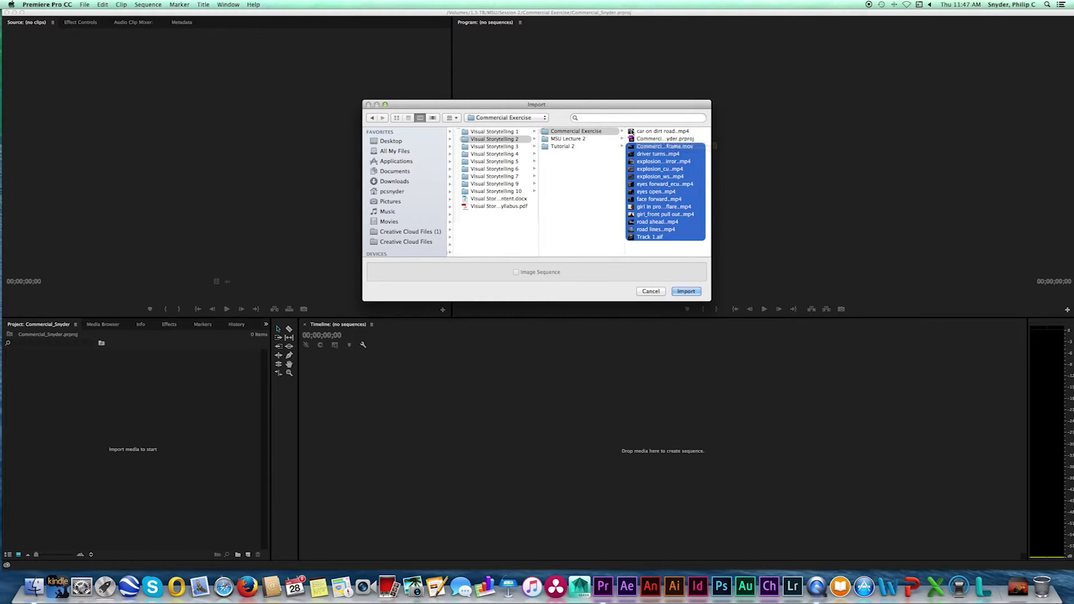
{"action": "left_click", "coordinate": [641, 131], "text": "super"}
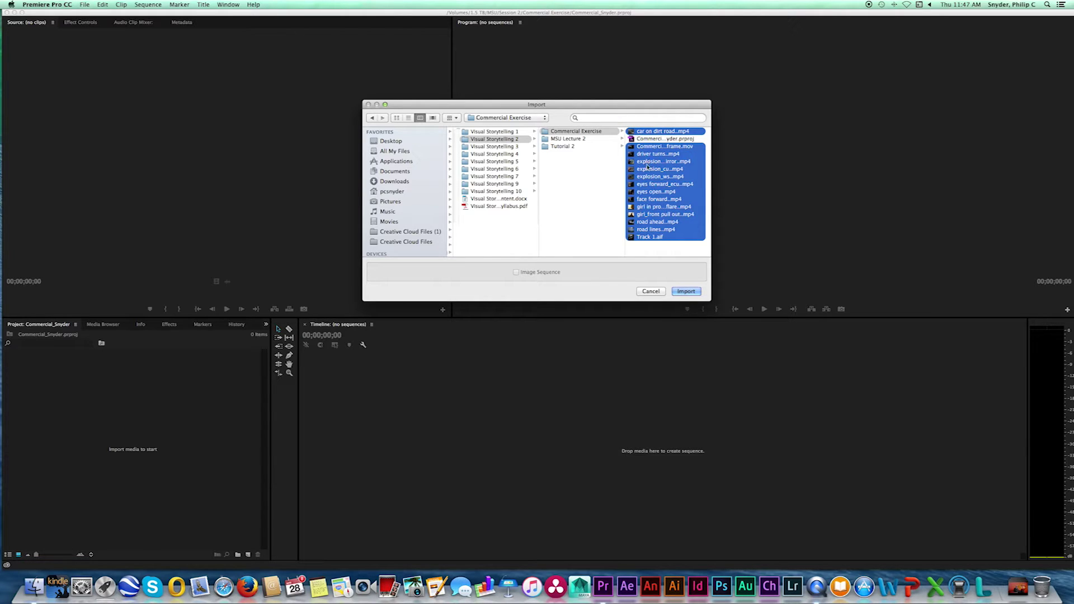
{"action": "left_click", "coordinate": [686, 292]}
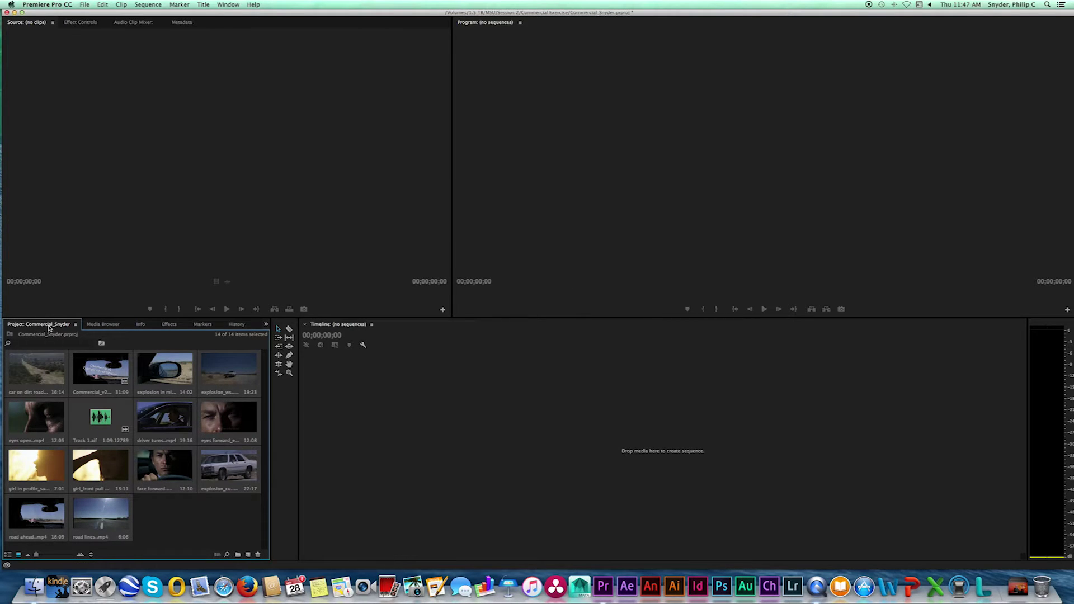
- Open Commercial_v2_multiframe.mov in the Source monitor, play it, and return the playhead to 0
{"action": "left_click", "coordinate": [101, 374]}
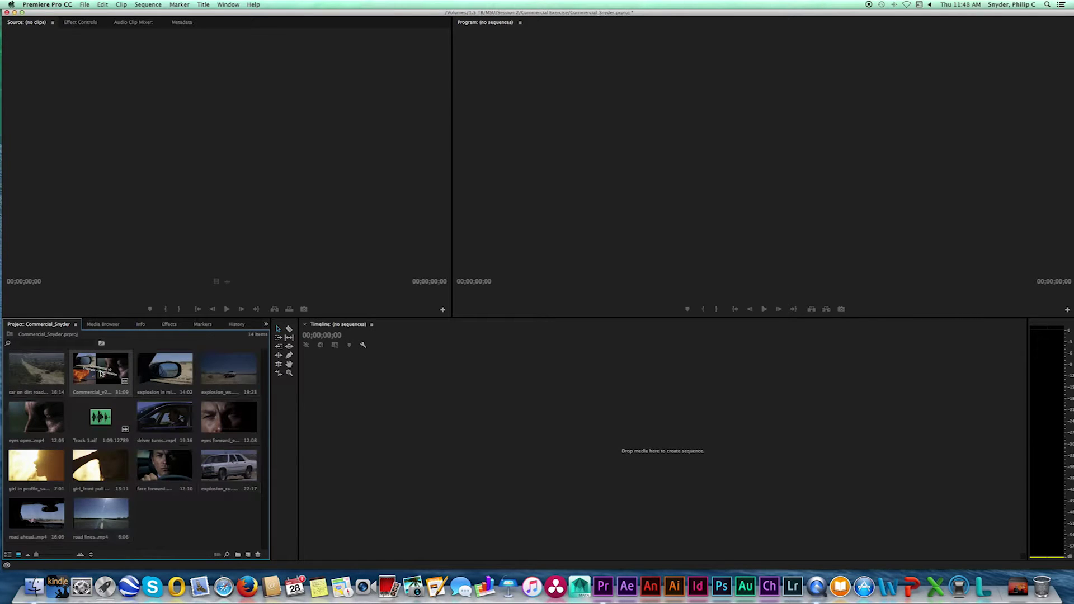
{"action": "double_click", "coordinate": [101, 374]}
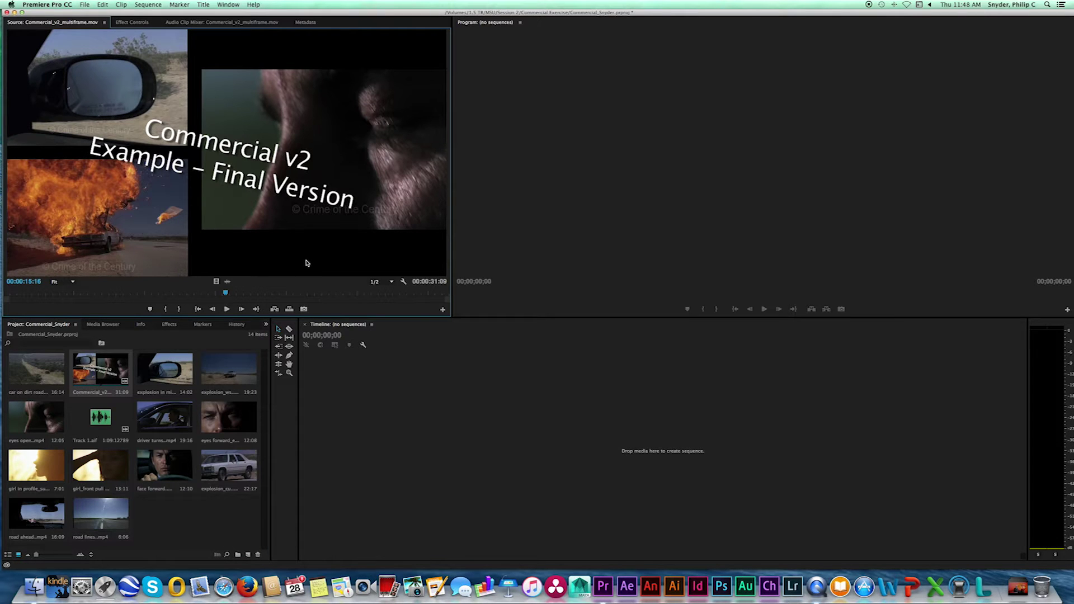
{"action": "left_click_drag", "start_coordinate": [225, 293], "coordinate": [3, 292]}
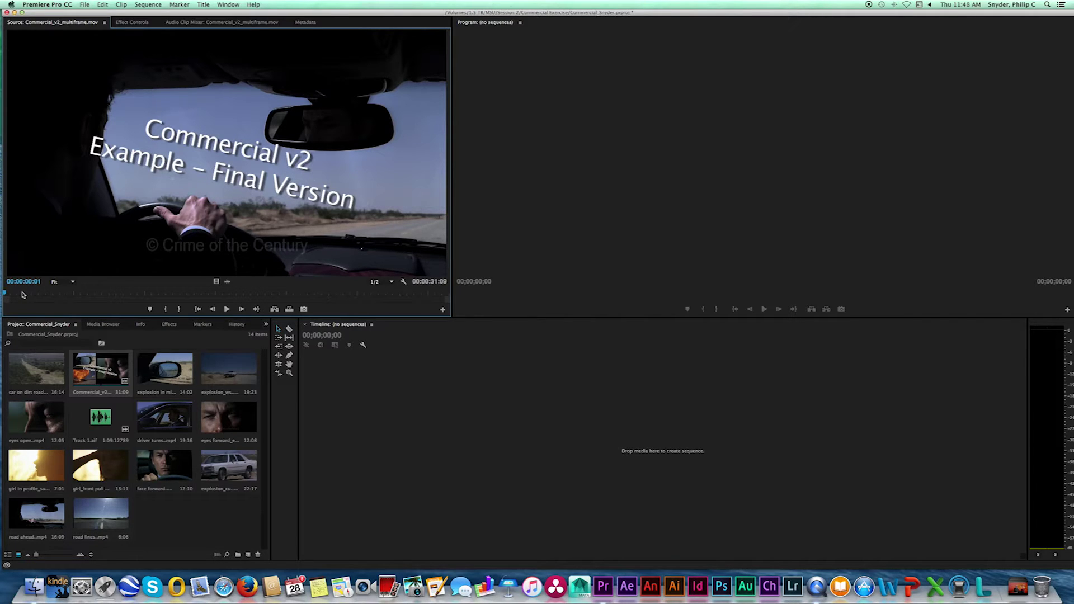
{"action": "key", "text": "space"}
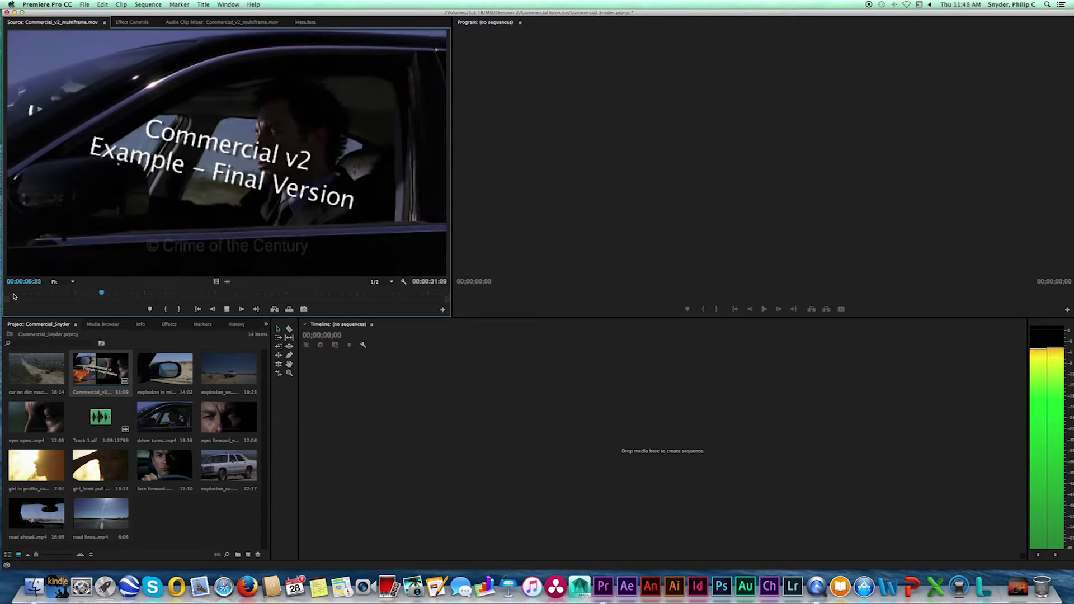
{"action": "key", "text": "space"}
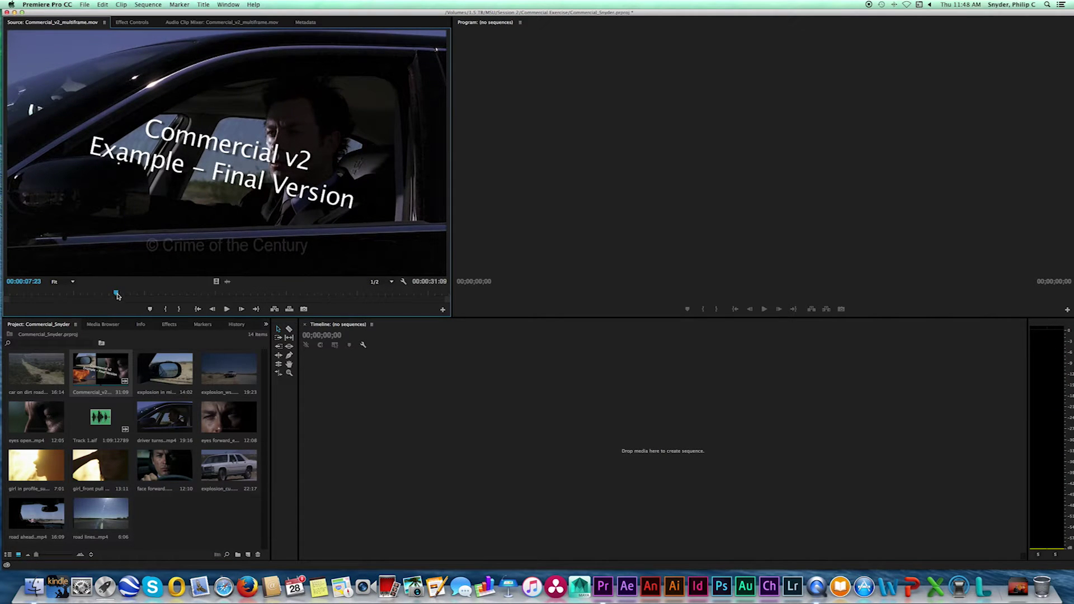
{"action": "left_click_drag", "start_coordinate": [117, 296], "coordinate": [6, 295]}
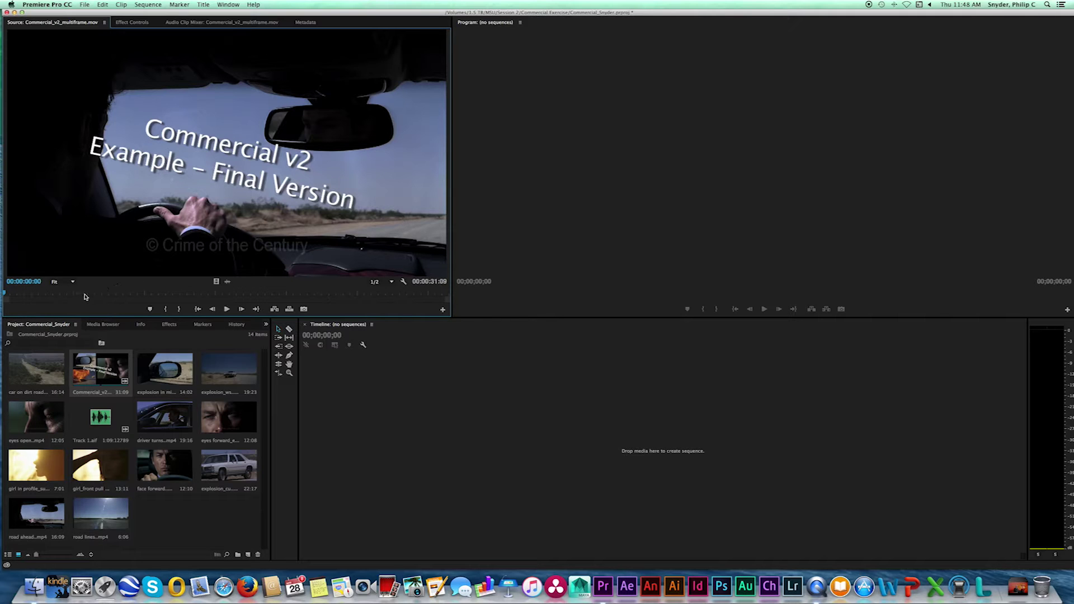
{"action": "left_click", "coordinate": [7, 294]}
{"action": "left_click_drag", "start_coordinate": [6, 294], "coordinate": [3, 294]}
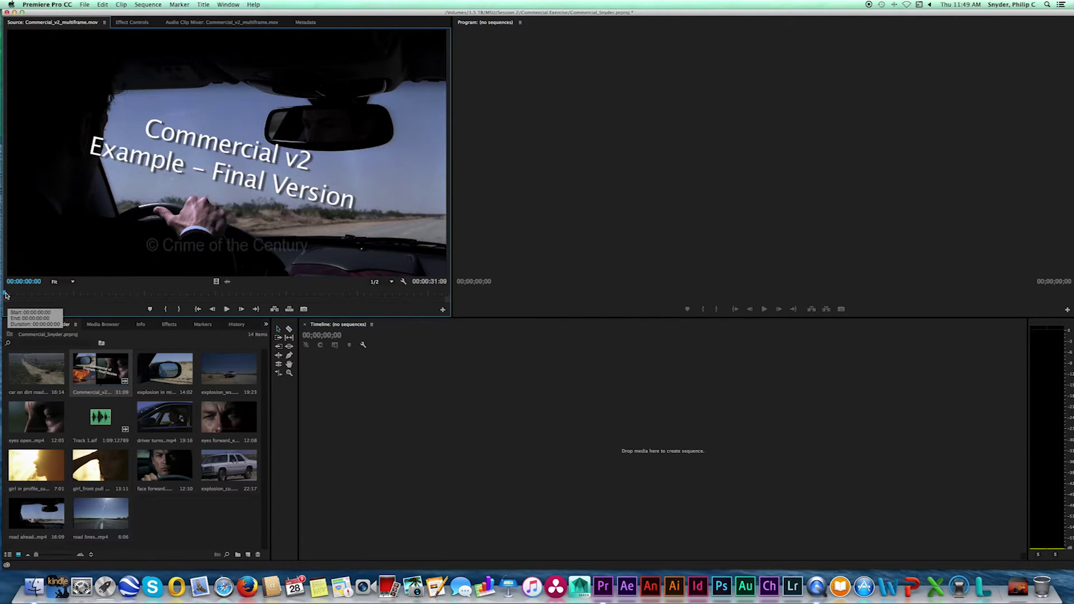
{"action": "key", "text": "space"}
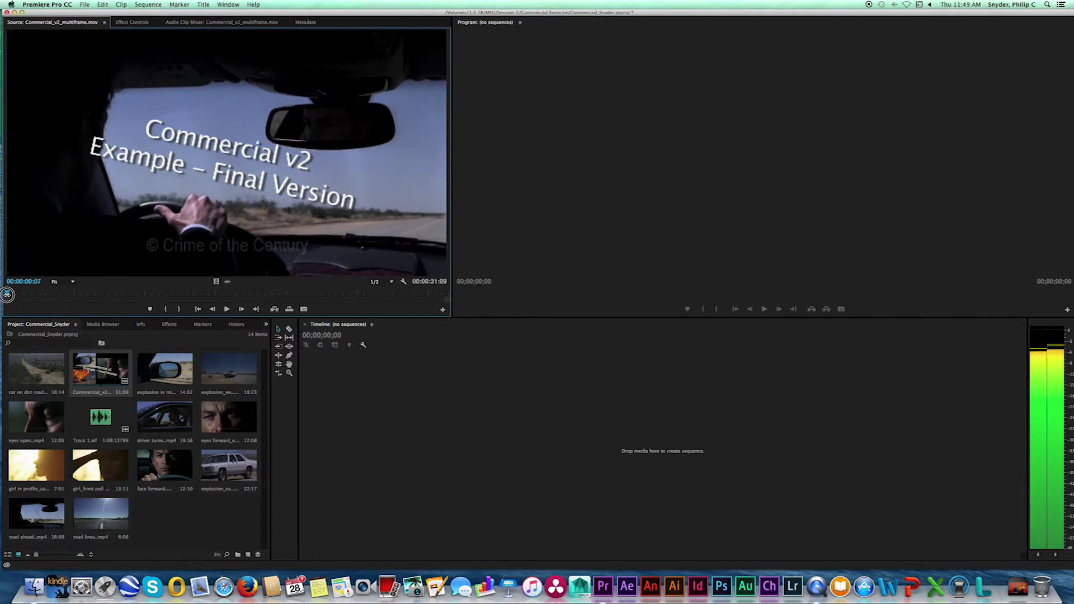
{"action": "left_click_drag", "start_coordinate": [8, 295], "coordinate": [4, 294]}
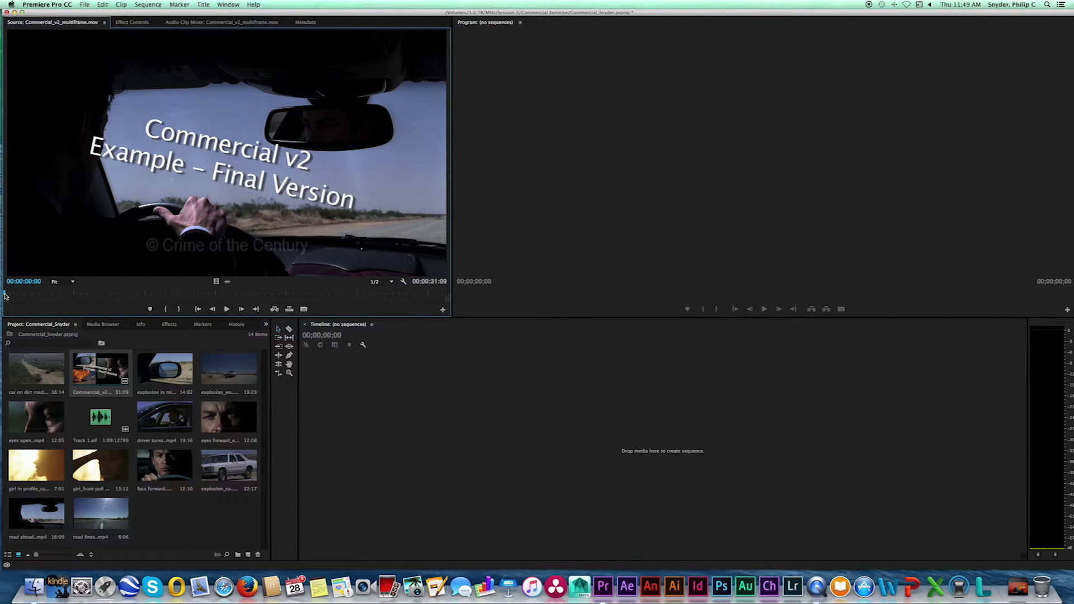
{"action": "mouse_move", "coordinate": [5, 295]}
{"action": "left_mouse_down"}
{"action": "mouse_move", "coordinate": [451, 301]}
{"action": "mouse_move", "coordinate": [4, 290]}
{"action": "left_mouse_up"}
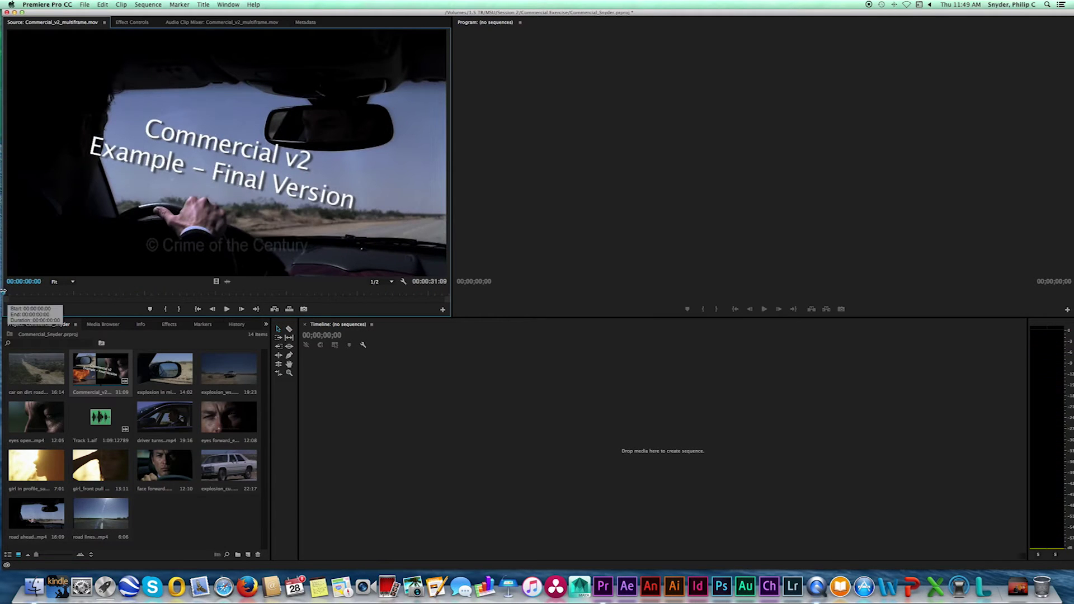
{"action": "left_click_drag", "start_coordinate": [6, 294], "coordinate": [75, 296]}
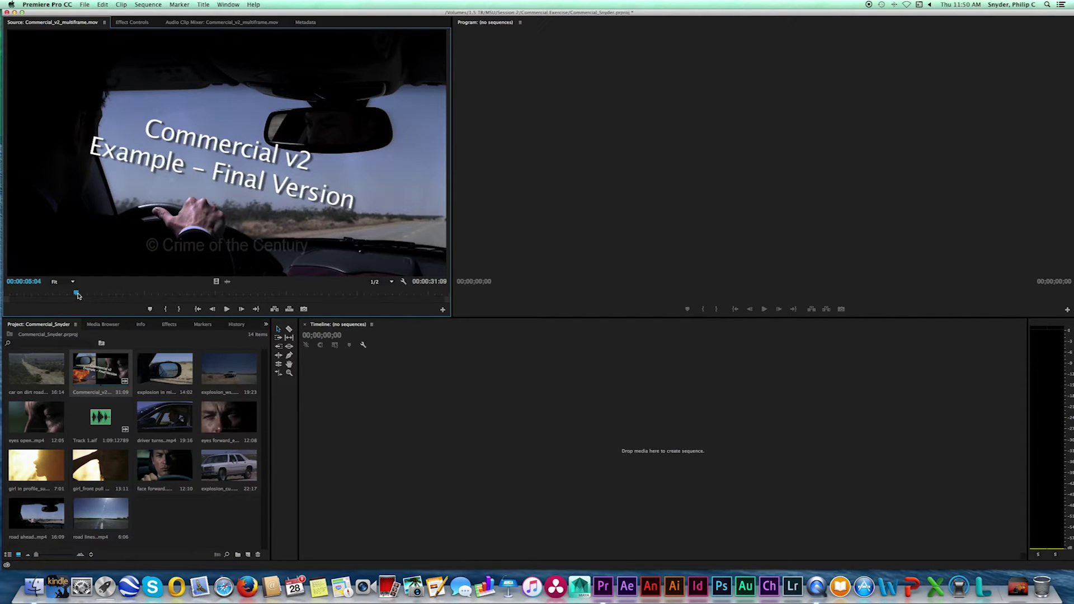
{"action": "mouse_move", "coordinate": [78, 297]}
{"action": "left_mouse_down"}
{"action": "mouse_move", "coordinate": [61, 295]}
{"action": "mouse_move", "coordinate": [71, 296]}
{"action": "left_mouse_up"}
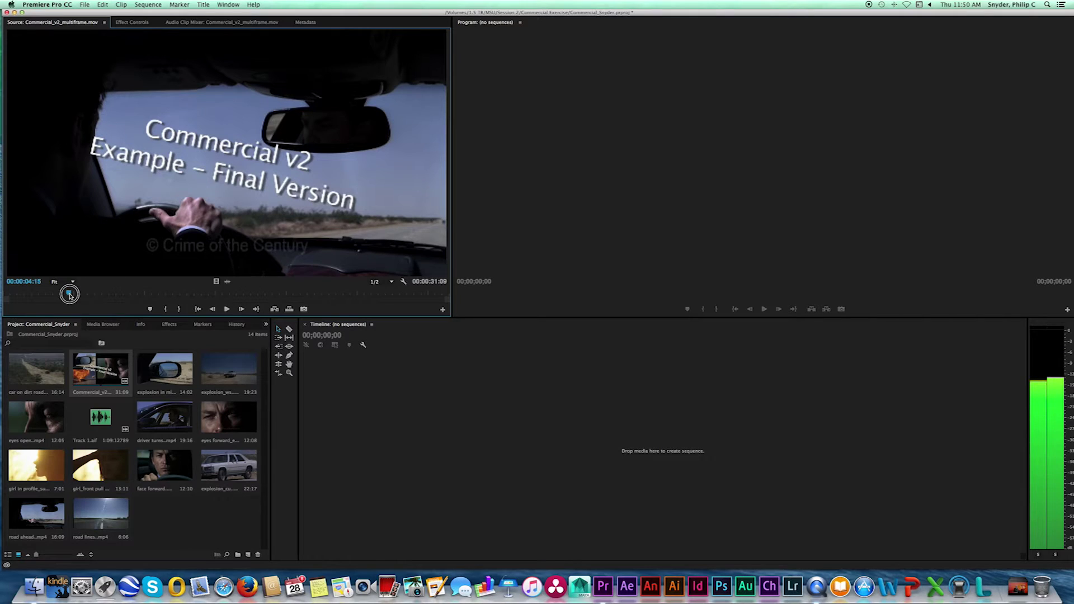
{"action": "mouse_move", "coordinate": [69, 296]}
{"action": "left_mouse_down"}
{"action": "mouse_move", "coordinate": [57, 296]}
{"action": "mouse_move", "coordinate": [77, 295]}
{"action": "left_mouse_up"}
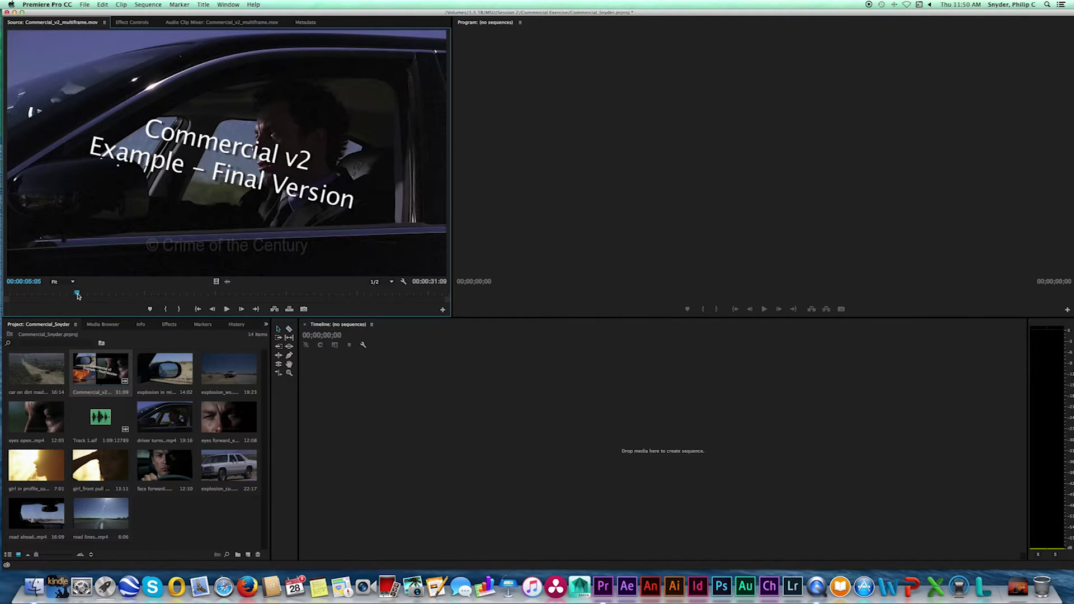
{"action": "left_click", "coordinate": [211, 305]}
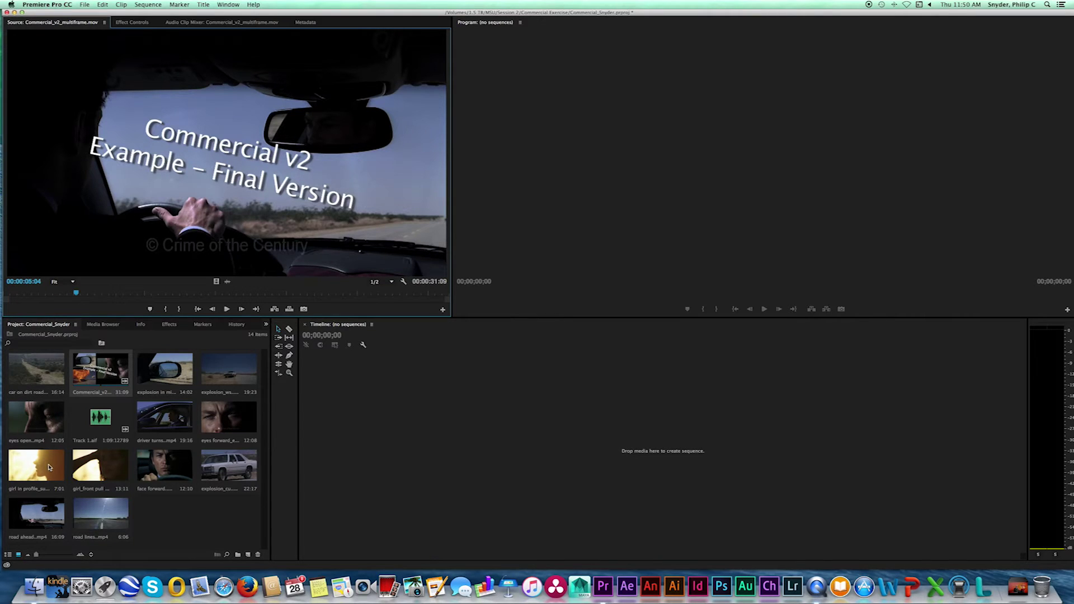
- Load road ahead.mp4 into the Source monitor and scrub through it for a starting frame
{"action": "double_click", "coordinate": [40, 523]}
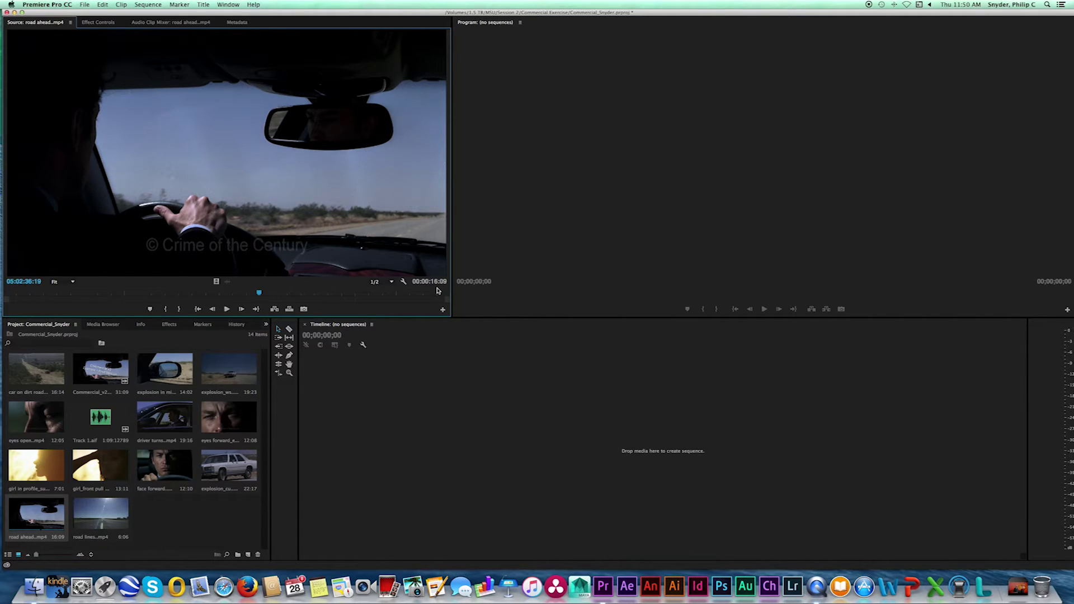
{"action": "left_click", "coordinate": [7, 297]}
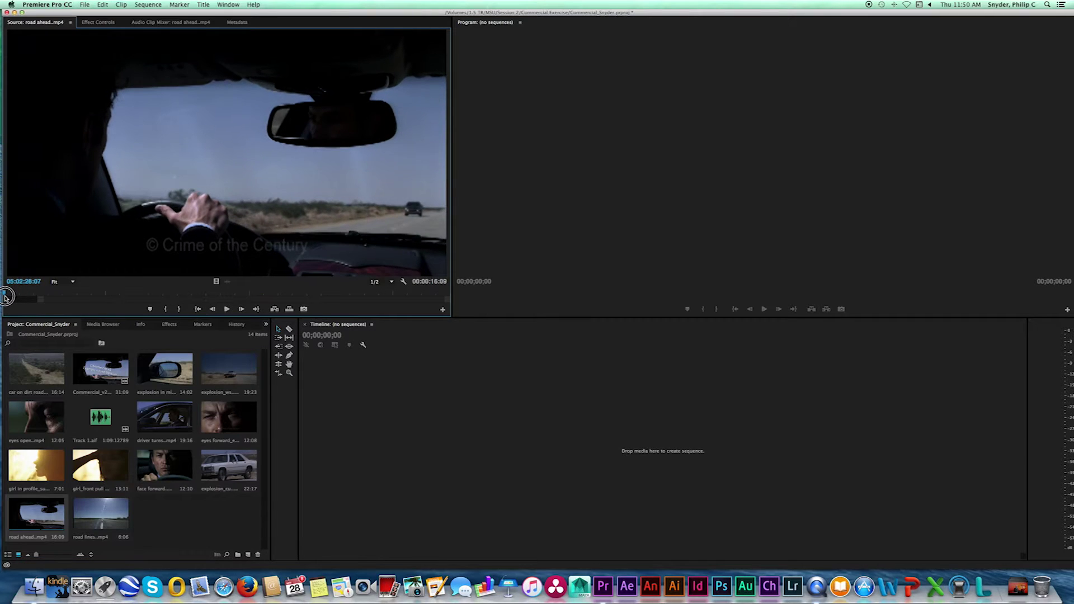
{"action": "left_click_drag", "start_coordinate": [7, 296], "coordinate": [135, 293]}
{"action": "left_click_drag", "start_coordinate": [150, 295], "coordinate": [256, 296]}
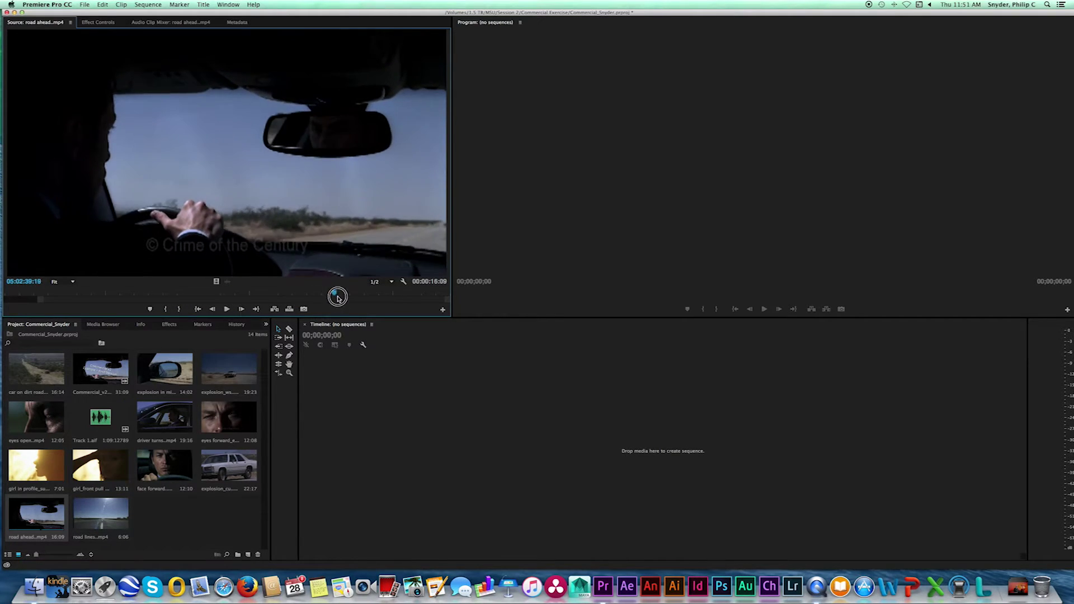
{"action": "left_click_drag", "start_coordinate": [377, 302], "coordinate": [112, 293]}
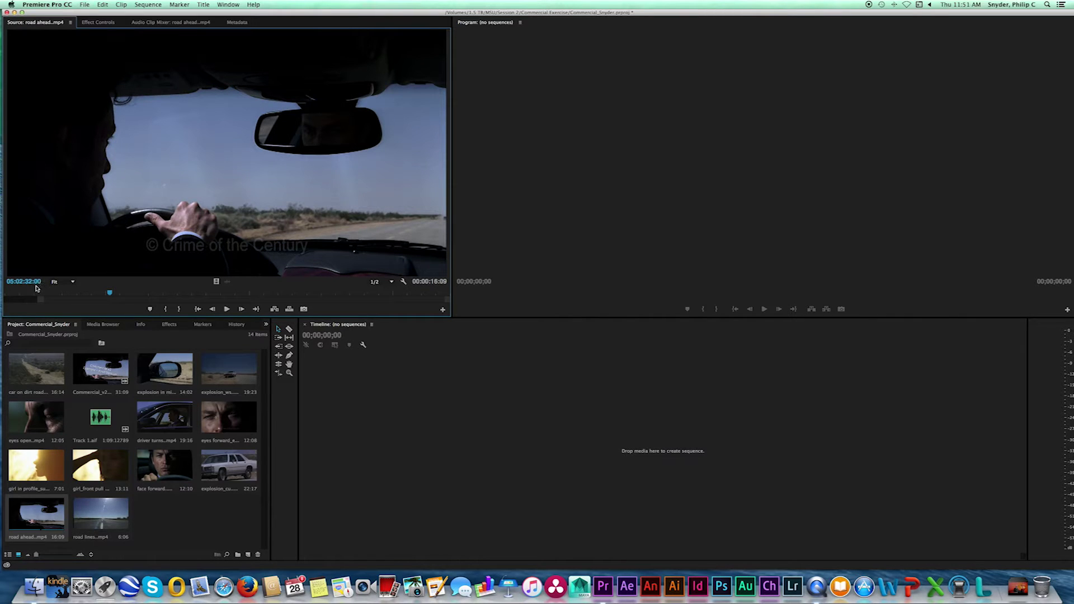
- Mark road ahead with an In point at 05:02:32:00 and an Out point at 05:02:37:04
{"action": "left_click", "coordinate": [168, 309]}
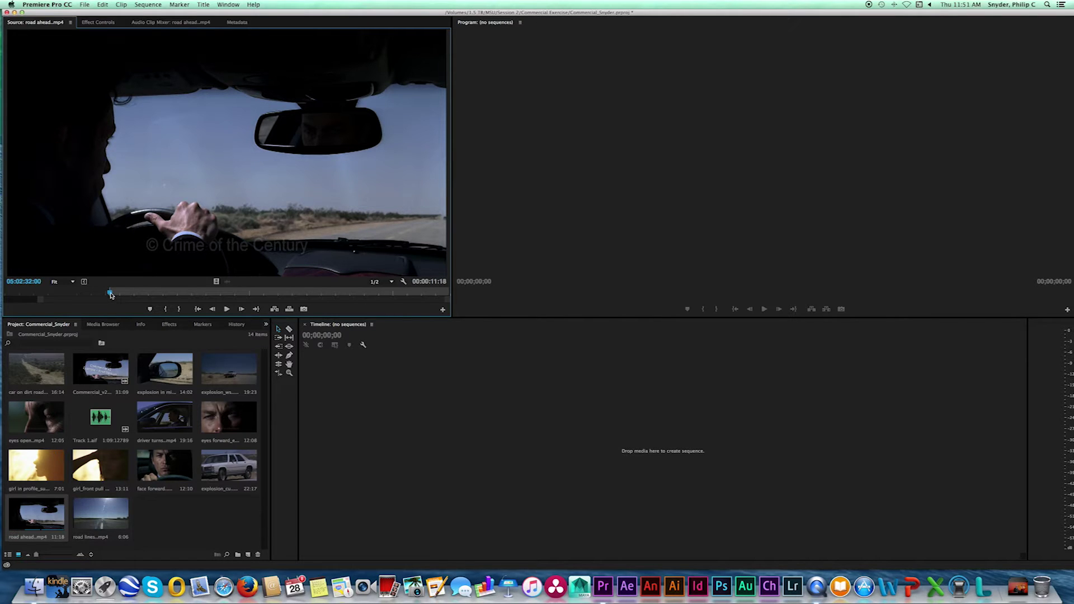
{"action": "mouse_move", "coordinate": [110, 295]}
{"action": "left_mouse_down"}
{"action": "mouse_move", "coordinate": [237, 294]}
{"action": "mouse_move", "coordinate": [111, 292]}
{"action": "left_mouse_up"}
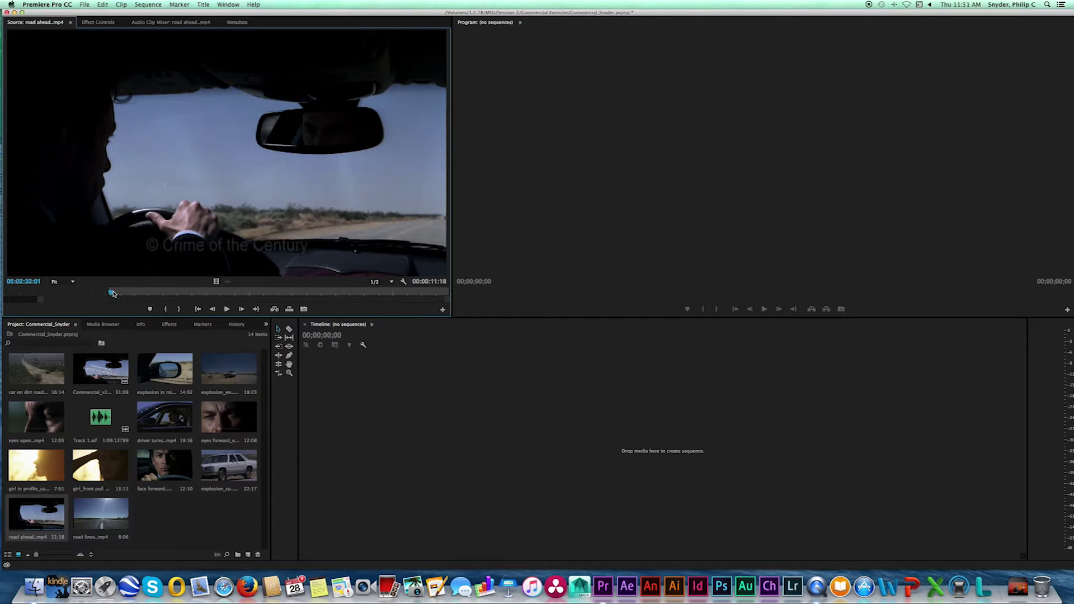
{"action": "key", "text": "Left"}
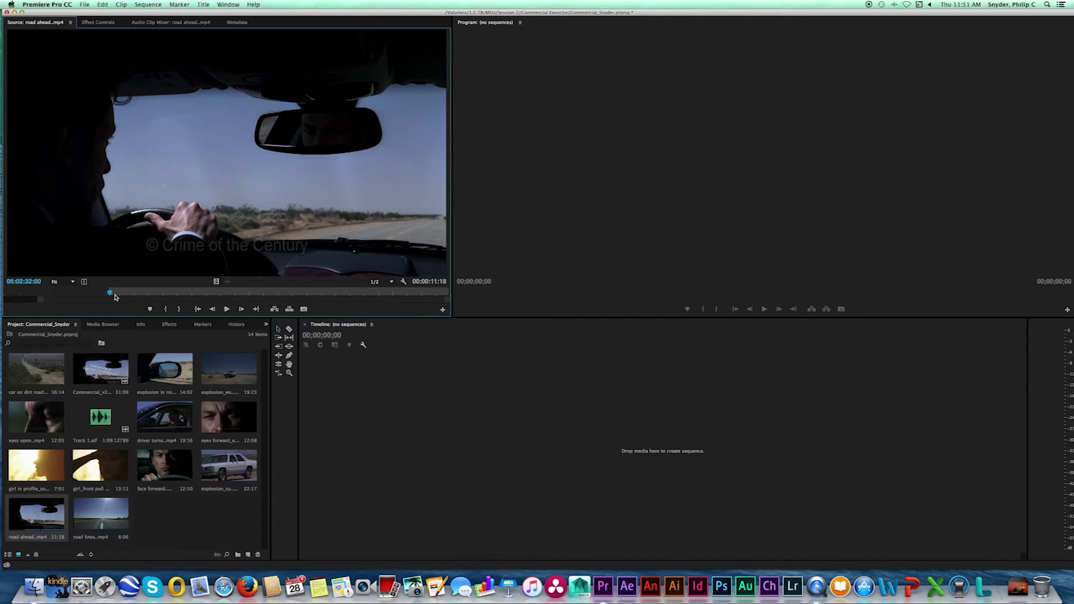
{"action": "left_click", "coordinate": [35, 284]}
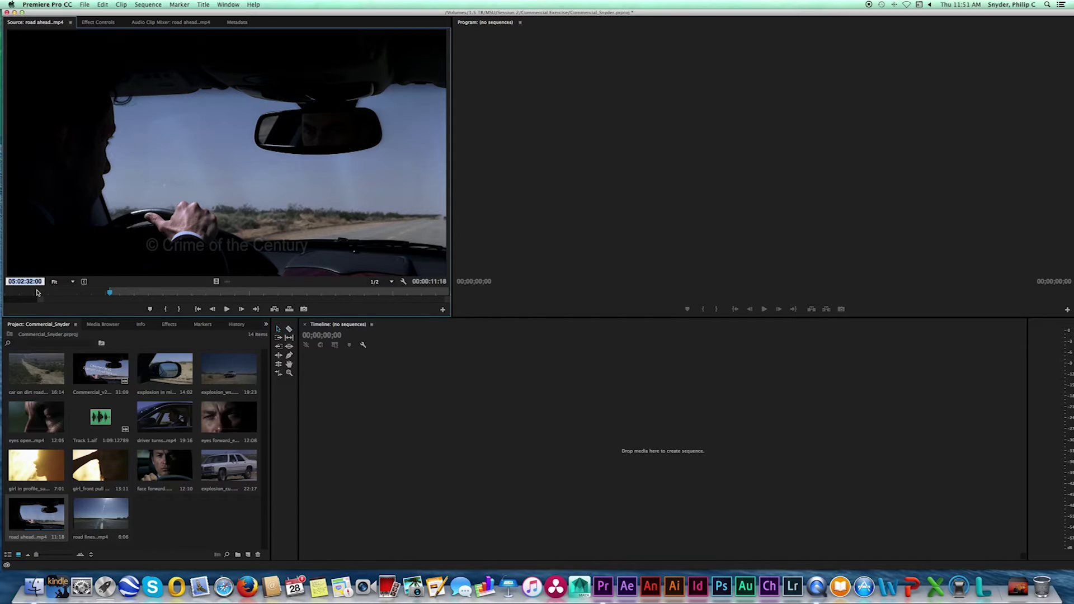
{"action": "left_click", "coordinate": [36, 281]}
{"action": "key", "text": "BackSpace"}
{"action": "key", "text": "Return"}
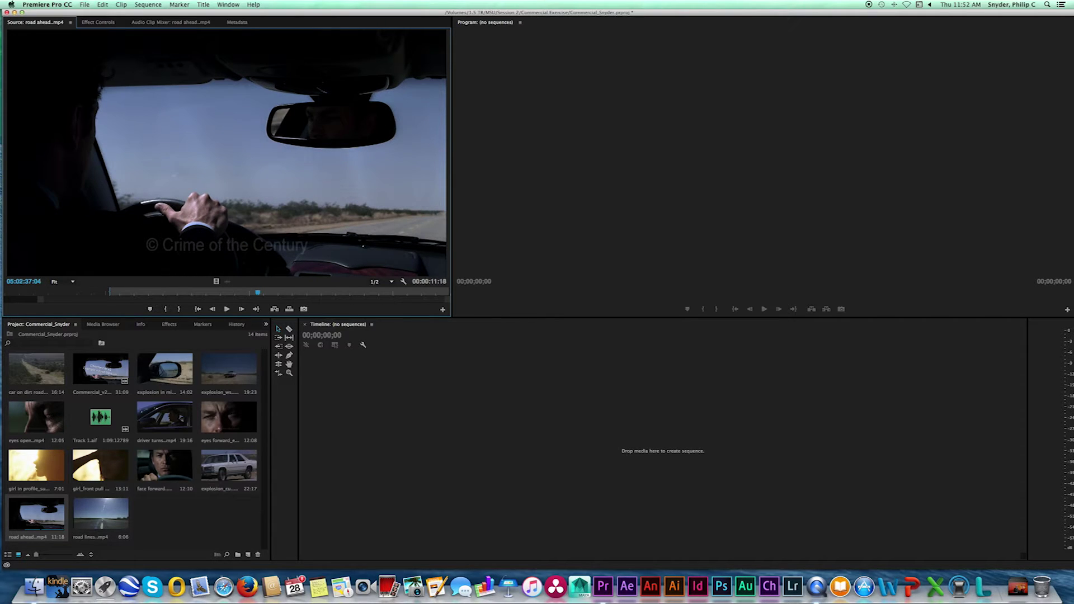
{"action": "key", "text": "o"}
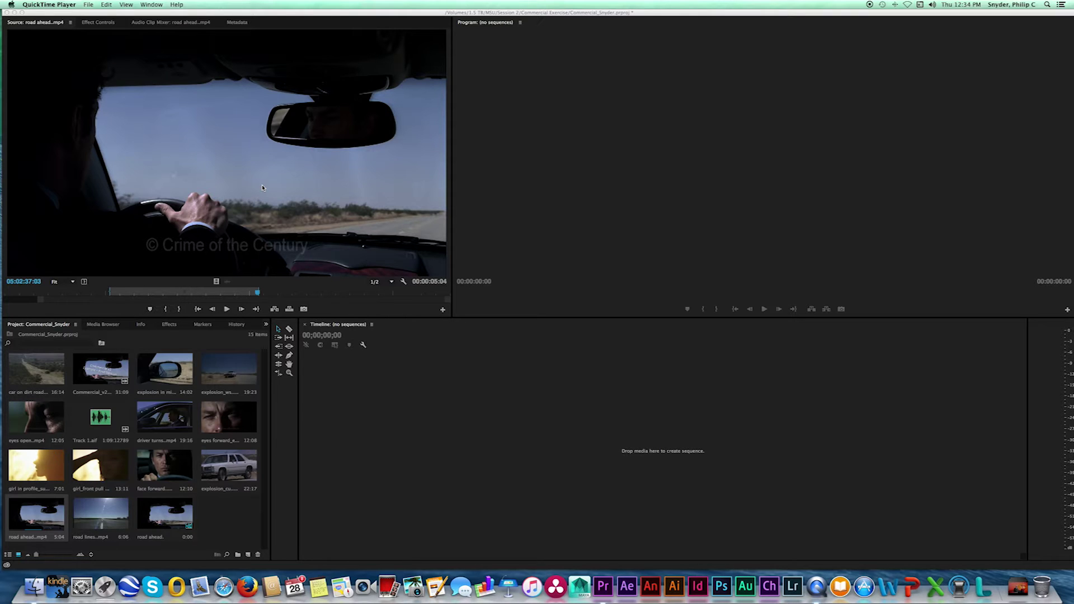
{"action": "left_click", "coordinate": [240, 177]}
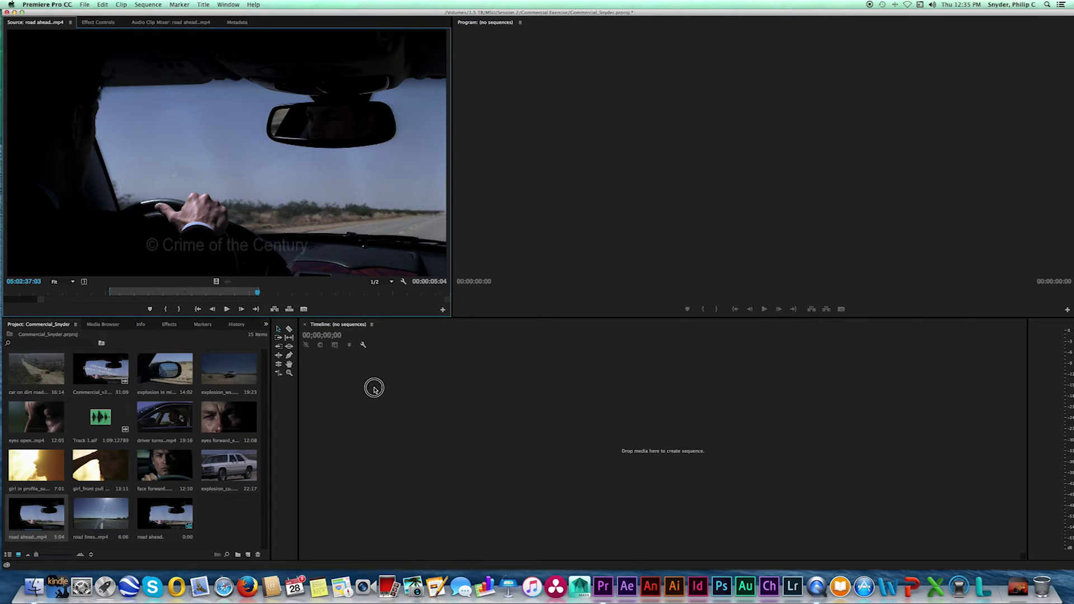
- Build a sequence from the trimmed road ahead clip, enlarge V1, zoom in, and delete the empty sequence
{"action": "left_click_drag", "start_coordinate": [286, 218], "coordinate": [372, 404]}
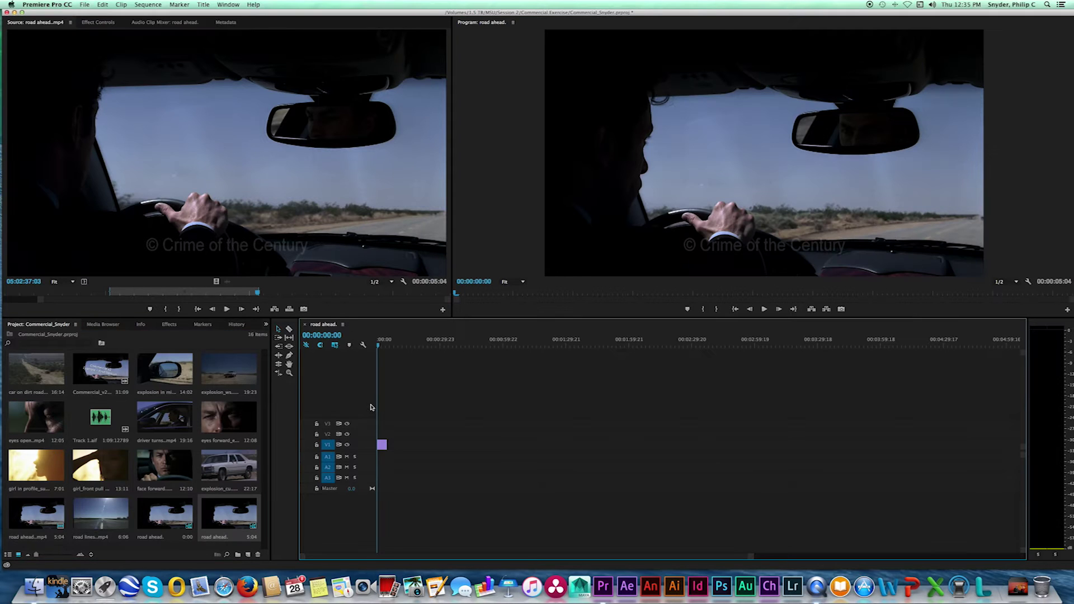
{"action": "left_click", "coordinate": [365, 441]}
{"action": "left_click_drag", "start_coordinate": [365, 441], "coordinate": [366, 421]}
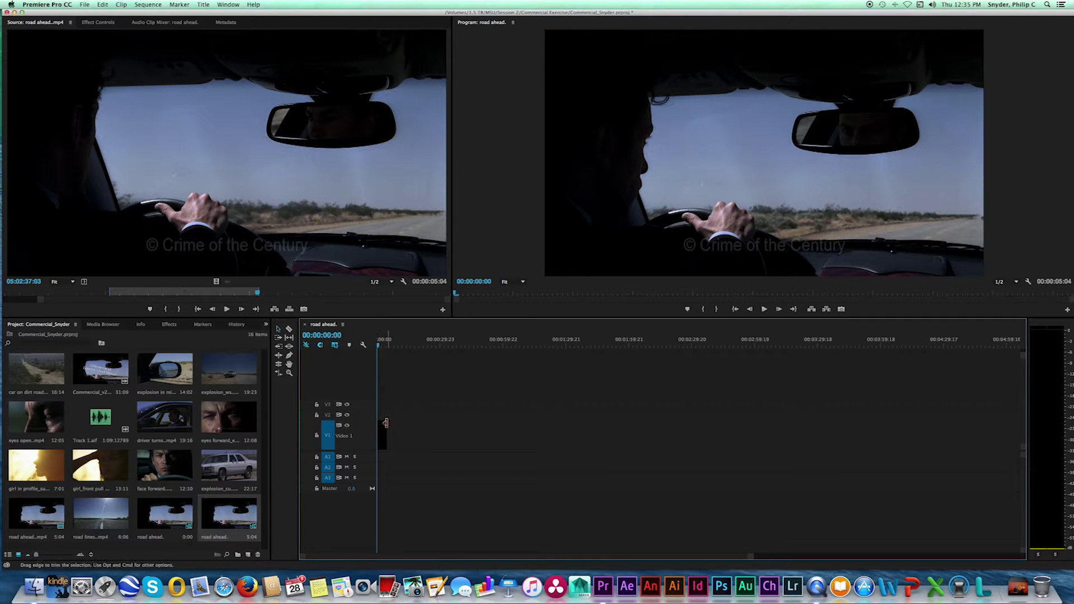
{"action": "key", "text": "equal"}
{"action": "key", "text": "equal"}
{"action": "key", "text": "equal"}
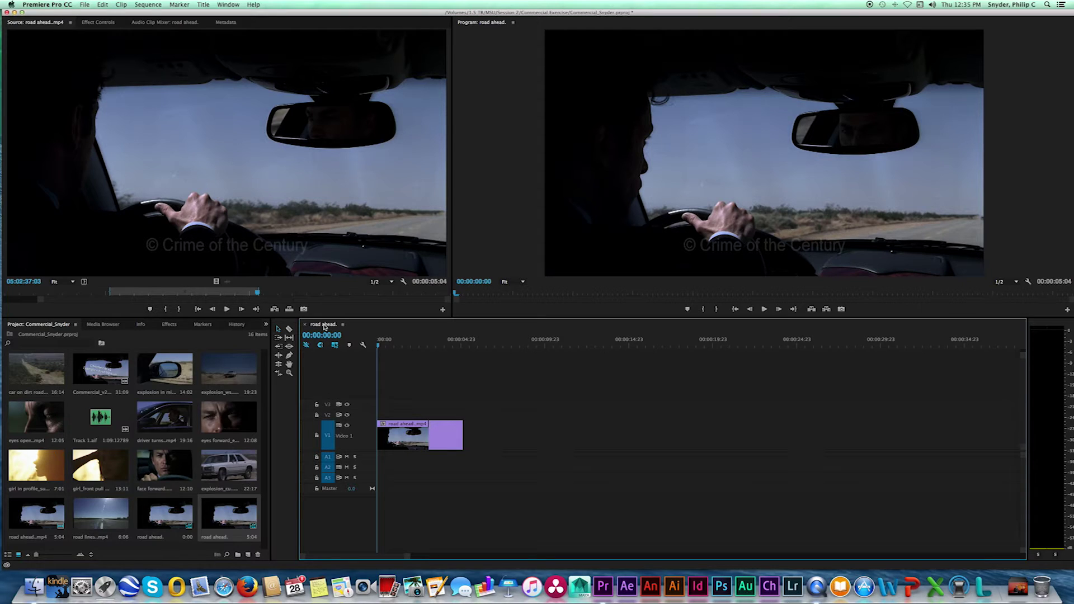
{"action": "left_click", "coordinate": [162, 518]}
{"action": "key", "text": "Delete"}
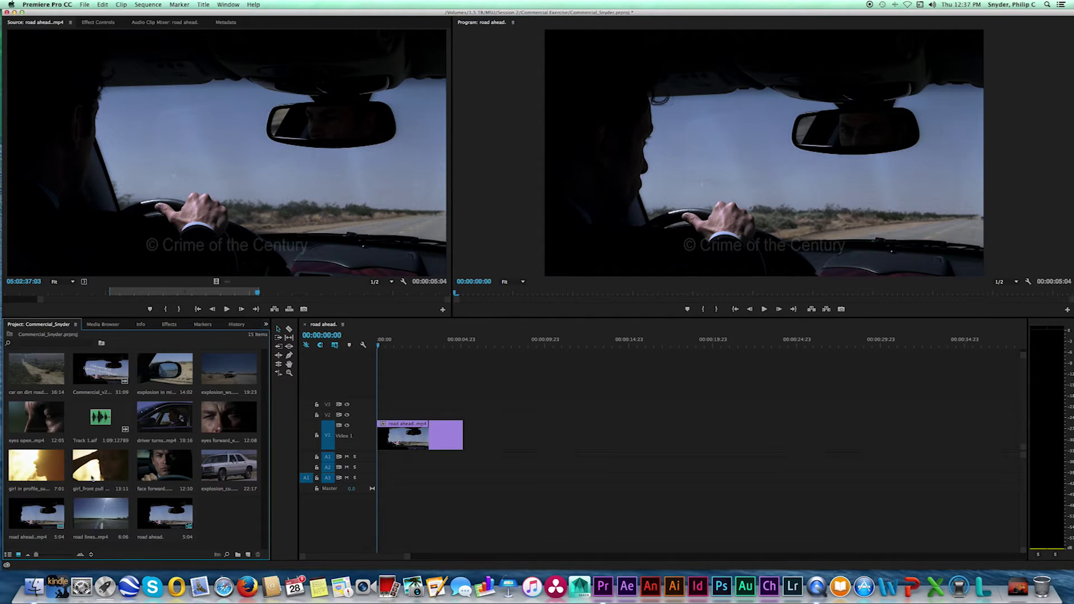
- Rename the road ahead sequence to 'commercial' and move the playhead to the end of its clip
{"action": "double_click", "coordinate": [152, 538]}
{"action": "left_click", "coordinate": [152, 538]}
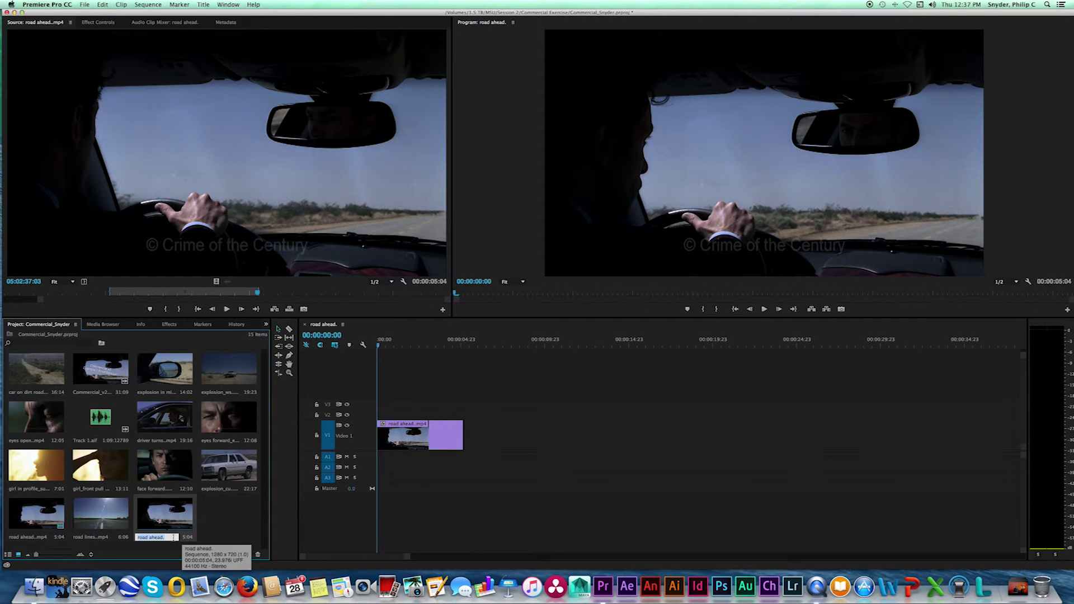
{"action": "type", "text": "commercial"}
{"action": "key", "text": "Tab"}
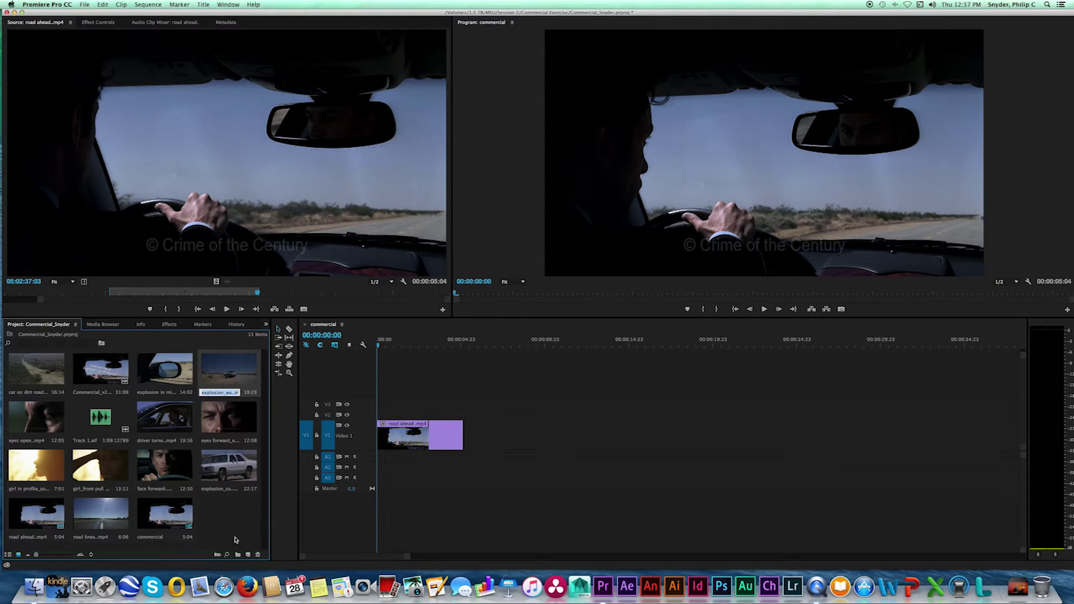
{"action": "left_click", "coordinate": [236, 535]}
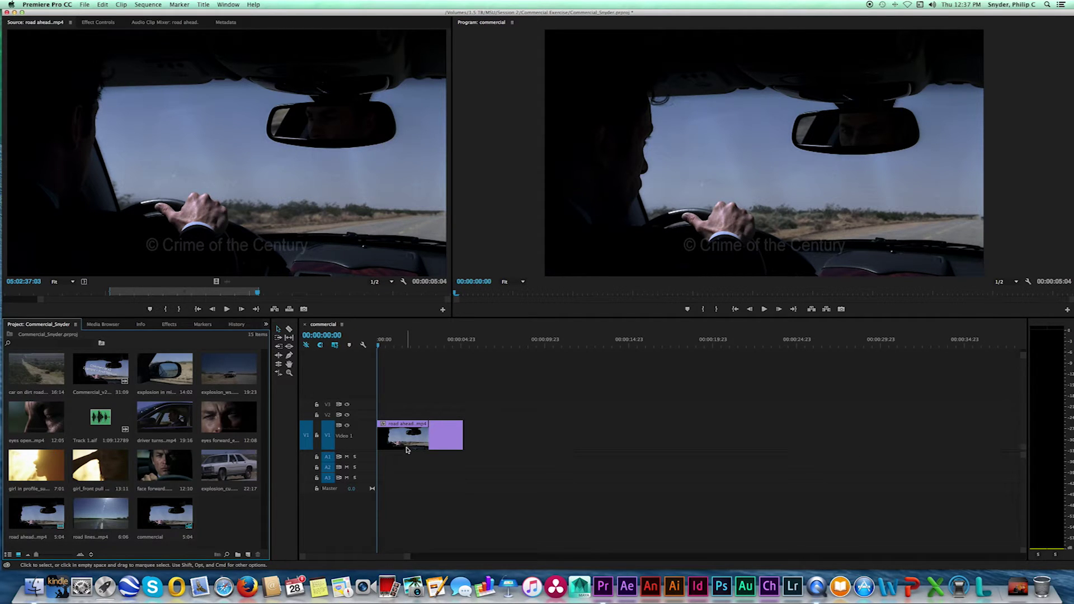
{"action": "left_click", "coordinate": [411, 442]}
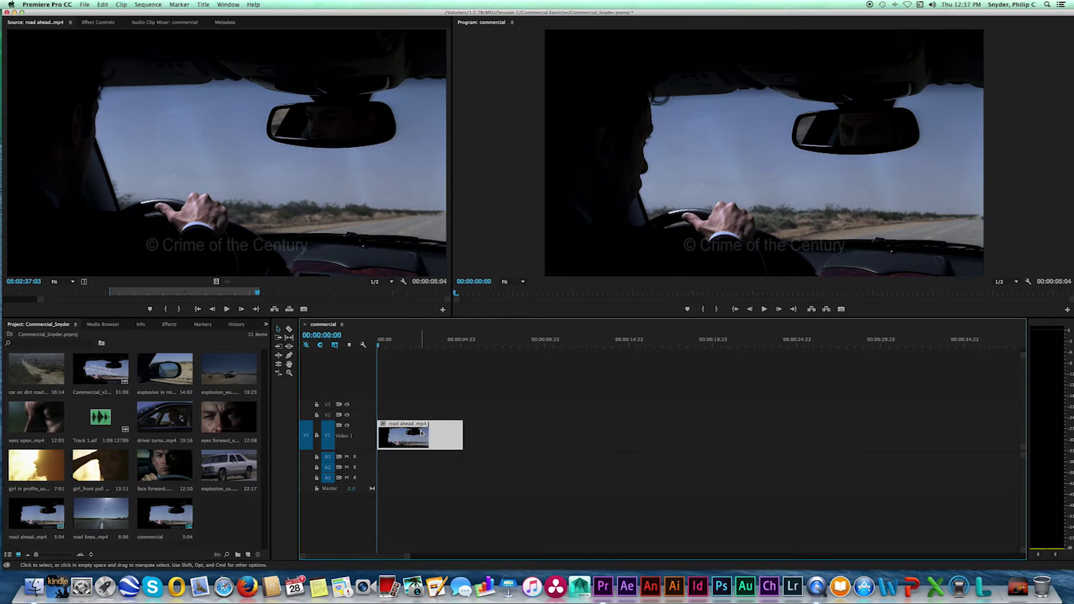
{"action": "key", "text": "Down"}
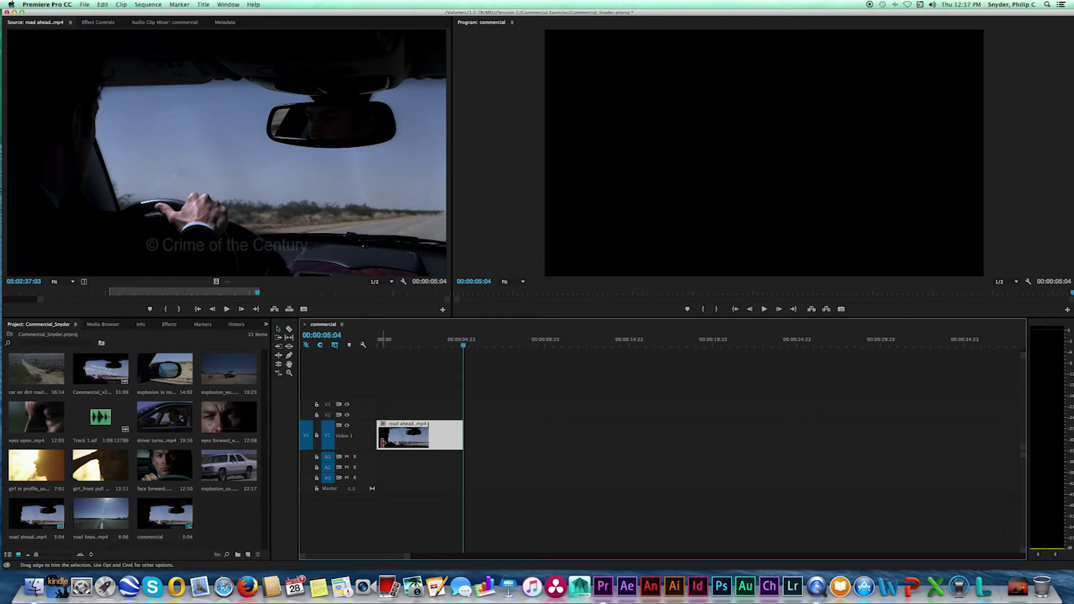
- Reopen the Commercial v2 example and set its In point at 00:00:05:05, the first cut
{"action": "double_click", "coordinate": [98, 376]}
{"action": "left_click_drag", "start_coordinate": [45, 294], "coordinate": [75, 296]}
{"action": "left_click", "coordinate": [75, 297]}
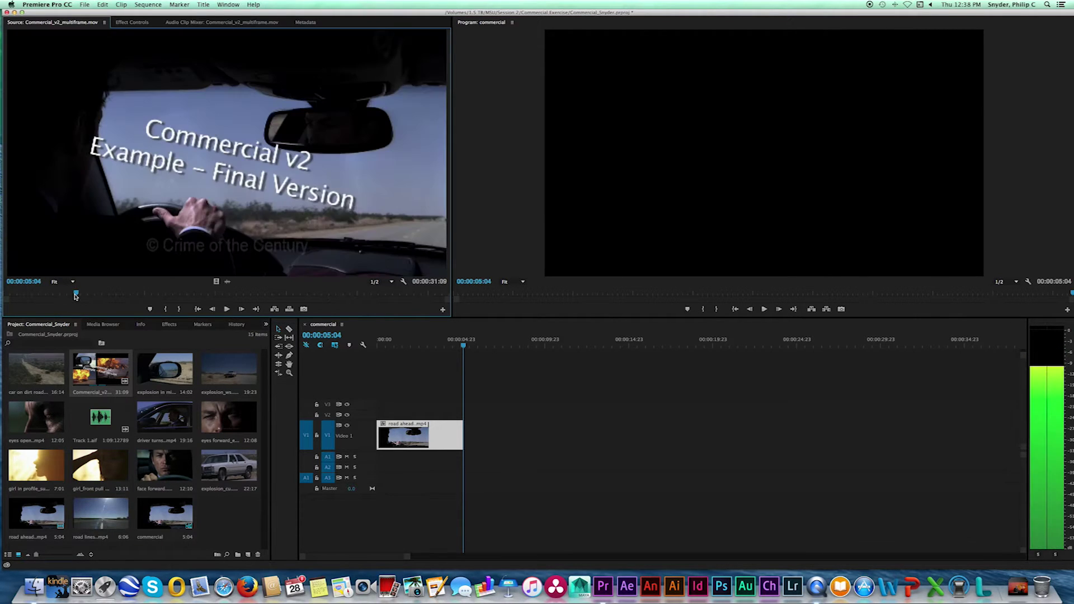
{"action": "key", "text": "Right"}
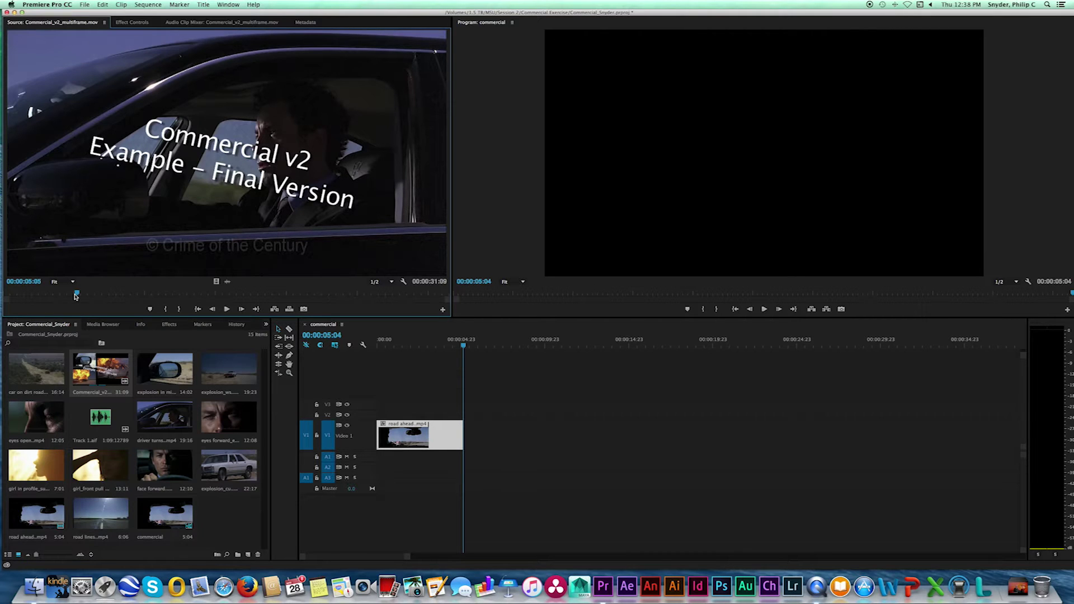
{"action": "left_click_drag", "start_coordinate": [76, 296], "coordinate": [76, 296]}
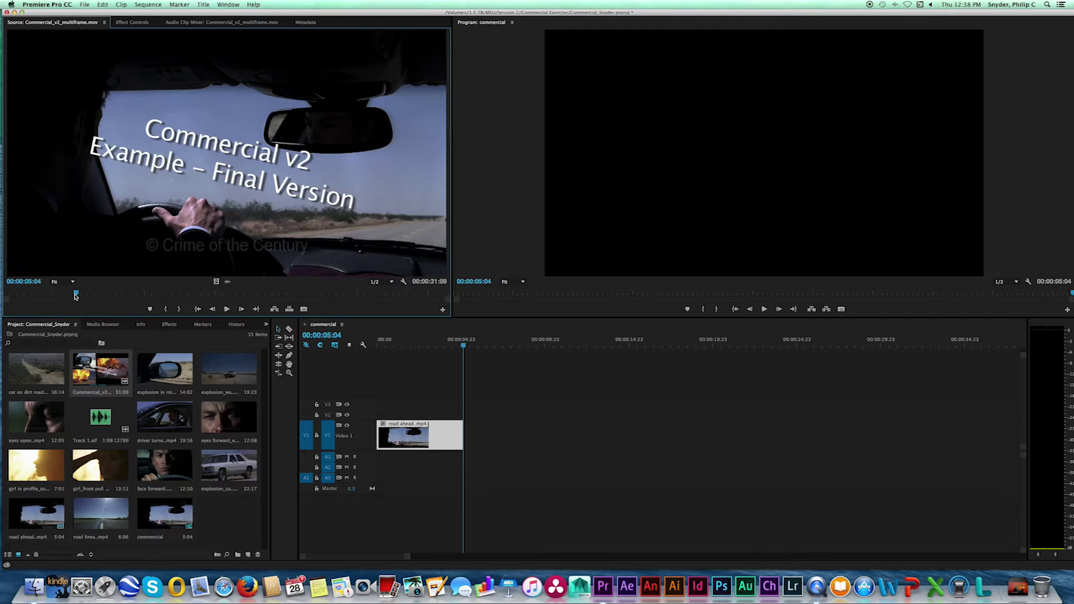
{"action": "left_click_drag", "start_coordinate": [76, 296], "coordinate": [76, 297]}
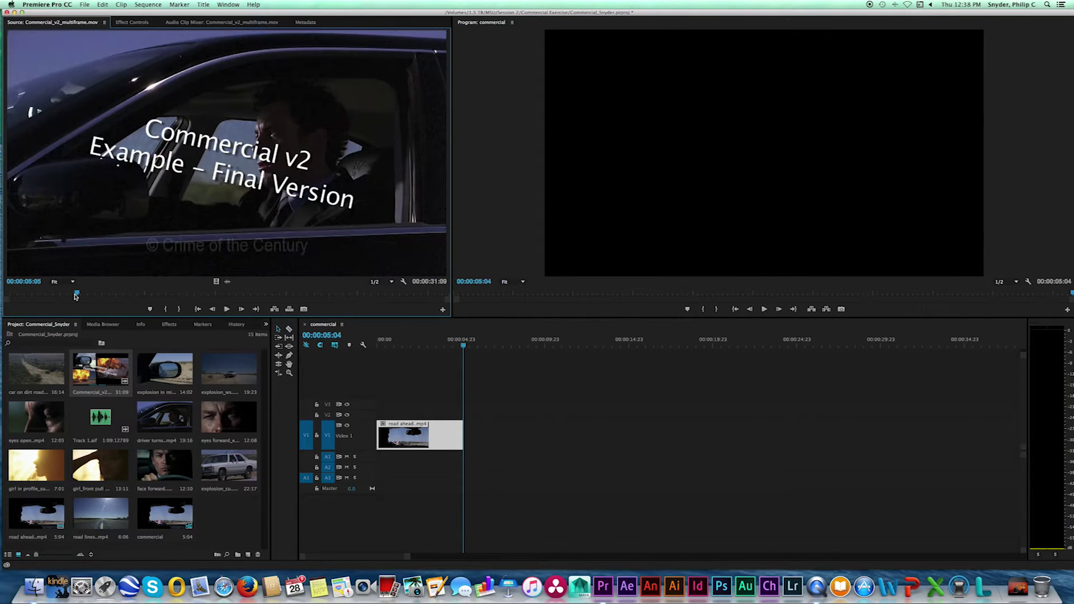
{"action": "left_click", "coordinate": [75, 297]}
{"action": "key", "text": "i"}
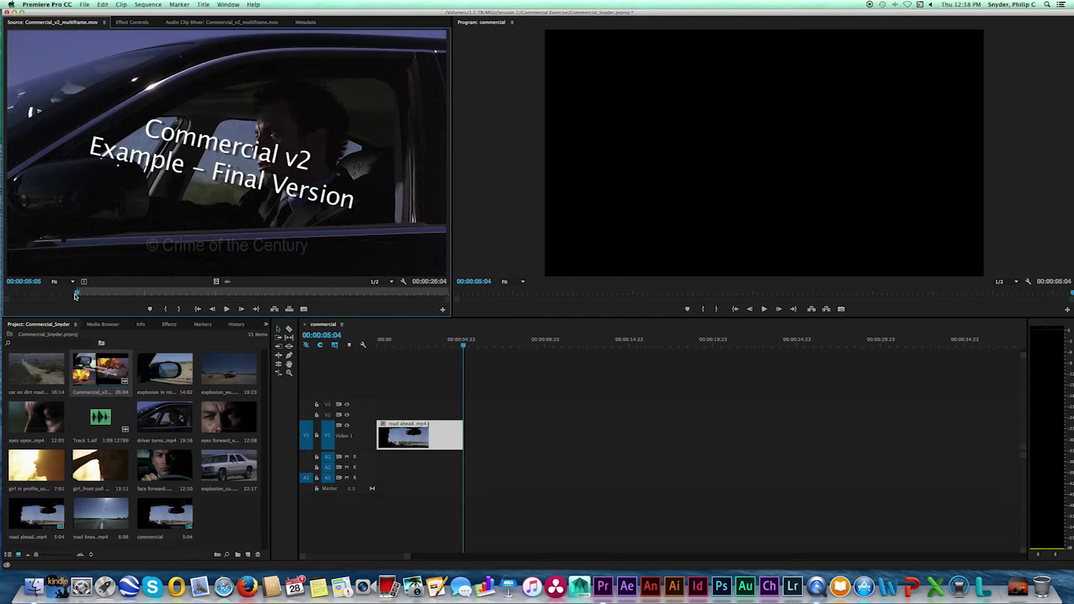
- Set the Out point on the driver shot's last frame, giving a 5:05 range, and review it
{"action": "left_click_drag", "start_coordinate": [77, 296], "coordinate": [150, 295]}
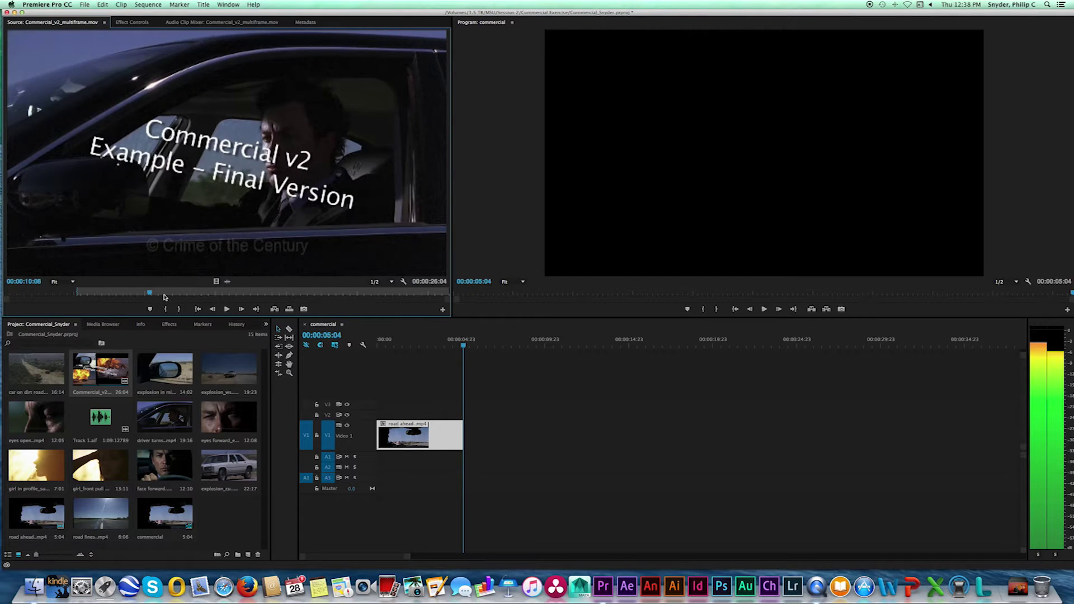
{"action": "key", "text": "Right"}
{"action": "key", "text": "Left"}
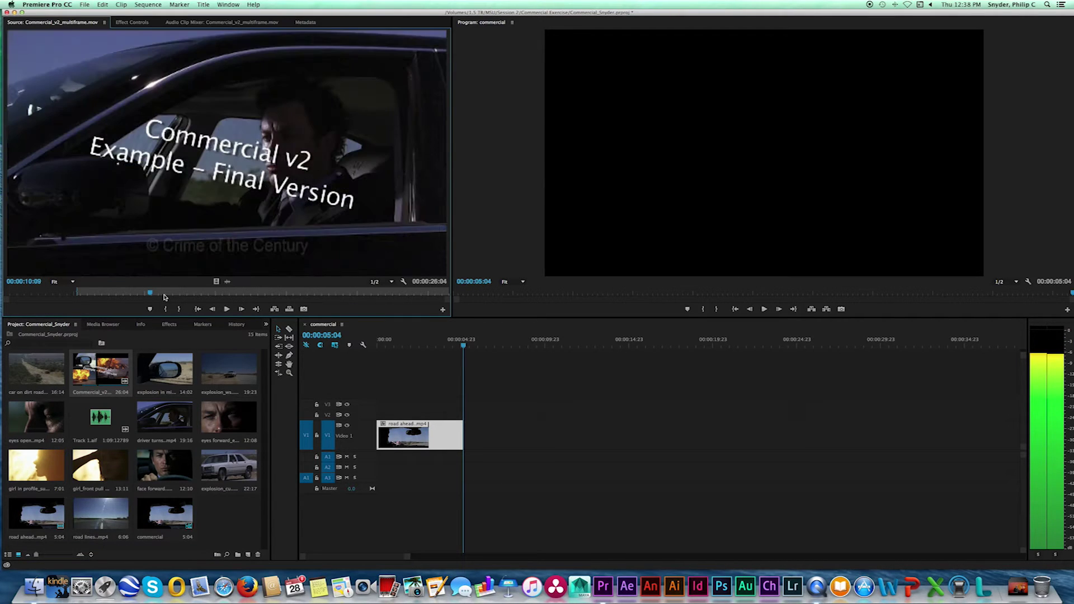
{"action": "key", "text": "o"}
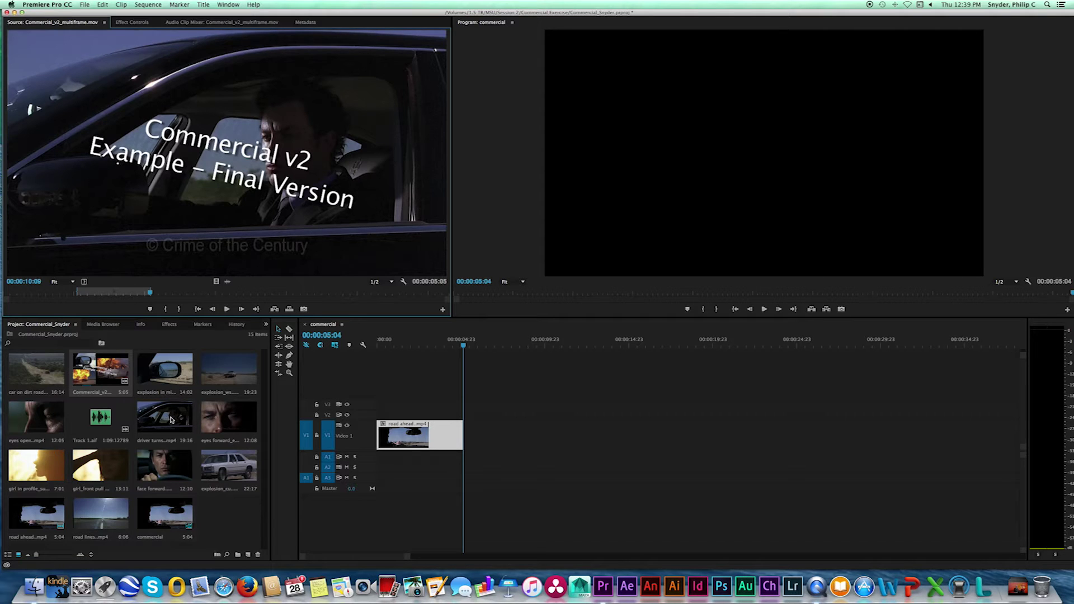
{"action": "left_click_drag", "start_coordinate": [148, 293], "coordinate": [110, 296]}
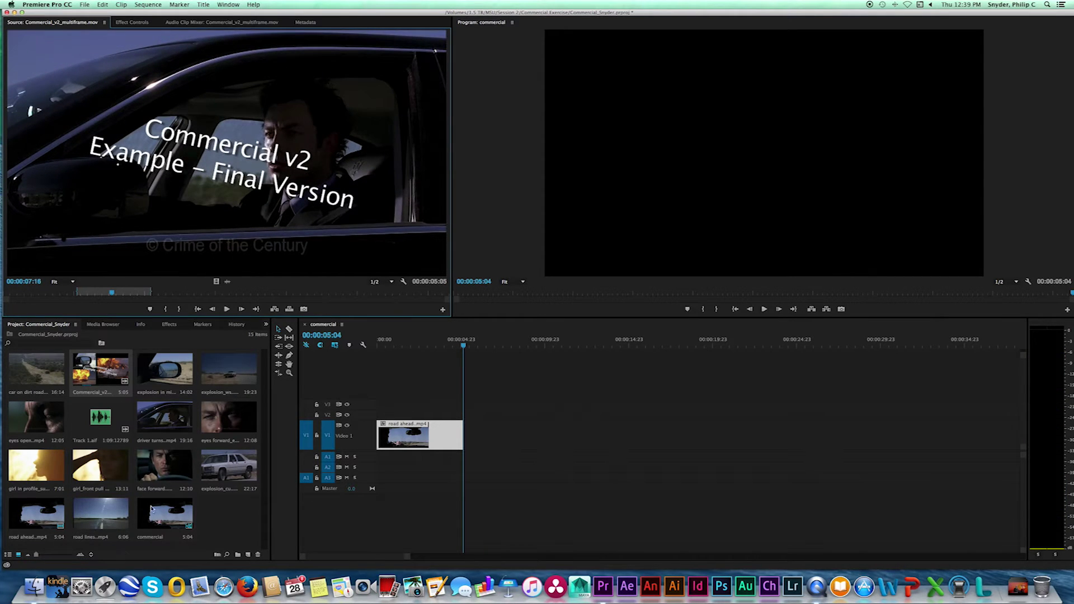
- Load driver turns.mp4 and mark a 5:05 range ending with an Out point at 01:01:11:05
{"action": "double_click", "coordinate": [162, 423]}
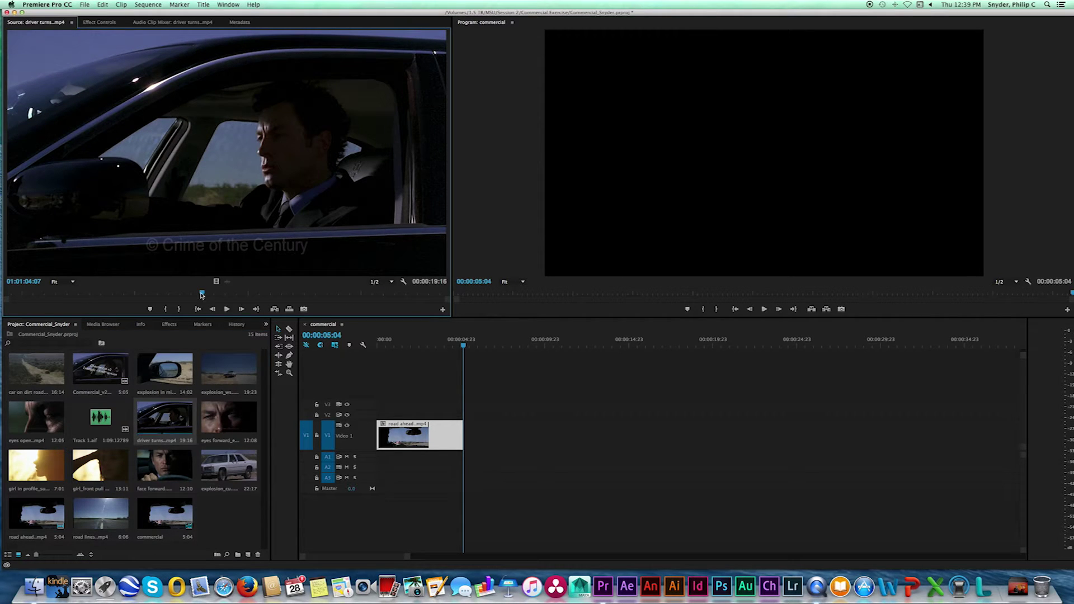
{"action": "left_click_drag", "start_coordinate": [203, 295], "coordinate": [305, 297]}
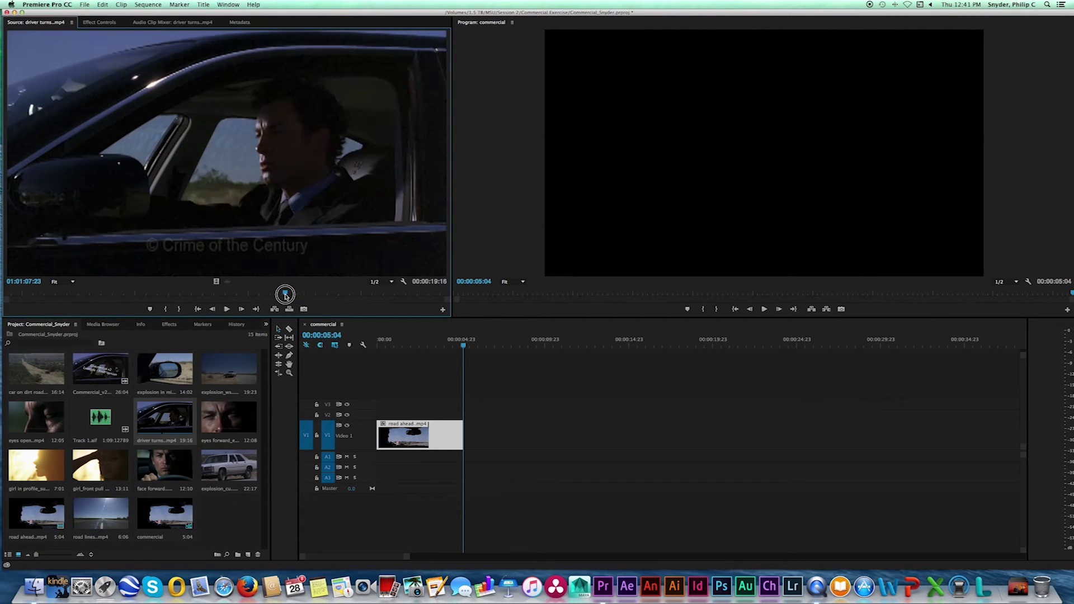
{"action": "mouse_move", "coordinate": [284, 297]}
{"action": "left_mouse_down"}
{"action": "mouse_move", "coordinate": [296, 295]}
{"action": "mouse_move", "coordinate": [287, 295]}
{"action": "left_mouse_up"}
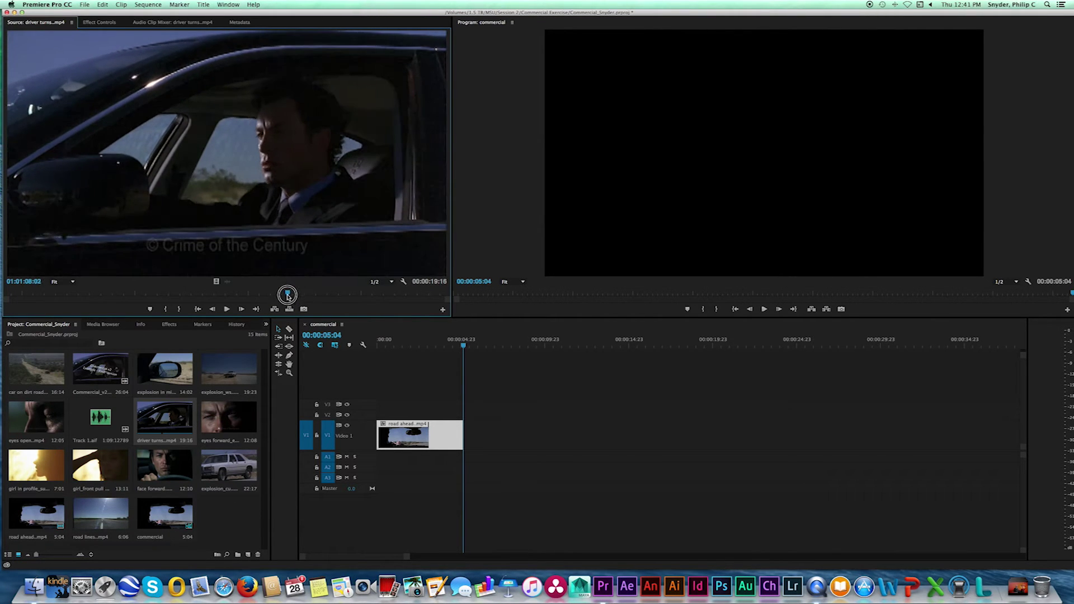
{"action": "left_click_drag", "start_coordinate": [287, 295], "coordinate": [241, 297]}
{"action": "key", "text": "i"}
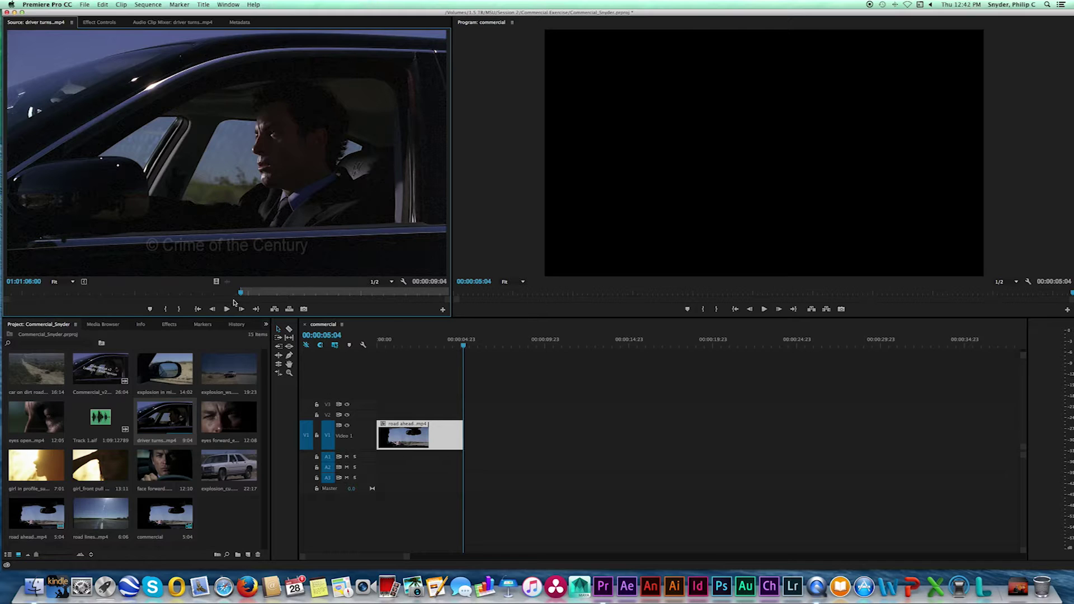
{"action": "left_click", "coordinate": [28, 282]}
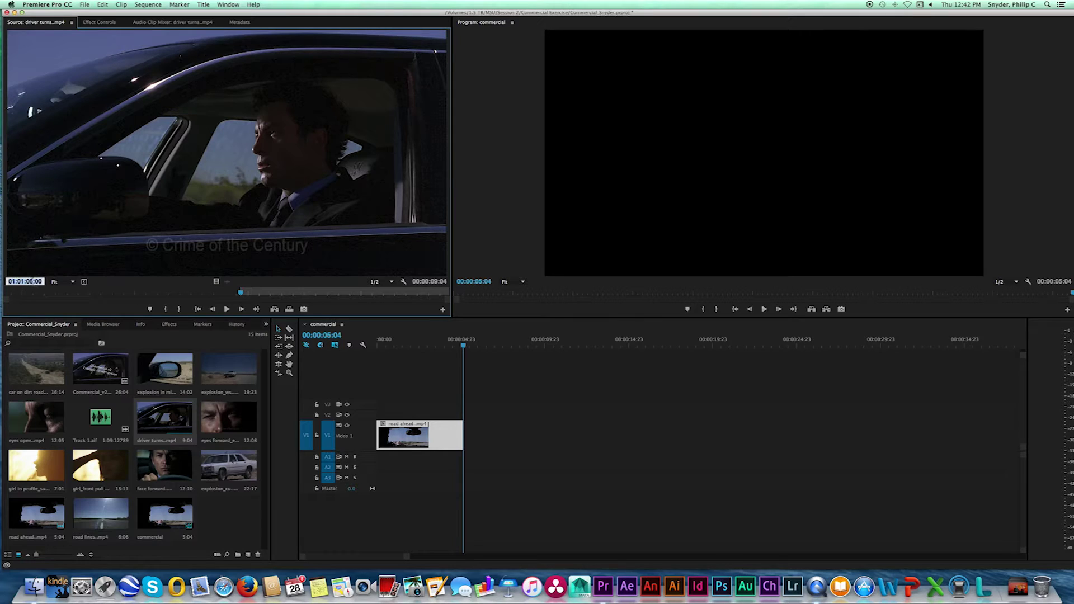
{"action": "key", "text": "BackSpace"}
{"action": "key", "text": "Return"}
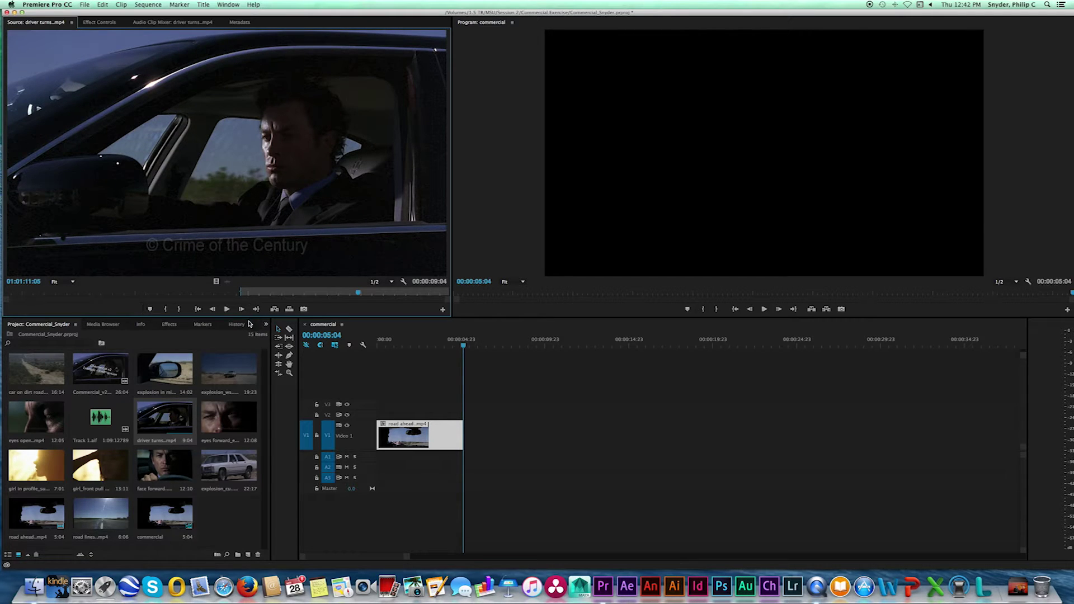
{"action": "key", "text": "o"}
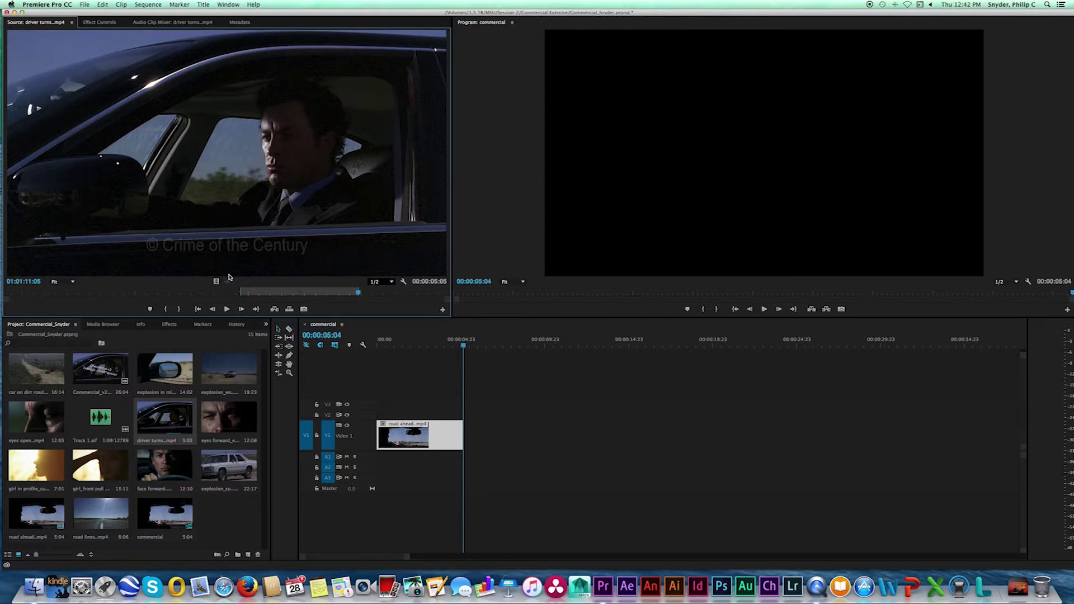
- Drop the driver turns video only onto V1 after road ahead, then play the sequence from the start
{"action": "left_click_drag", "start_coordinate": [216, 281], "coordinate": [464, 431]}
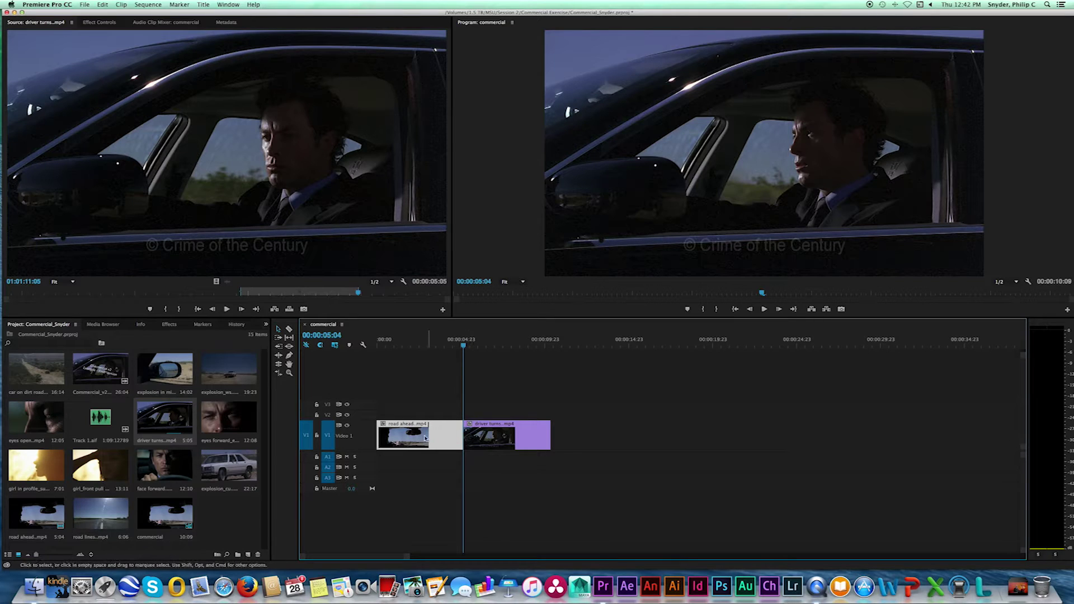
{"action": "left_click", "coordinate": [493, 438]}
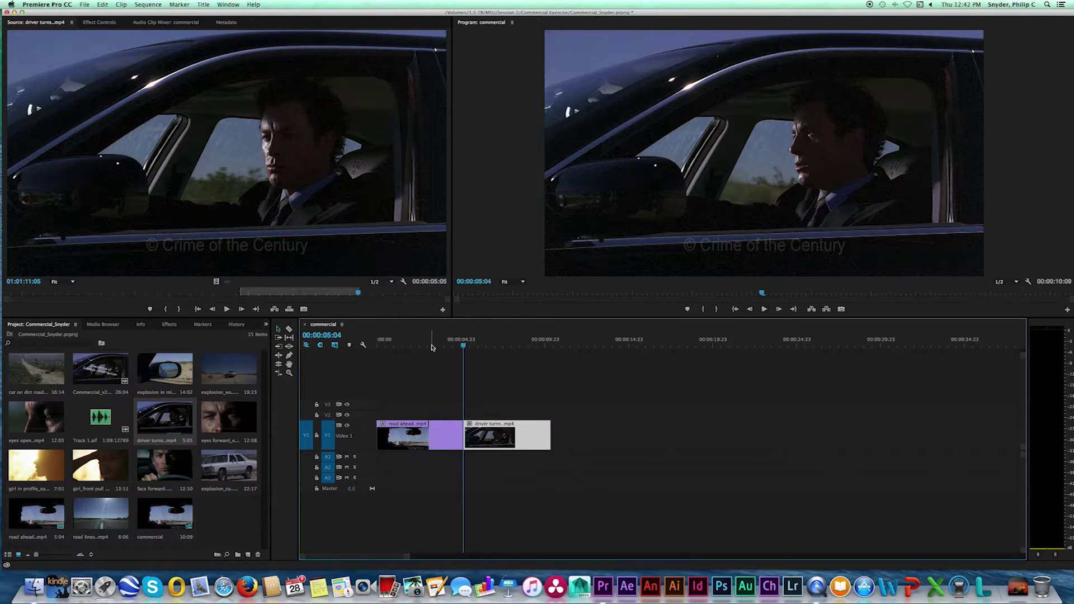
{"action": "left_click", "coordinate": [378, 344]}
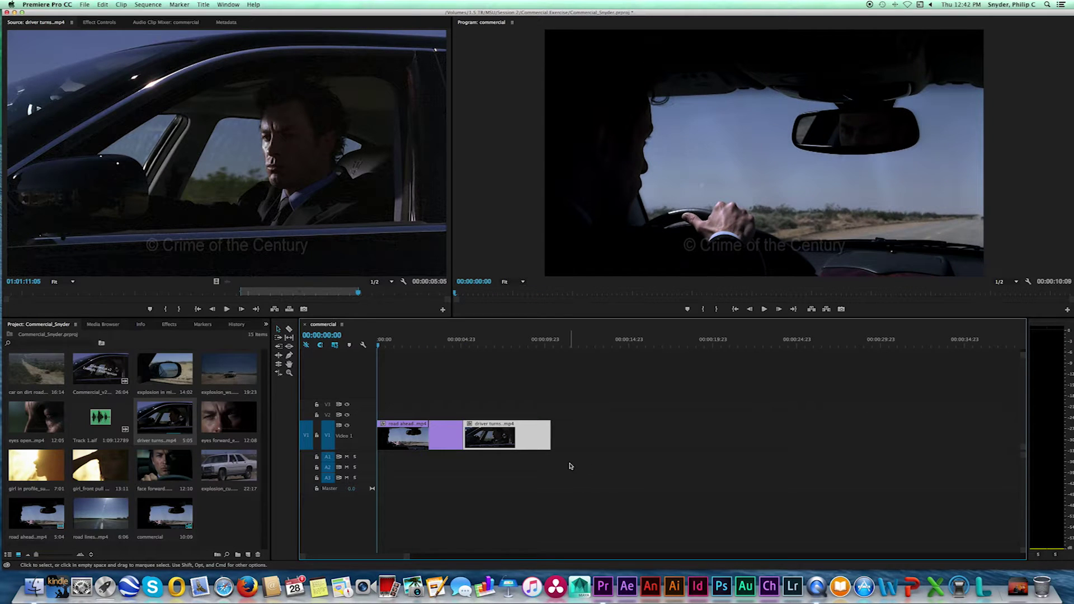
{"action": "key", "text": "space"}
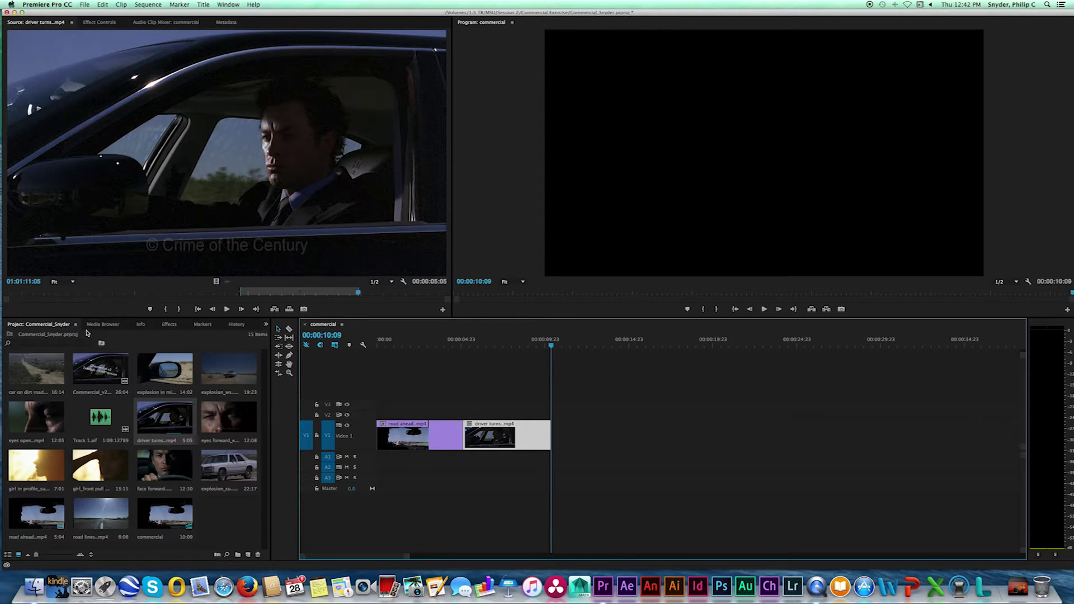
- Reload Commercial_v2_multiframe and mark In at 00:00:10:10 and Out at the burning car, 00:00:15:14
{"action": "double_click", "coordinate": [100, 369]}
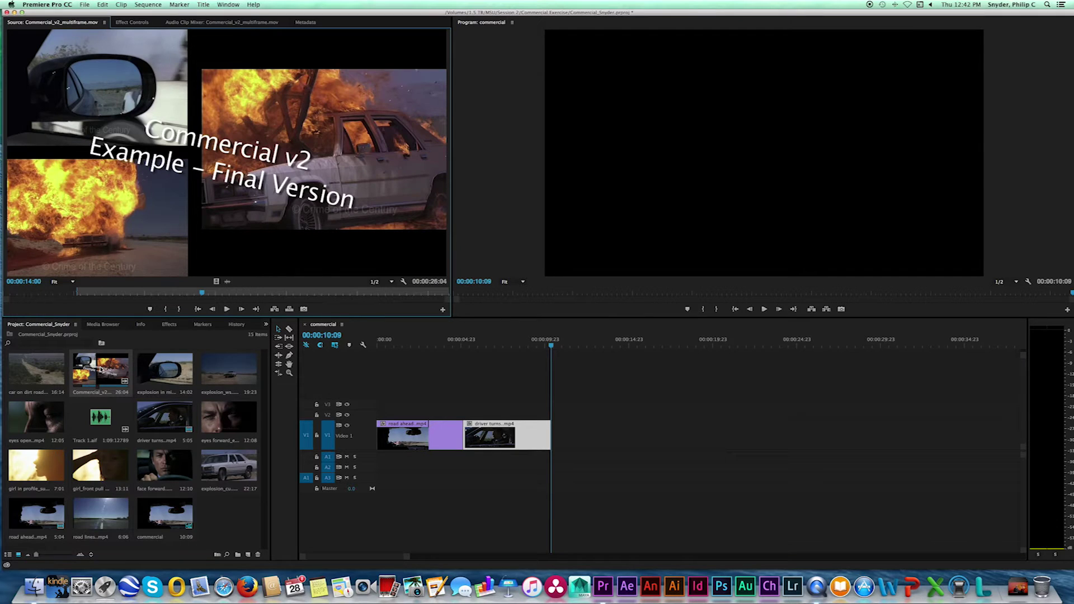
{"action": "left_click_drag", "start_coordinate": [202, 294], "coordinate": [151, 292]}
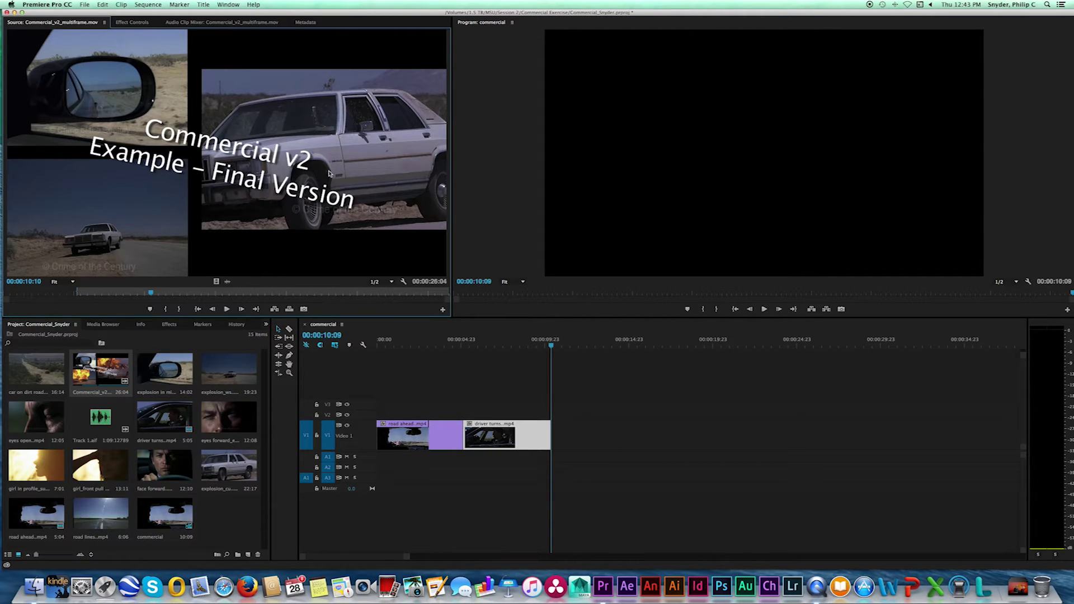
{"action": "key", "text": "i"}
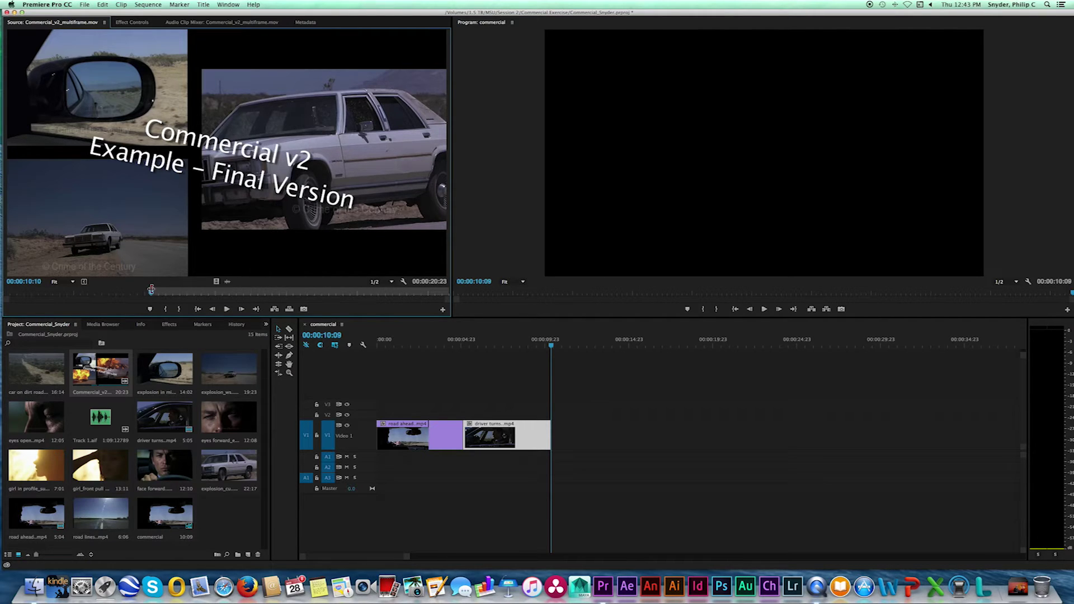
{"action": "left_click_drag", "start_coordinate": [152, 295], "coordinate": [226, 295]}
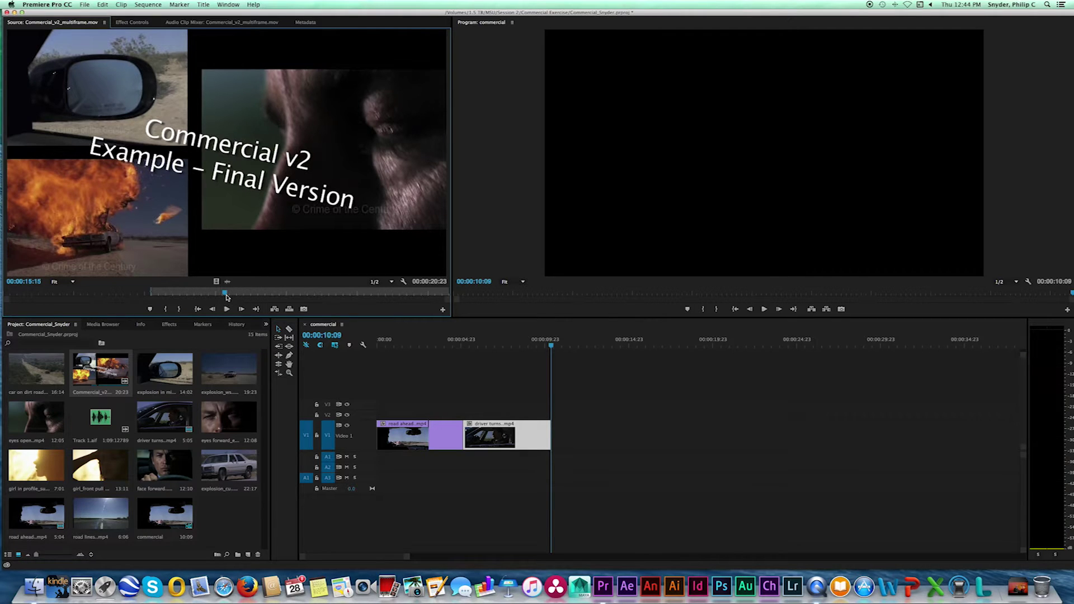
{"action": "left_click", "coordinate": [226, 295]}
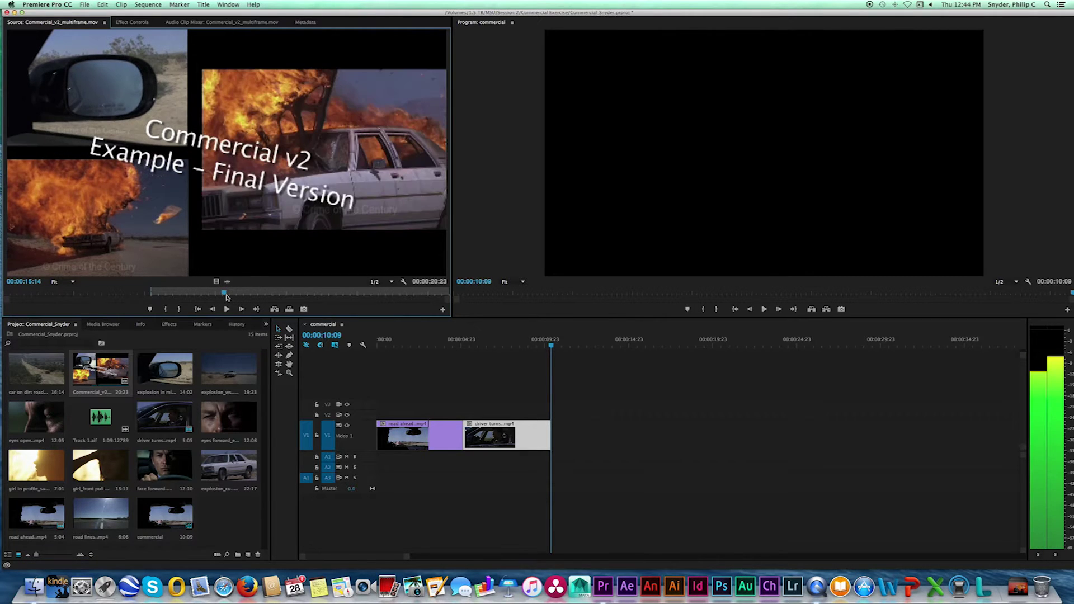
{"action": "left_click", "coordinate": [226, 295]}
{"action": "left_click", "coordinate": [226, 294]}
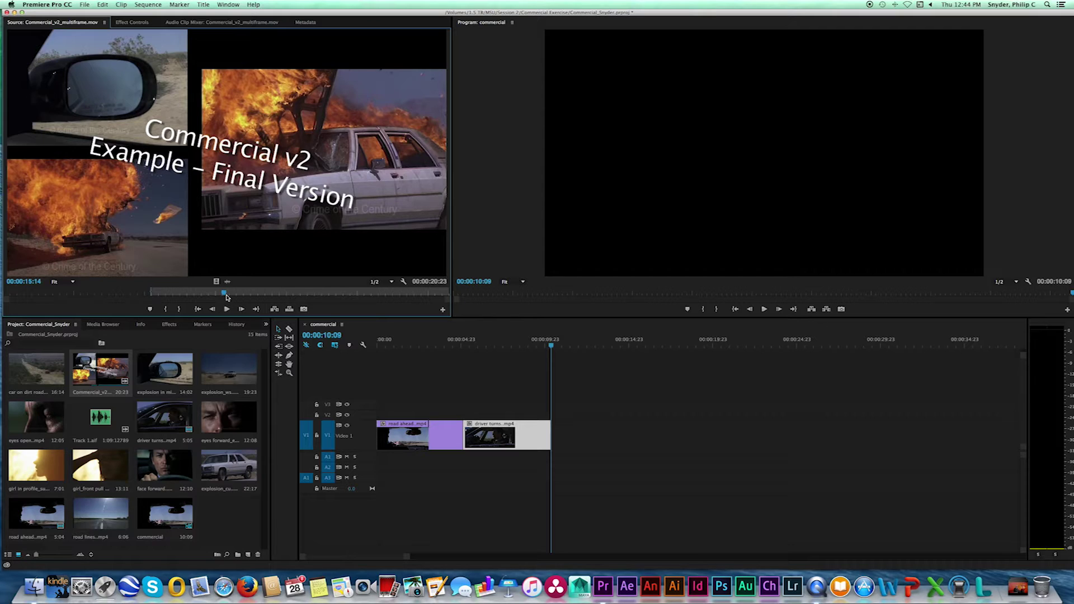
{"action": "key", "text": "o"}
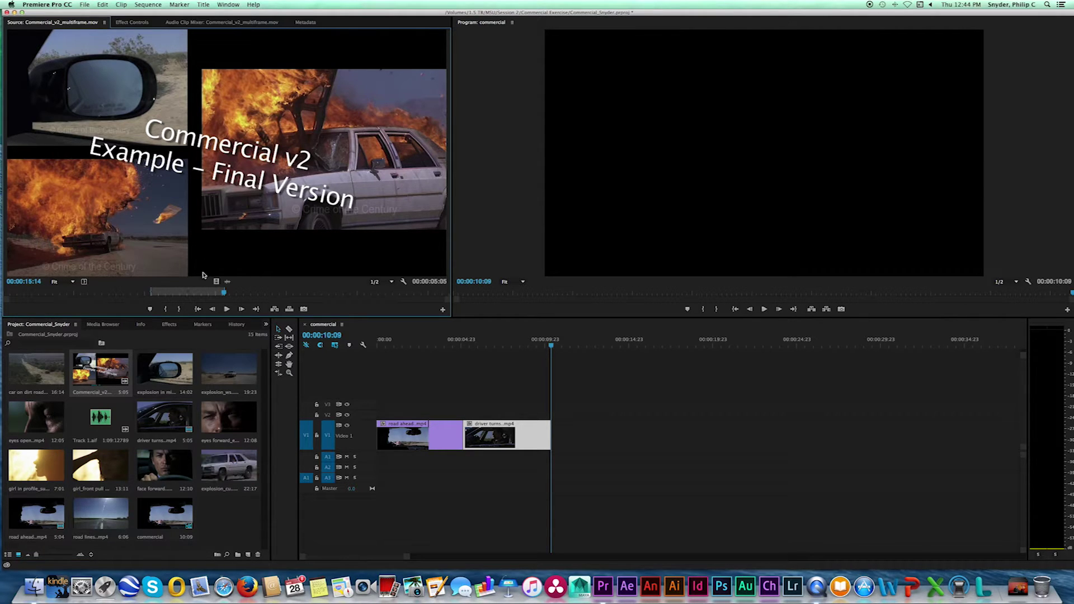
{"action": "left_click_drag", "start_coordinate": [223, 292], "coordinate": [152, 295]}
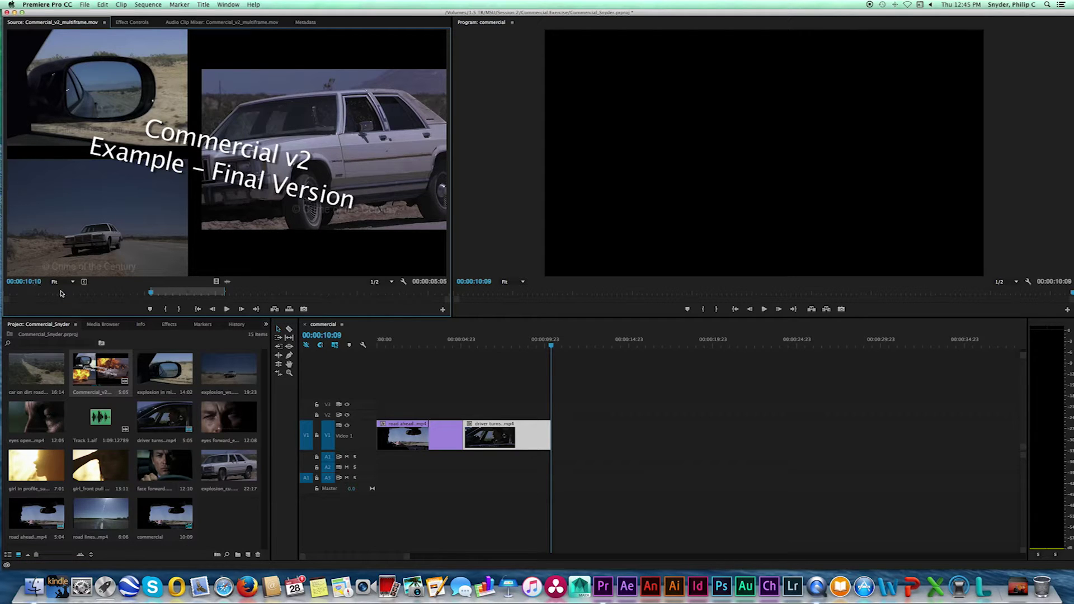
{"action": "left_click_drag", "start_coordinate": [151, 293], "coordinate": [163, 296]}
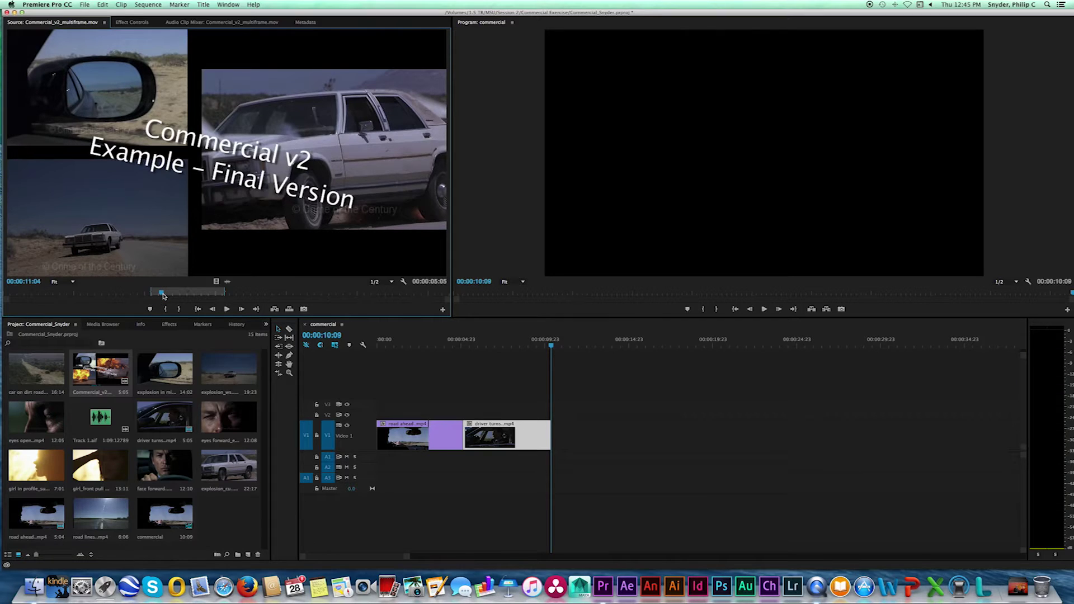
{"action": "key", "text": "Left"}
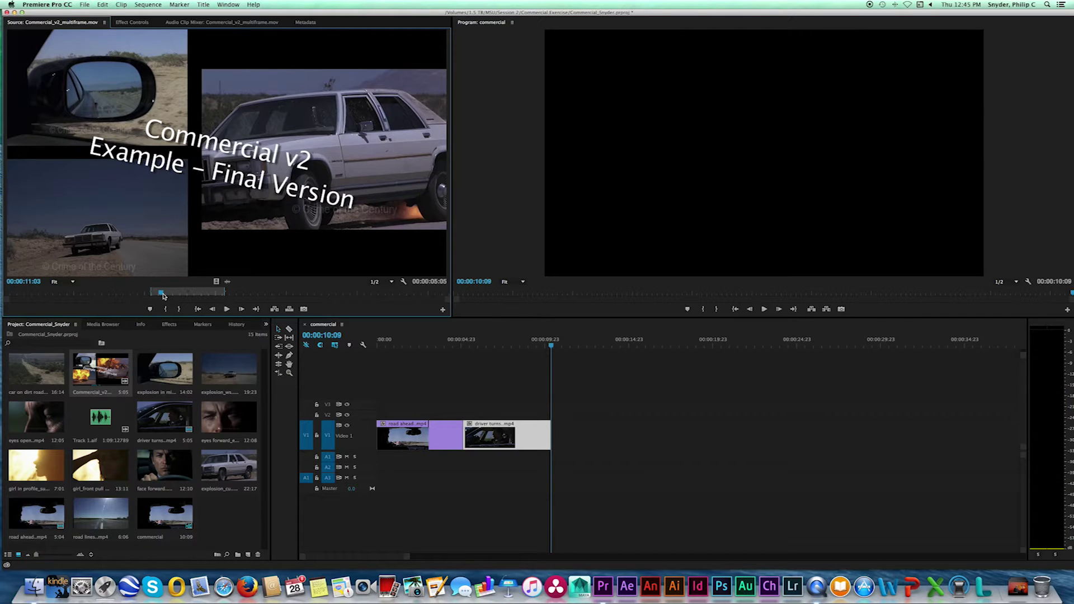
{"action": "key", "text": "Left"}
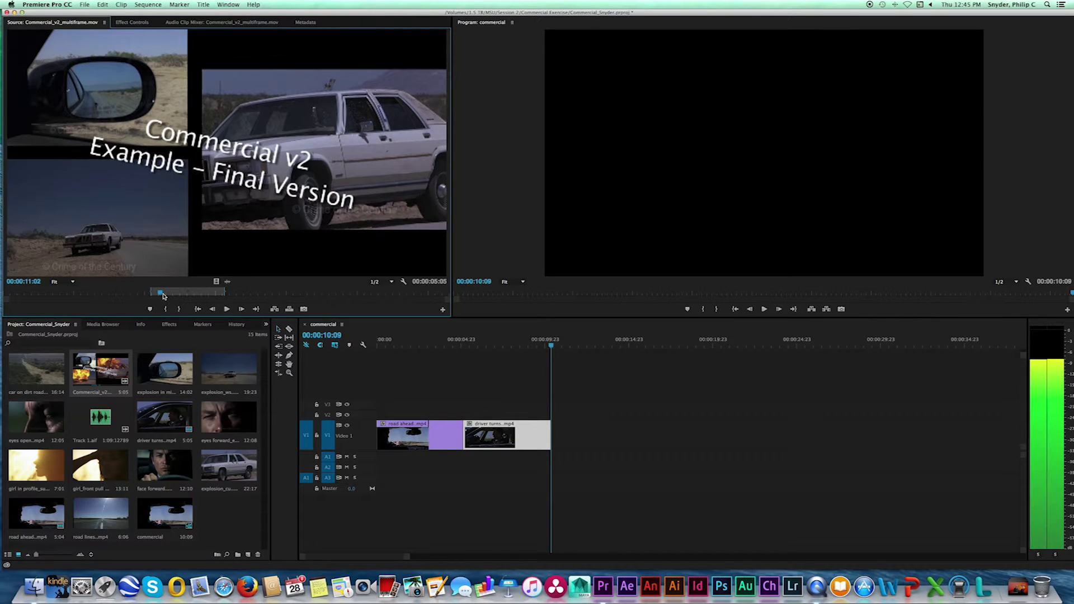
{"action": "key", "text": "Right"}
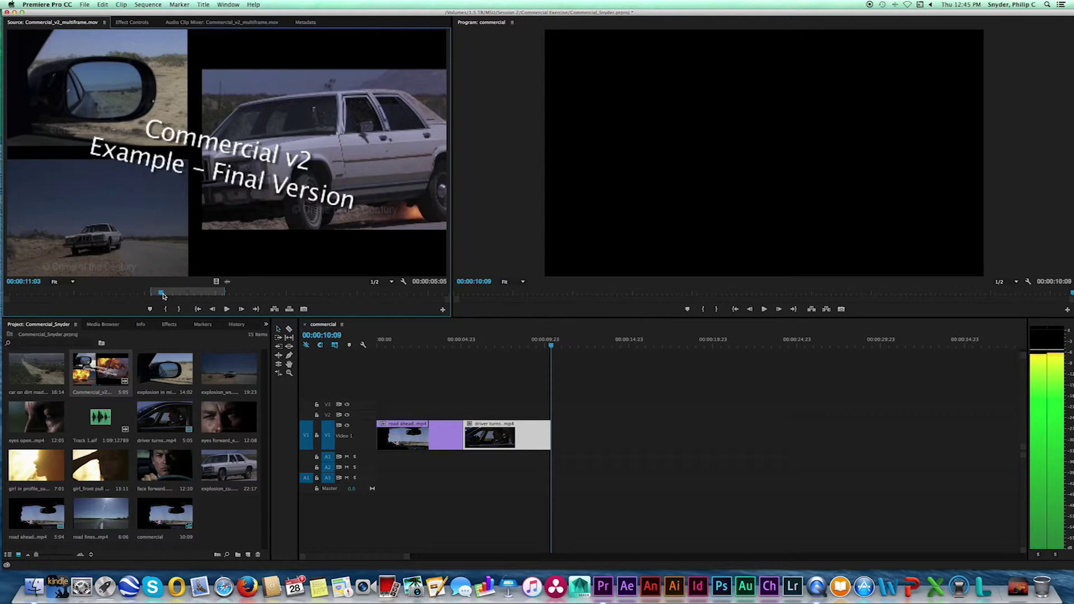
{"action": "left_click_drag", "start_coordinate": [162, 296], "coordinate": [151, 296]}
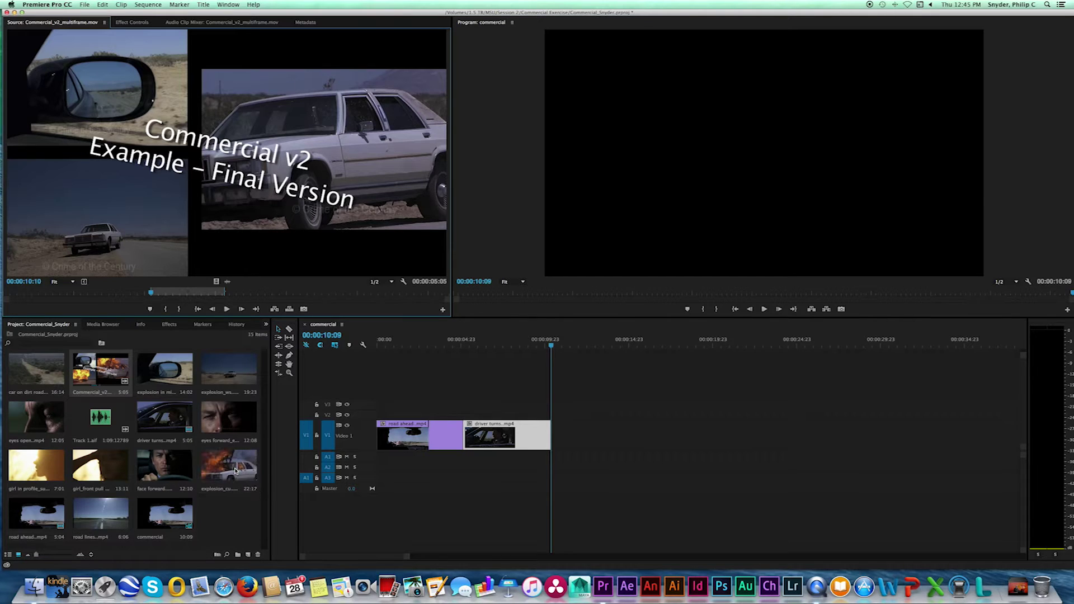
- Load explosion_cu.mp4, add a marker, and set its In point at 22:59:01:22
{"action": "double_click", "coordinate": [236, 472]}
{"action": "left_click", "coordinate": [271, 293]}
{"action": "left_click_drag", "start_coordinate": [271, 293], "coordinate": [81, 297]}
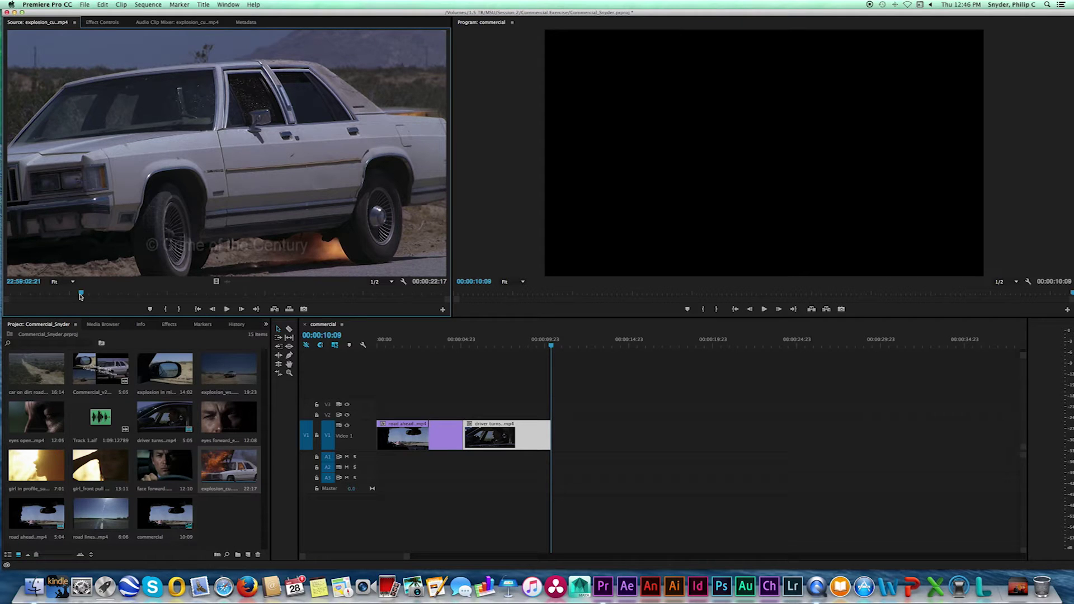
{"action": "key", "text": "m"}
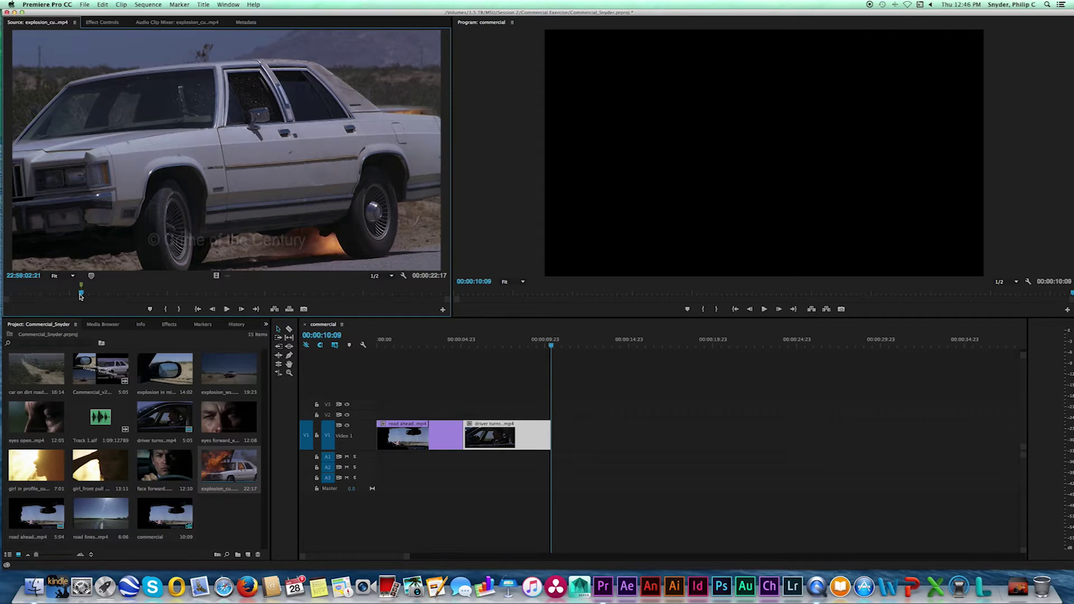
{"action": "left_click_drag", "start_coordinate": [81, 296], "coordinate": [80, 296]}
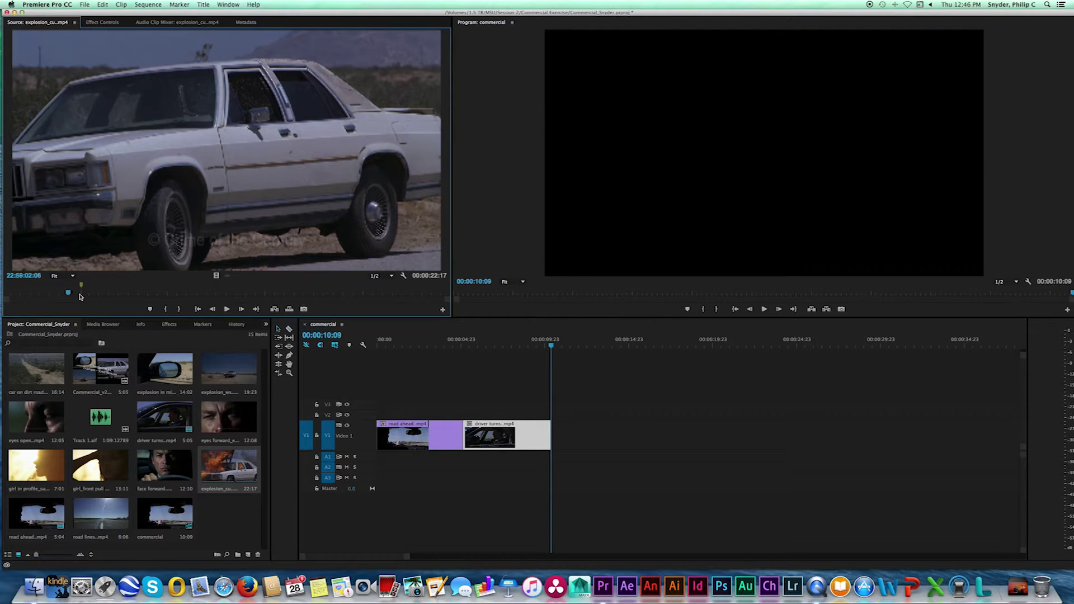
{"action": "key", "text": "Left"}
{"action": "key", "text": "Left"}
{"action": "key", "text": "i"}
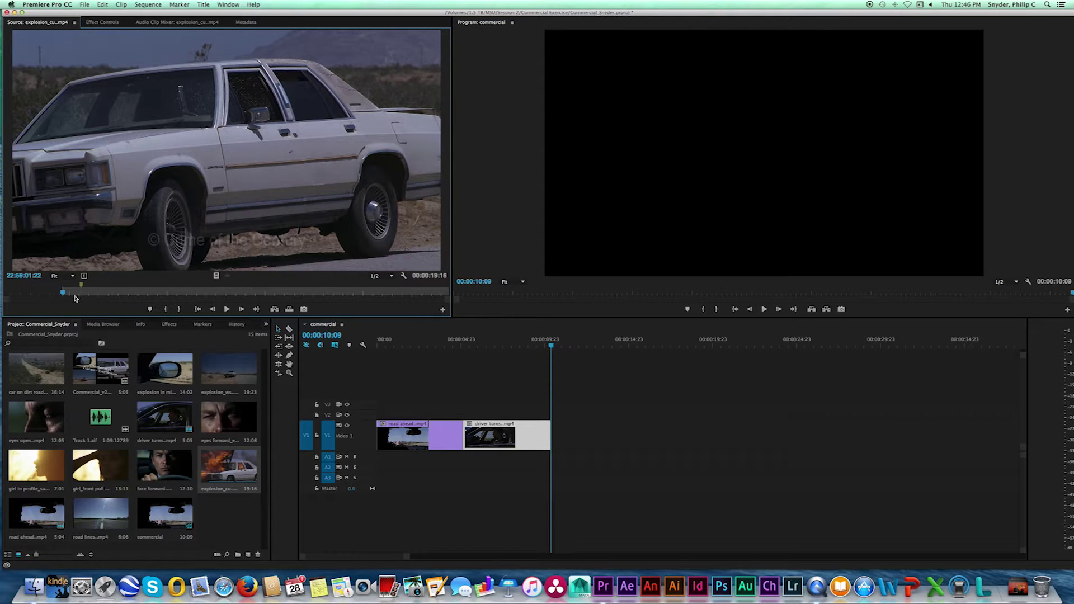
- Jump explosion_cu to 22:59:06:22 in the source timecode and set the Out point there
{"action": "left_click", "coordinate": [32, 277]}
{"action": "left_click", "coordinate": [33, 277]}
{"action": "key", "text": "BackSpace"}
{"action": "type", "text": "6"}
{"action": "key", "text": "Return"}
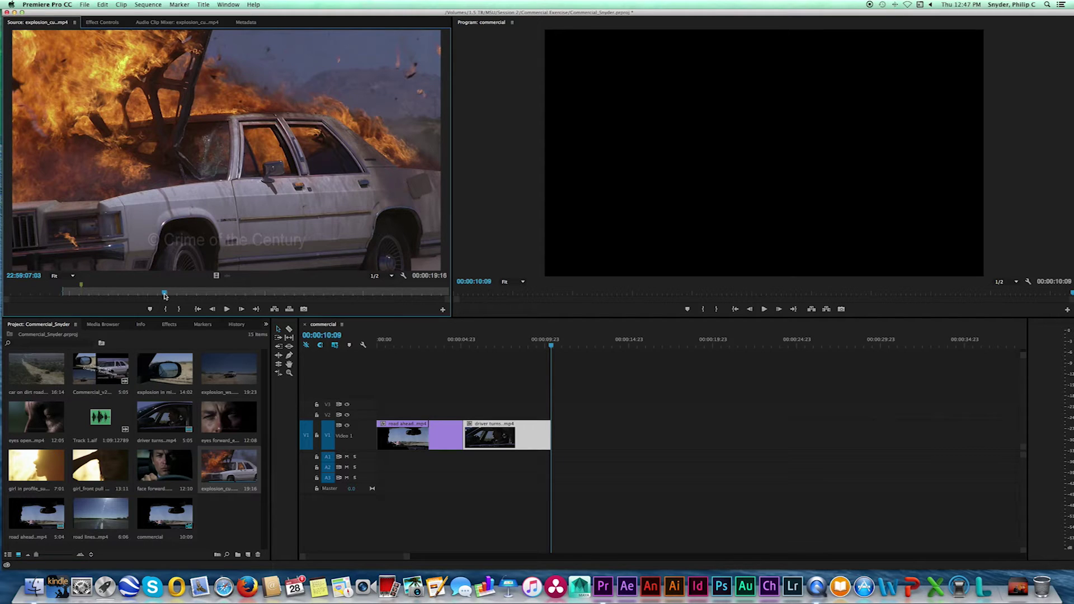
{"action": "key", "text": "o"}
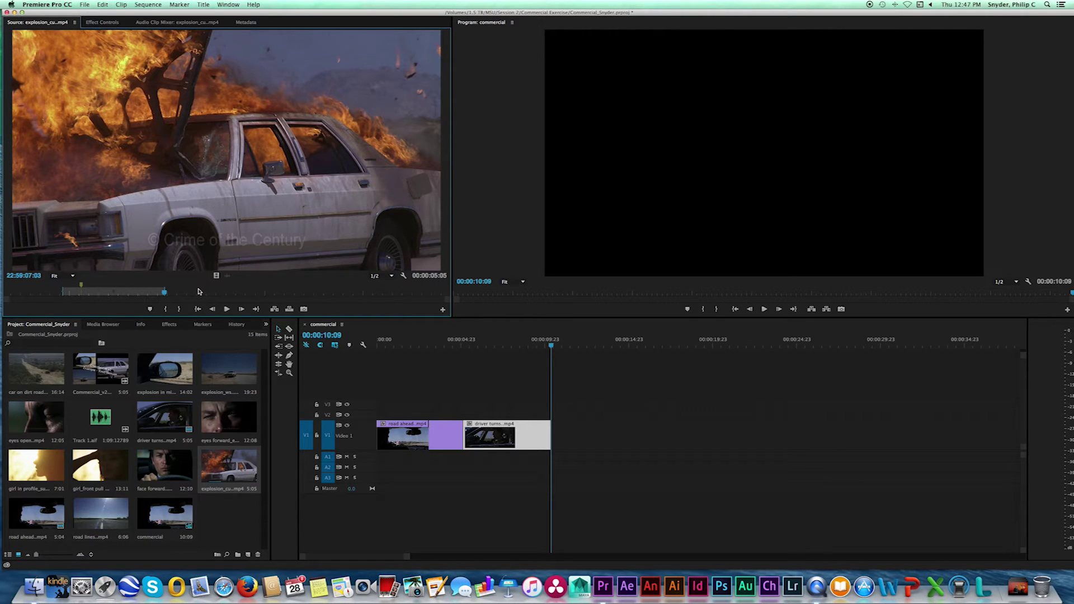
- Overwrite the 5:05 explosion clip onto Video 1 after driver turns and review the cut
{"action": "left_click", "coordinate": [290, 310]}
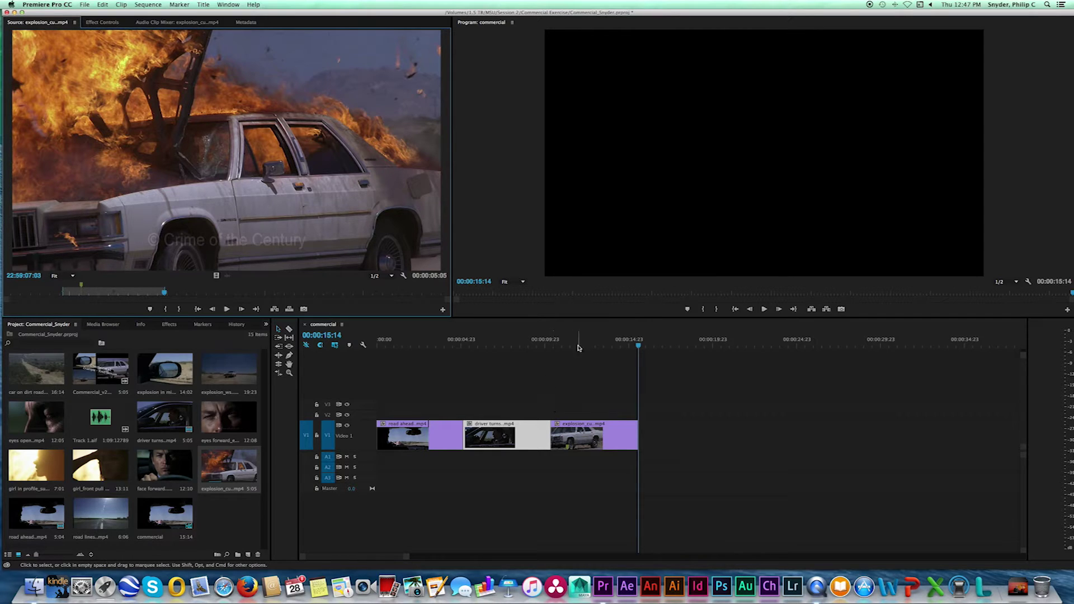
{"action": "mouse_move", "coordinate": [396, 339]}
{"action": "left_mouse_down"}
{"action": "mouse_move", "coordinate": [588, 343]}
{"action": "mouse_move", "coordinate": [424, 352]}
{"action": "mouse_move", "coordinate": [634, 351]}
{"action": "mouse_move", "coordinate": [505, 353]}
{"action": "left_mouse_up"}
{"action": "left_click_drag", "start_coordinate": [420, 349], "coordinate": [601, 353]}
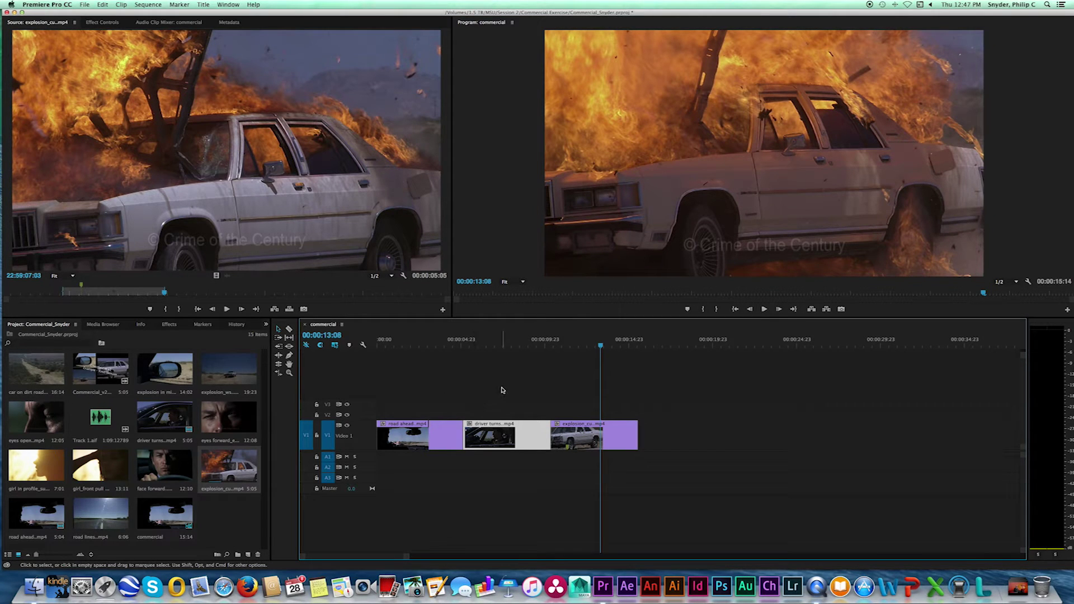
{"action": "mouse_move", "coordinate": [600, 346]}
{"action": "left_mouse_down"}
{"action": "mouse_move", "coordinate": [628, 345]}
{"action": "mouse_move", "coordinate": [553, 342]}
{"action": "mouse_move", "coordinate": [600, 345]}
{"action": "left_mouse_up"}
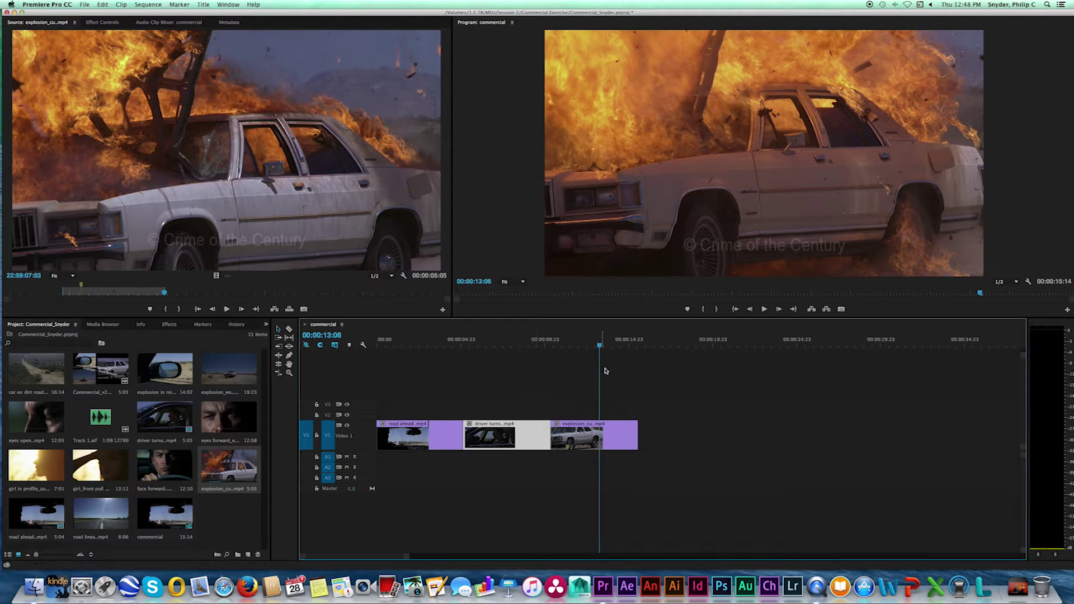
{"action": "mouse_move", "coordinate": [600, 348]}
{"action": "left_mouse_down"}
{"action": "mouse_move", "coordinate": [616, 343]}
{"action": "mouse_move", "coordinate": [554, 343]}
{"action": "mouse_move", "coordinate": [604, 343]}
{"action": "left_mouse_up"}
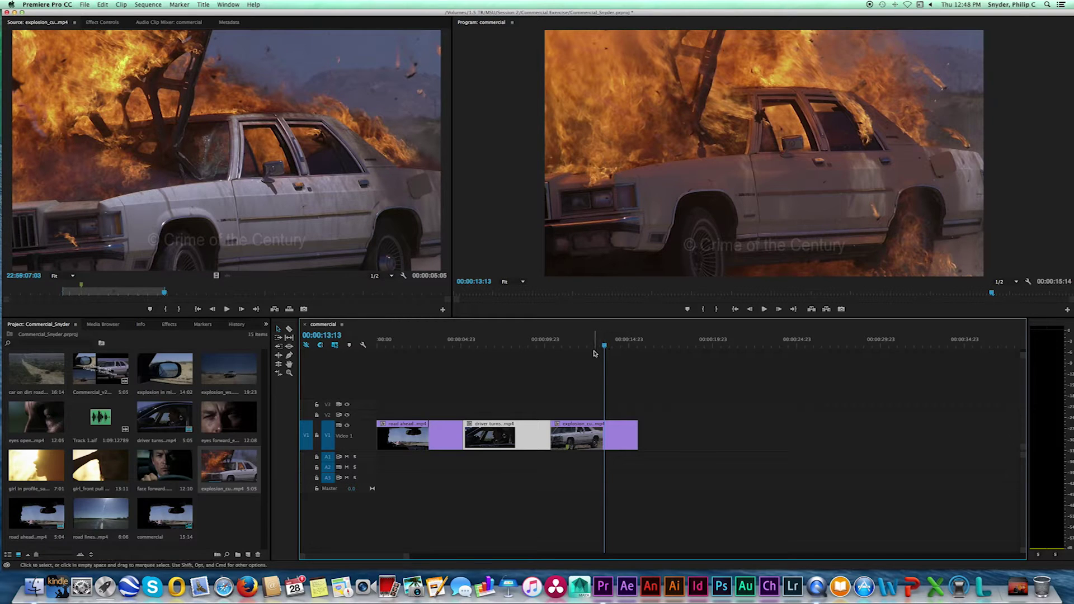
{"action": "left_click", "coordinate": [595, 437]}
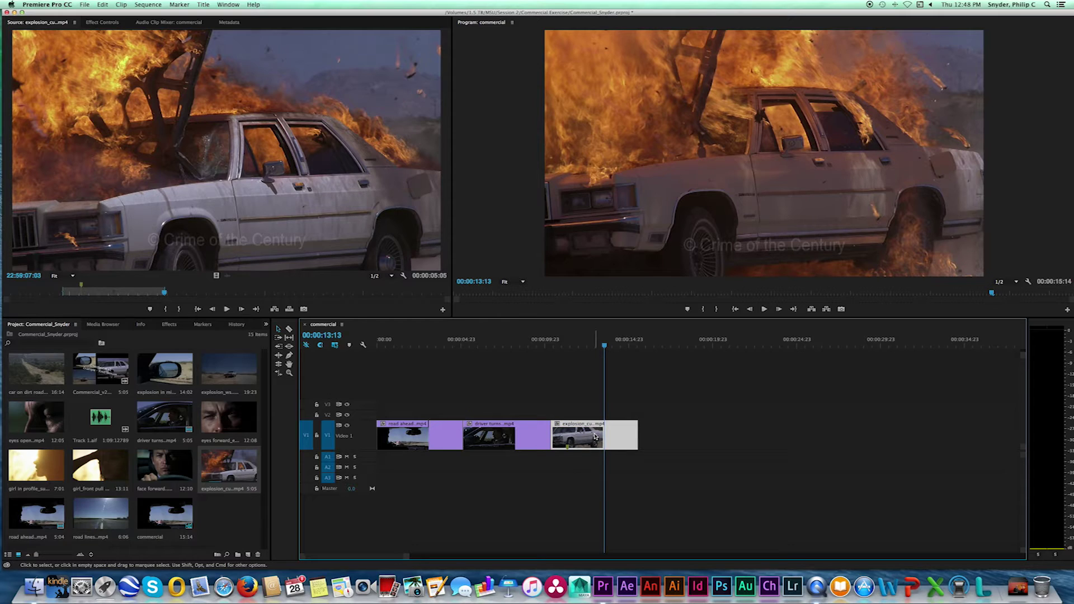
{"action": "key", "text": "End"}
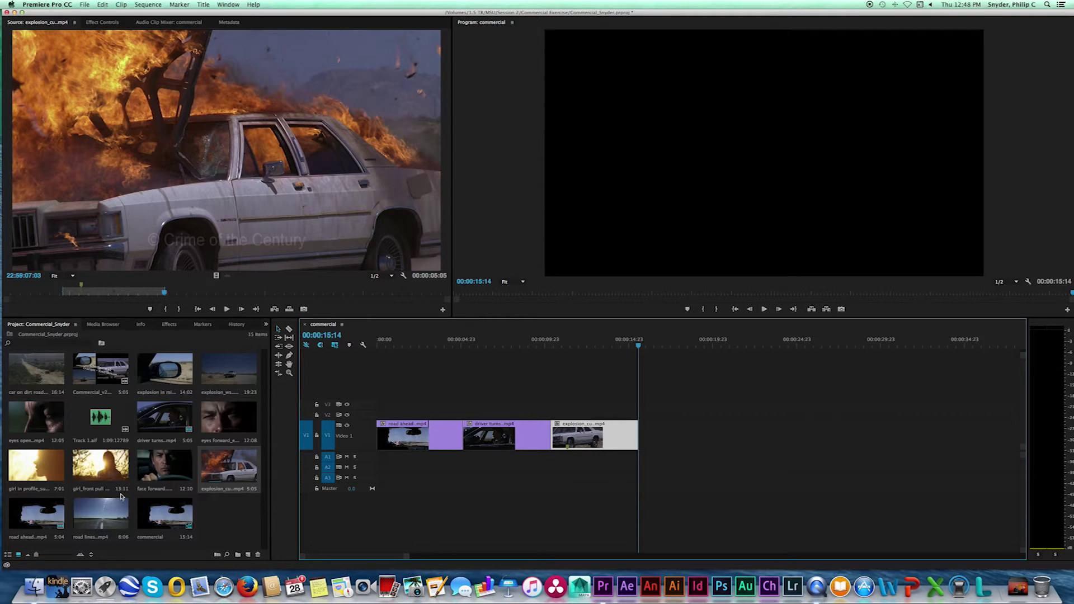
- Reload Commercial_v2_multiframe, clear its In/Out marks, and cue it at 00:00:15:15
{"action": "double_click", "coordinate": [101, 373]}
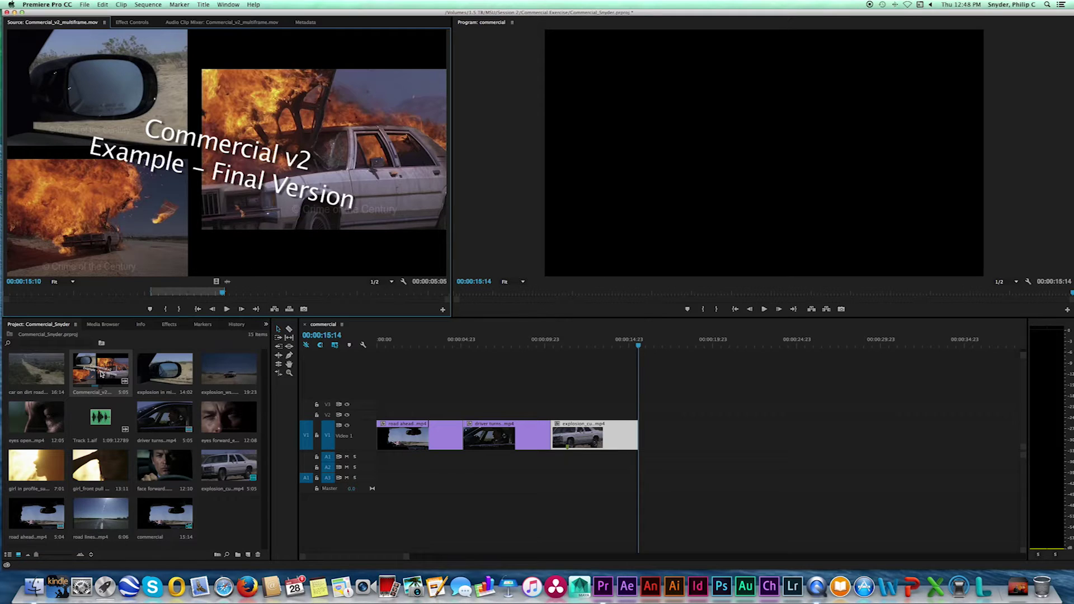
{"action": "left_click_drag", "start_coordinate": [223, 295], "coordinate": [221, 292]}
{"action": "left_click", "coordinate": [223, 293]}
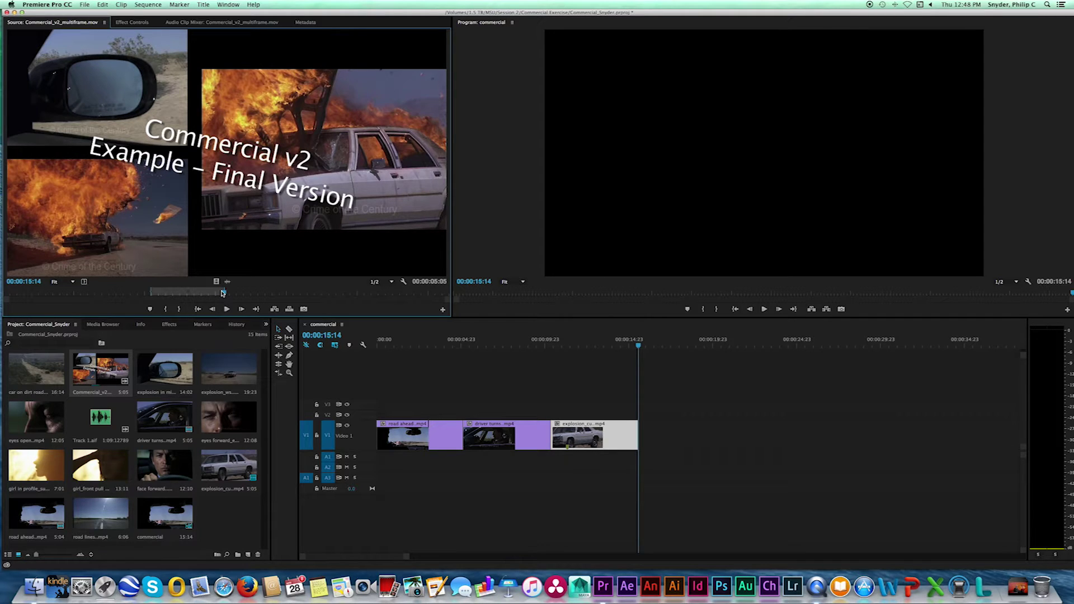
{"action": "left_click", "coordinate": [223, 293]}
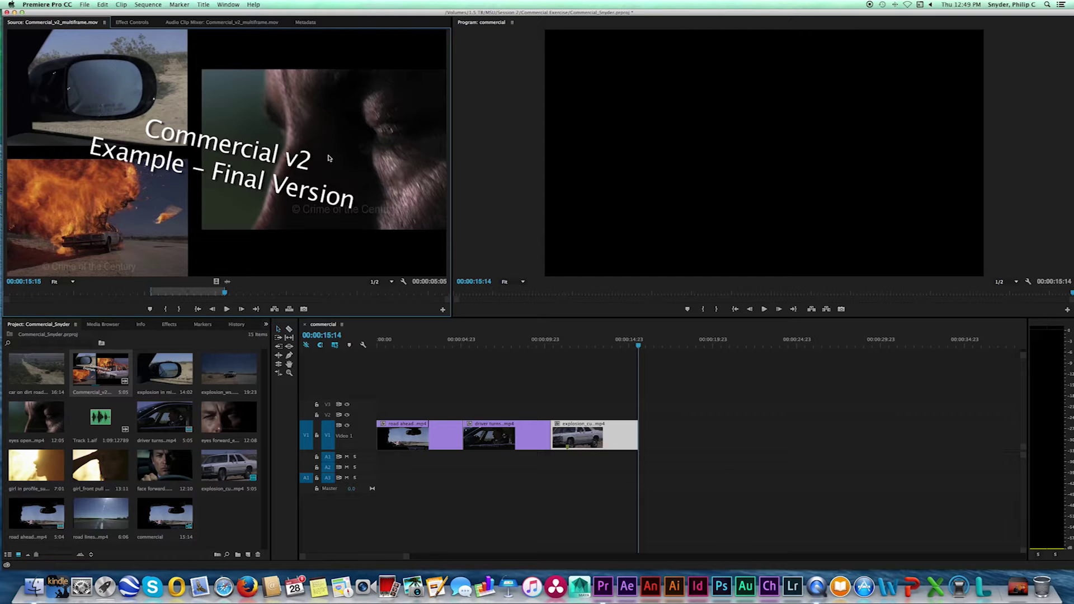
{"action": "key", "text": "alt+x"}
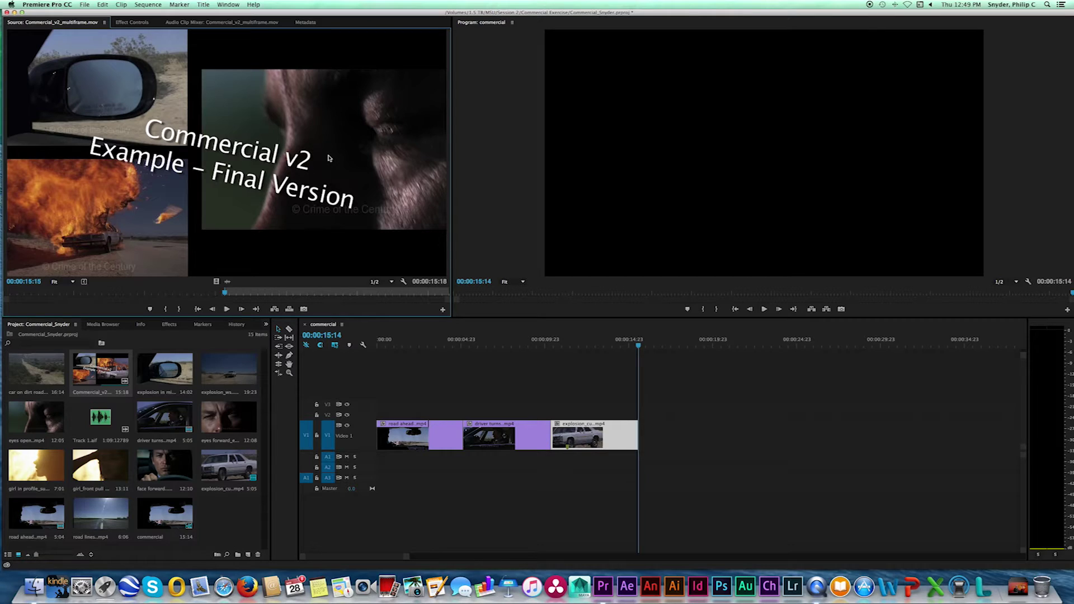
{"action": "left_click_drag", "start_coordinate": [224, 294], "coordinate": [223, 297]}
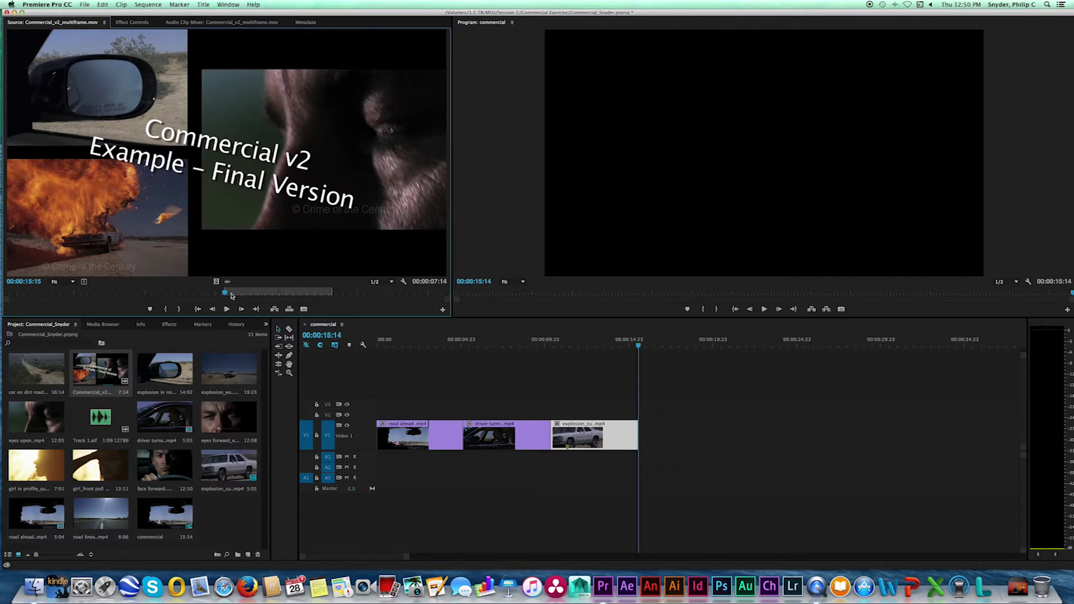
{"action": "left_click_drag", "start_coordinate": [225, 296], "coordinate": [299, 294]}
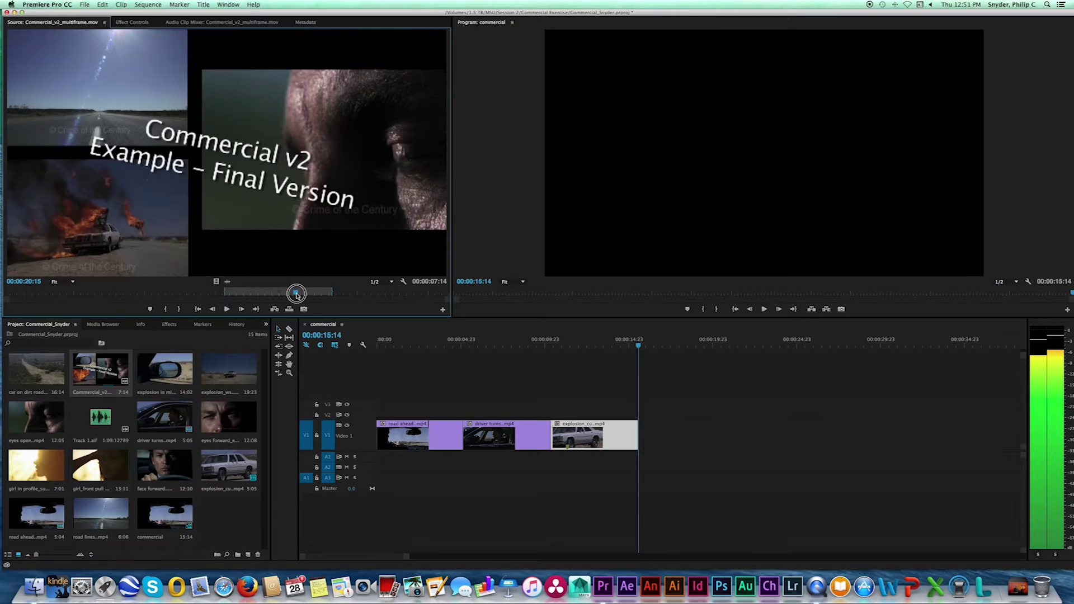
{"action": "left_click_drag", "start_coordinate": [300, 295], "coordinate": [295, 295]}
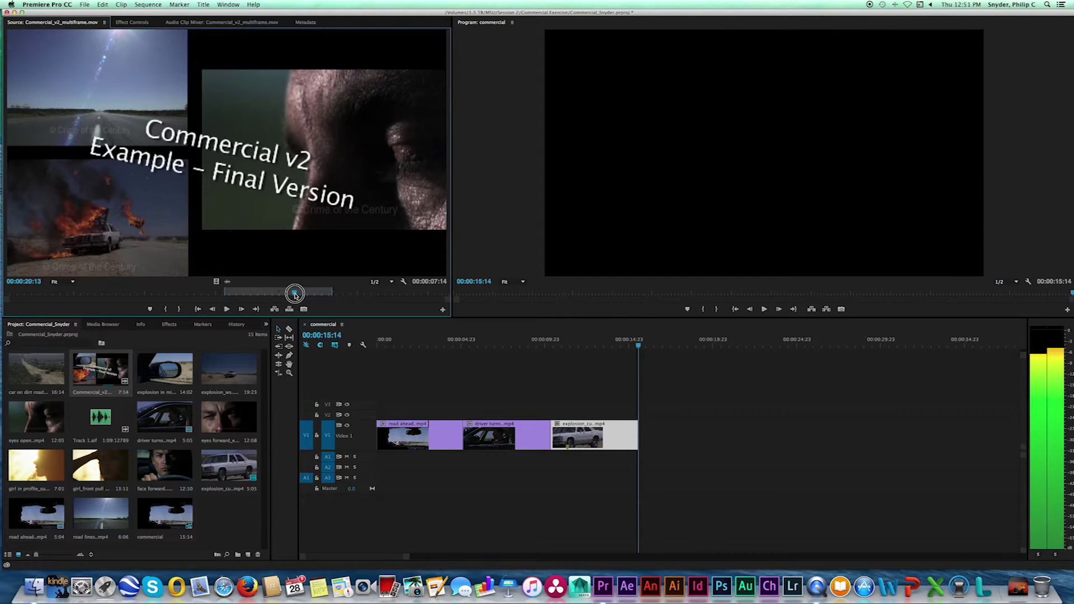
{"action": "mouse_move", "coordinate": [294, 295]}
{"action": "left_mouse_down"}
{"action": "mouse_move", "coordinate": [223, 295]}
{"action": "mouse_move", "coordinate": [308, 295]}
{"action": "mouse_move", "coordinate": [297, 298]}
{"action": "left_mouse_up"}
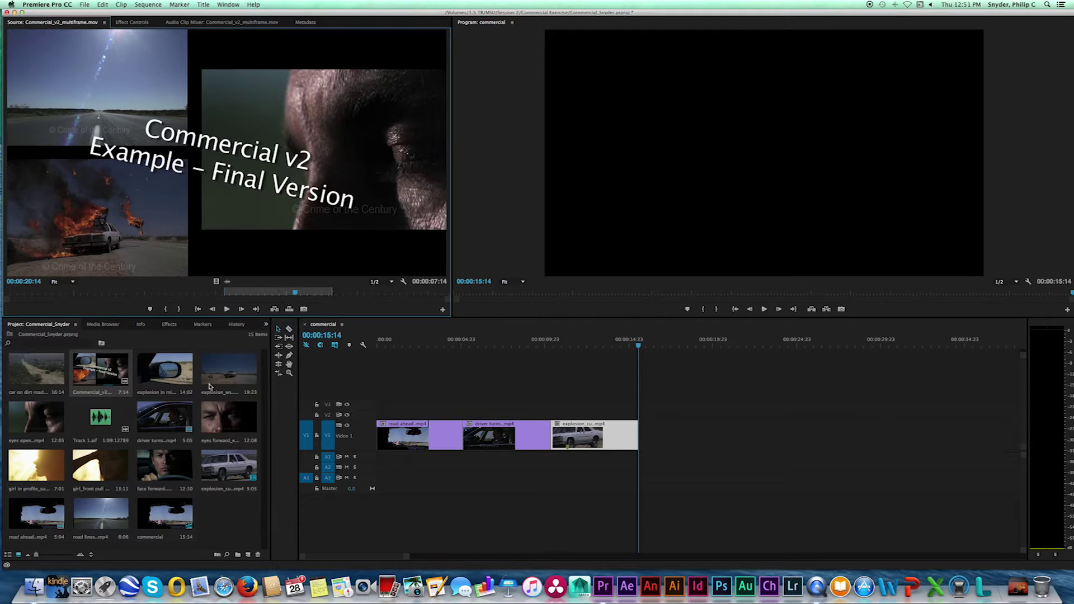
- Set eyes open.mp4's Out at 03:02:34:05 and overwrite the 7:14 section onto Video 1
{"action": "double_click", "coordinate": [43, 424]}
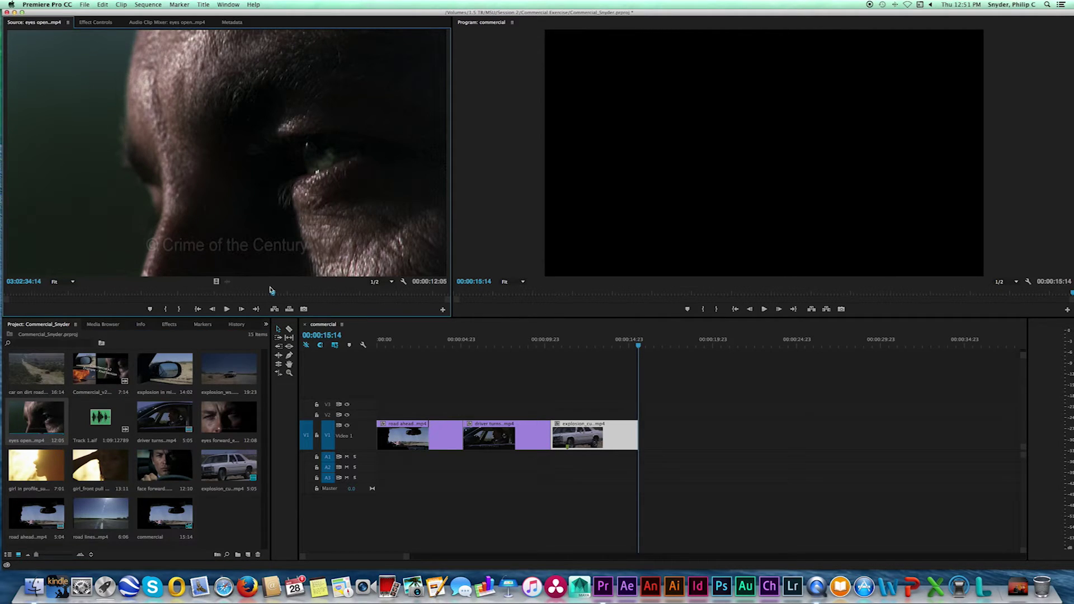
{"action": "left_click_drag", "start_coordinate": [270, 291], "coordinate": [191, 295]}
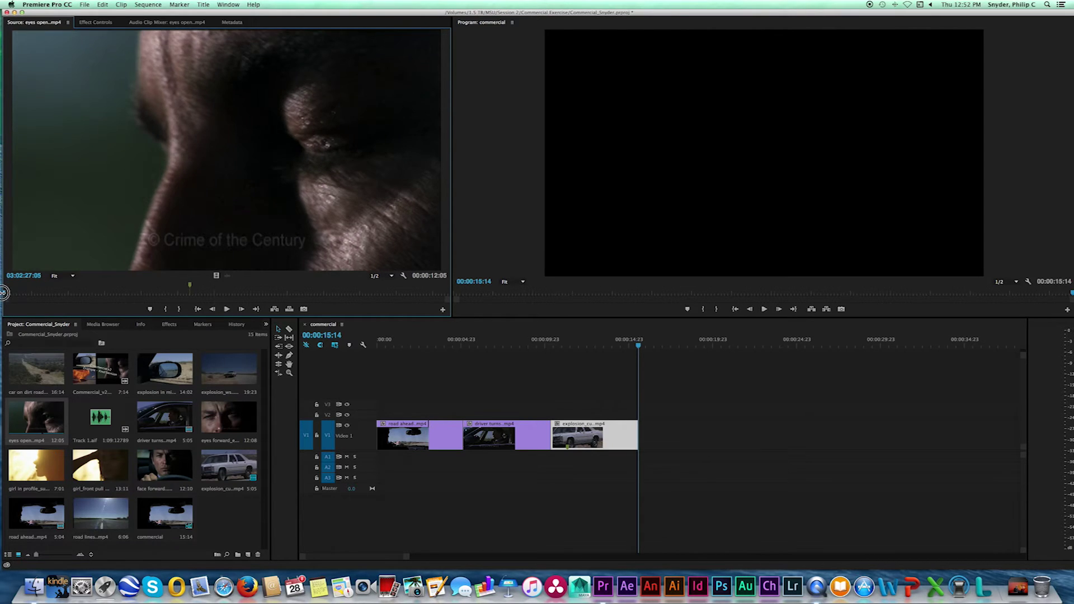
{"action": "left_click", "coordinate": [31, 277]}
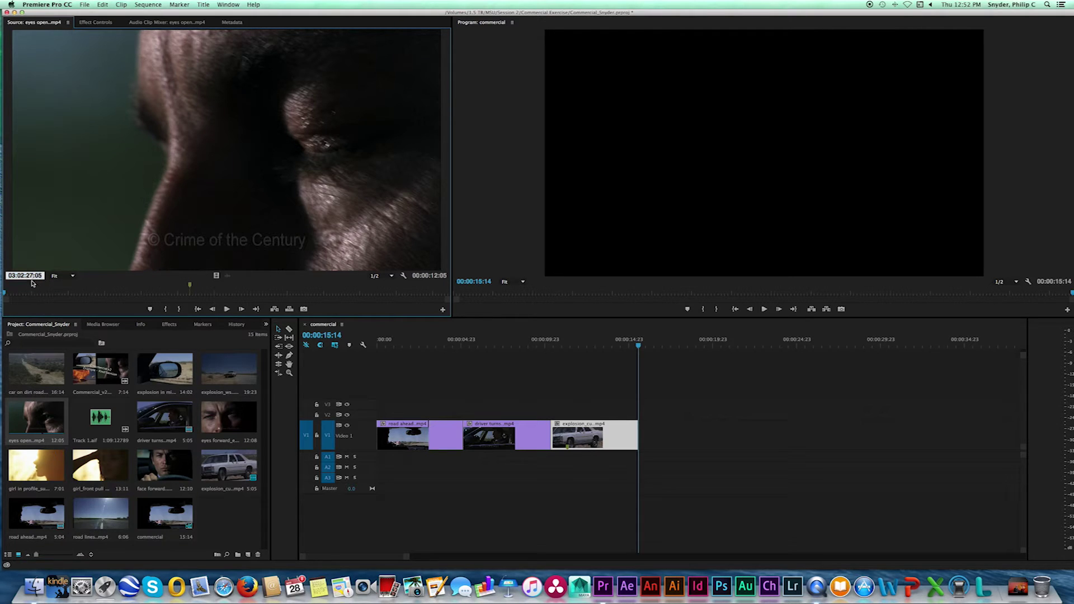
{"action": "type", "text": "03:02:34:05"}
{"action": "key", "text": "Return"}
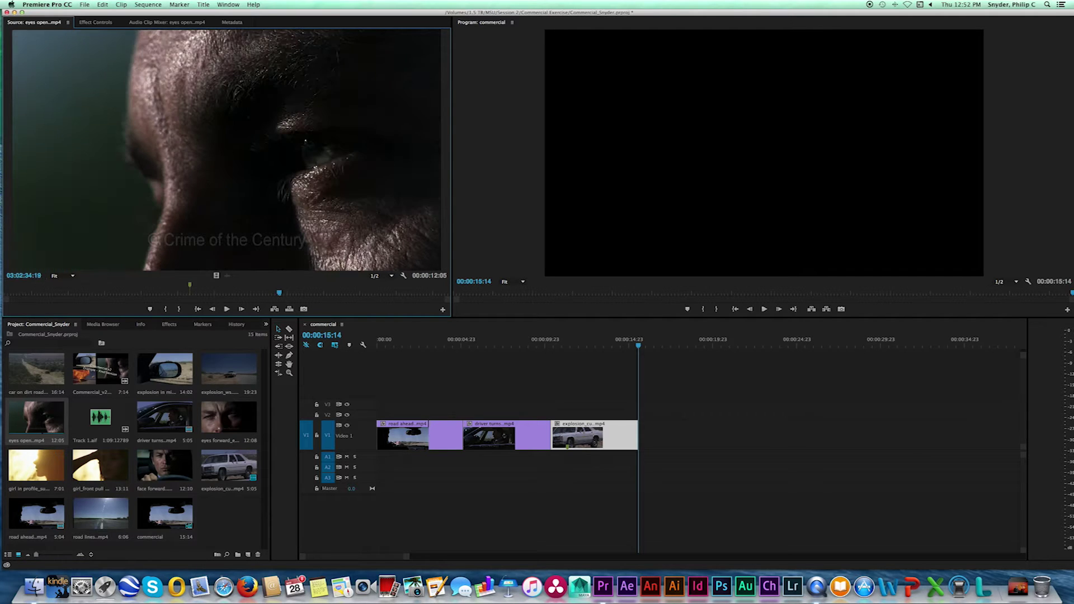
{"action": "key", "text": "o"}
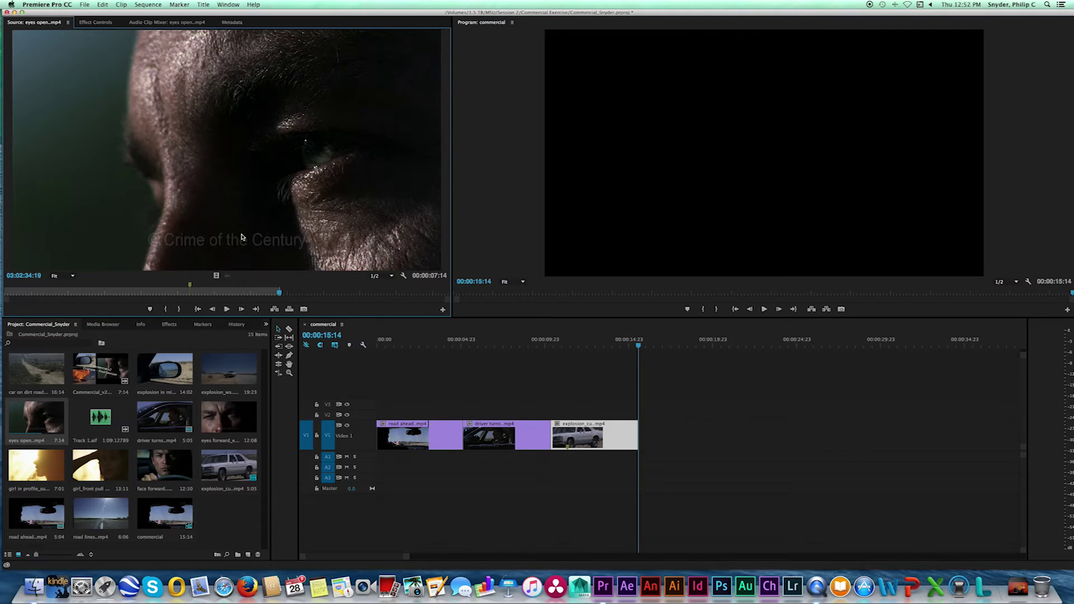
{"action": "key", "text": "."}
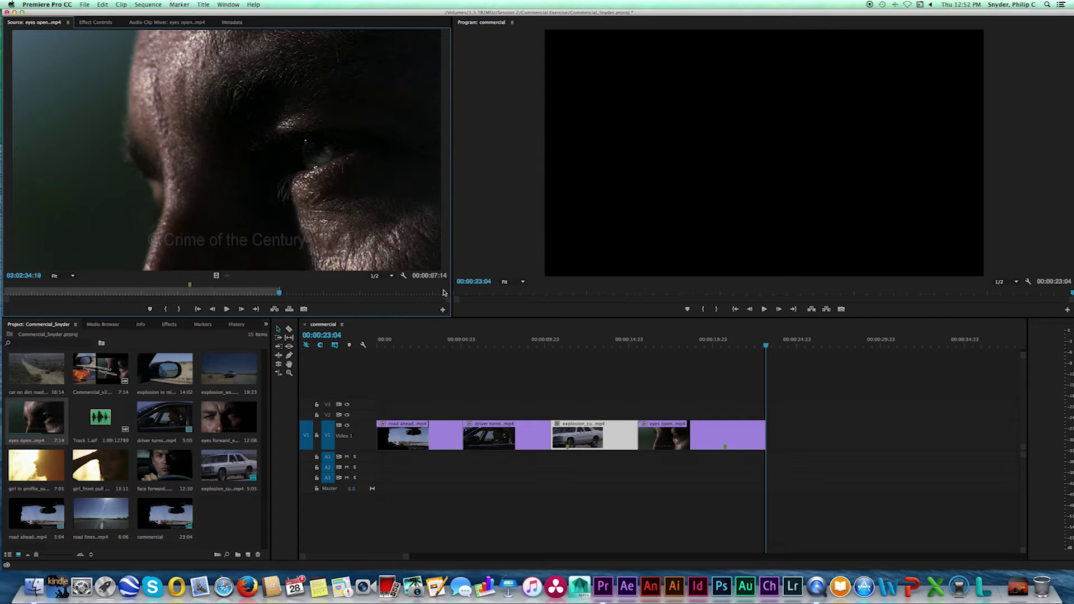
{"action": "mouse_move", "coordinate": [677, 434]}
- Reopen Commercial_v2_multiframe and set a new In point at 00:00:23:05
{"action": "double_click", "coordinate": [100, 374]}
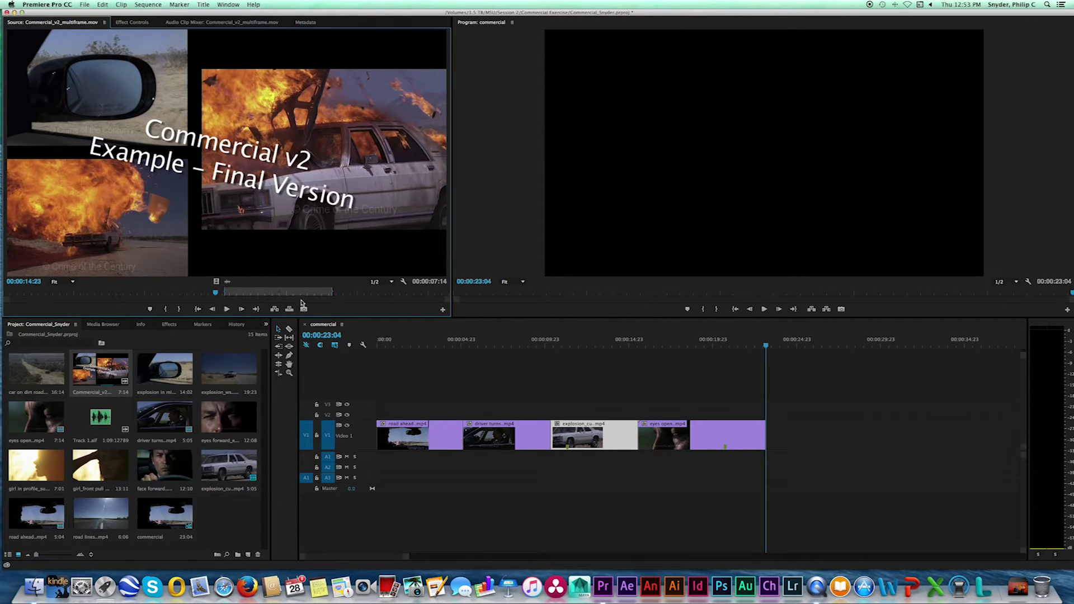
{"action": "key", "text": "shift+o"}
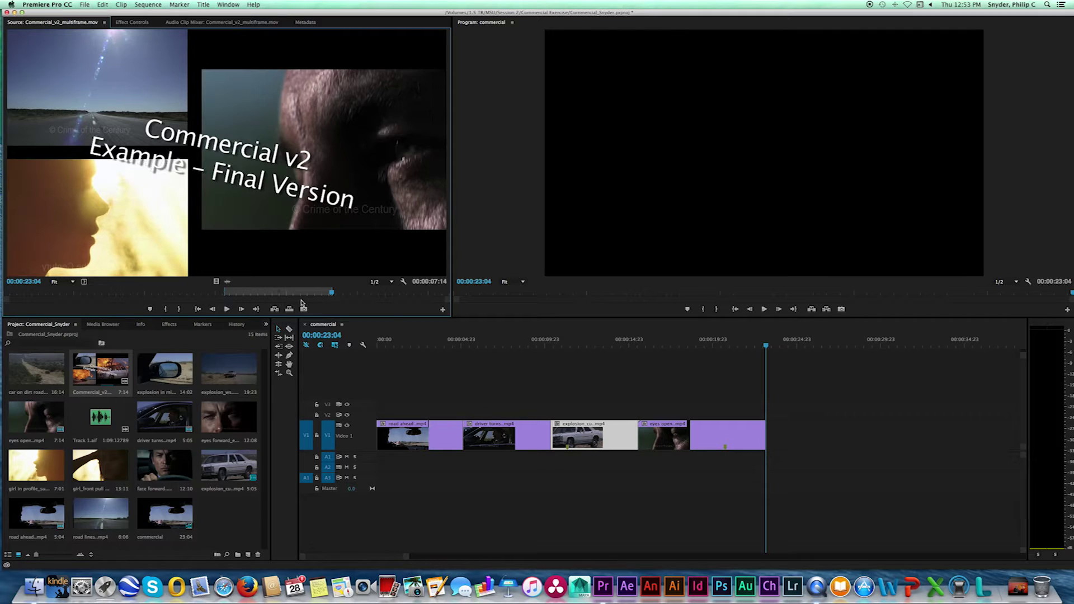
{"action": "key", "text": "Right"}
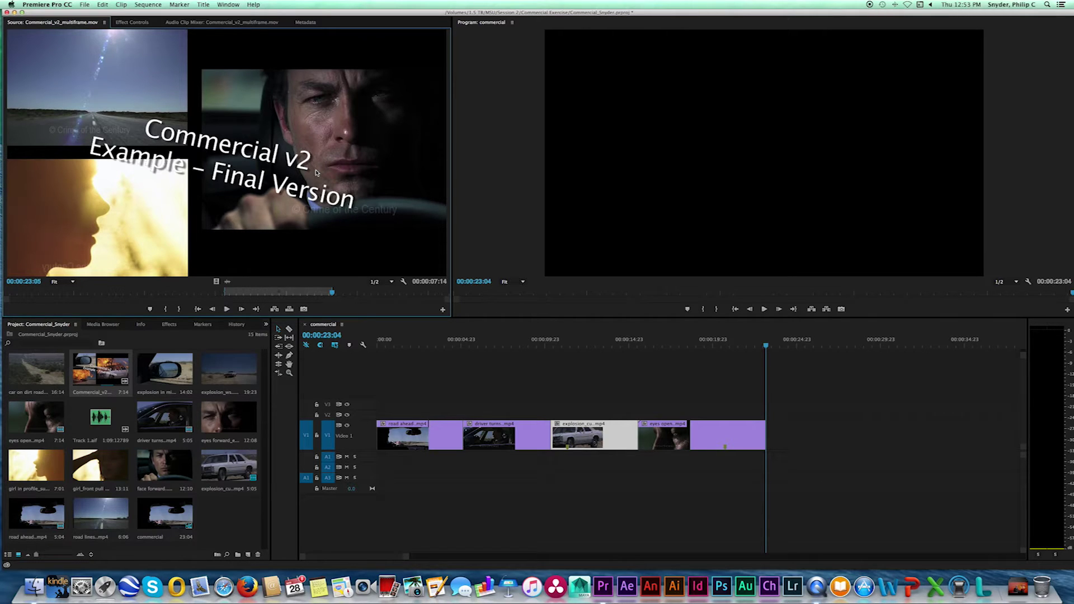
{"action": "key", "text": "i"}
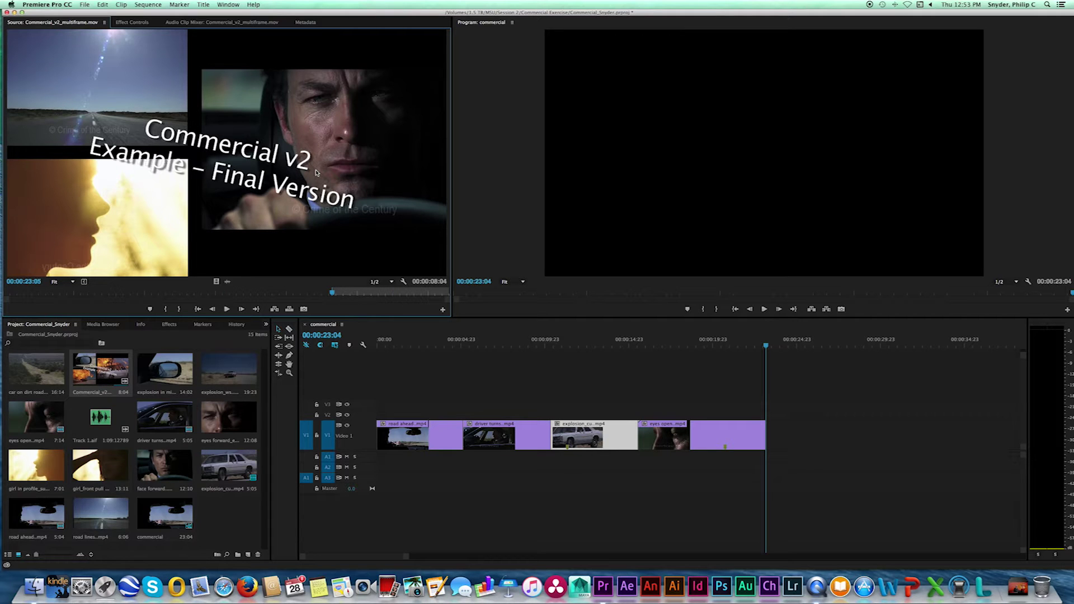
- Set the Out point where the face forward shot ends and review the 2:18 range
{"action": "left_click", "coordinate": [336, 294]}
{"action": "left_click_drag", "start_coordinate": [336, 294], "coordinate": [373, 296]}
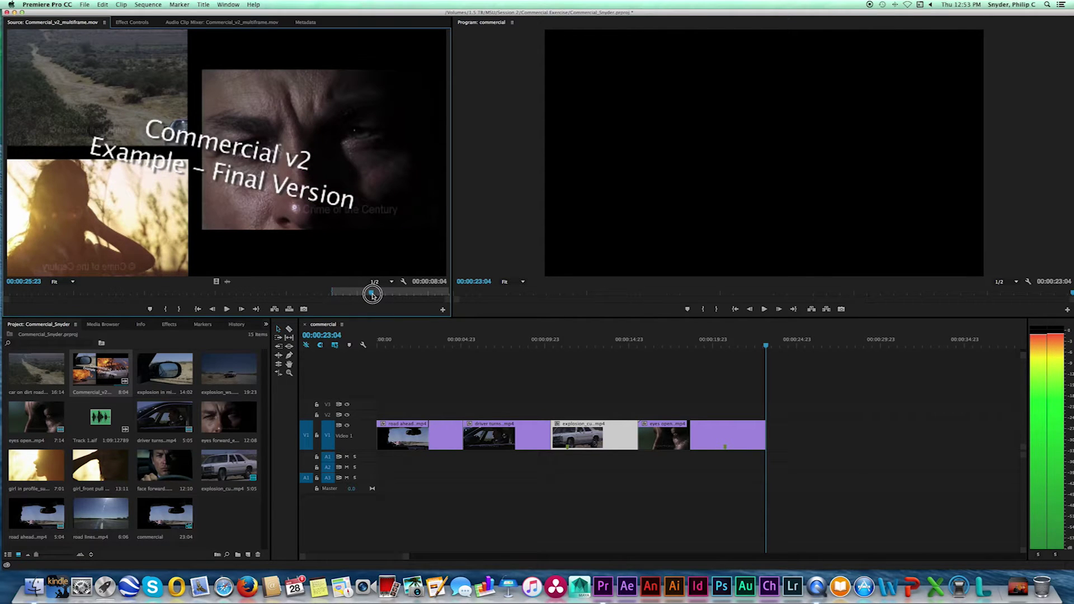
{"action": "left_click_drag", "start_coordinate": [373, 295], "coordinate": [374, 296]}
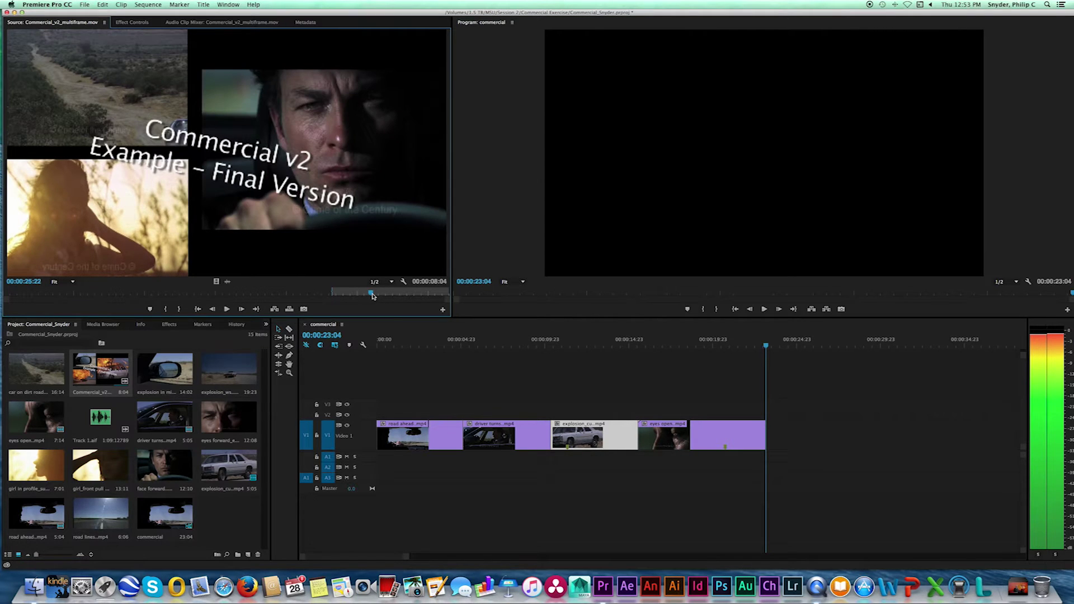
{"action": "key", "text": "o"}
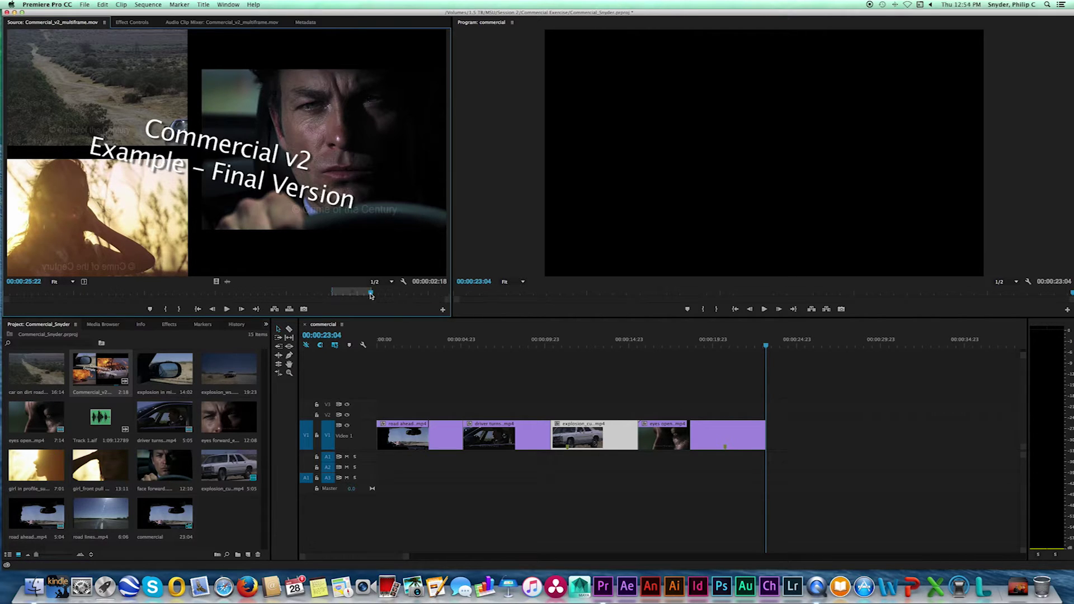
{"action": "left_click_drag", "start_coordinate": [371, 295], "coordinate": [348, 296]}
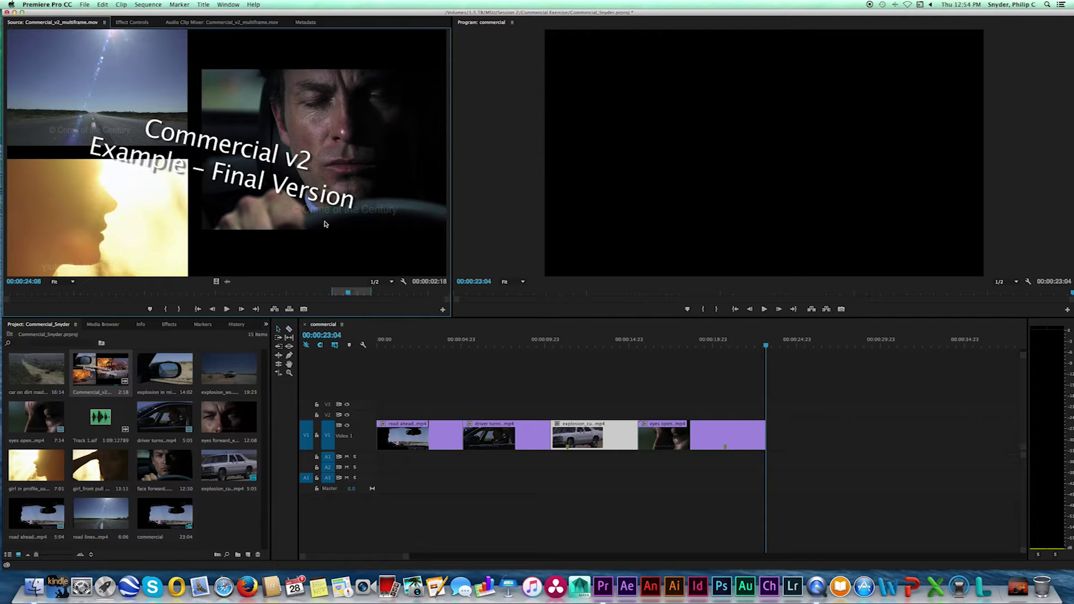
{"action": "left_click_drag", "start_coordinate": [349, 294], "coordinate": [340, 294]}
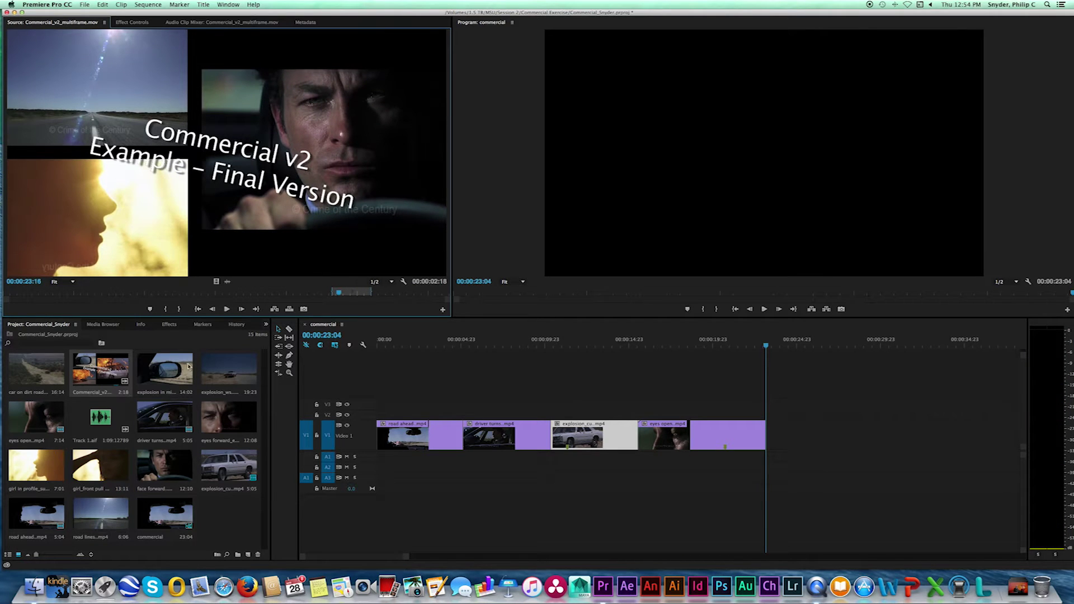
- Load face forward.mp4 and set its In point at 03:06:14:00
{"action": "double_click", "coordinate": [166, 470]}
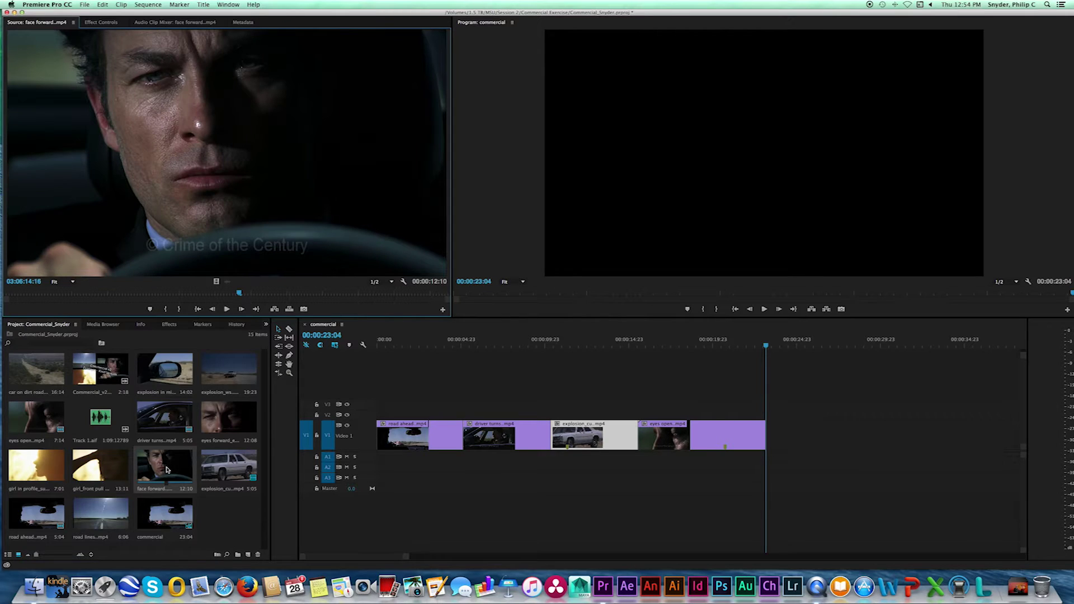
{"action": "left_click_drag", "start_coordinate": [239, 294], "coordinate": [240, 293]}
{"action": "left_click_drag", "start_coordinate": [239, 295], "coordinate": [216, 297]}
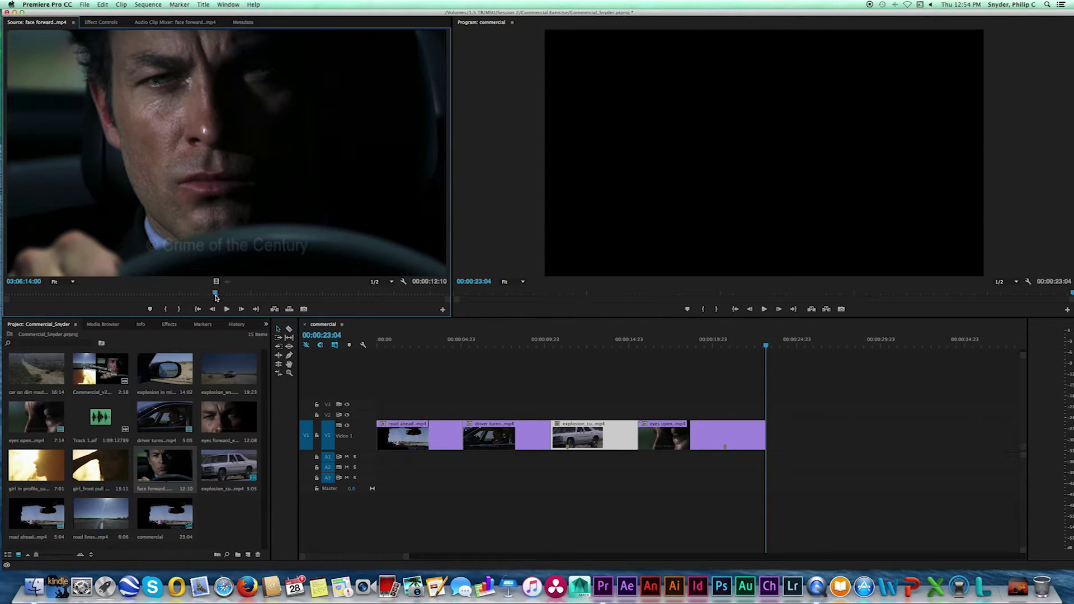
{"action": "key", "text": "i"}
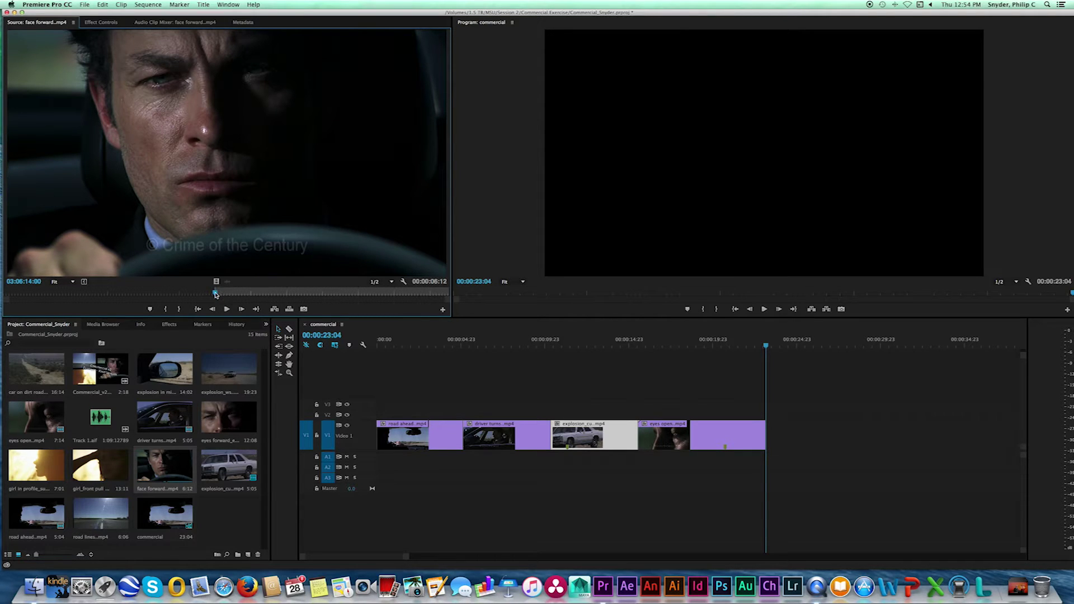
{"action": "left_click_drag", "start_coordinate": [216, 295], "coordinate": [225, 297]}
{"action": "key", "text": "shift+i"}
- Set the Out at 03:06:16:18 and overwrite the 2:18 section onto the sequence end
{"action": "left_click", "coordinate": [31, 284]}
{"action": "key", "text": "BackSpace"}
{"action": "key", "text": "Return"}
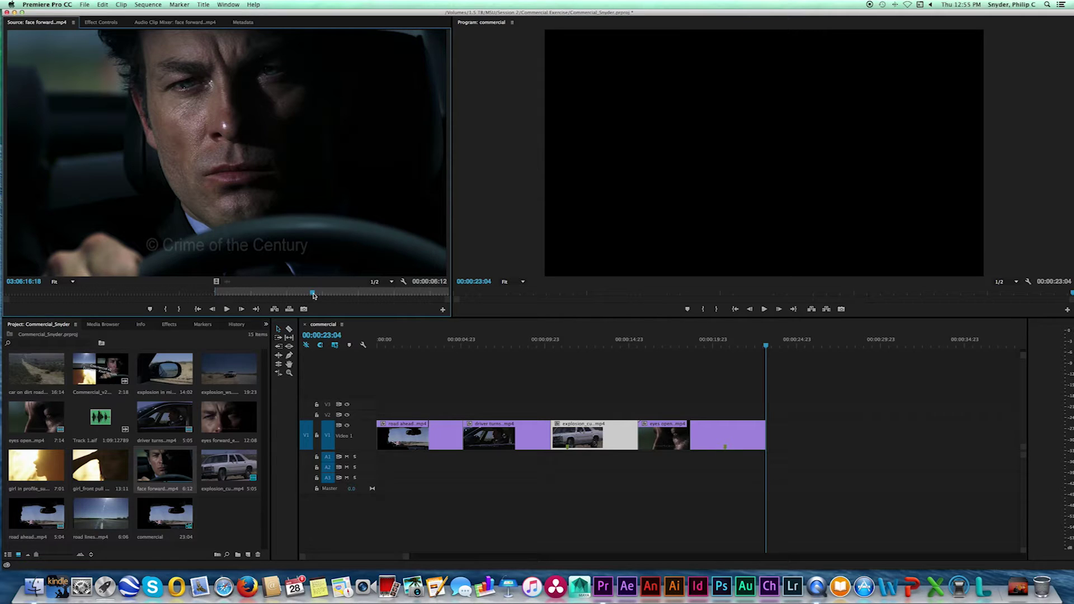
{"action": "key", "text": "o"}
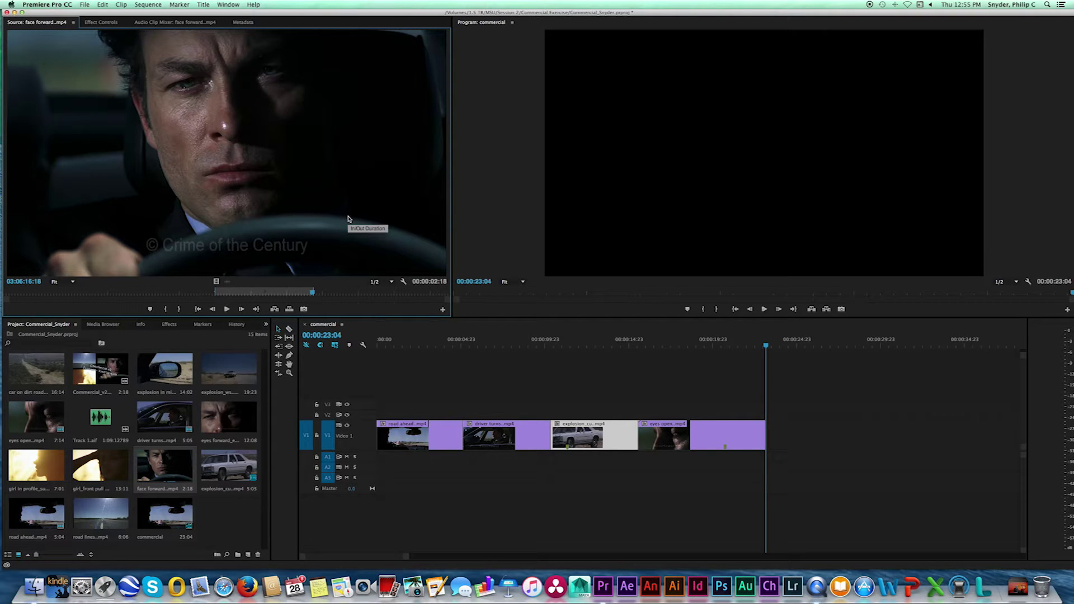
{"action": "key", "text": "period"}
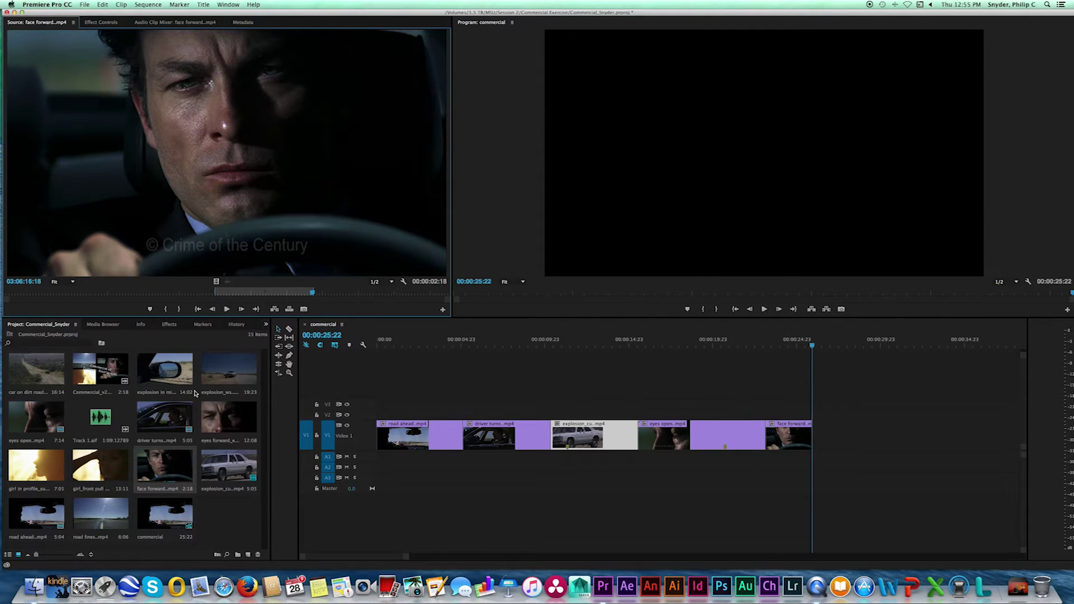
- Reopen Commercial_v2_multiframe, set In at 00:00:25:23, and scrub to the eyes close-up shot
{"action": "double_click", "coordinate": [96, 372]}
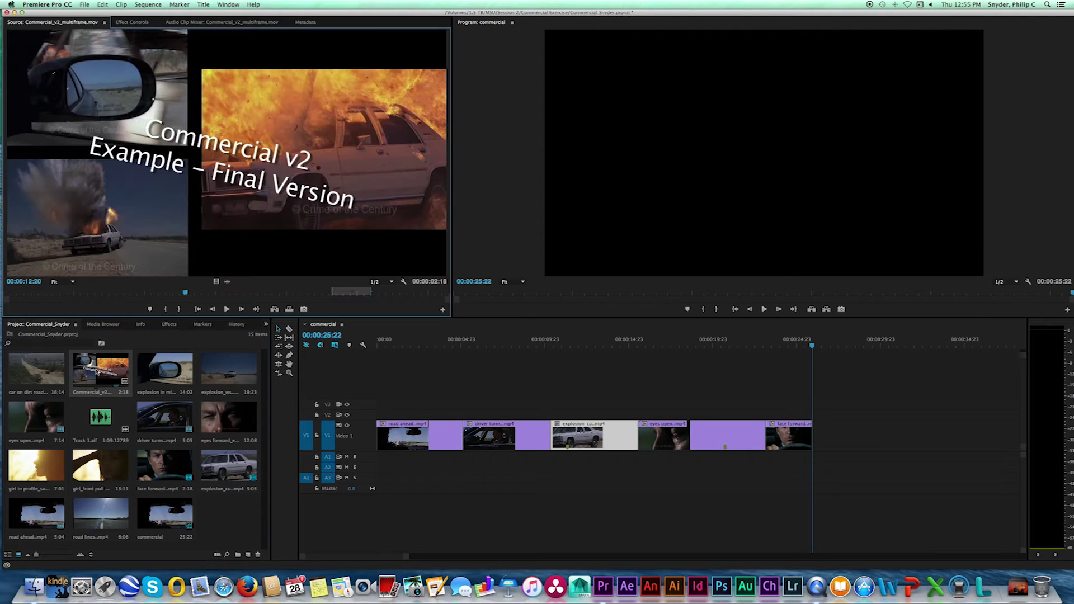
{"action": "left_click", "coordinate": [374, 299]}
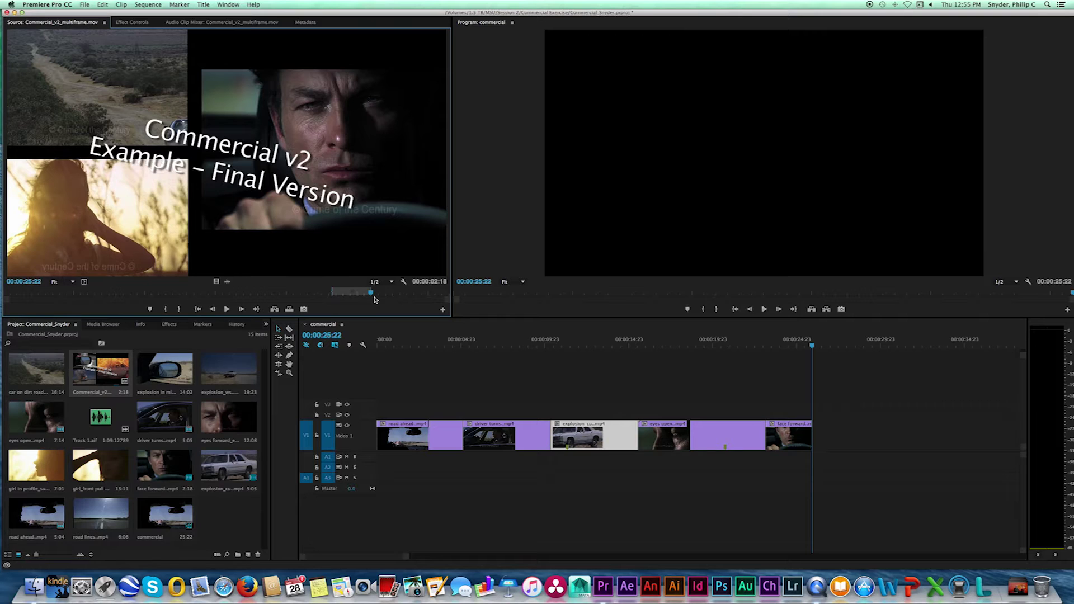
{"action": "key", "text": "Right"}
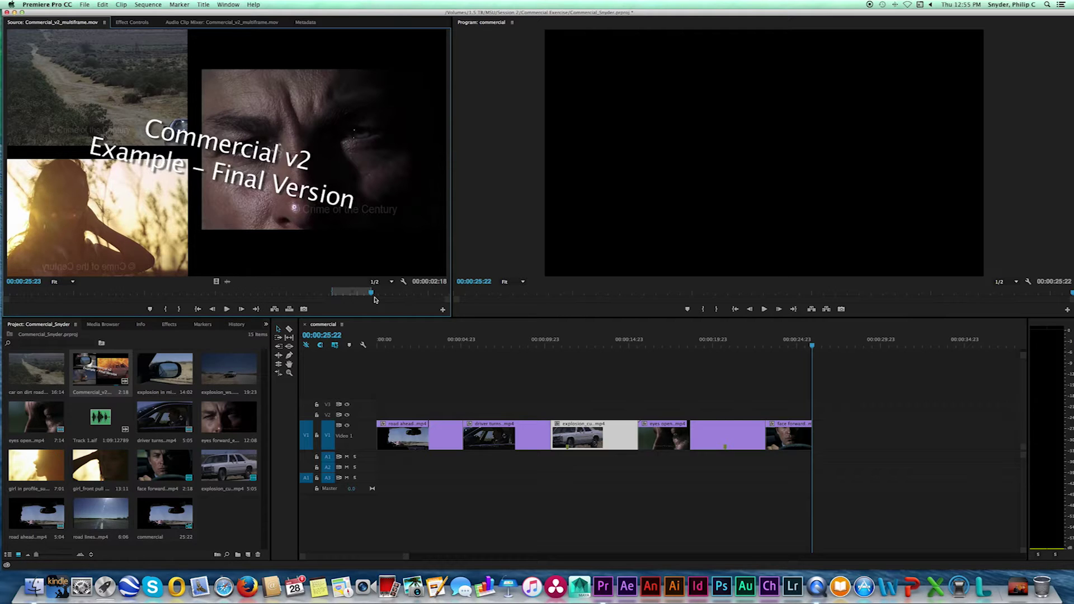
{"action": "key", "text": "i"}
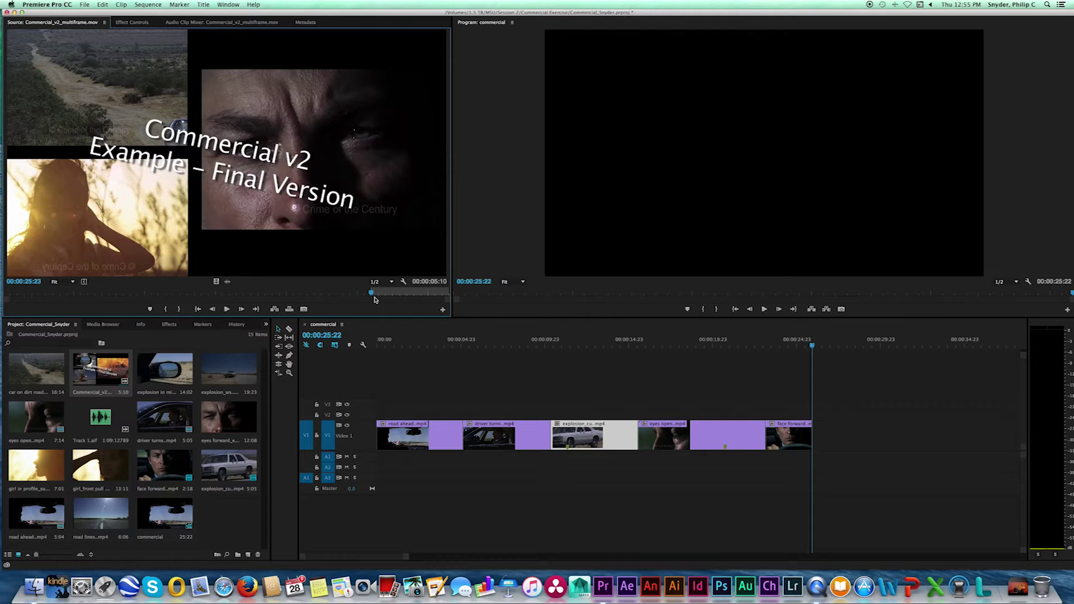
{"action": "left_click_drag", "start_coordinate": [372, 295], "coordinate": [451, 293]}
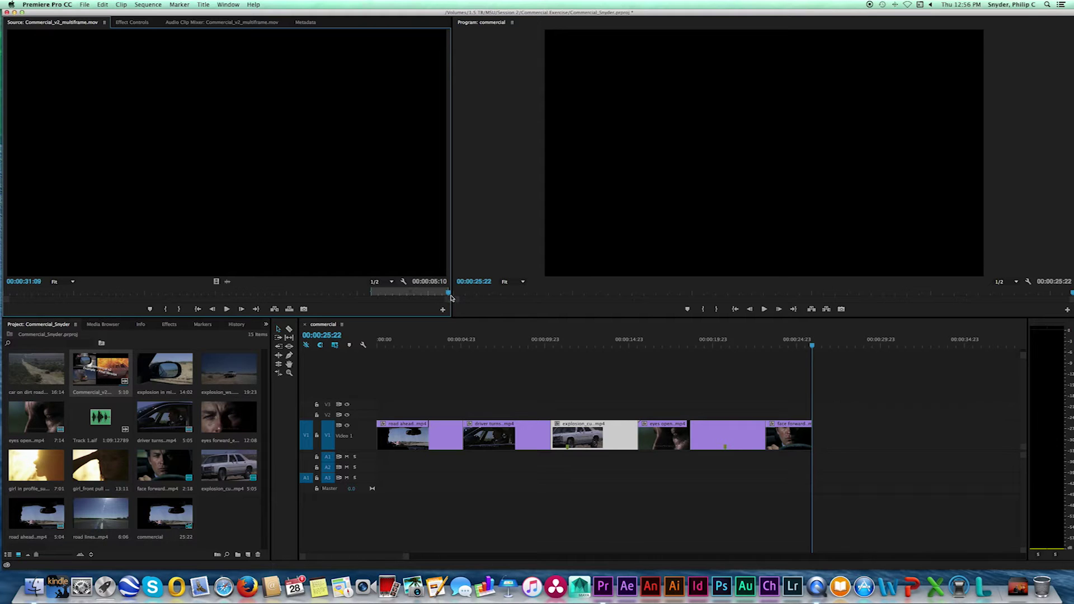
{"action": "left_click_drag", "start_coordinate": [448, 296], "coordinate": [408, 296]}
- Set eyes forward_ecu.mp4's Out at 04:02:25:16 and overwrite the 5:10 section after face forward
{"action": "double_click", "coordinate": [229, 421]}
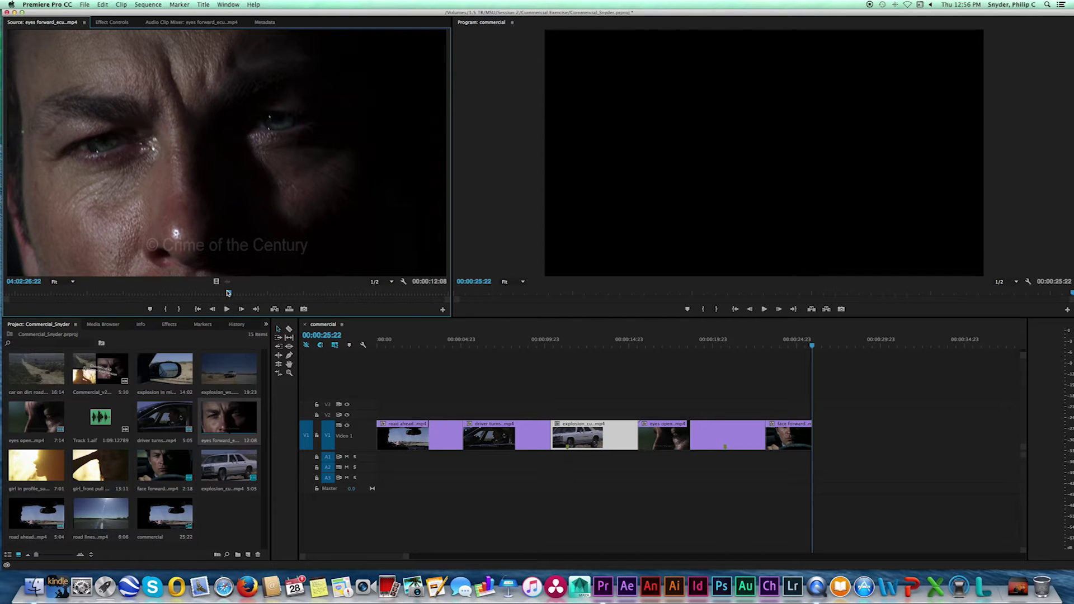
{"action": "left_click_drag", "start_coordinate": [136, 292], "coordinate": [397, 294]}
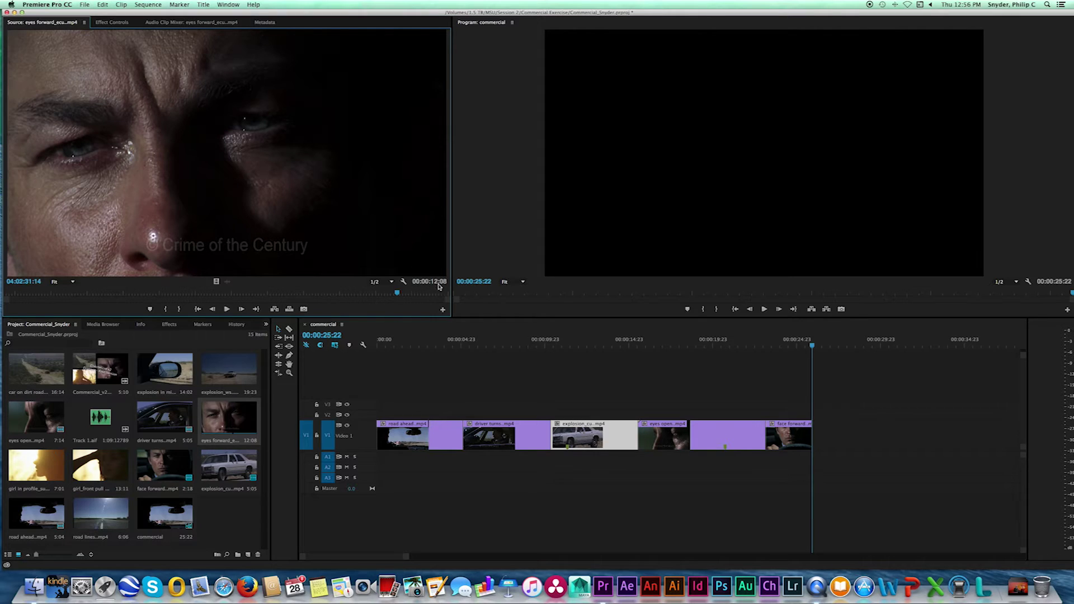
{"action": "left_click_drag", "start_coordinate": [395, 294], "coordinate": [5, 291]}
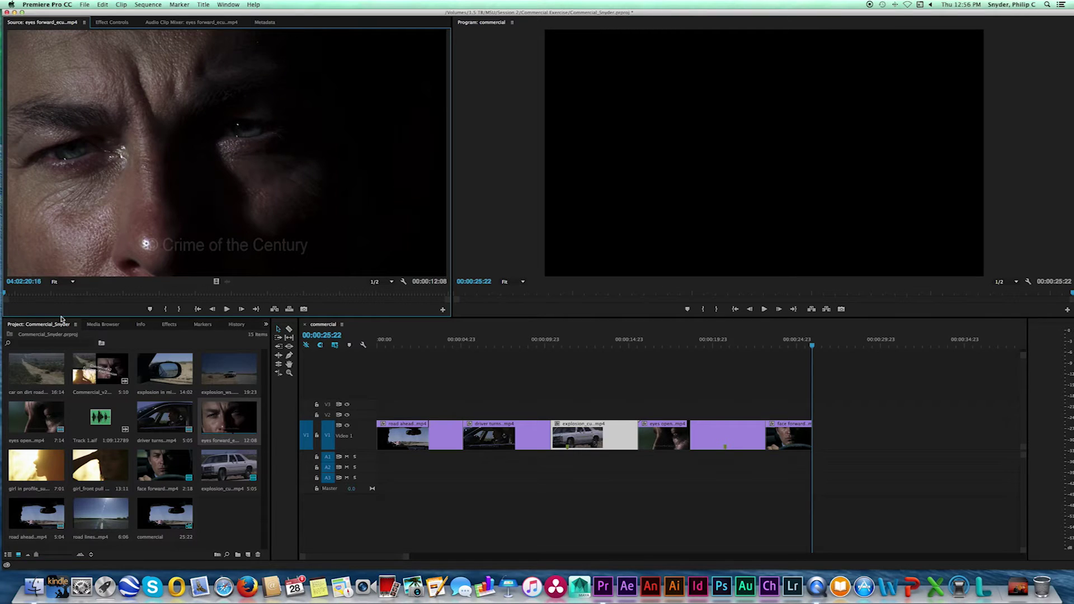
{"action": "left_click", "coordinate": [31, 282]}
{"action": "type", "text": "04:02:25:16"}
{"action": "key", "text": "Return"}
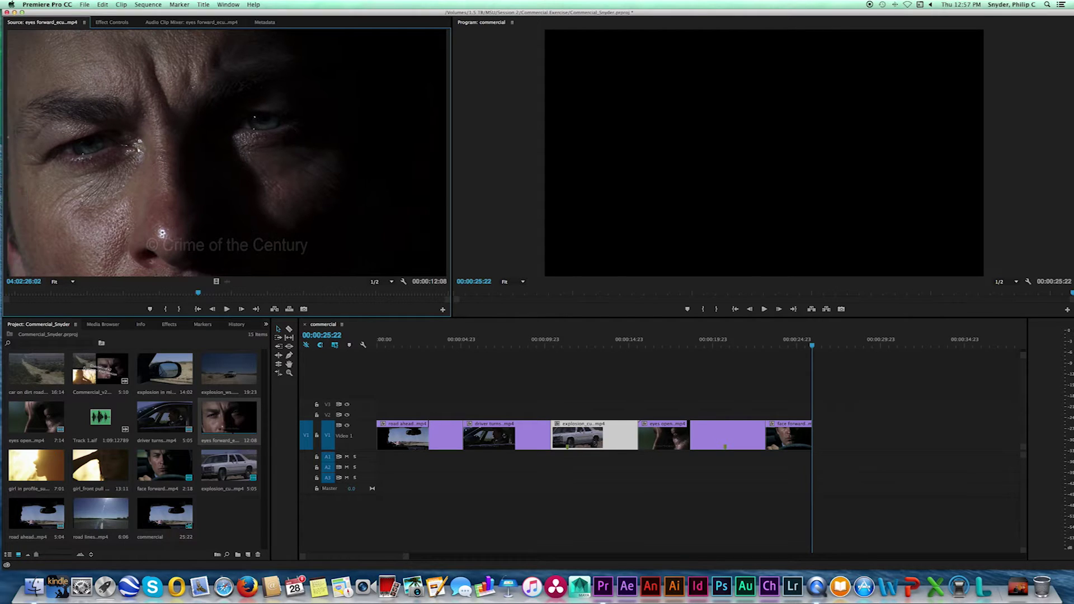
{"action": "key", "text": "o"}
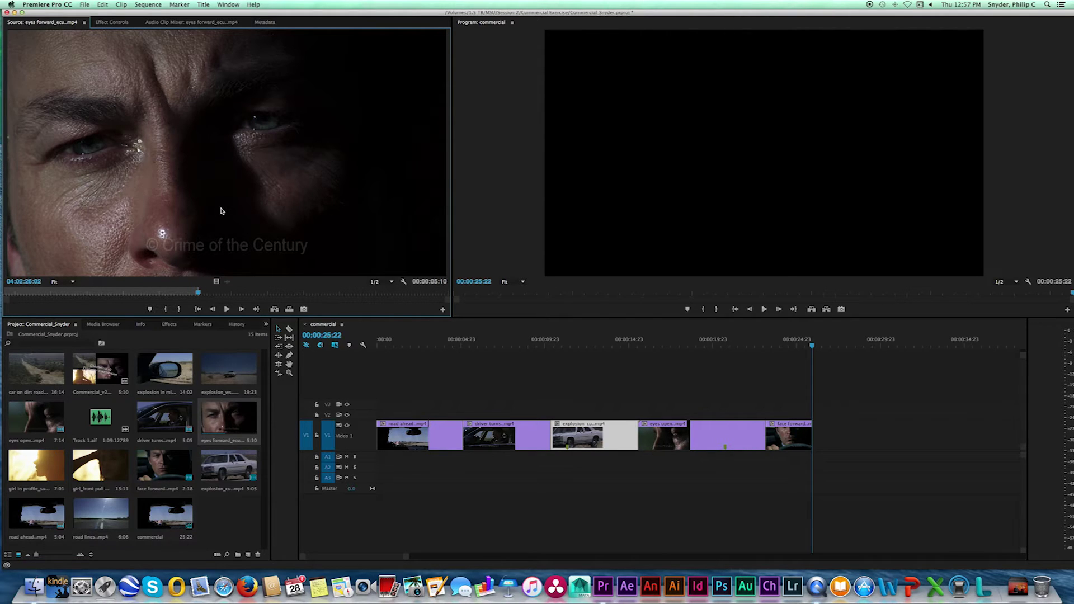
{"action": "key", "text": "period"}
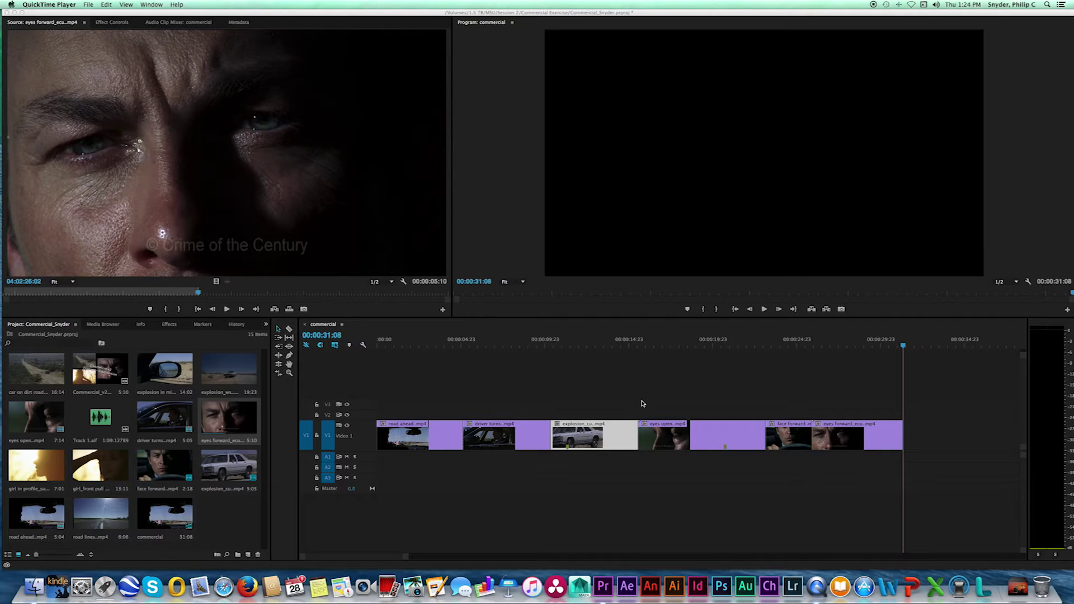
- Use Track Select Forward to move all clips from road ahead onward up to Video 2, then enlarge Video 2
{"action": "left_click", "coordinate": [935, 428]}
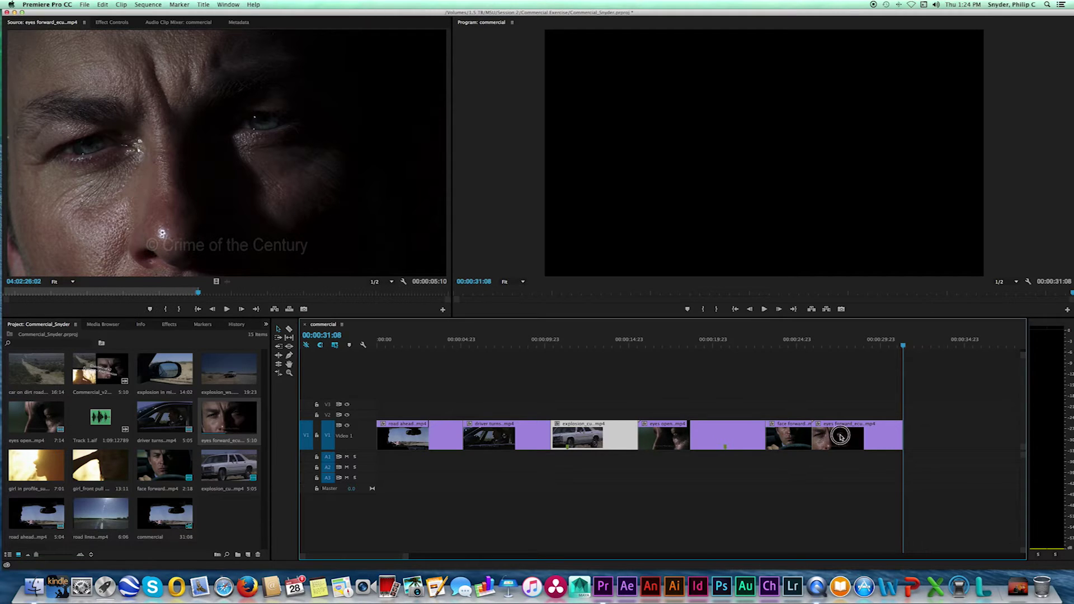
{"action": "left_click_drag", "start_coordinate": [918, 437], "coordinate": [410, 444]}
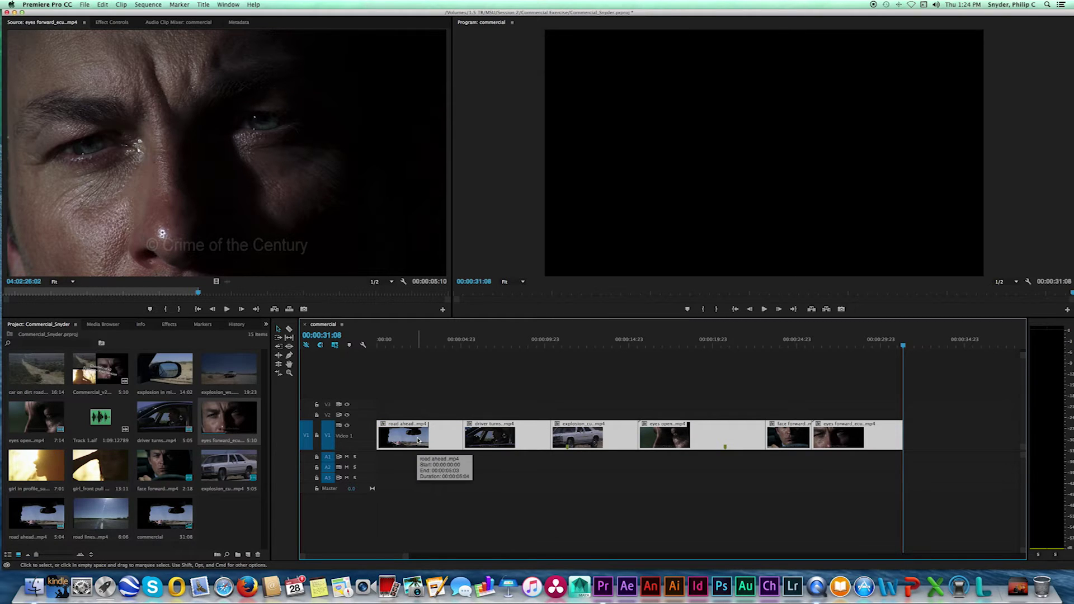
{"action": "left_click", "coordinate": [279, 339]}
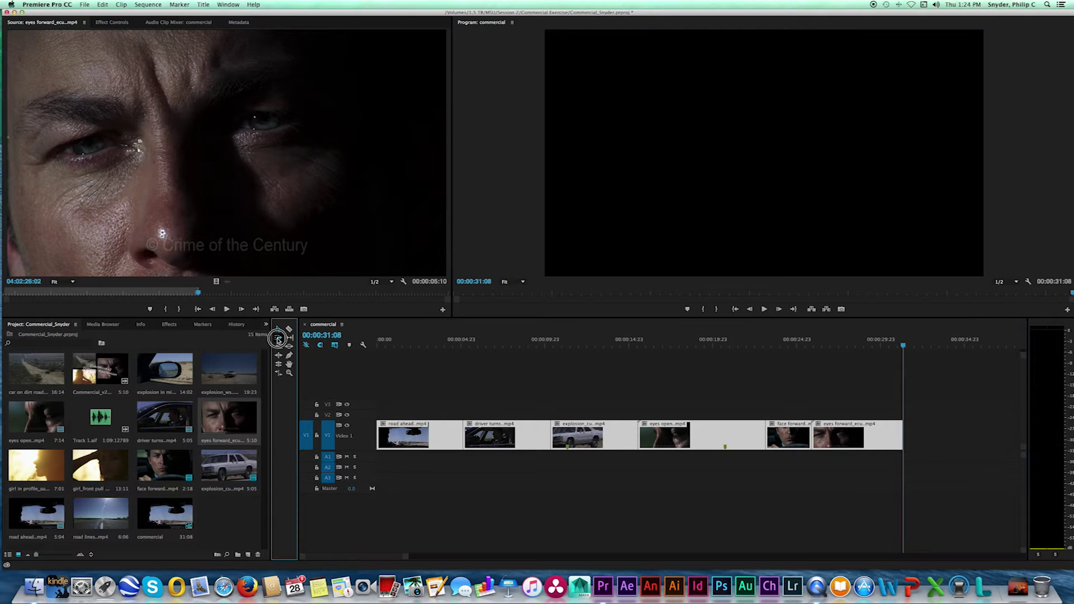
{"action": "left_click", "coordinate": [385, 425]}
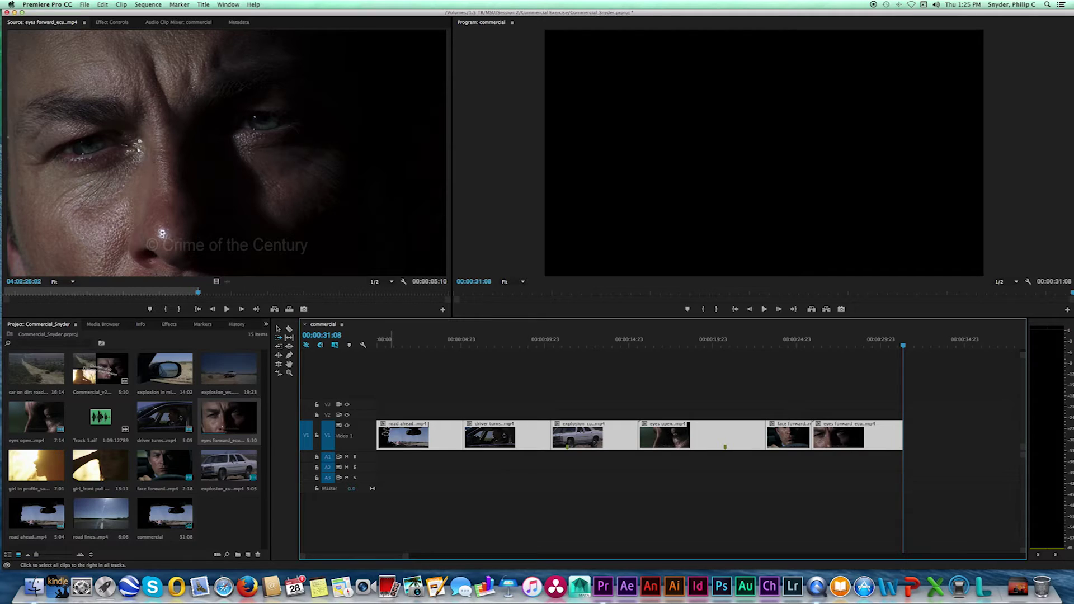
{"action": "left_click_drag", "start_coordinate": [386, 431], "coordinate": [387, 417]}
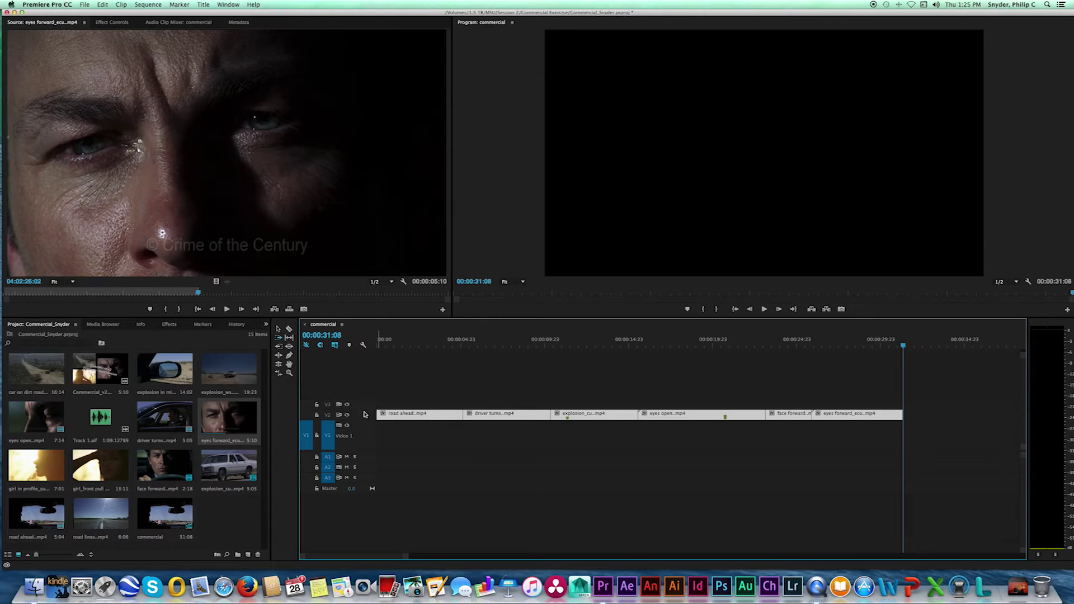
{"action": "left_click_drag", "start_coordinate": [365, 412], "coordinate": [364, 382]}
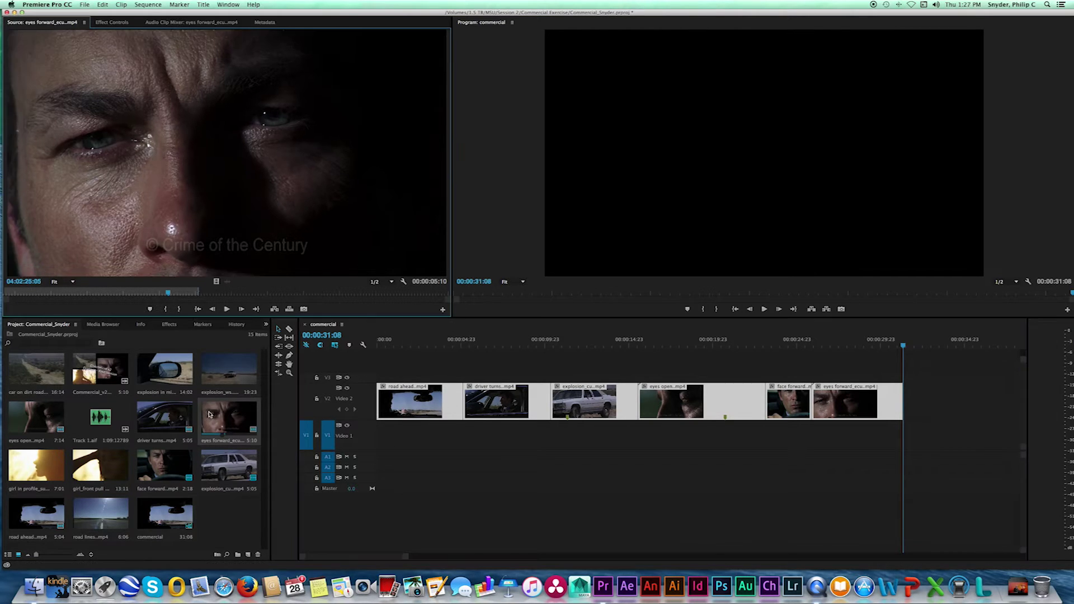
- Load Commercial_v2_multiframe.mov in the Source monitor and clear its In and Out points
{"action": "double_click", "coordinate": [102, 372]}
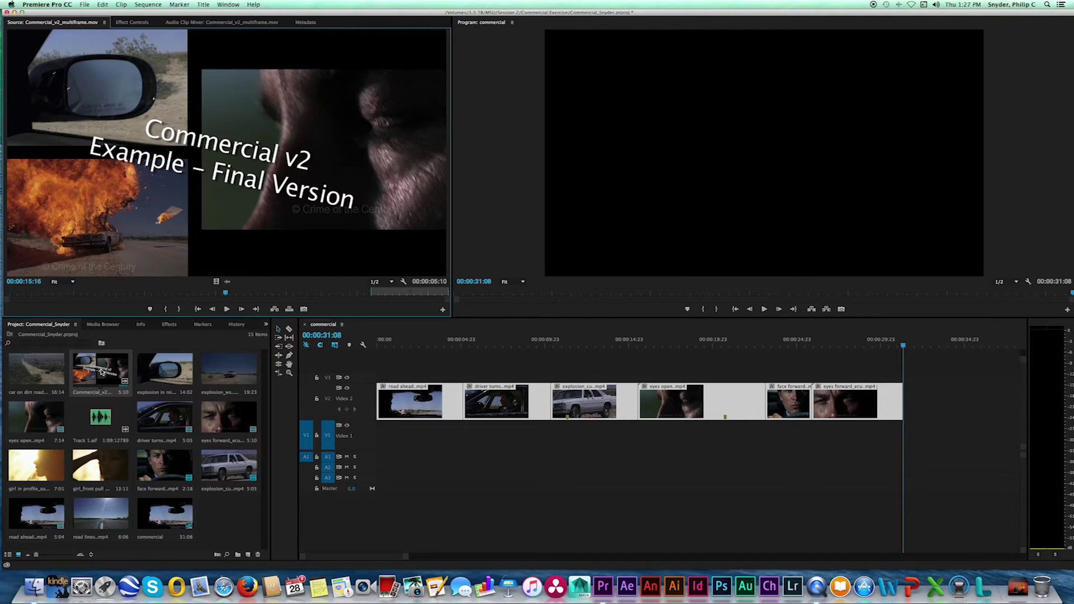
{"action": "right_click", "coordinate": [374, 295]}
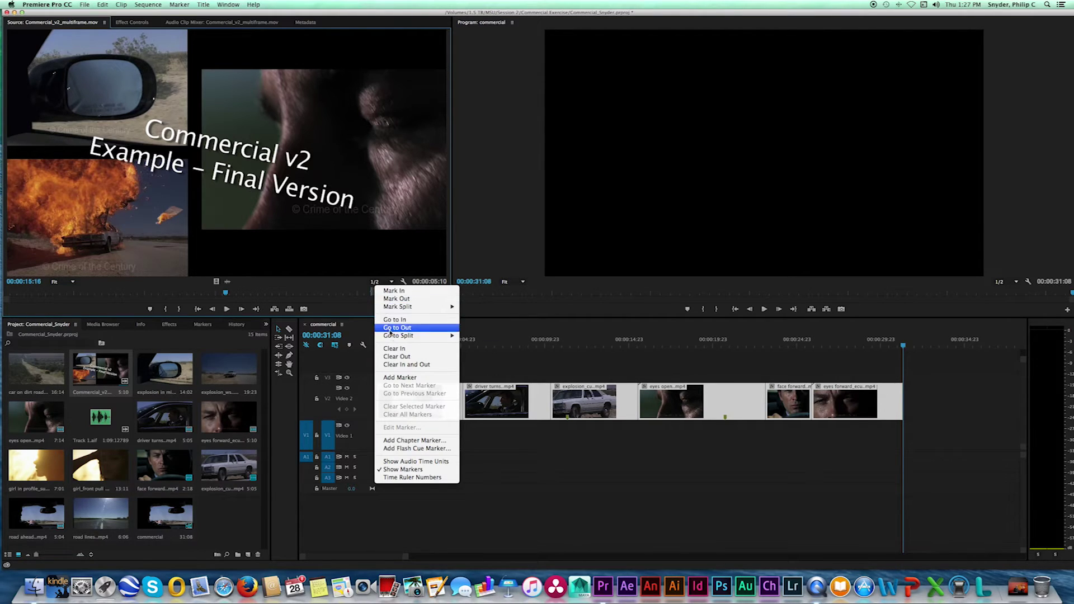
{"action": "left_click", "coordinate": [397, 365]}
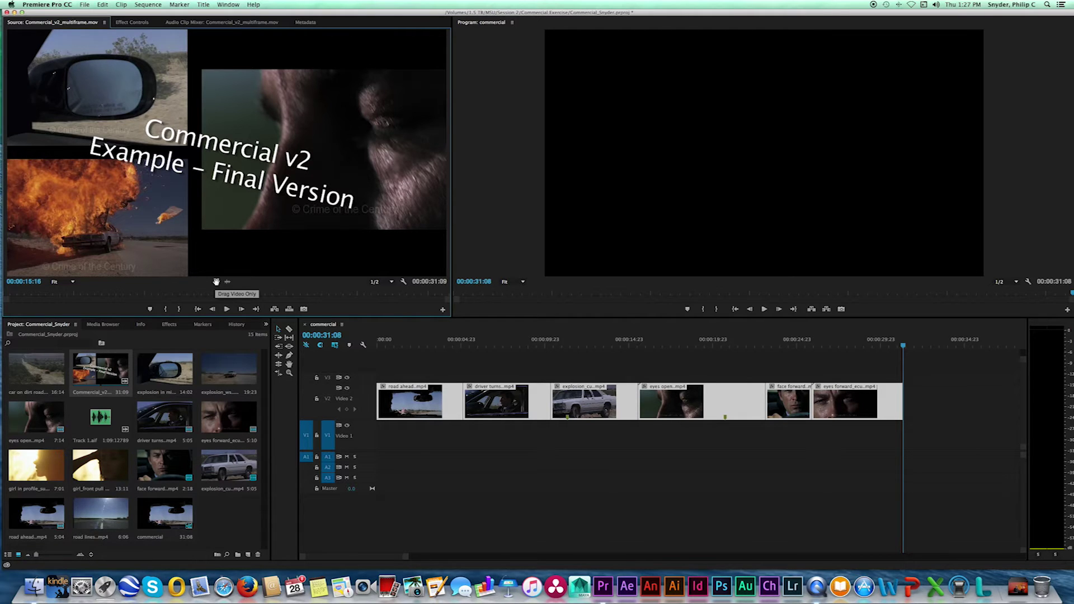
- Place the multiframe example's video only on Video 1 and scrub the sequence over it
{"action": "left_click_drag", "start_coordinate": [216, 281], "coordinate": [377, 439]}
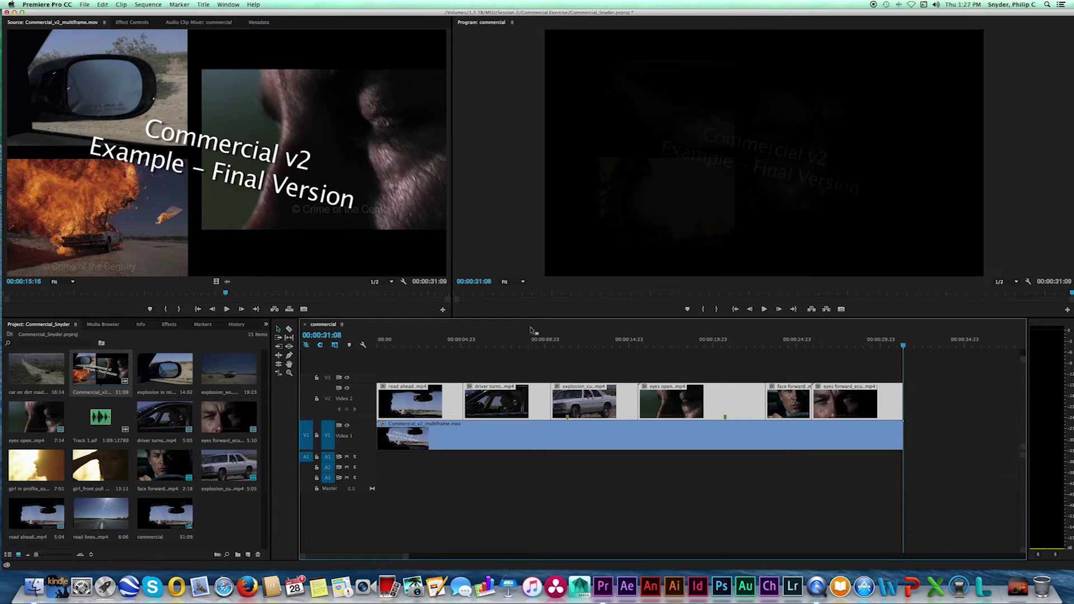
{"action": "left_click", "coordinate": [457, 342]}
{"action": "mouse_move", "coordinate": [462, 342]}
{"action": "left_mouse_down"}
{"action": "mouse_move", "coordinate": [868, 344]}
{"action": "mouse_move", "coordinate": [563, 345]}
{"action": "left_mouse_up"}
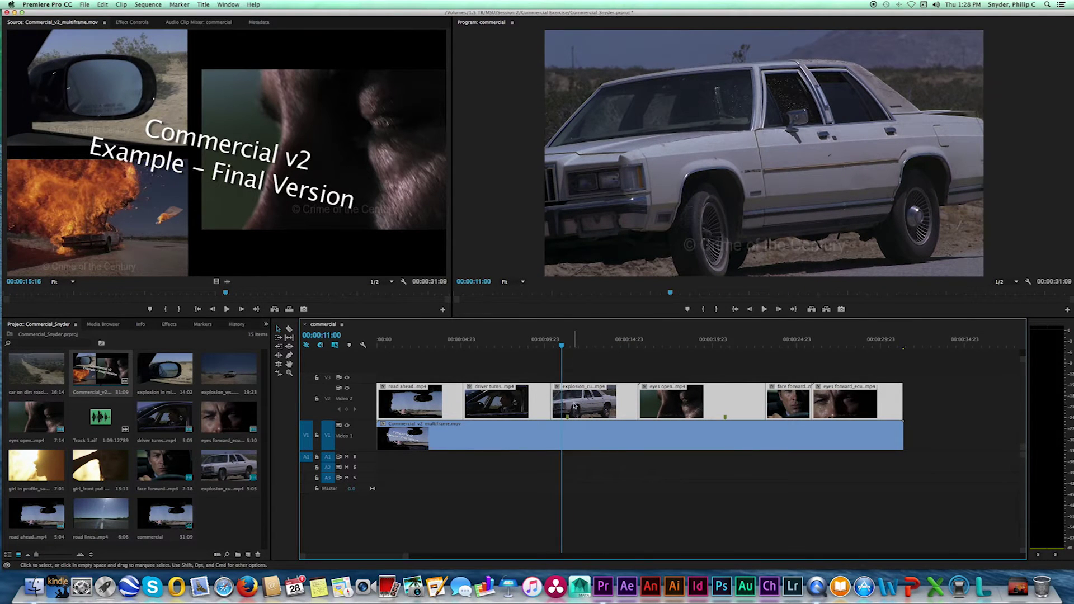
- Deselect the Video 2 clips, find the explosion shot, and open explosion_cu.mp4 in the Source monitor
{"action": "left_click", "coordinate": [573, 380]}
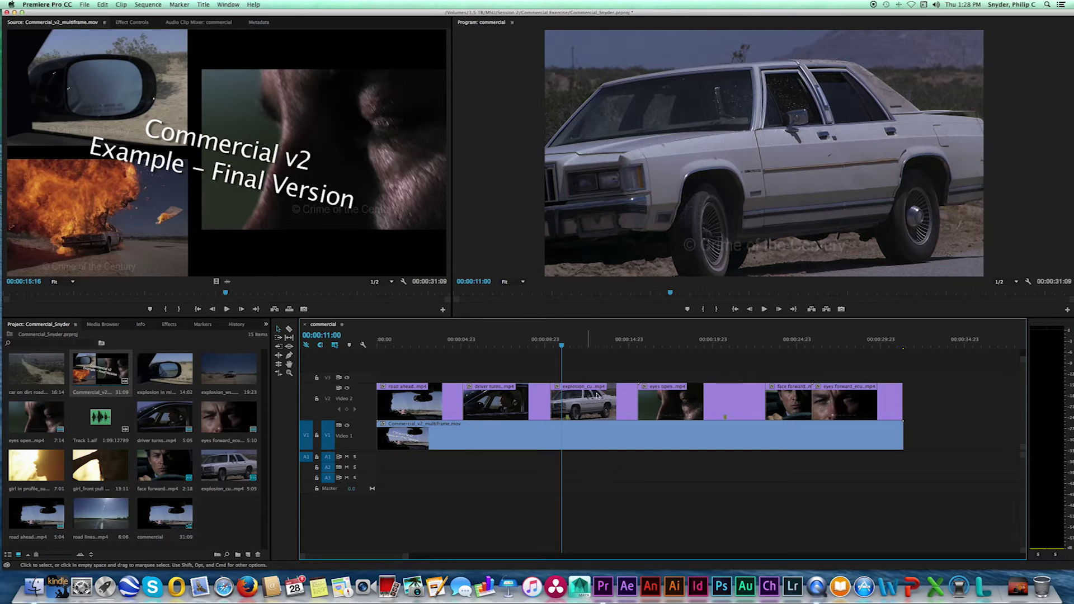
{"action": "mouse_move", "coordinate": [563, 347]}
{"action": "left_mouse_down"}
{"action": "mouse_move", "coordinate": [578, 343]}
{"action": "mouse_move", "coordinate": [551, 345]}
{"action": "left_mouse_up"}
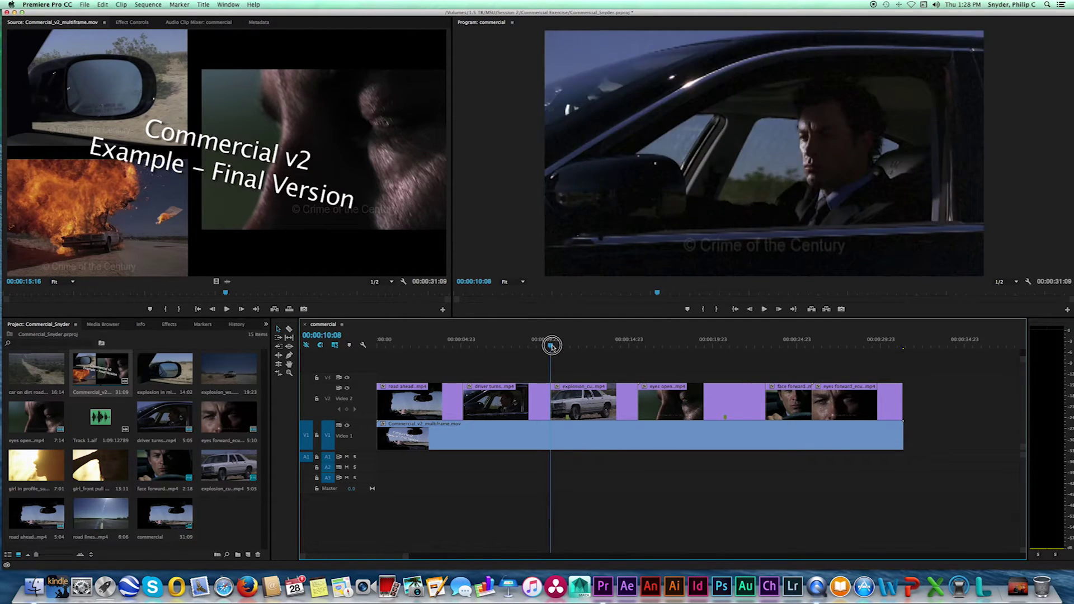
{"action": "left_click", "coordinate": [590, 403]}
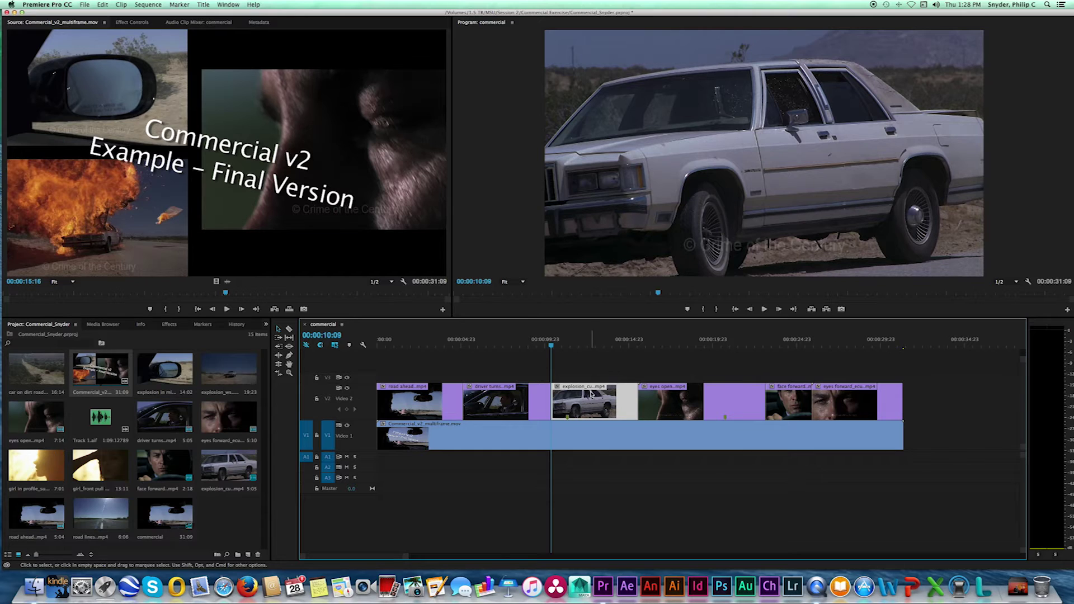
{"action": "mouse_move", "coordinate": [586, 404]}
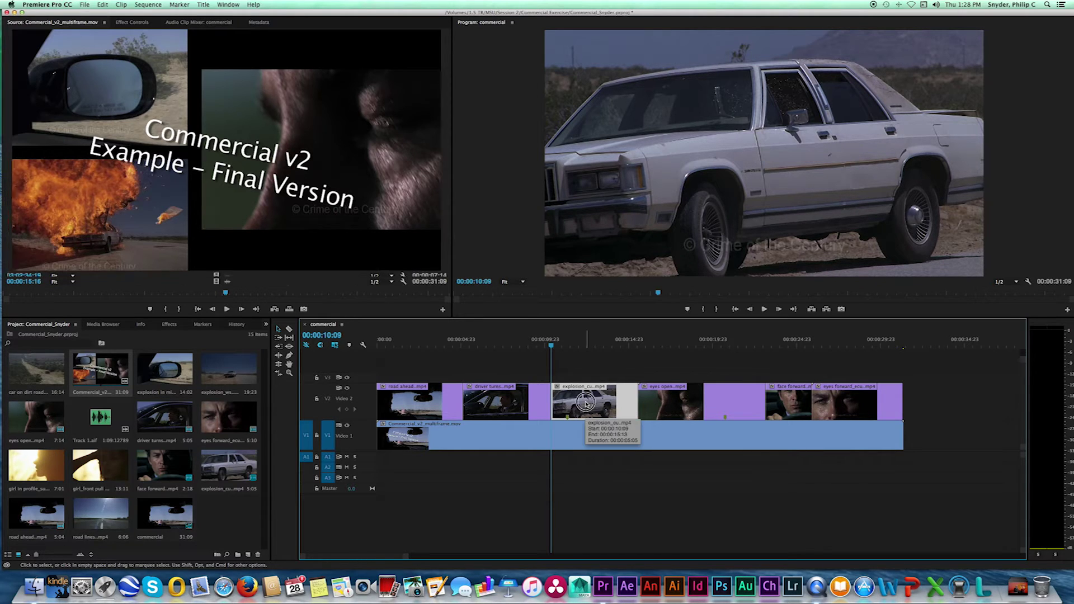
{"action": "double_click", "coordinate": [586, 404]}
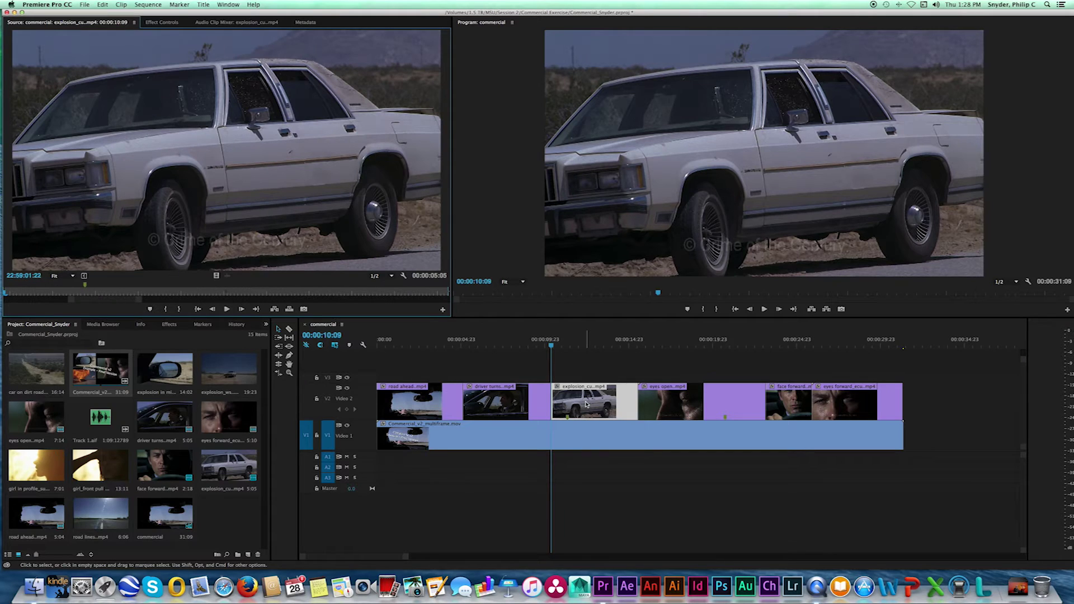
- In Effect Controls, scrub the explosion_cu clip's Motion Scale down to a small inset
{"action": "left_click", "coordinate": [162, 23]}
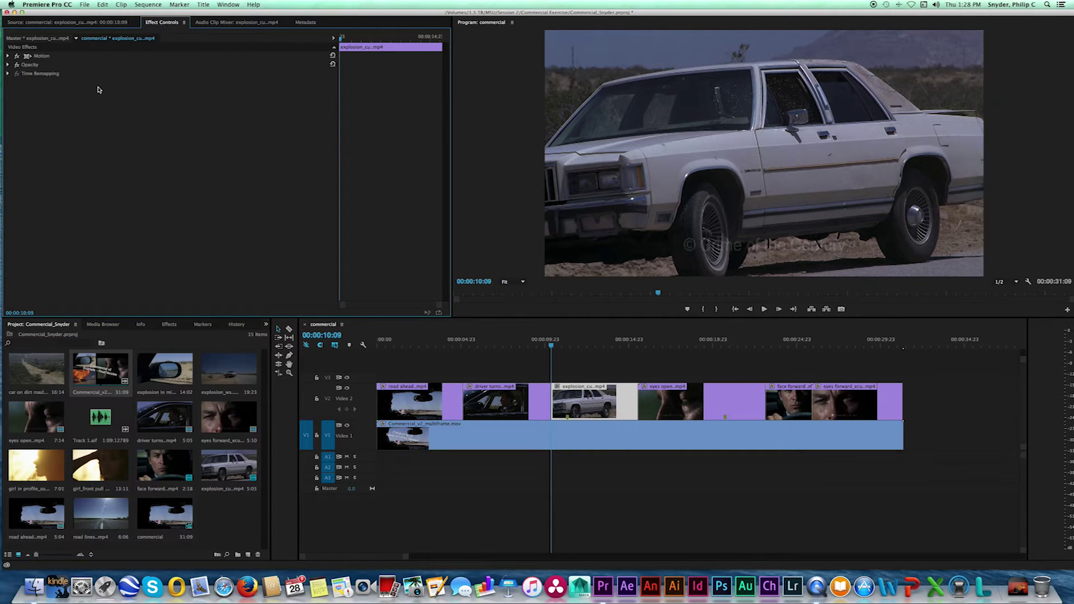
{"action": "left_click", "coordinate": [8, 57]}
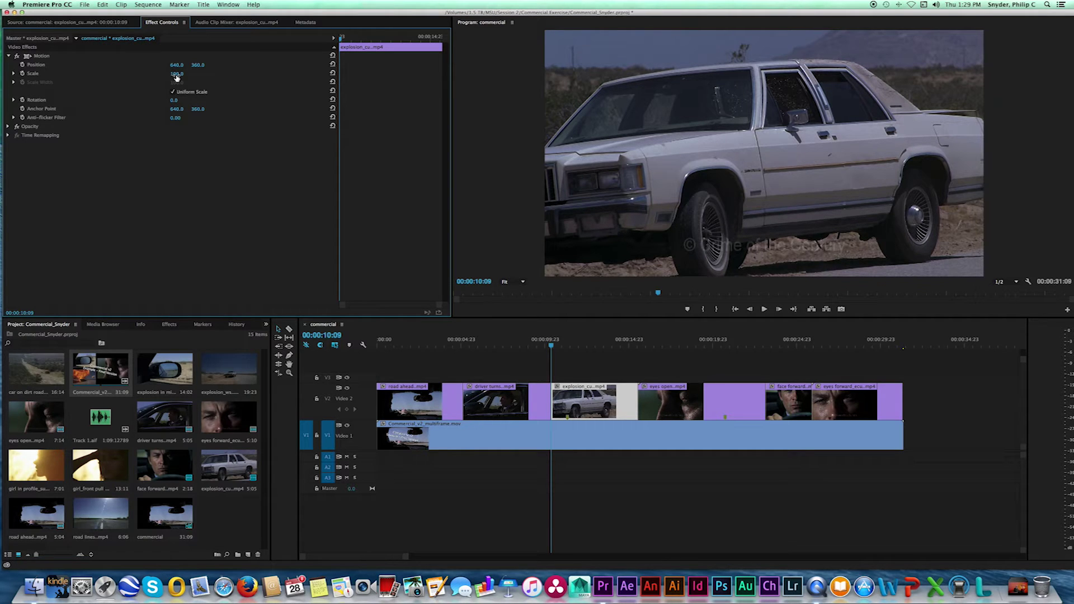
{"action": "left_click_drag", "start_coordinate": [177, 73], "coordinate": [134, 73]}
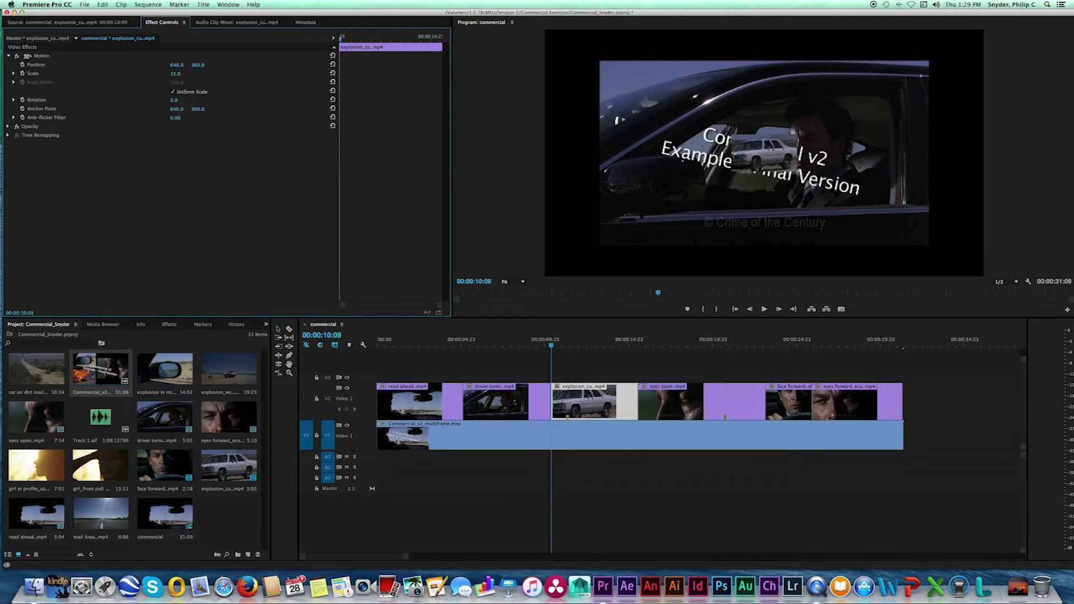
- Set the Video 1 multiframe example clip's Scale to 133, then reselect explosion_cu
{"action": "left_click", "coordinate": [478, 443]}
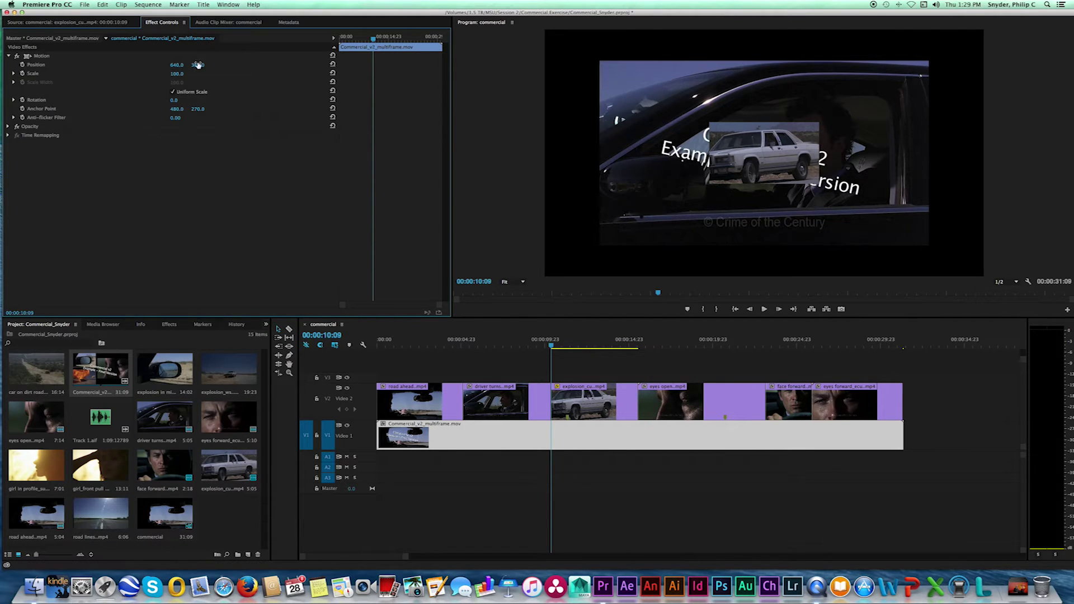
{"action": "left_click", "coordinate": [177, 74]}
{"action": "type", "text": "133"}
{"action": "key", "text": "Return"}
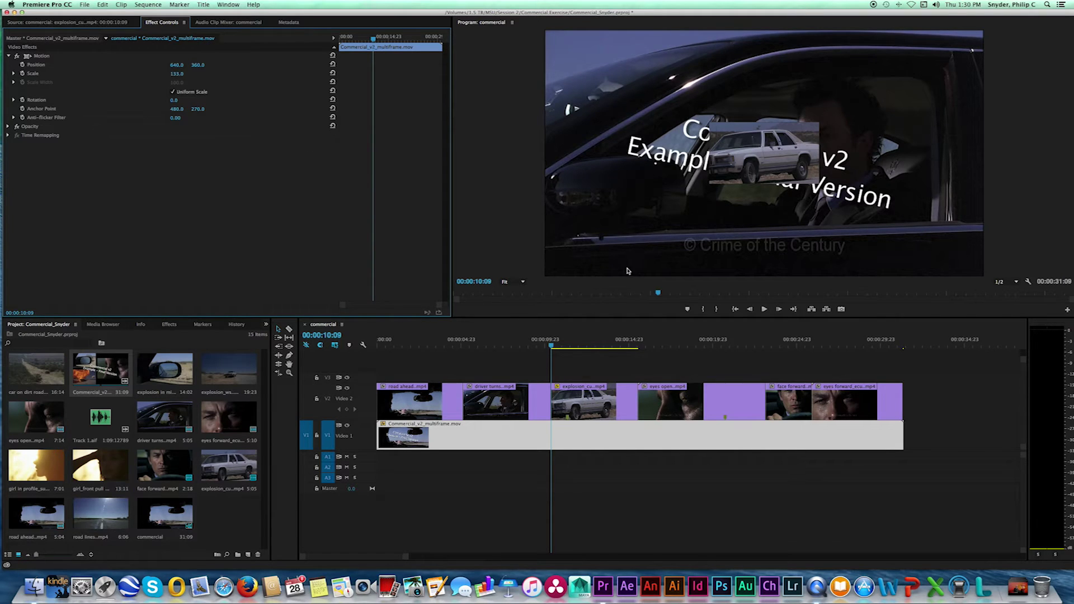
{"action": "left_click", "coordinate": [582, 406]}
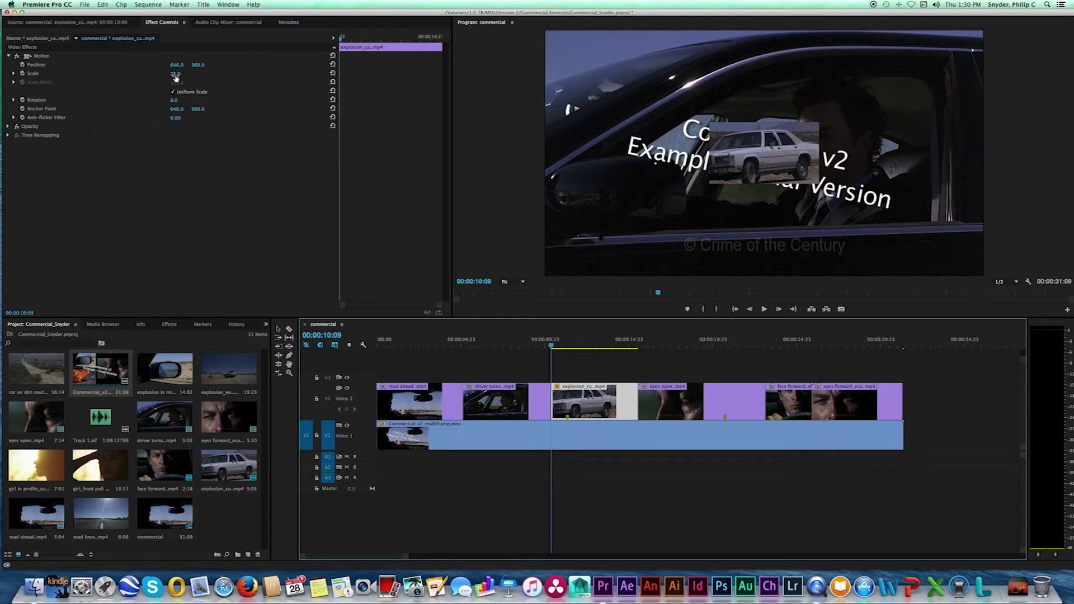
- Scrub the explosion clip's Scale up to about 64 at 00:00:10:15, undoing a trial position change
{"action": "left_click_drag", "start_coordinate": [176, 77], "coordinate": [185, 78]}
{"action": "left_click", "coordinate": [555, 345]}
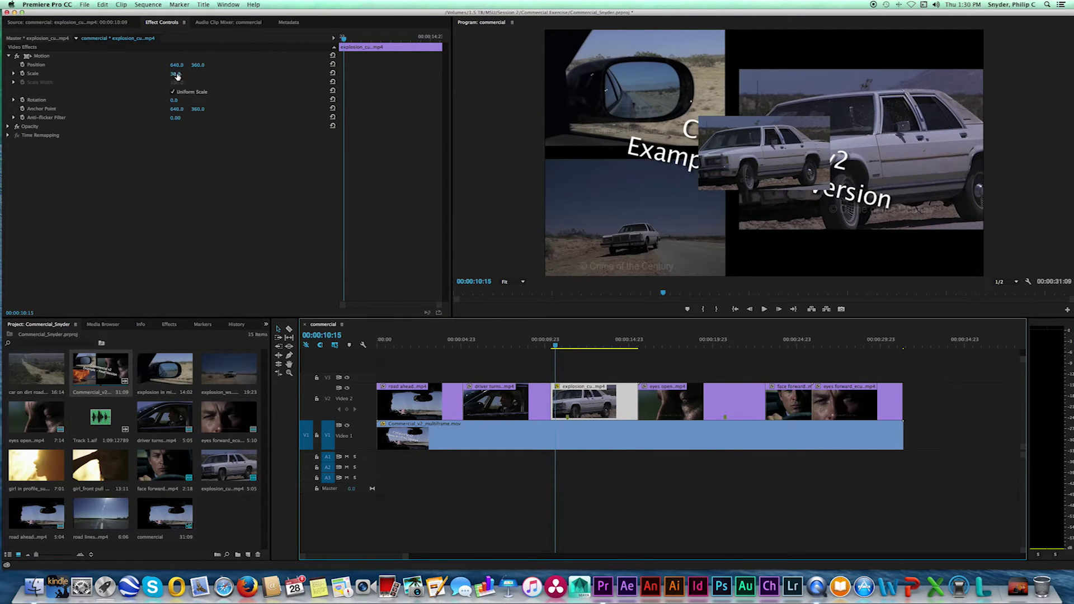
{"action": "left_click_drag", "start_coordinate": [176, 75], "coordinate": [193, 75]}
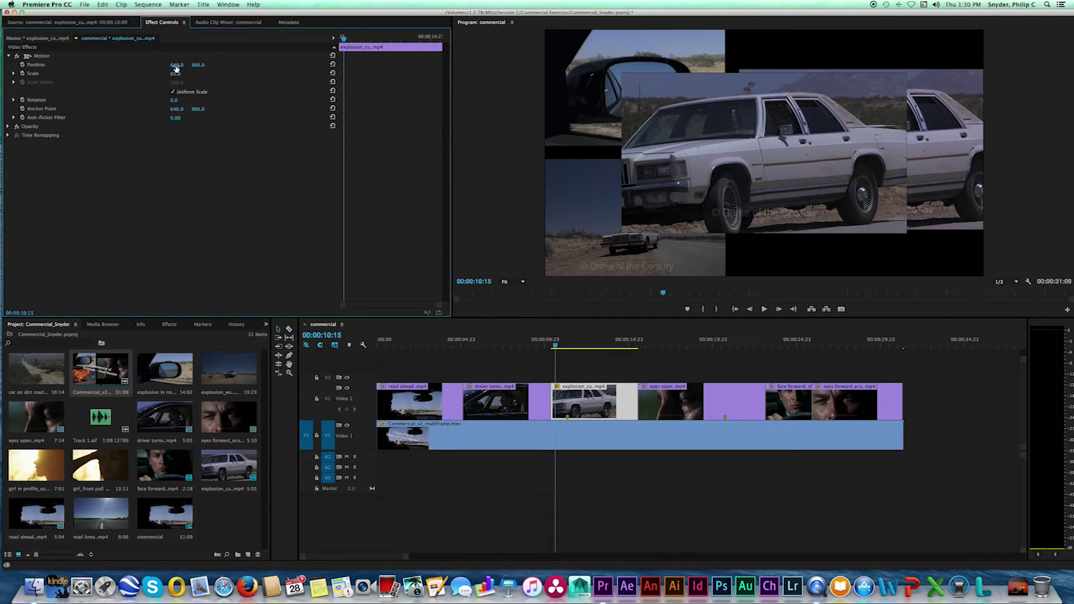
{"action": "left_click_drag", "start_coordinate": [177, 65], "coordinate": [370, 65]}
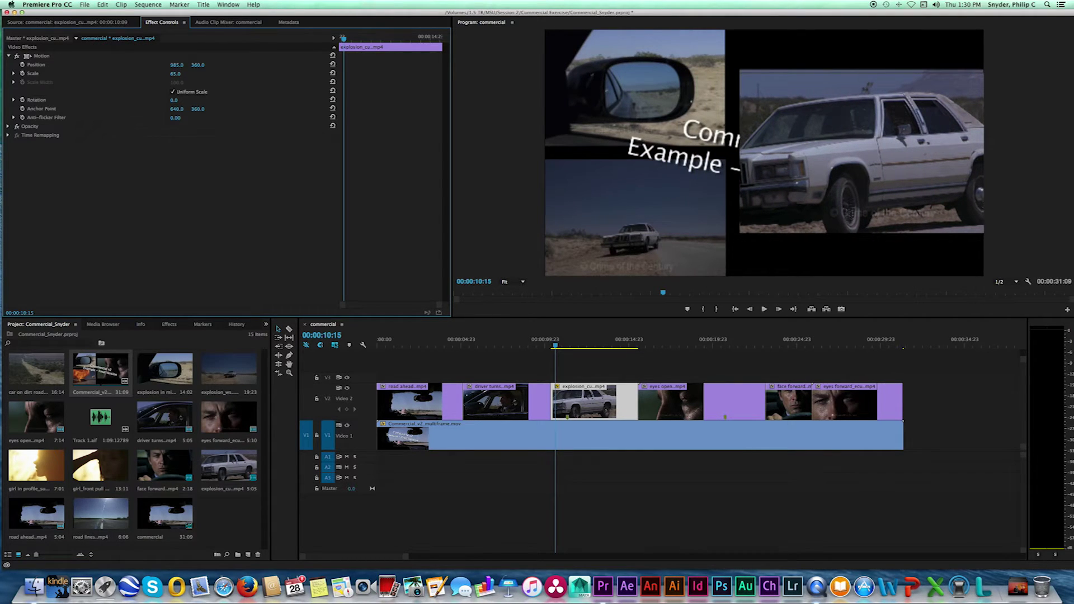
{"action": "left_click_drag", "start_coordinate": [197, 67], "coordinate": [199, 65]}
{"action": "key", "text": "super+z"}
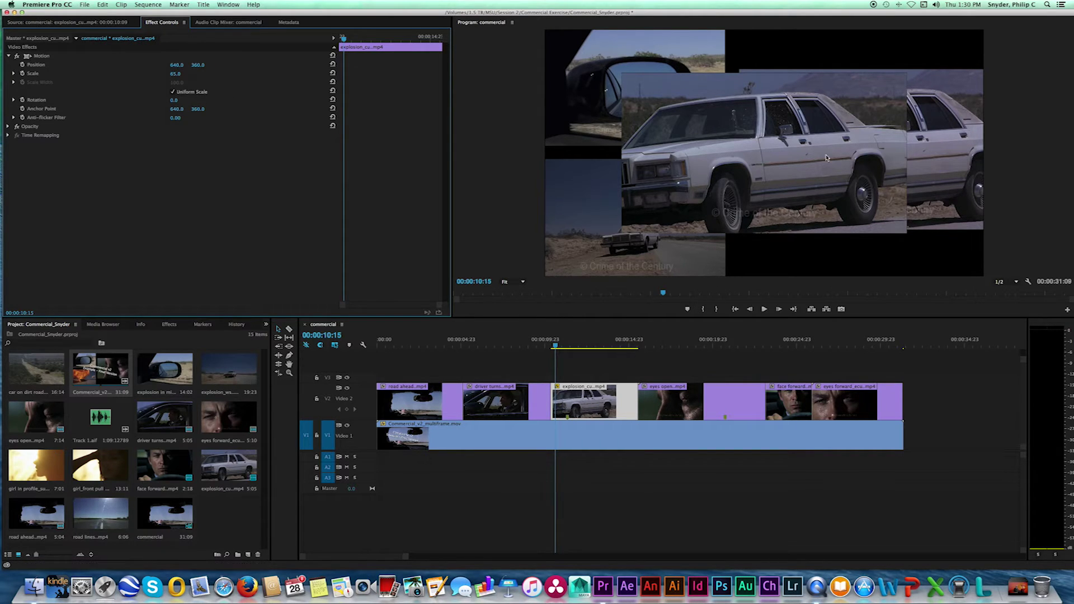
- Transform the explosion clip in the Program monitor to scale 64.9 over the right-hand car panel
{"action": "left_click", "coordinate": [767, 163]}
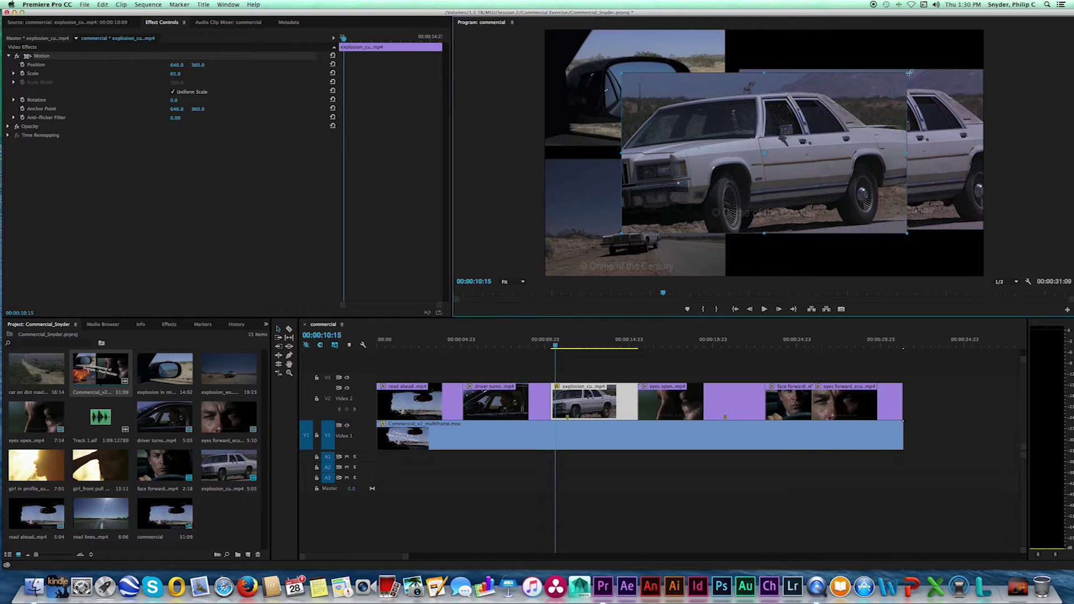
{"action": "mouse_move", "coordinate": [909, 73]}
{"action": "left_mouse_down"}
{"action": "mouse_move", "coordinate": [919, 67]}
{"action": "mouse_move", "coordinate": [907, 74]}
{"action": "left_mouse_up"}
{"action": "mouse_move", "coordinate": [766, 73]}
{"action": "left_mouse_down"}
{"action": "mouse_move", "coordinate": [763, 48]}
{"action": "mouse_move", "coordinate": [763, 100]}
{"action": "mouse_move", "coordinate": [765, 60]}
{"action": "left_mouse_up"}
{"action": "mouse_move", "coordinate": [762, 245]}
{"action": "left_mouse_down"}
{"action": "mouse_move", "coordinate": [770, 208]}
{"action": "mouse_move", "coordinate": [765, 231]}
{"action": "left_mouse_up"}
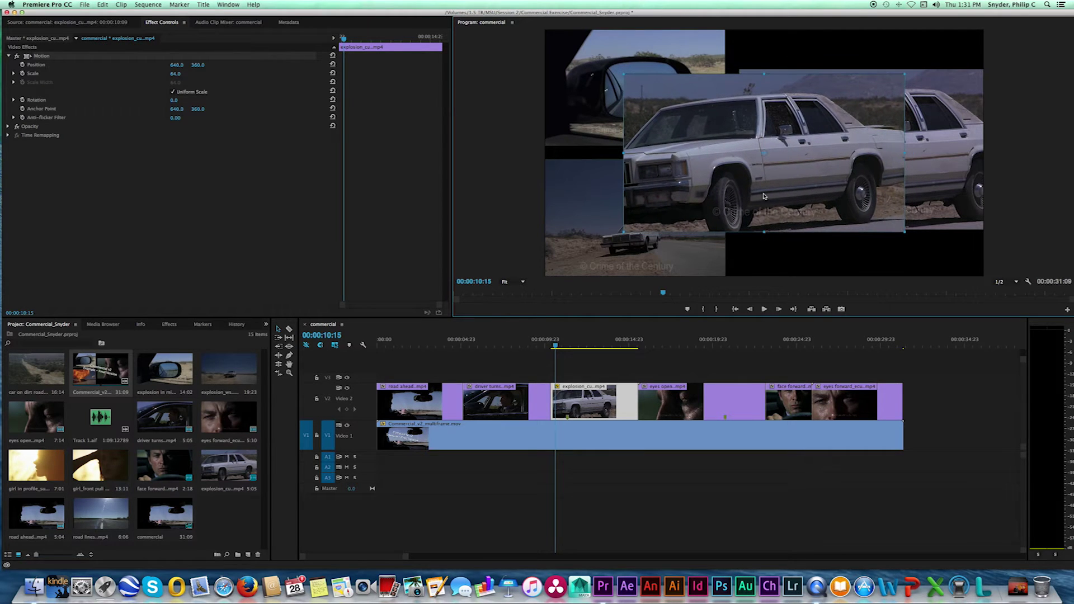
{"action": "left_click_drag", "start_coordinate": [699, 166], "coordinate": [817, 161]}
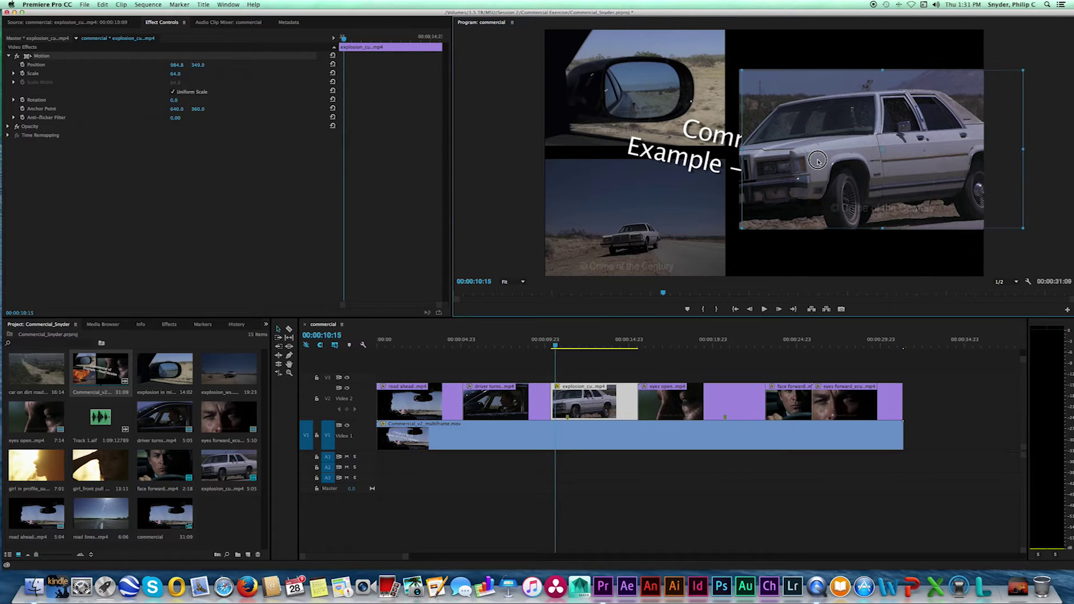
{"action": "left_click_drag", "start_coordinate": [740, 150], "coordinate": [792, 162]}
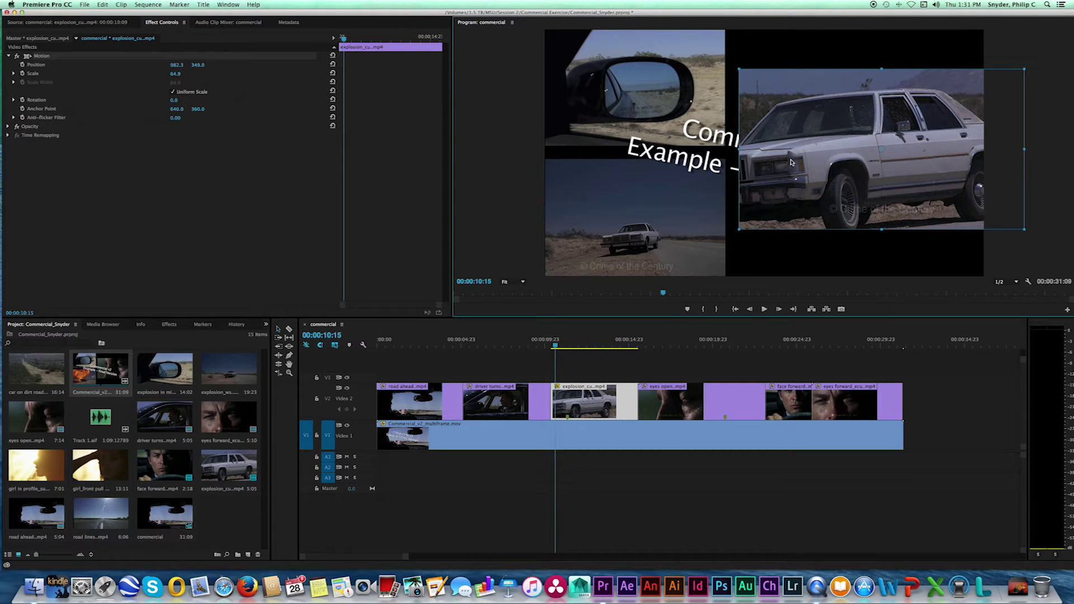
{"action": "left_click", "coordinate": [630, 379]}
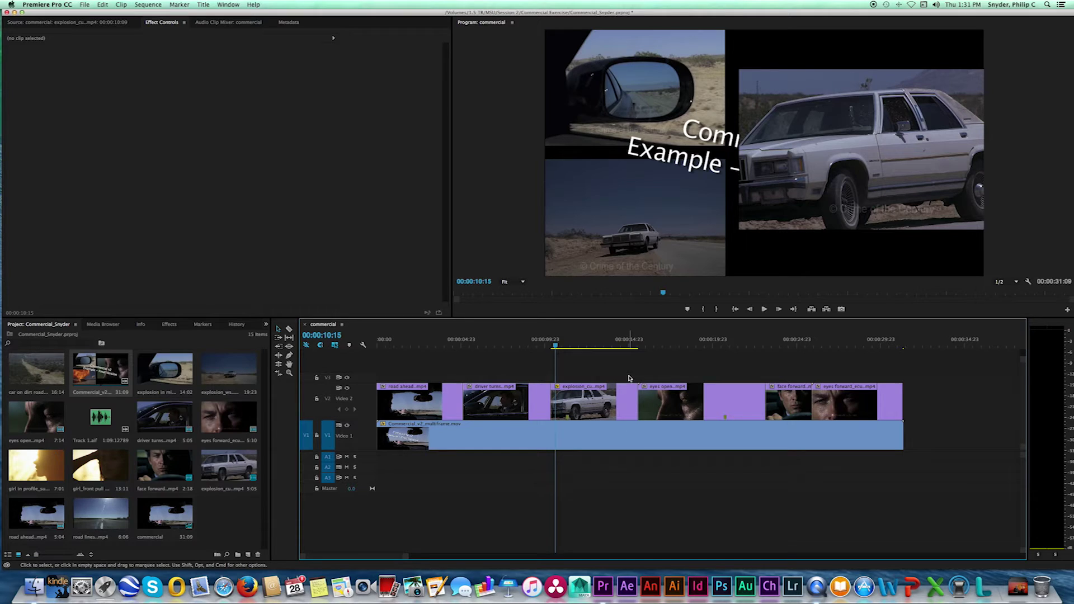
{"action": "left_click", "coordinate": [583, 407]}
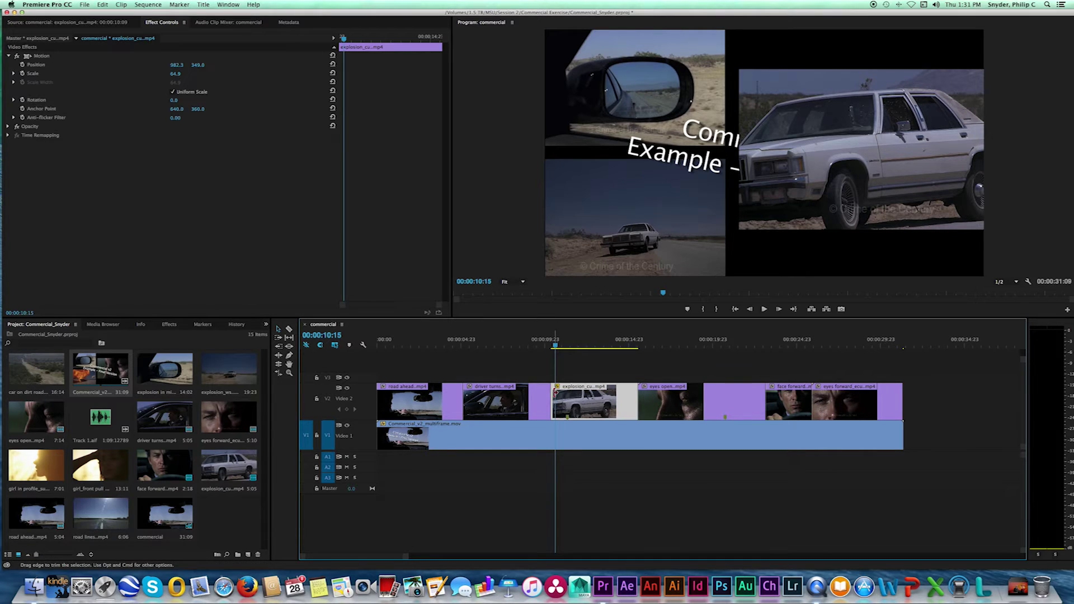
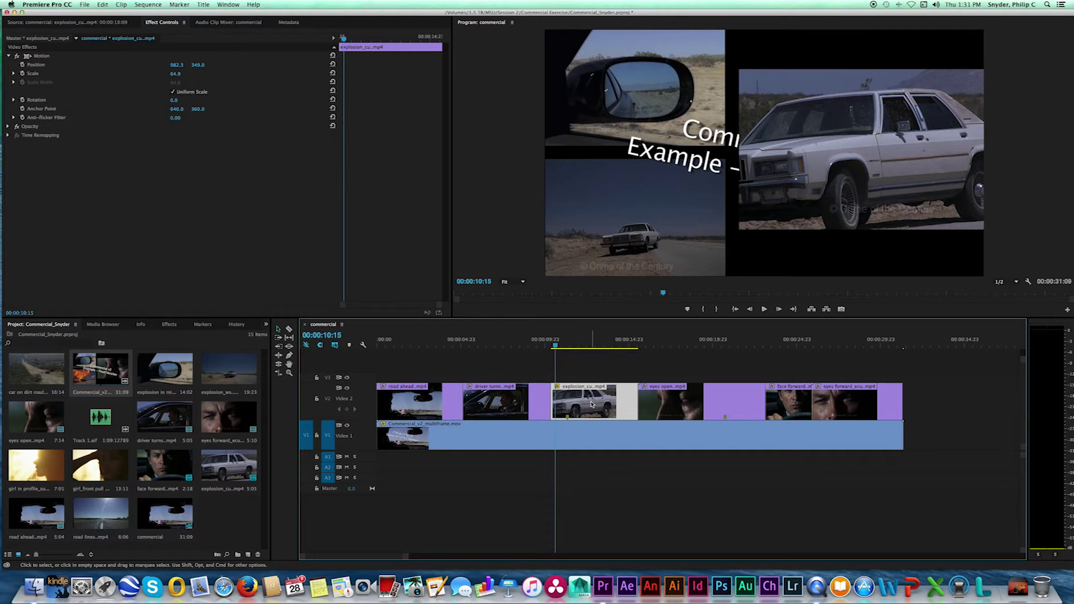
- Copy the scaled explosion_cu clip and marquee-select the clips after it on Video 2
{"action": "right_click", "coordinate": [592, 404]}
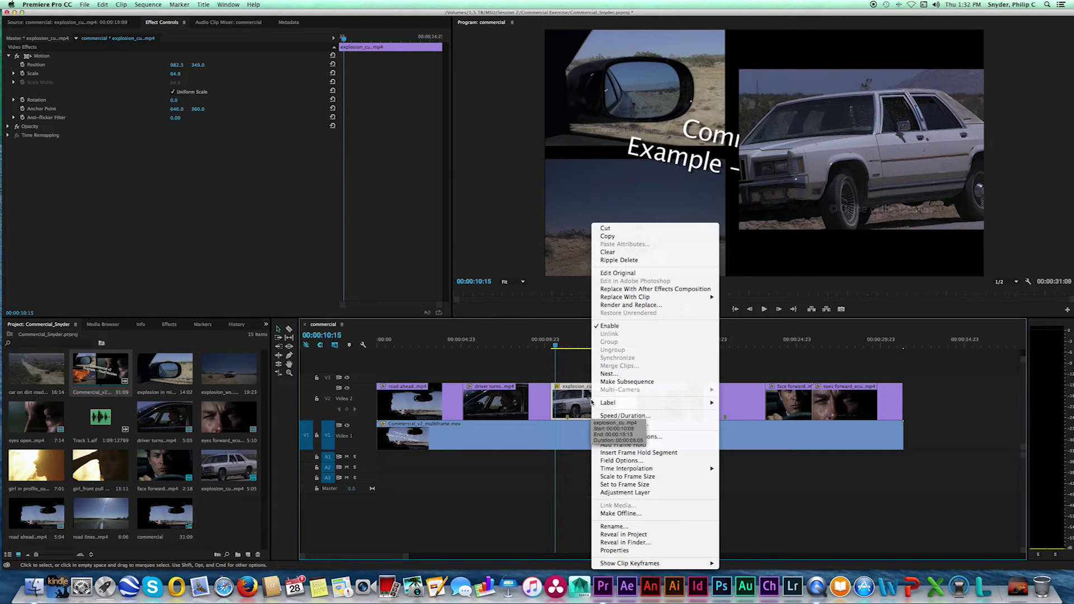
{"action": "left_click", "coordinate": [636, 237]}
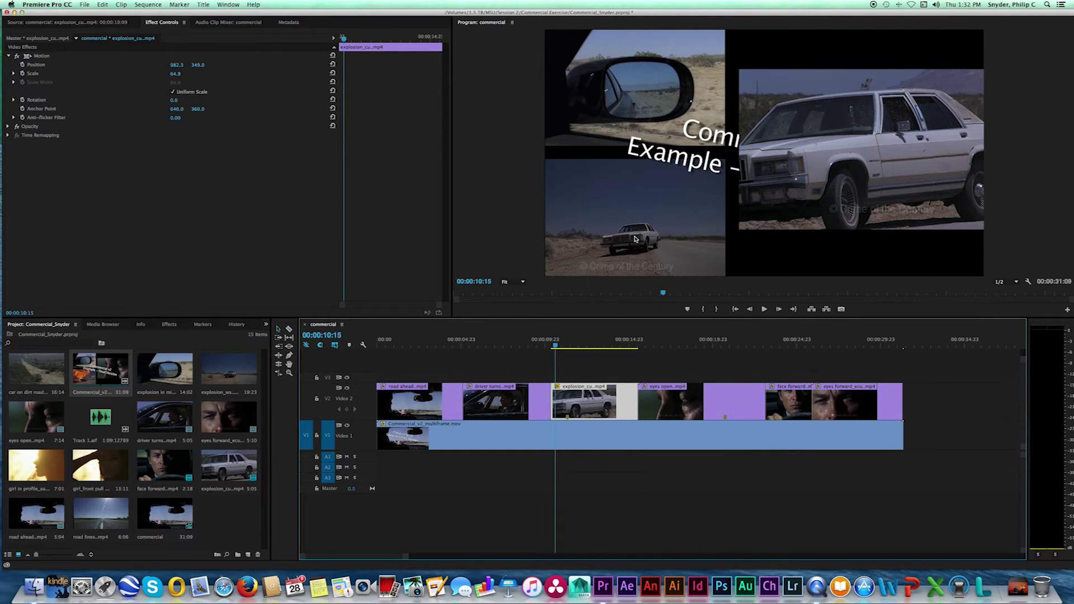
{"action": "left_click_drag", "start_coordinate": [935, 385], "coordinate": [671, 405]}
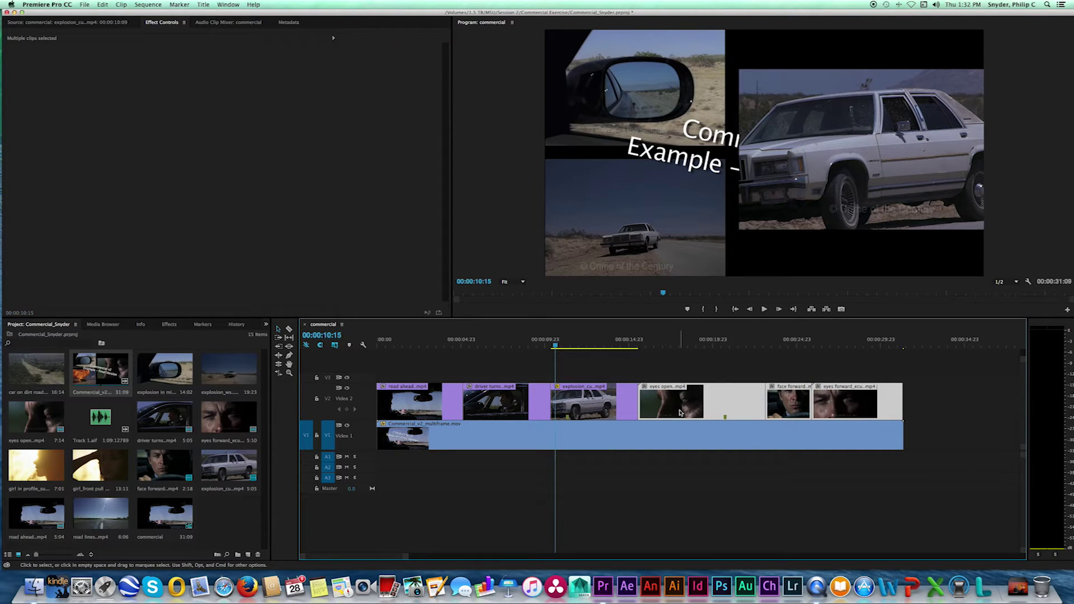
- Paste explosion_cu's Motion attributes onto the selected Video 2 clips and scrub to preview
{"action": "right_click", "coordinate": [673, 400]}
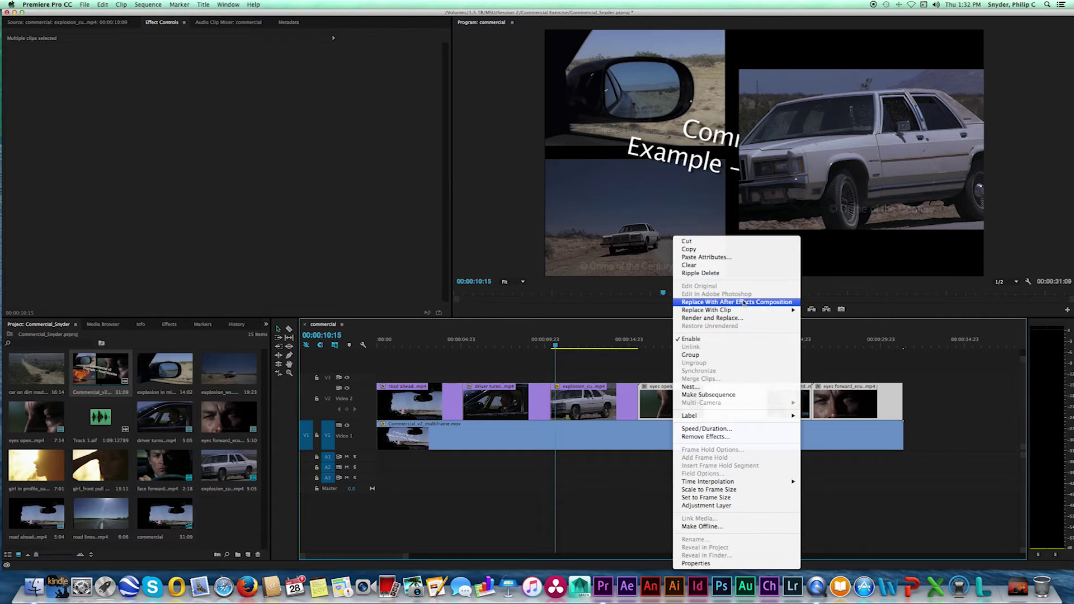
{"action": "left_click", "coordinate": [721, 258]}
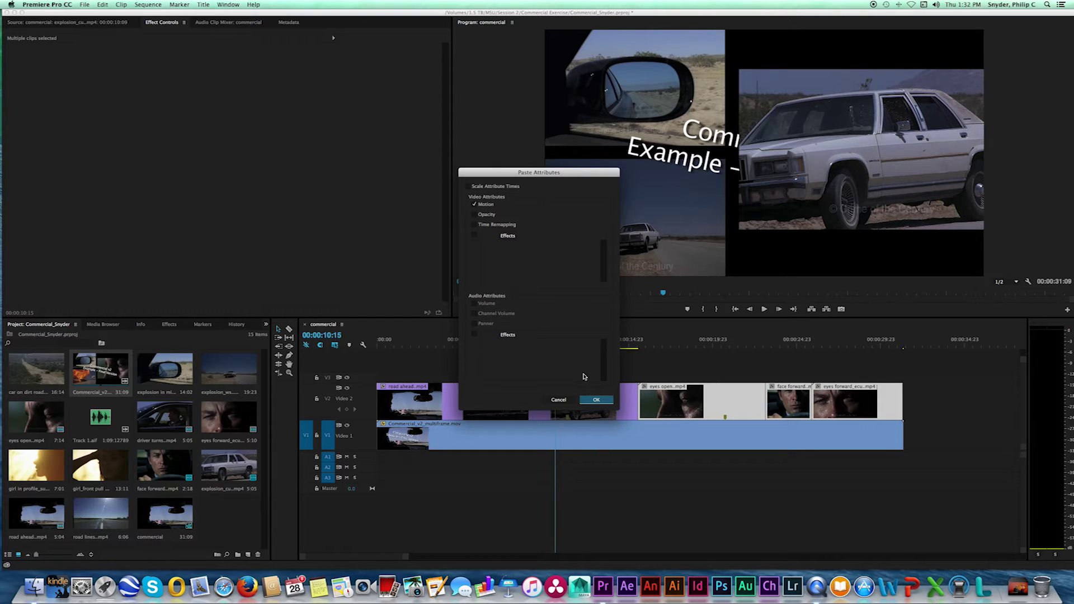
{"action": "left_click", "coordinate": [597, 401]}
{"action": "left_click_drag", "start_coordinate": [552, 343], "coordinate": [667, 349]}
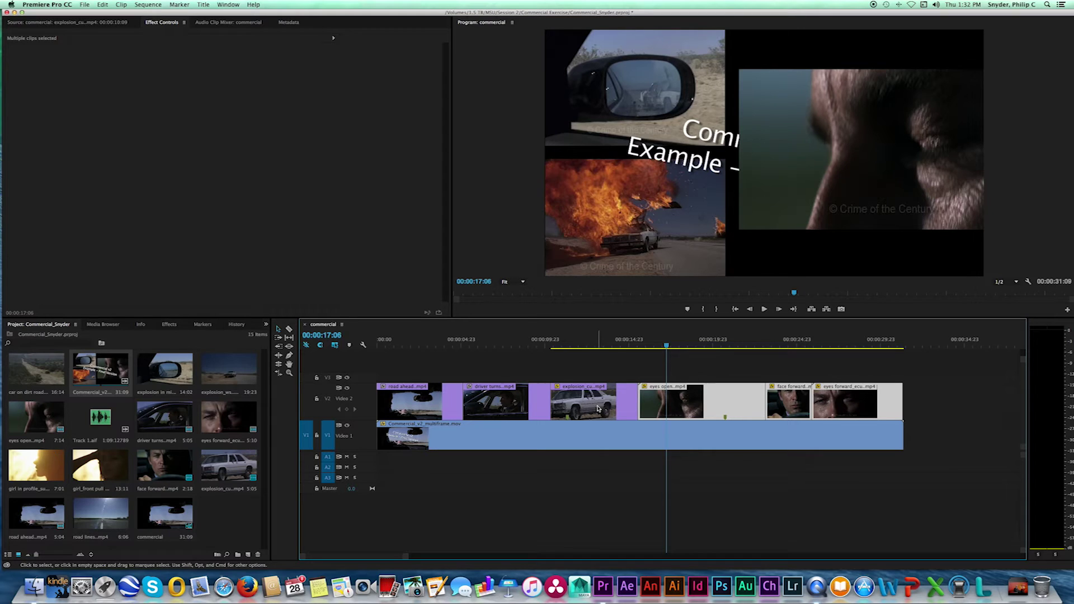
- Review the burning-car to face close-up playback frame by frame, then enlarge the video tracks
{"action": "left_click", "coordinate": [598, 342]}
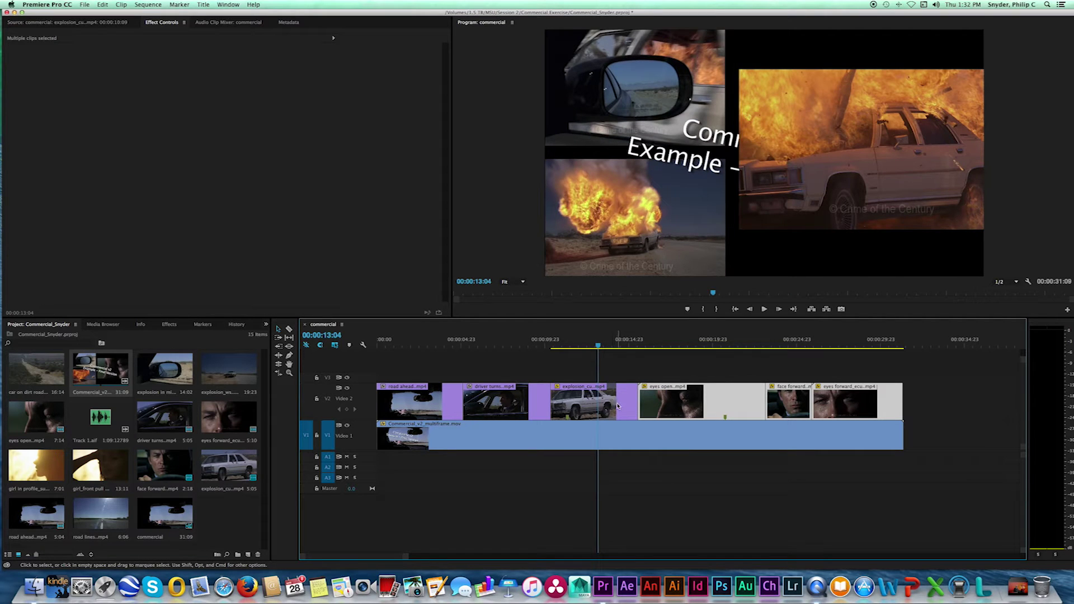
{"action": "left_click_drag", "start_coordinate": [599, 343], "coordinate": [838, 346]}
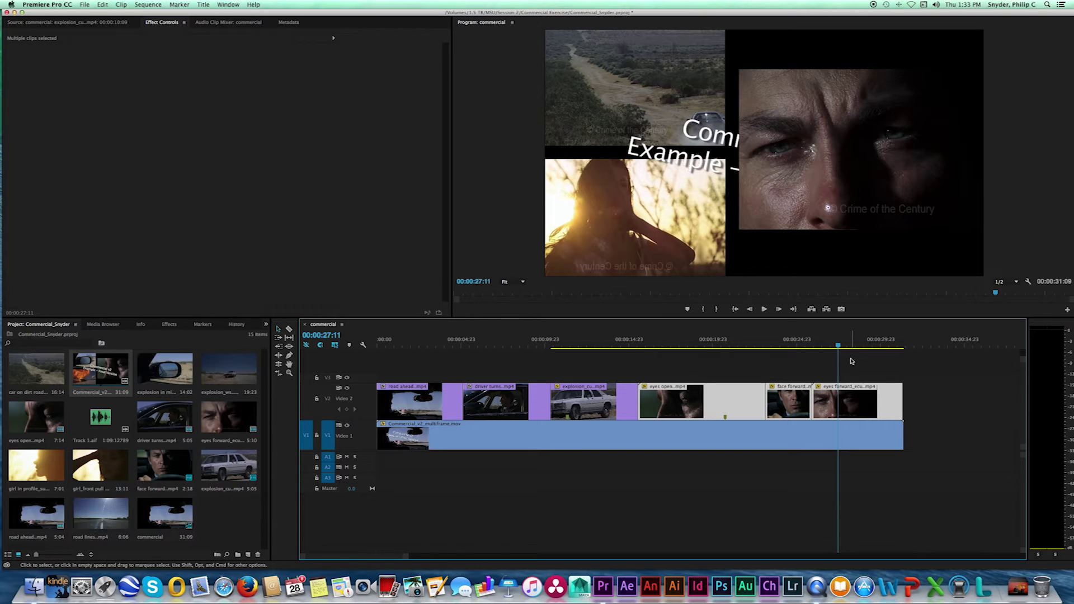
{"action": "left_click_drag", "start_coordinate": [838, 343], "coordinate": [641, 344]}
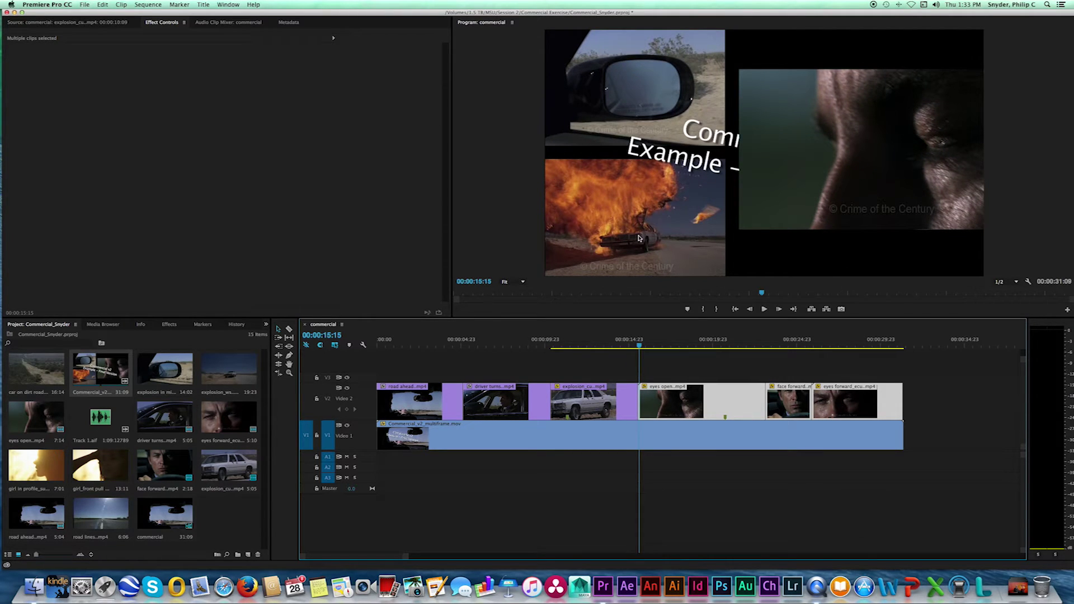
{"action": "key", "text": "Left"}
{"action": "key", "text": "Left"}
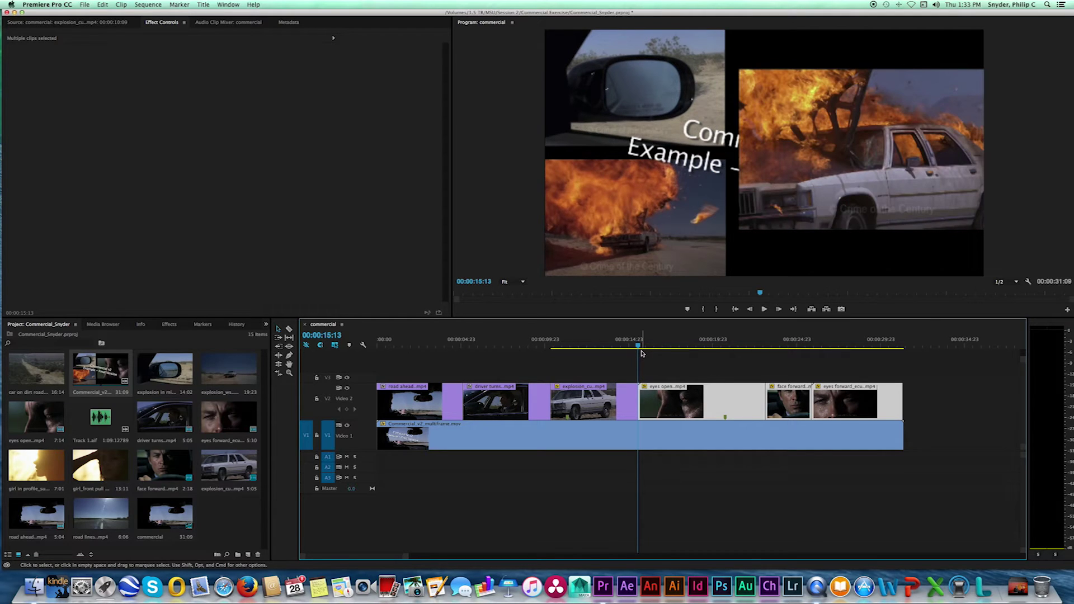
{"action": "key", "text": "Right"}
{"action": "key", "text": "Left"}
{"action": "key", "text": "Right"}
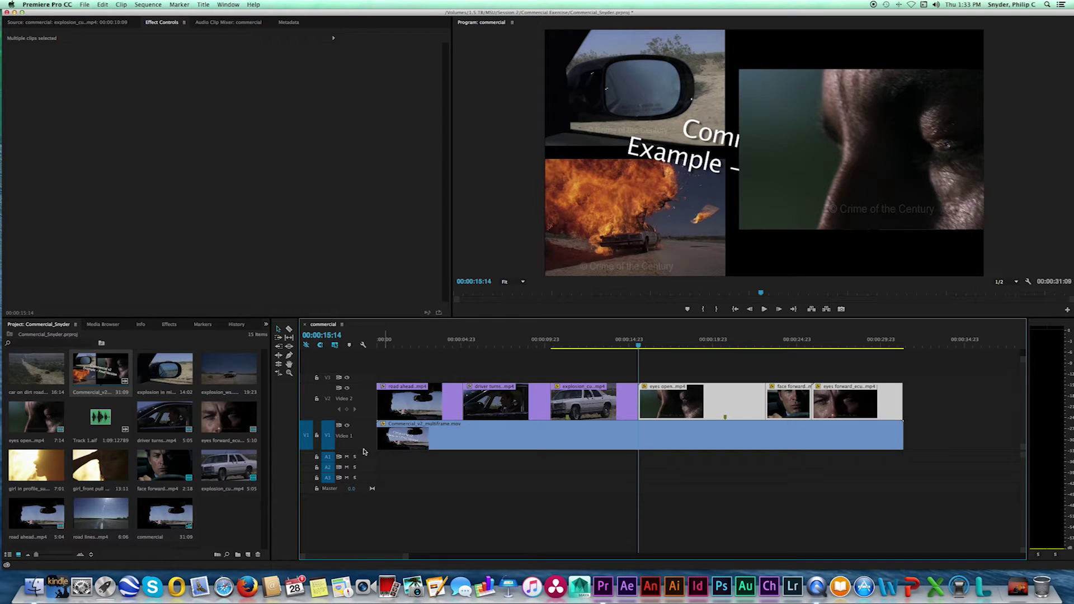
{"action": "left_click_drag", "start_coordinate": [366, 451], "coordinate": [361, 486]}
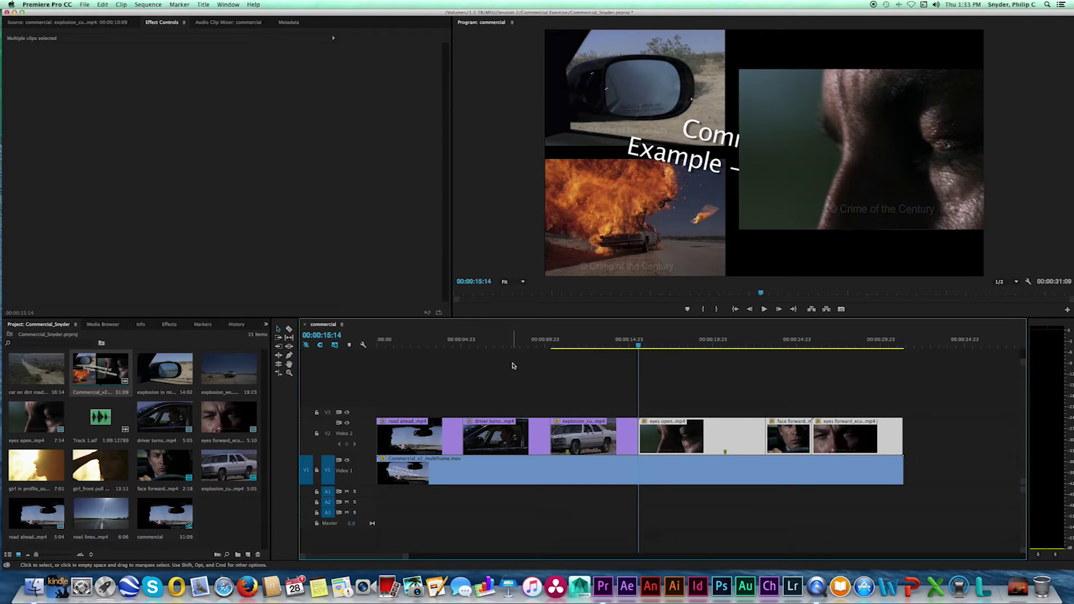
- Park the playhead on the first multiframe car-shot frame near ten seconds and zoom in
{"action": "left_click", "coordinate": [366, 402]}
{"action": "left_click_drag", "start_coordinate": [576, 343], "coordinate": [552, 346]}
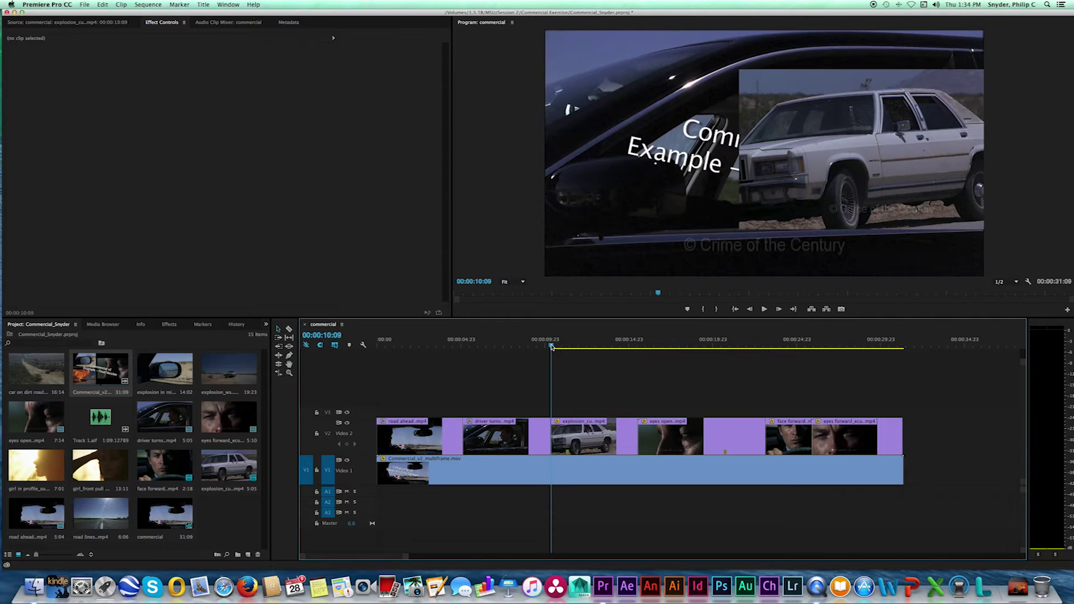
{"action": "left_click", "coordinate": [552, 346]}
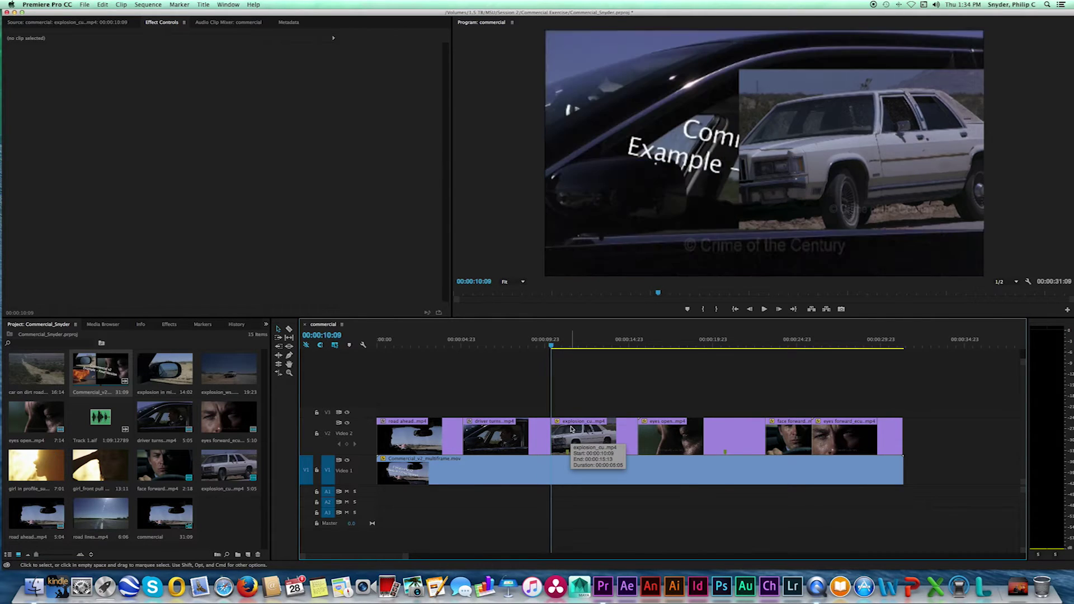
{"action": "key", "text": "Right"}
{"action": "key", "text": "Right"}
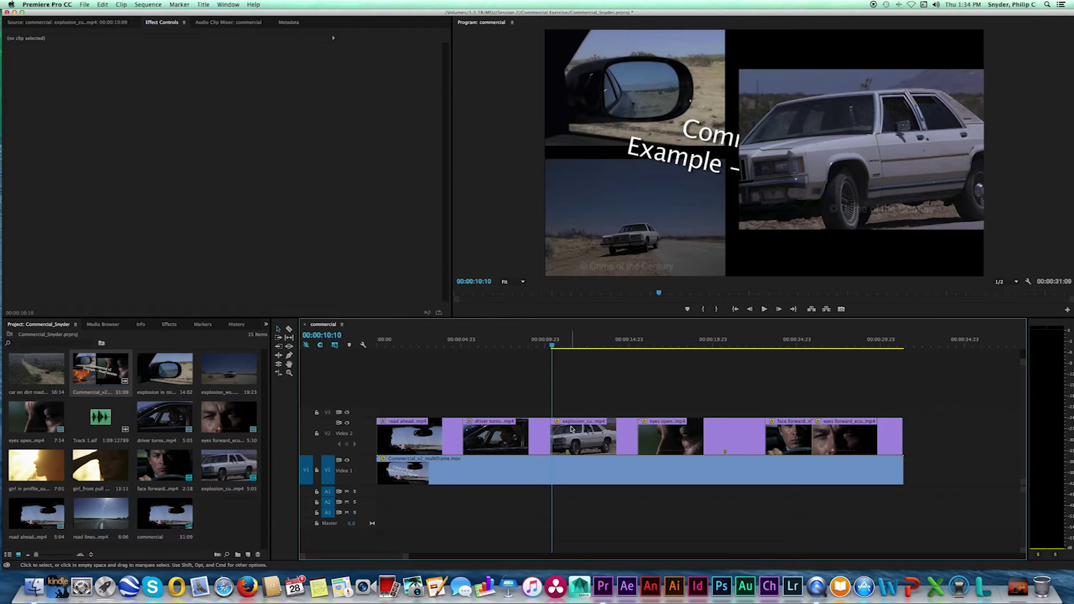
{"action": "key", "text": "="}
{"action": "key", "text": "="}
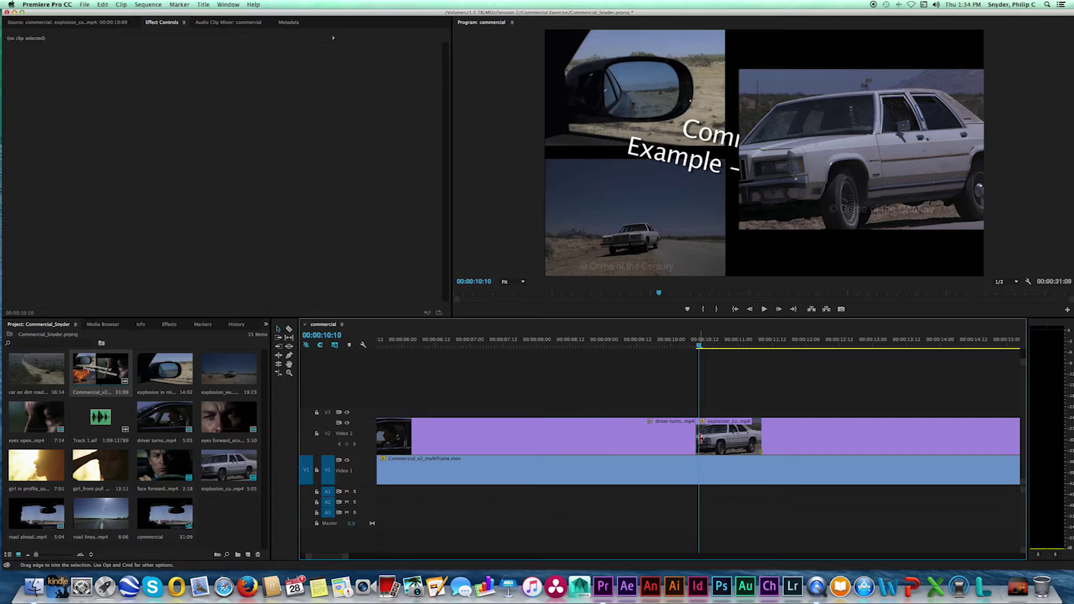
- Trim explosion_cu's start slightly later to the cut, verify the frames, and zoom out
{"action": "left_click", "coordinate": [696, 439]}
{"action": "left_click_drag", "start_coordinate": [696, 439], "coordinate": [710, 442]}
{"action": "left_click", "coordinate": [702, 346]}
{"action": "key", "text": "Left"}
{"action": "key", "text": "Left"}
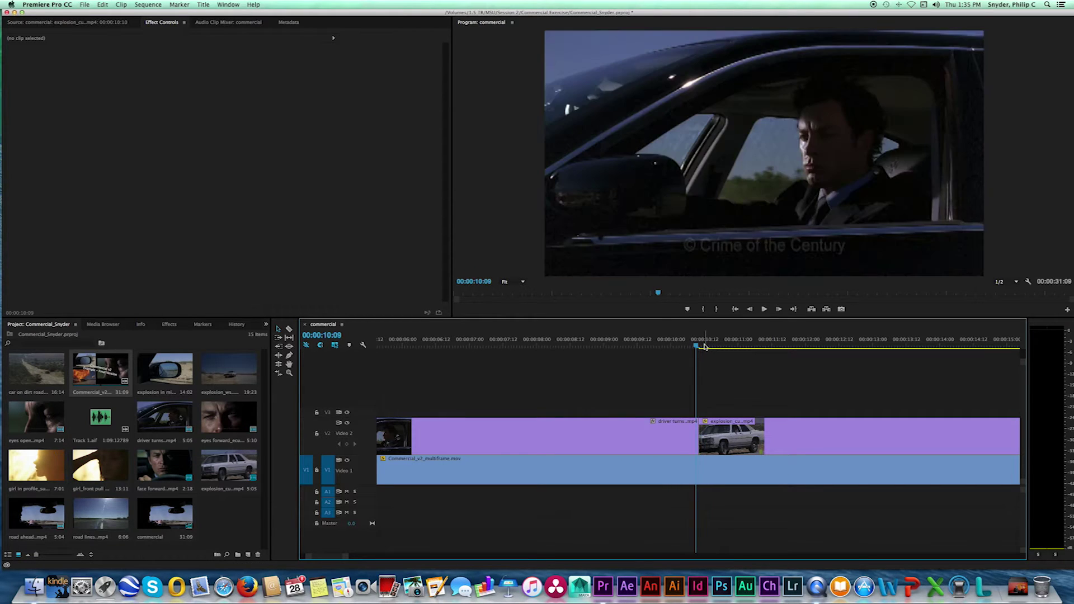
{"action": "key", "text": "Right"}
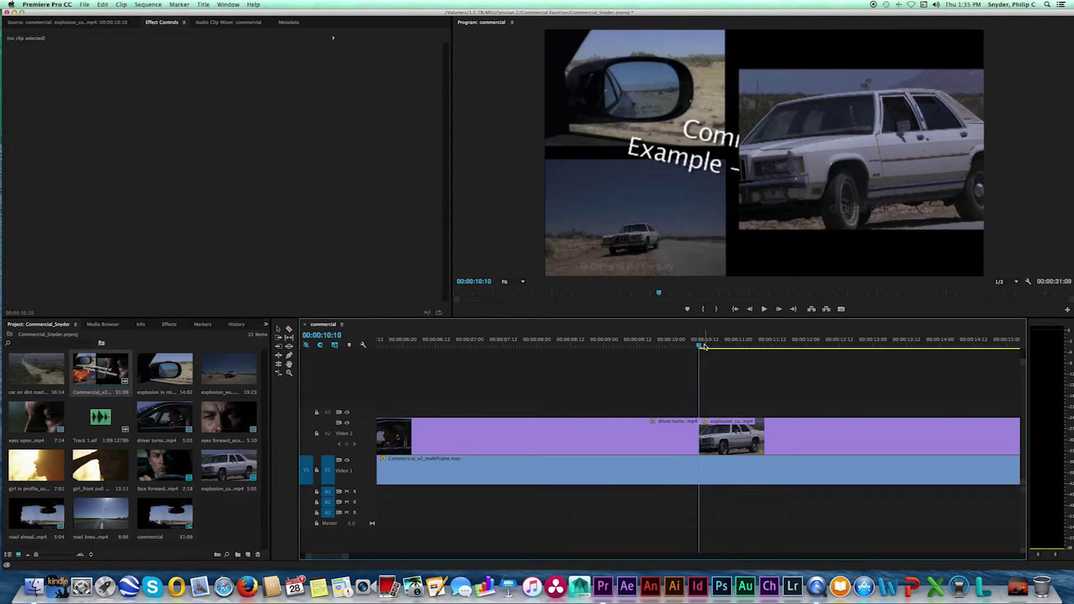
{"action": "key", "text": "Left"}
{"action": "key", "text": "Right"}
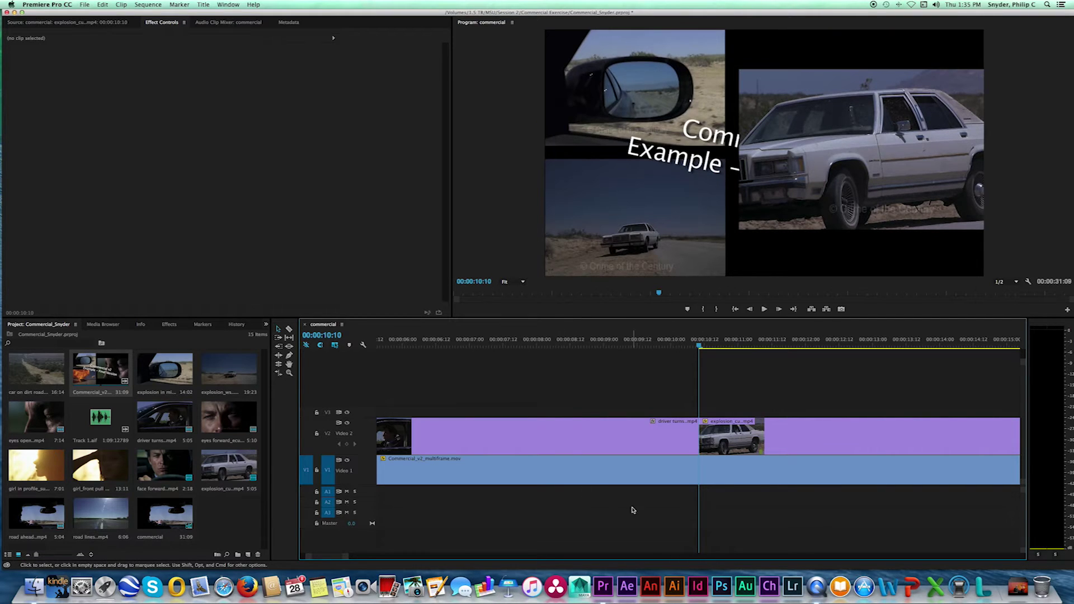
{"action": "left_click_drag", "start_coordinate": [347, 558], "coordinate": [372, 556]}
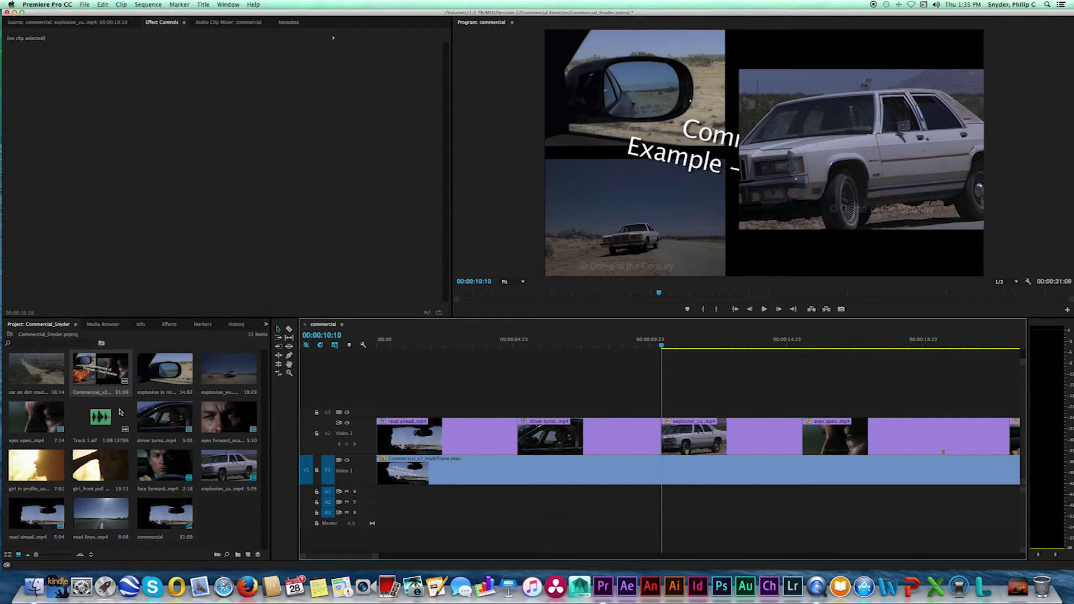
- Load explosion in mirror.mp4 into the Source Monitor with the sequence playhead at the cut
{"action": "double_click", "coordinate": [159, 371]}
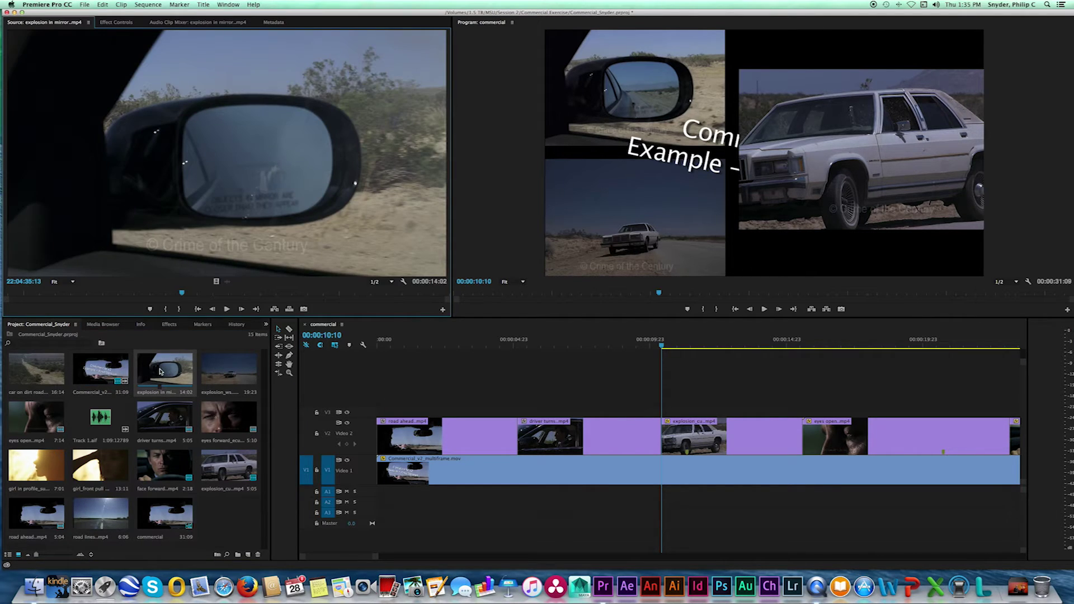
{"action": "mouse_move", "coordinate": [662, 347]}
{"action": "left_mouse_down"}
{"action": "mouse_move", "coordinate": [583, 345]}
{"action": "mouse_move", "coordinate": [664, 346]}
{"action": "left_mouse_up"}
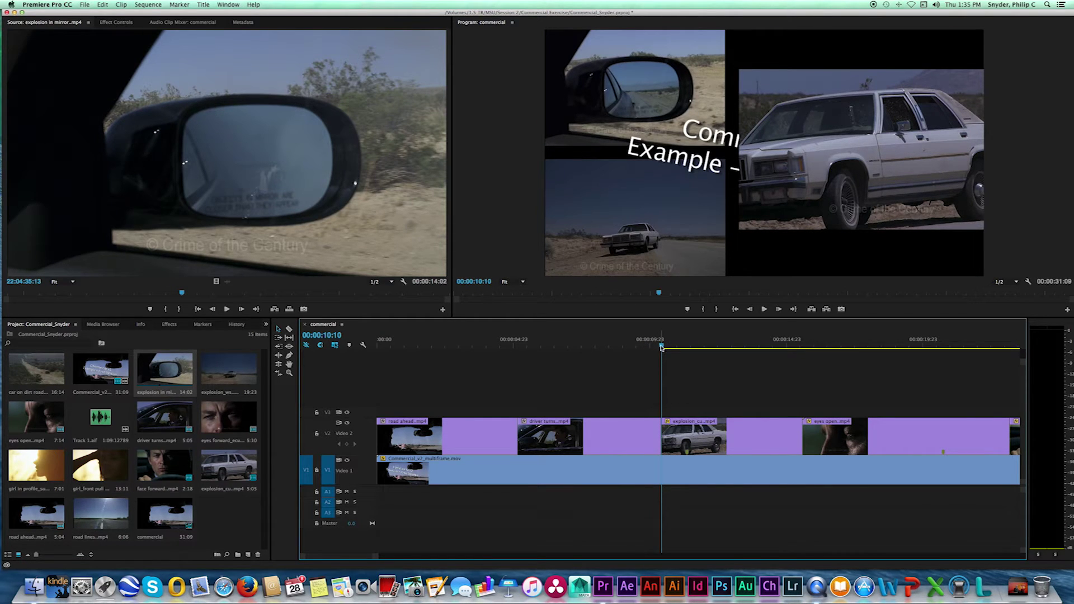
{"action": "mouse_move", "coordinate": [663, 348]}
{"action": "left_mouse_down"}
{"action": "mouse_move", "coordinate": [783, 348]}
{"action": "mouse_move", "coordinate": [661, 350]}
{"action": "mouse_move", "coordinate": [803, 361]}
{"action": "mouse_move", "coordinate": [662, 362]}
{"action": "left_mouse_up"}
{"action": "left_click", "coordinate": [182, 294]}
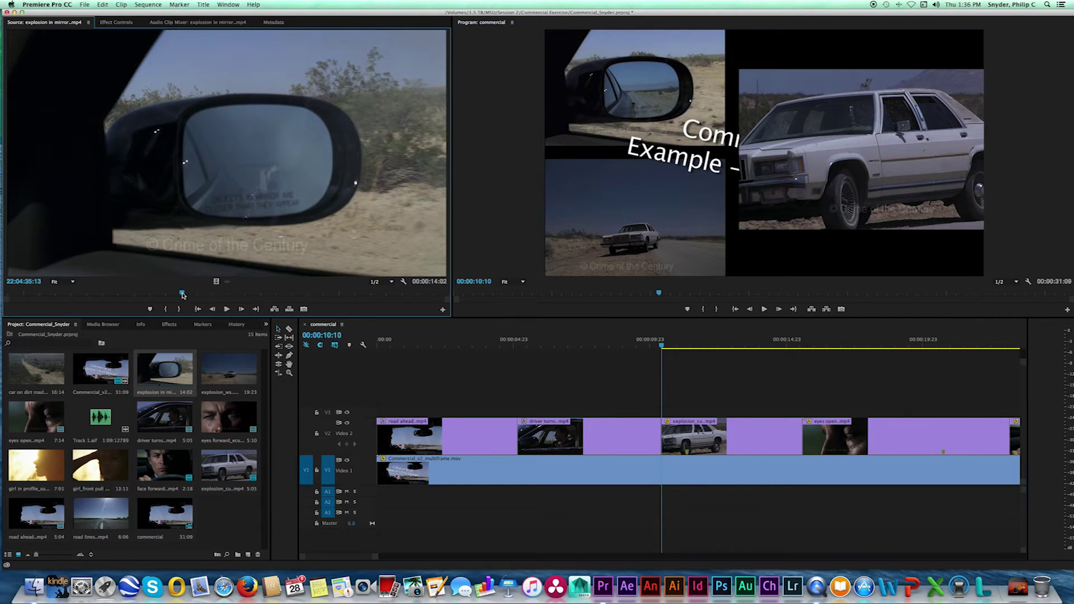
{"action": "left_click", "coordinate": [662, 346]}
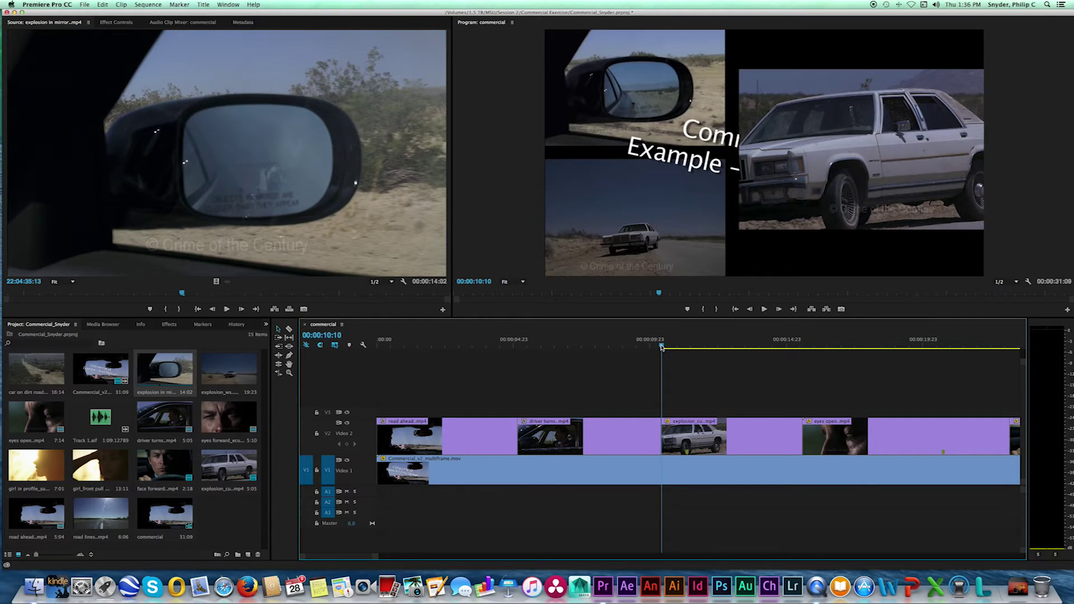
{"action": "key", "text": "i"}
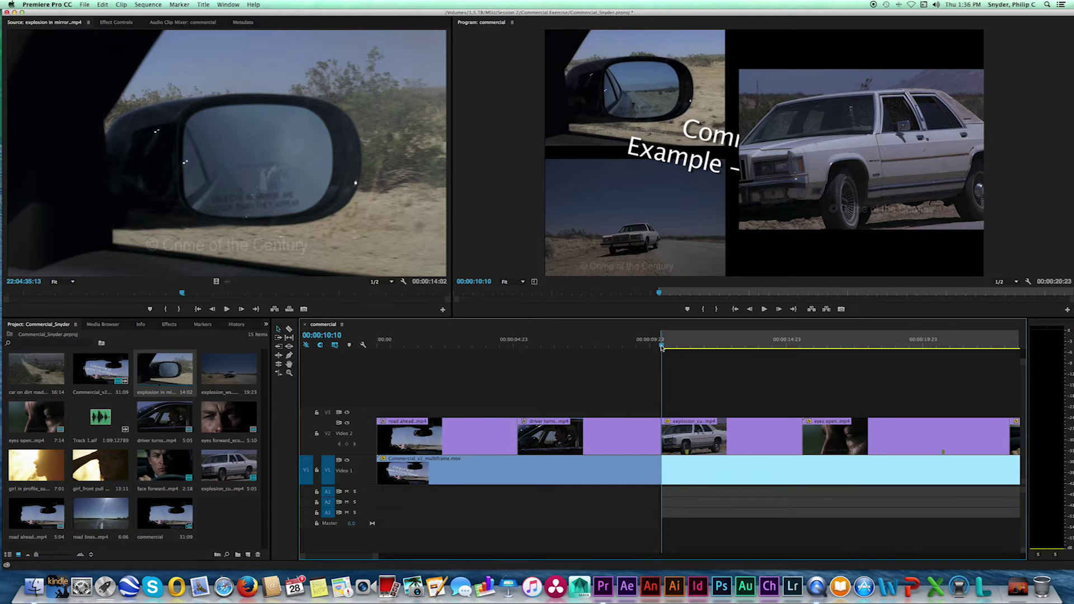
{"action": "left_click_drag", "start_coordinate": [663, 348], "coordinate": [872, 353]}
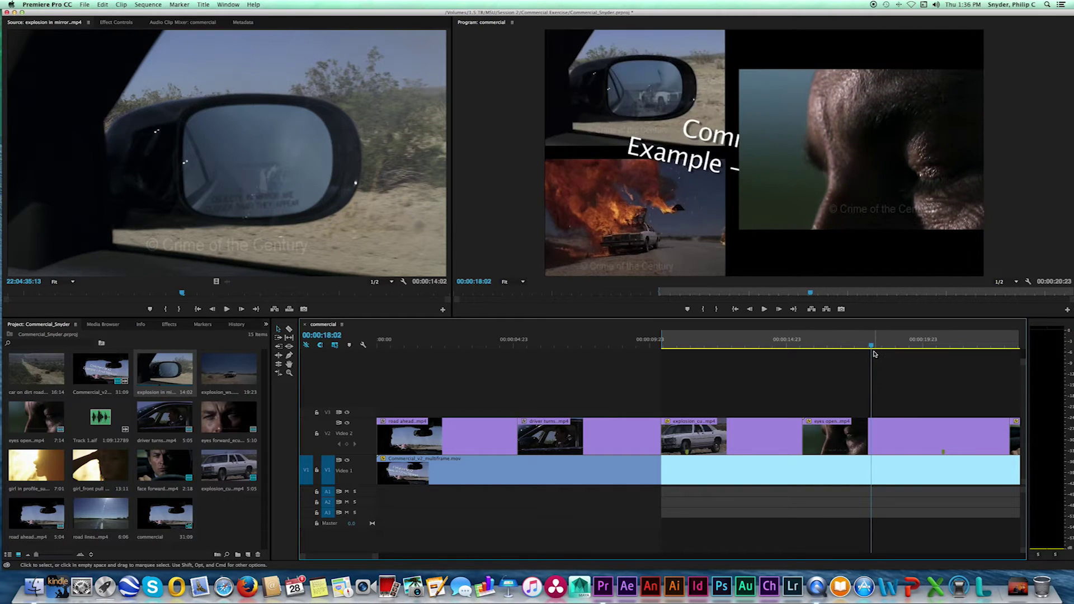
{"action": "left_click", "coordinate": [873, 351]}
{"action": "key", "text": "Left"}
{"action": "key", "text": "Right"}
{"action": "key", "text": "Left"}
{"action": "key", "text": "o"}
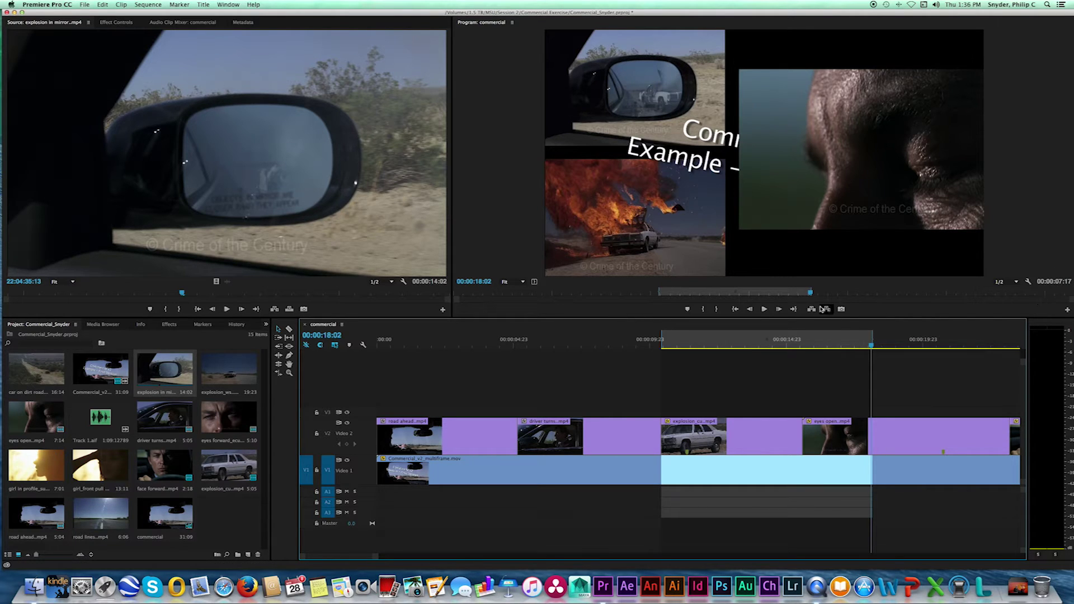
{"action": "mouse_move", "coordinate": [812, 295]}
{"action": "left_mouse_down"}
{"action": "mouse_move", "coordinate": [784, 293]}
{"action": "mouse_move", "coordinate": [805, 293]}
{"action": "left_mouse_up"}
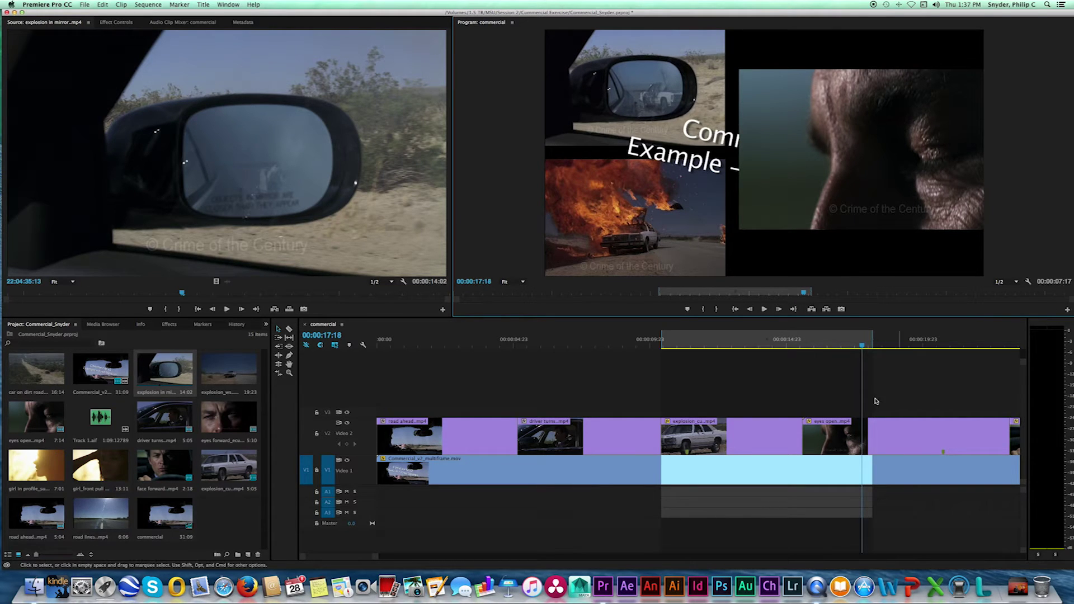
{"action": "left_click_drag", "start_coordinate": [860, 347], "coordinate": [860, 347]}
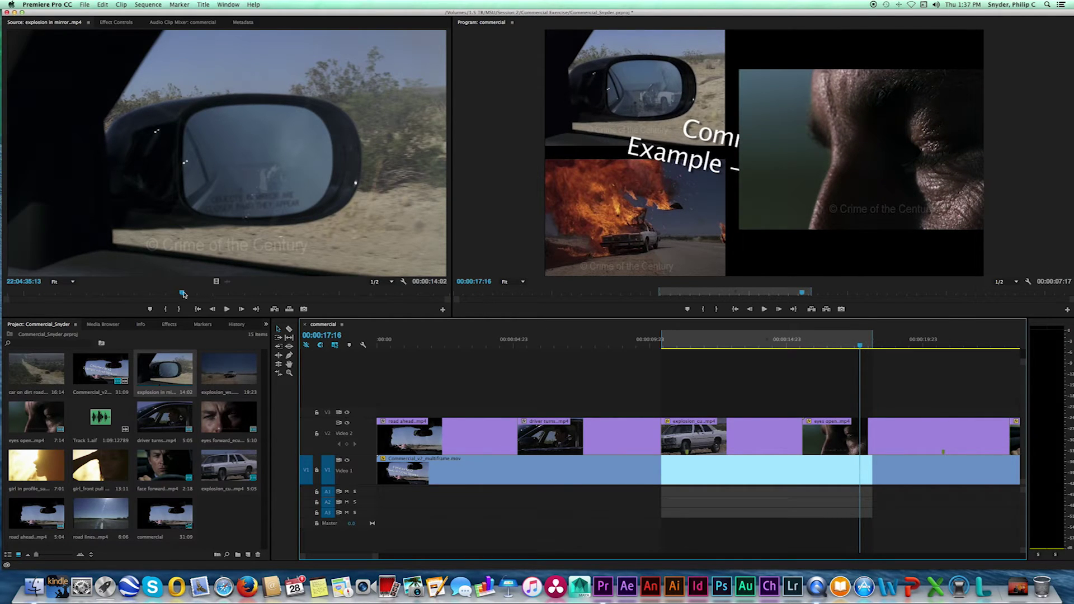
{"action": "left_click_drag", "start_coordinate": [181, 295], "coordinate": [3, 293]}
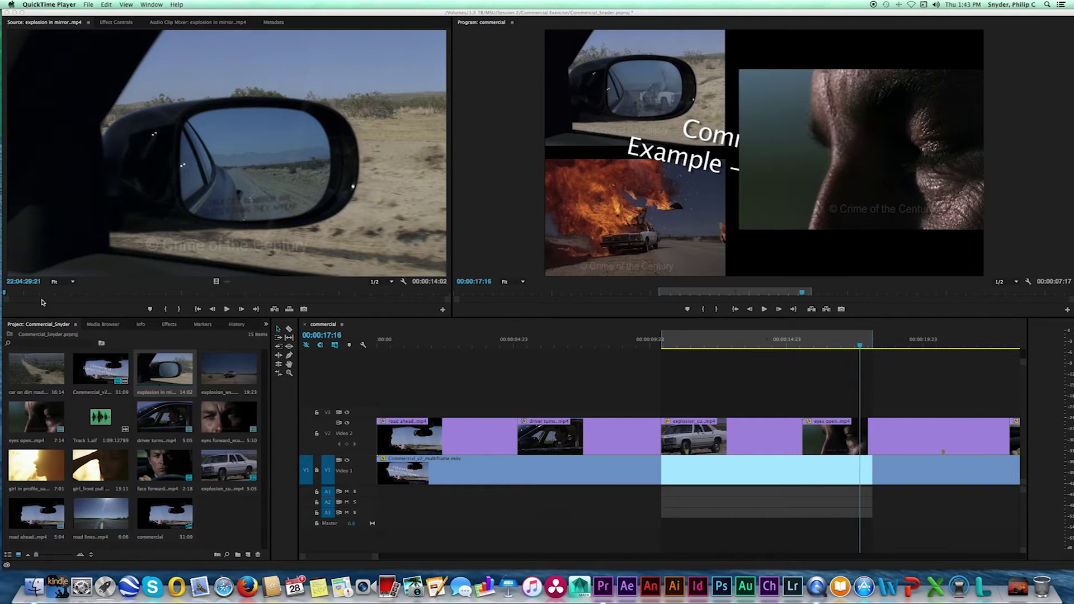
- Set the mirror clip's In point where the car appears, nudged back a couple of frames
{"action": "left_click", "coordinate": [6, 297]}
{"action": "left_click_drag", "start_coordinate": [11, 296], "coordinate": [144, 297]}
{"action": "left_click_drag", "start_coordinate": [156, 296], "coordinate": [251, 294]}
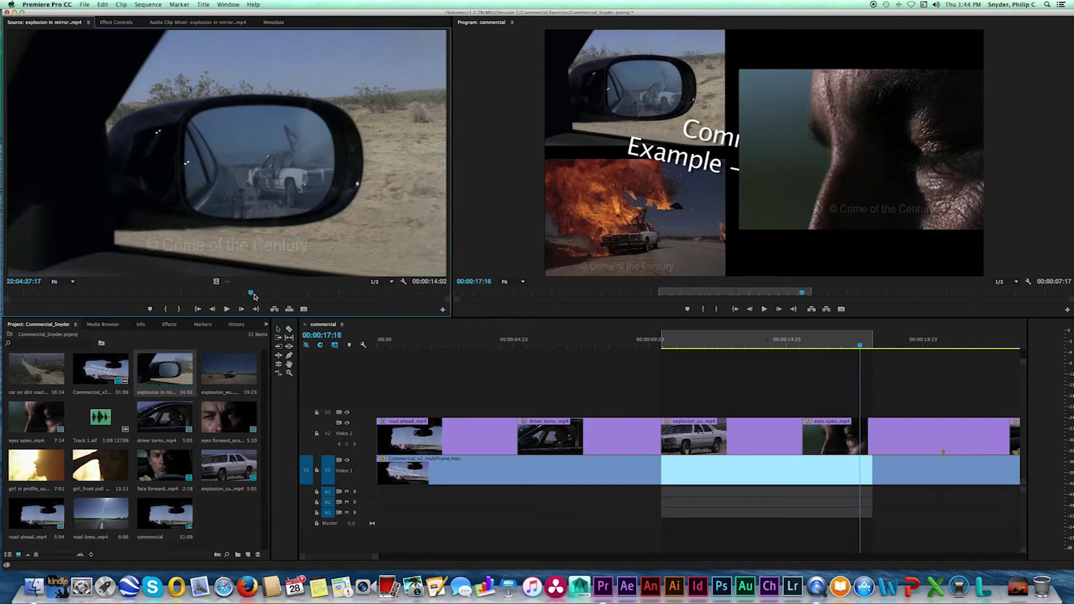
{"action": "left_click_drag", "start_coordinate": [253, 296], "coordinate": [266, 295]}
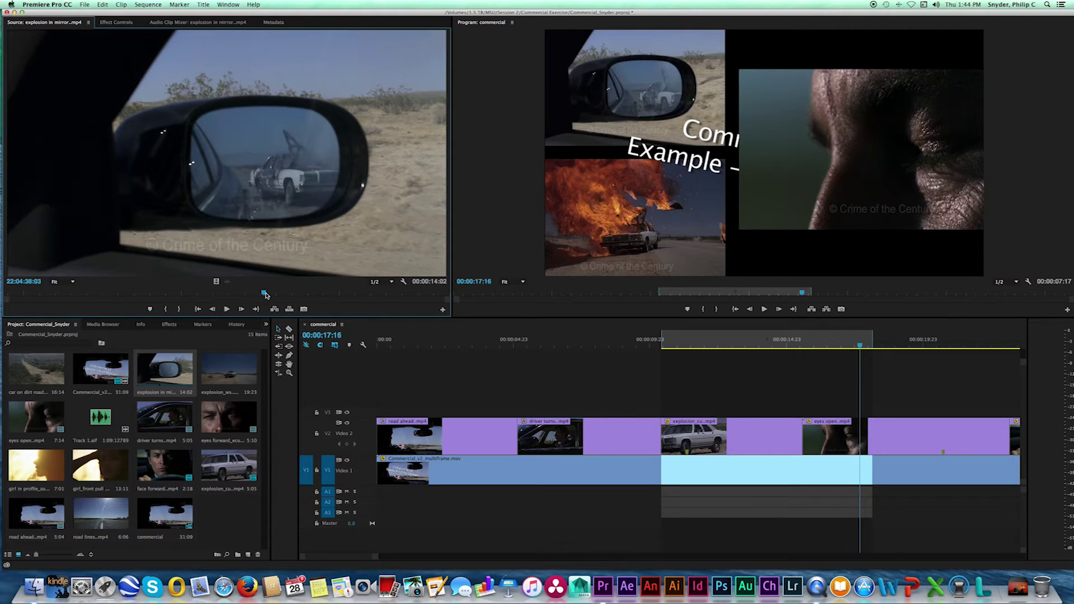
{"action": "key", "text": "i"}
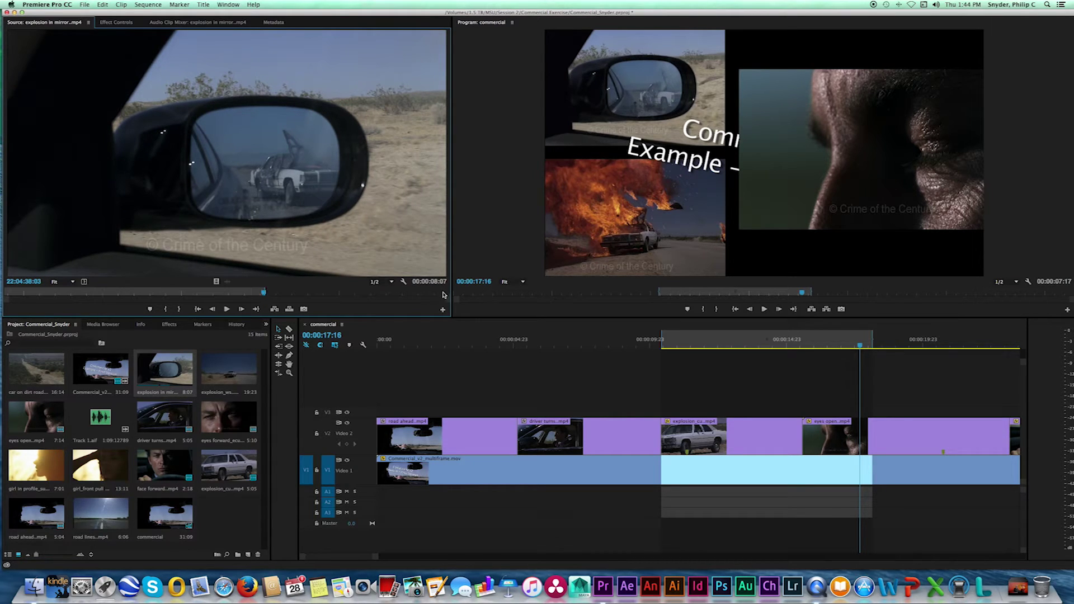
{"action": "left_click", "coordinate": [263, 292]}
{"action": "left_click_drag", "start_coordinate": [263, 292], "coordinate": [249, 295]}
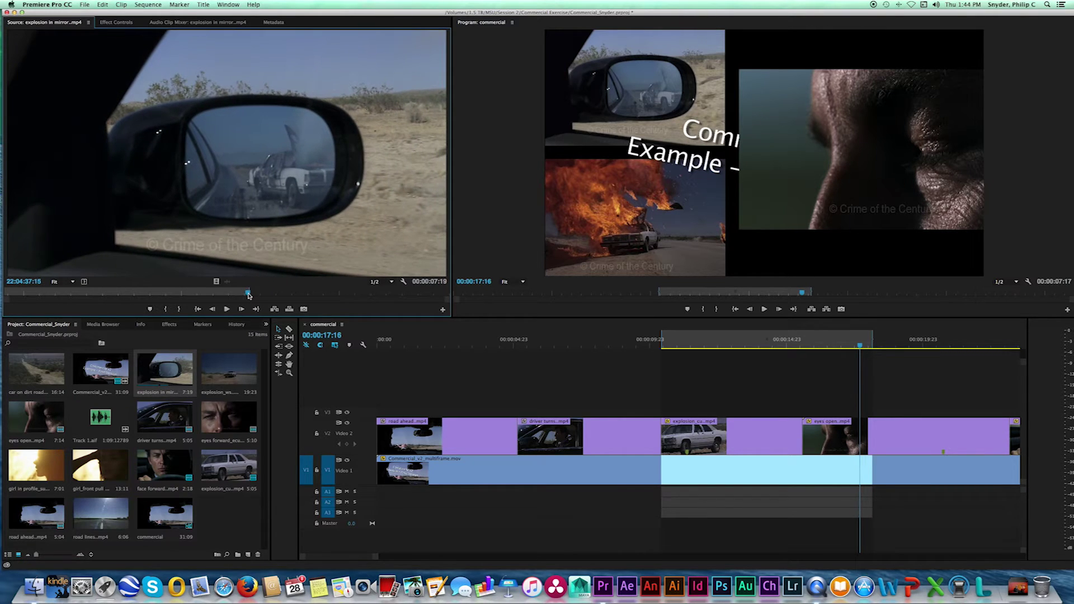
{"action": "key", "text": "Left"}
{"action": "key", "text": "Left"}
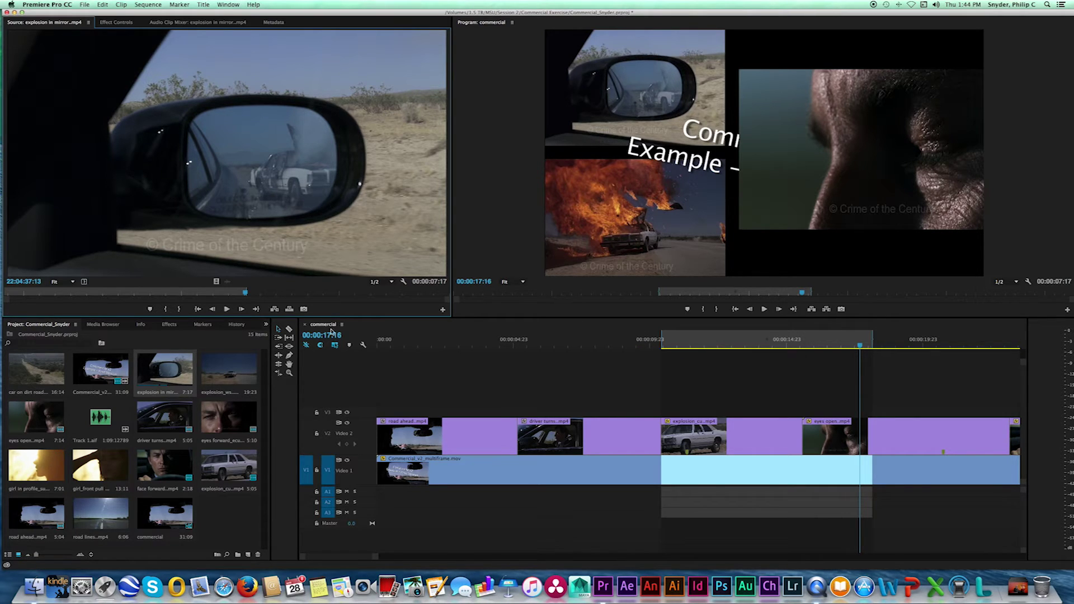
- Overwrite the mirror clip onto Video 3 at 10:10, enlarge Video 3, and select it
{"action": "left_click", "coordinate": [328, 412]}
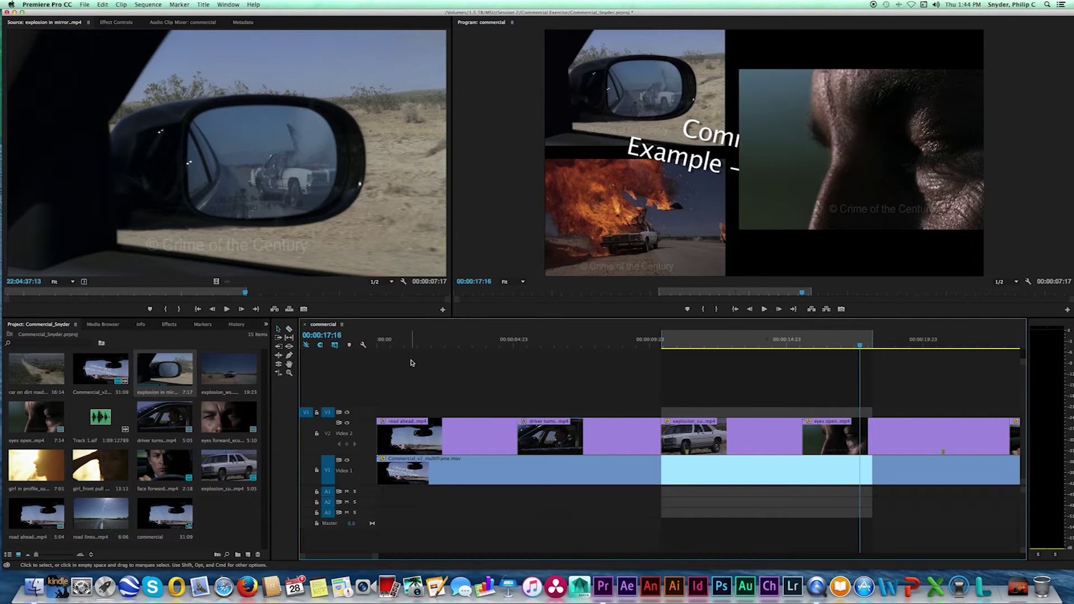
{"action": "left_click", "coordinate": [290, 310]}
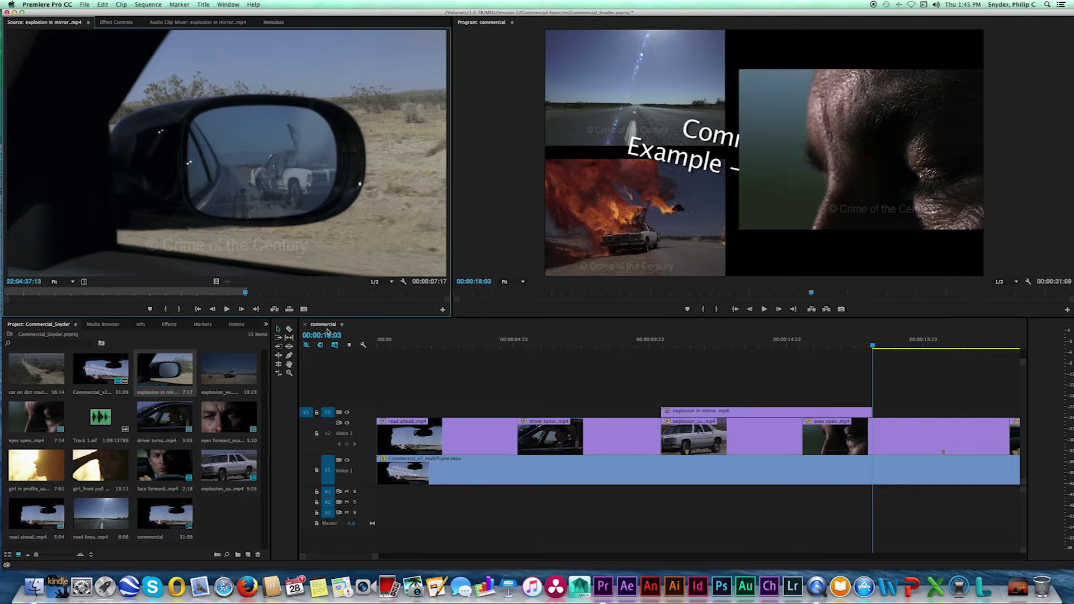
{"action": "left_click", "coordinate": [363, 397]}
{"action": "mouse_move", "coordinate": [363, 396]}
{"action": "left_mouse_down"}
{"action": "mouse_move", "coordinate": [363, 370]}
{"action": "mouse_move", "coordinate": [364, 388]}
{"action": "left_mouse_up"}
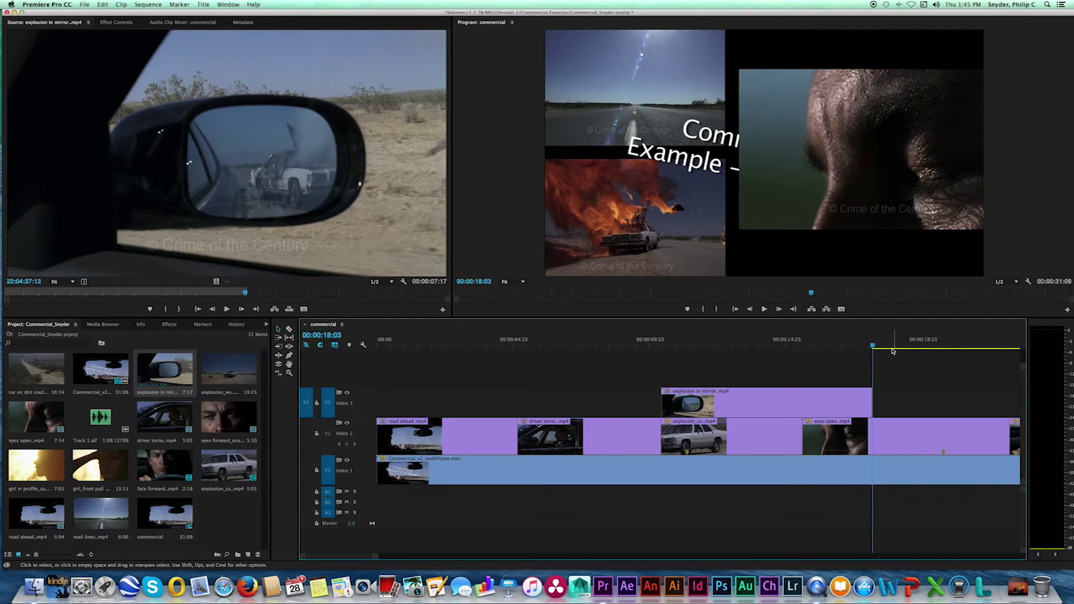
{"action": "left_click", "coordinate": [871, 420]}
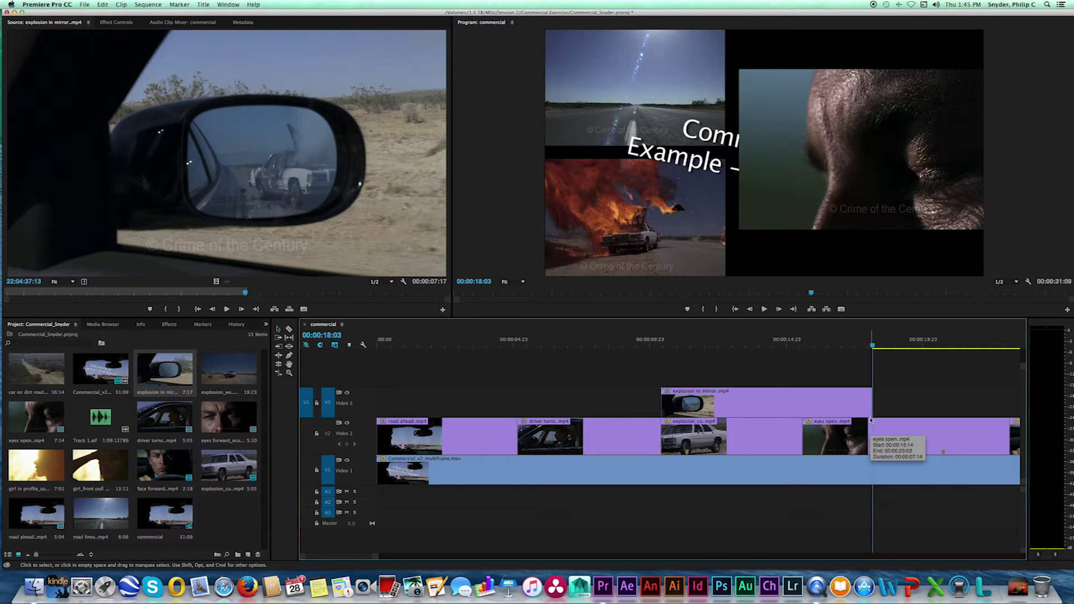
{"action": "left_click", "coordinate": [810, 342]}
{"action": "left_click_drag", "start_coordinate": [809, 342], "coordinate": [722, 346]}
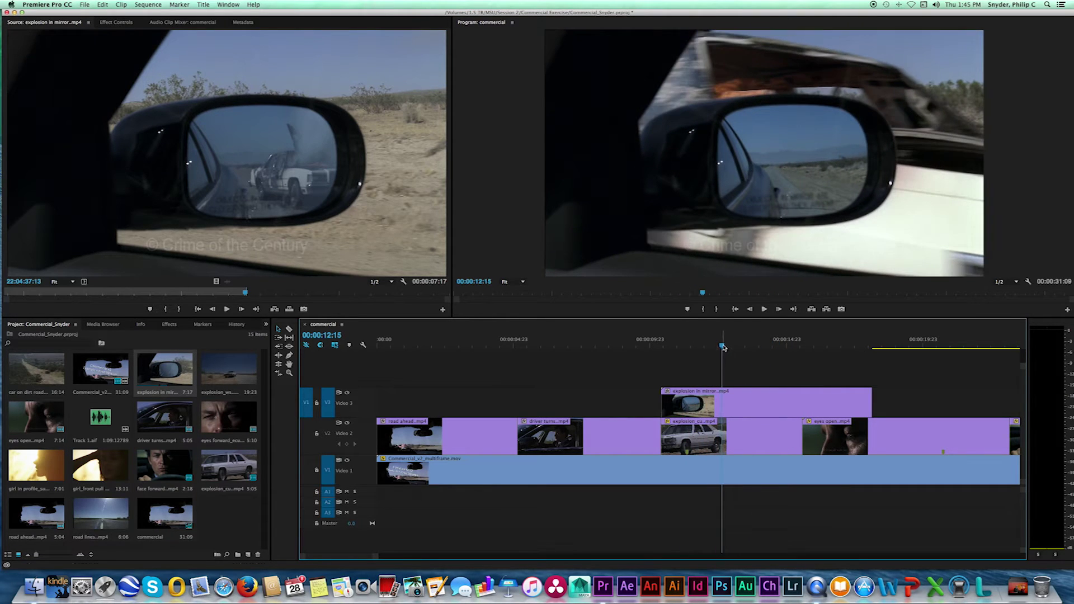
{"action": "left_click", "coordinate": [747, 404]}
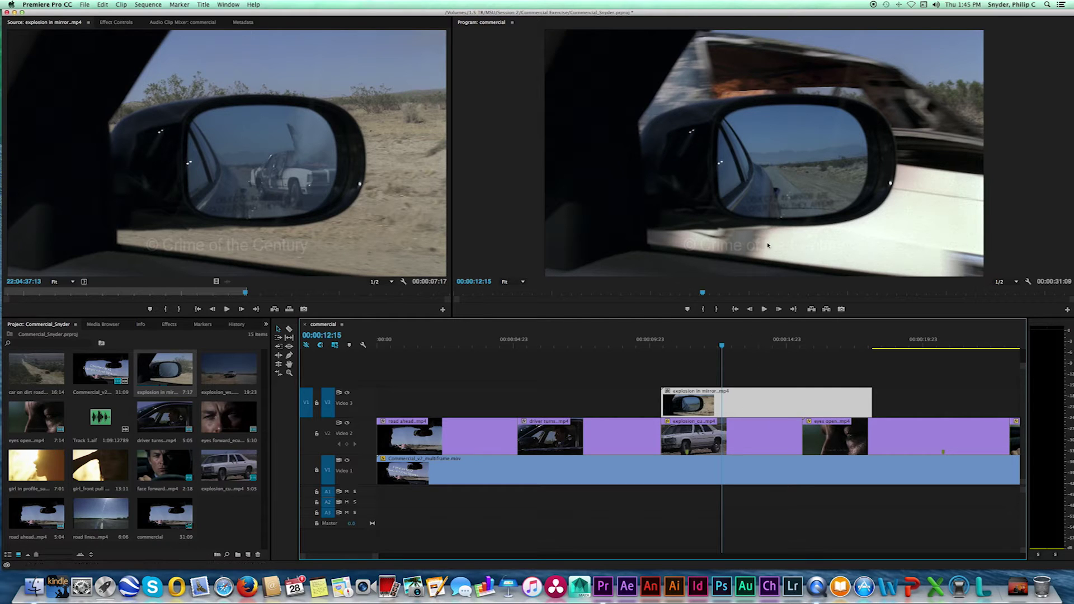
- Scale the mirror clip down in the Program Monitor and move it left
{"action": "left_click", "coordinate": [779, 178]}
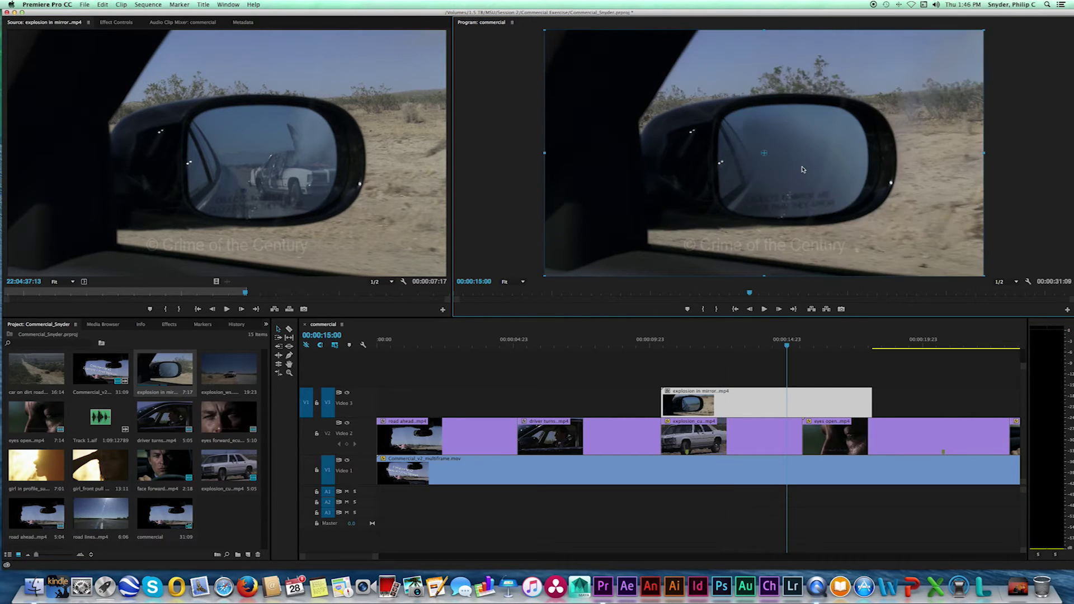
{"action": "left_click_drag", "start_coordinate": [985, 152], "coordinate": [861, 152]}
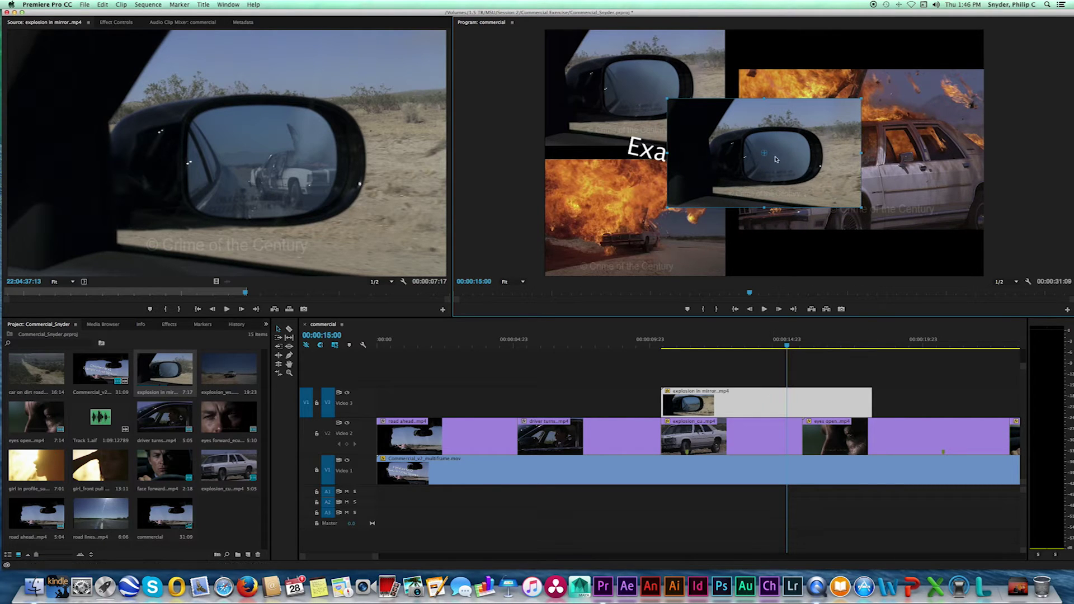
{"action": "left_click_drag", "start_coordinate": [797, 167], "coordinate": [719, 164]}
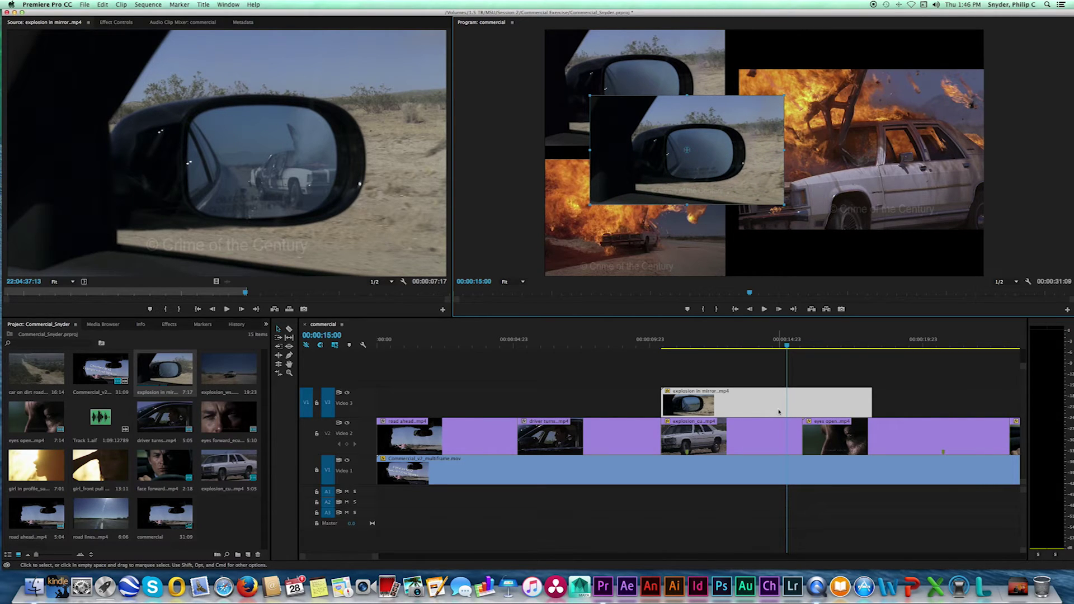
{"action": "left_click", "coordinate": [757, 443]}
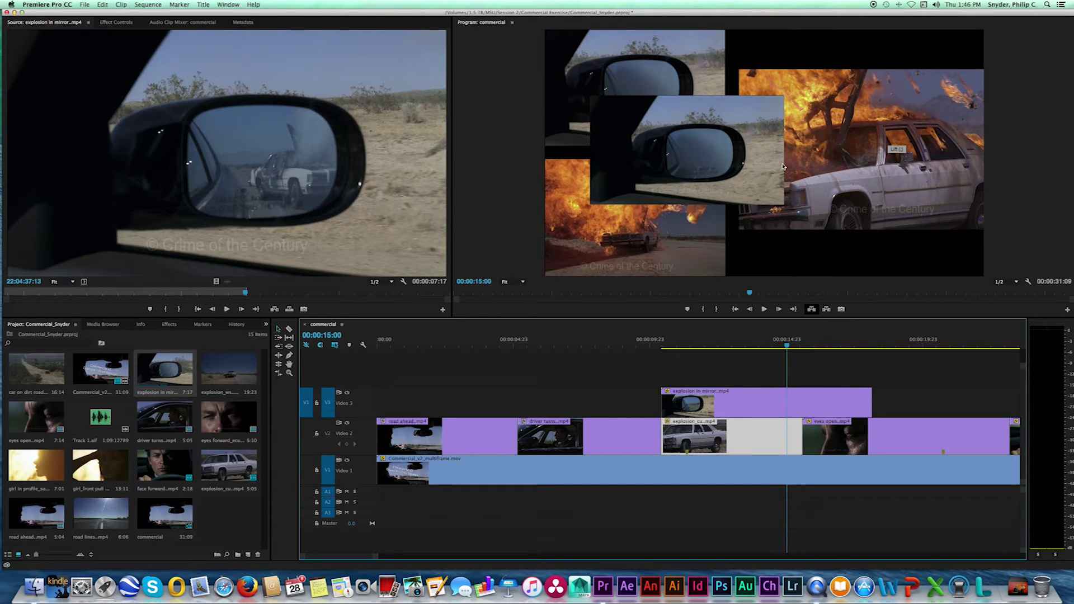
{"action": "left_click", "coordinate": [738, 183]}
- Drag and scale the side-mirror shot to fill the top-left box above the explosion close-up
{"action": "double_click", "coordinate": [722, 168]}
{"action": "left_click_drag", "start_coordinate": [720, 166], "coordinate": [658, 105]}
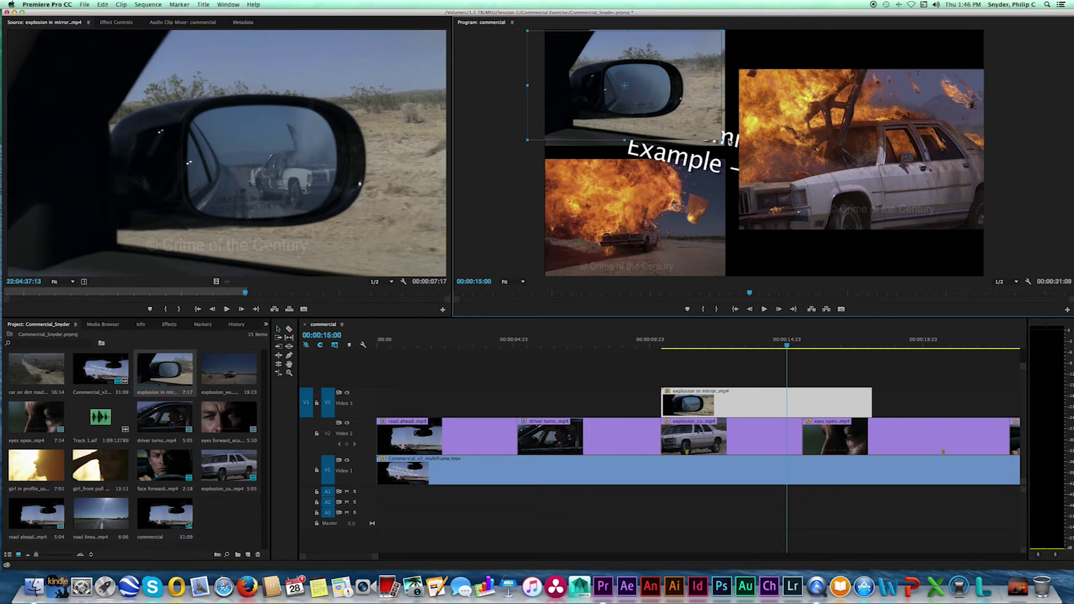
{"action": "left_click_drag", "start_coordinate": [723, 140], "coordinate": [709, 135]}
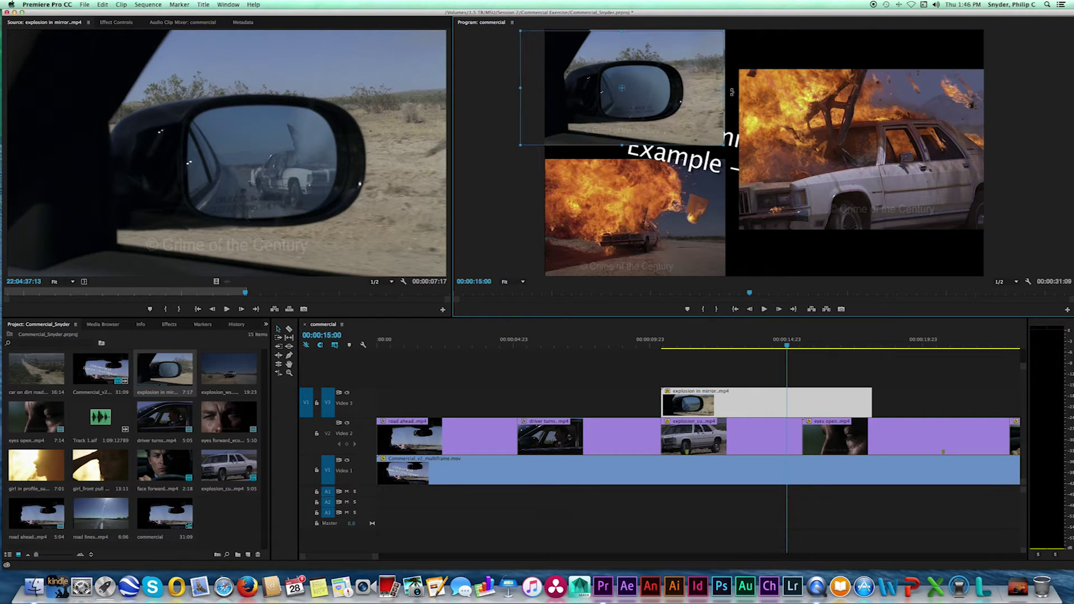
{"action": "left_click", "coordinate": [724, 89]}
{"action": "left_click_drag", "start_coordinate": [724, 88], "coordinate": [679, 81]}
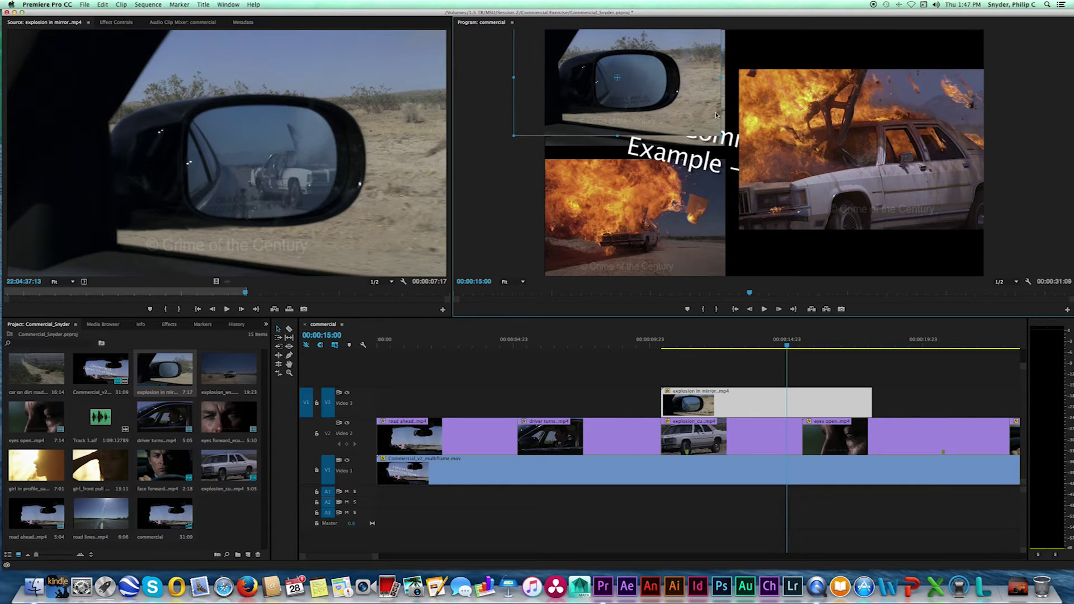
{"action": "left_click_drag", "start_coordinate": [722, 134], "coordinate": [694, 204]}
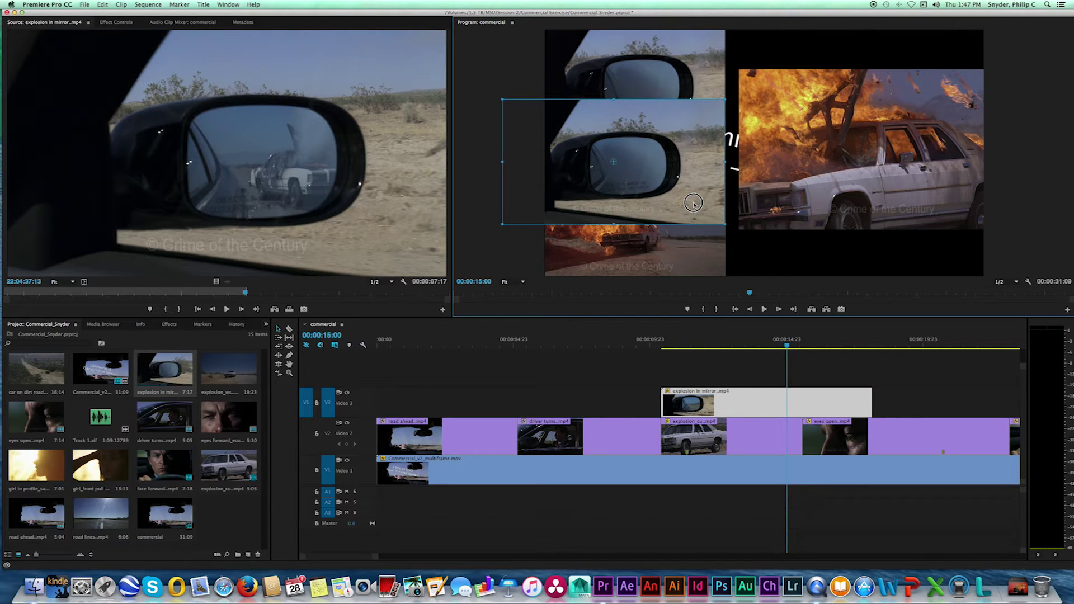
{"action": "left_click_drag", "start_coordinate": [694, 204], "coordinate": [694, 204]}
{"action": "left_click_drag", "start_coordinate": [725, 162], "coordinate": [674, 173]}
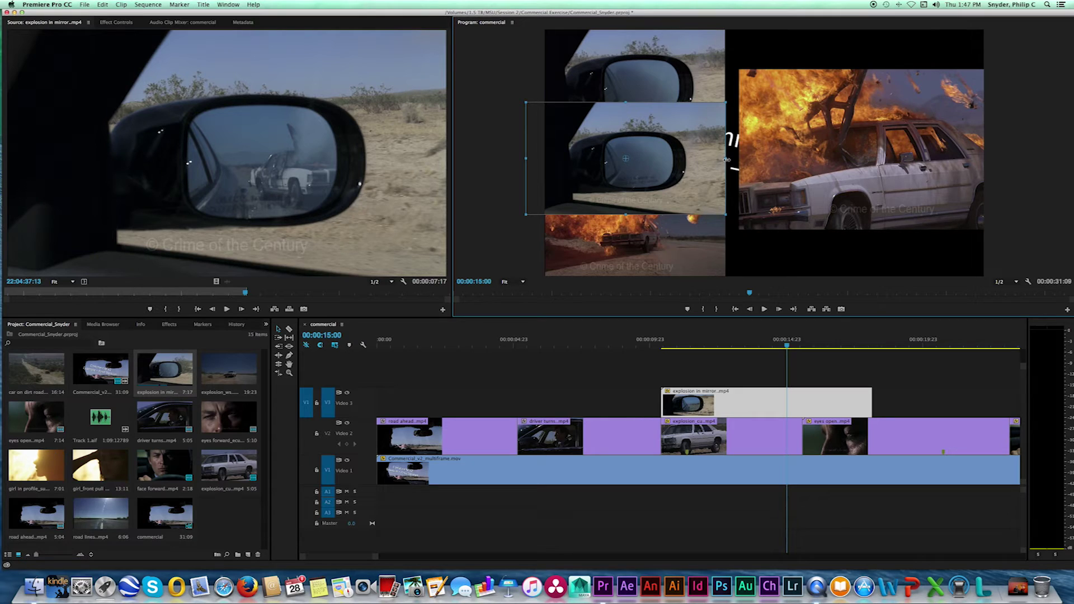
{"action": "left_click_drag", "start_coordinate": [677, 175], "coordinate": [677, 108]}
{"action": "left_click_drag", "start_coordinate": [624, 145], "coordinate": [655, 132]}
{"action": "left_click", "coordinate": [515, 206]}
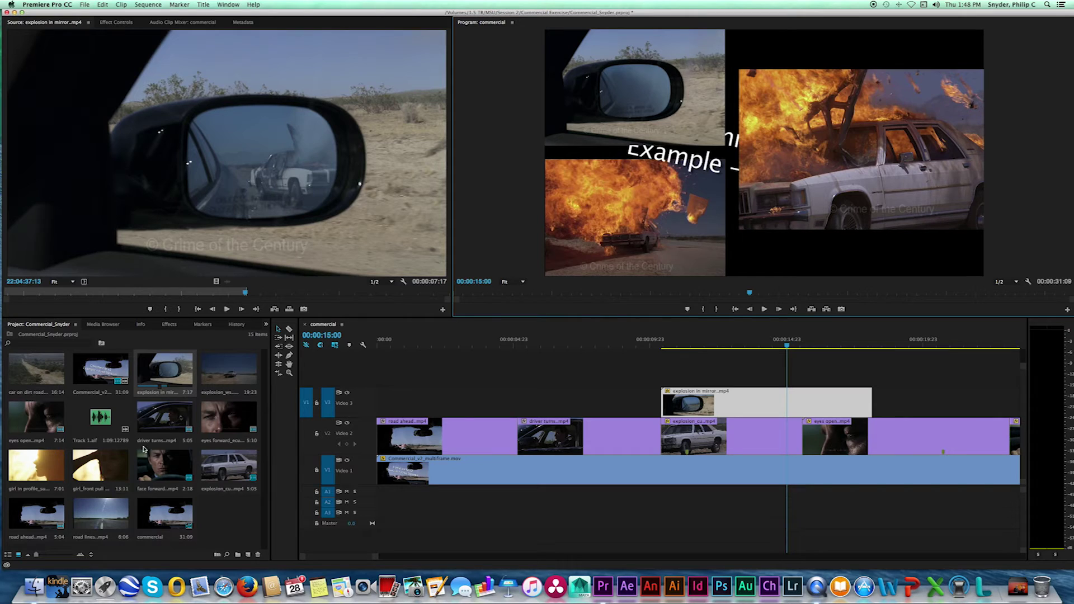
- Preview explosion_ws.mp4 in the Source Monitor and move the sequence playhead back to 10:10
{"action": "double_click", "coordinate": [228, 380]}
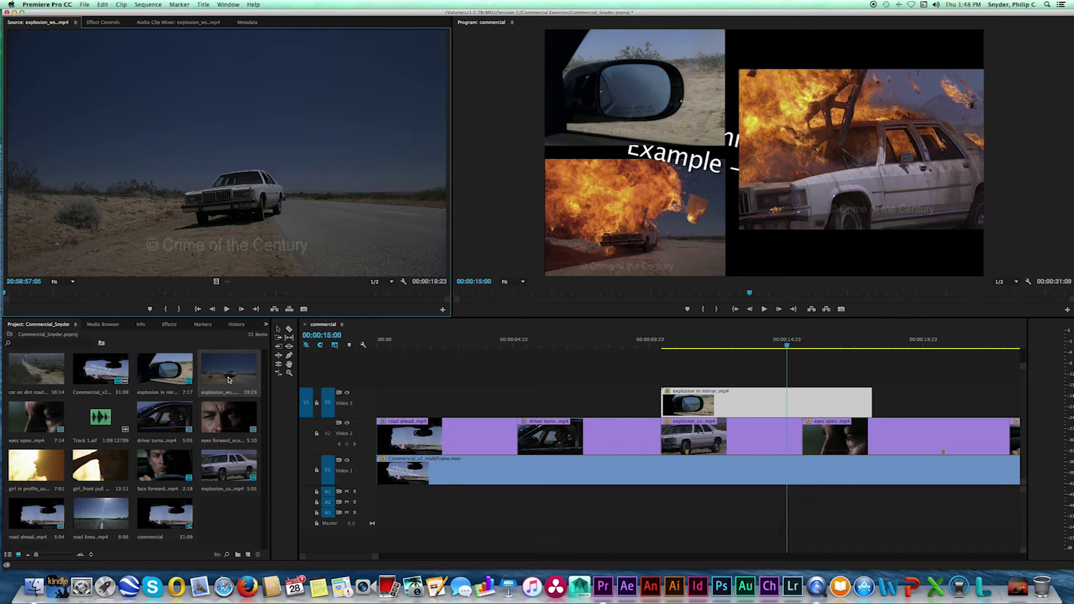
{"action": "mouse_move", "coordinate": [7, 294]}
{"action": "left_mouse_down"}
{"action": "mouse_move", "coordinate": [422, 302]}
{"action": "mouse_move", "coordinate": [2, 290]}
{"action": "left_mouse_up"}
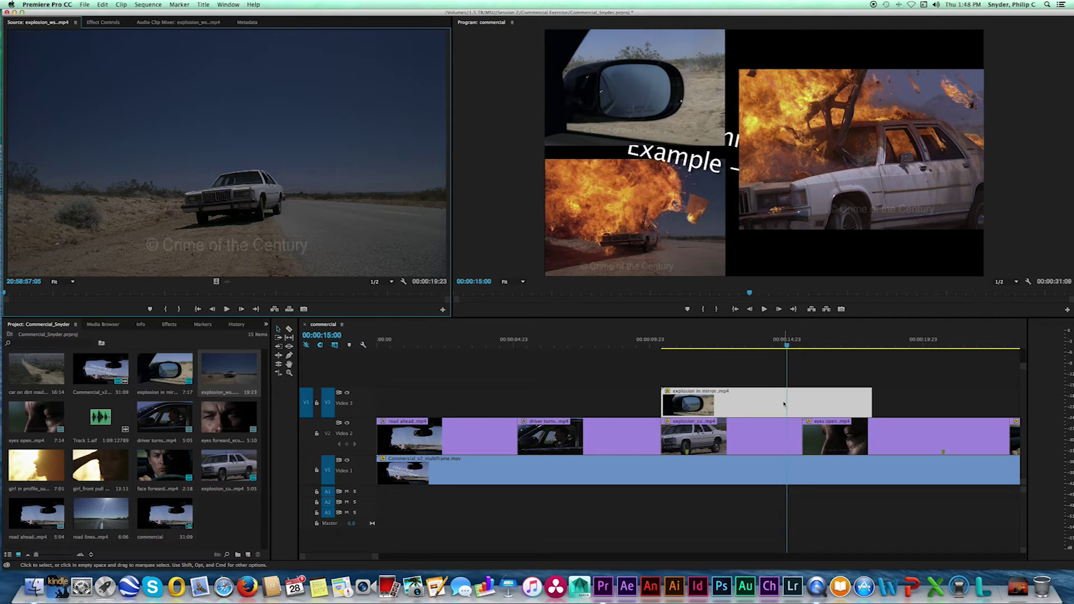
{"action": "left_click_drag", "start_coordinate": [787, 347], "coordinate": [663, 347]}
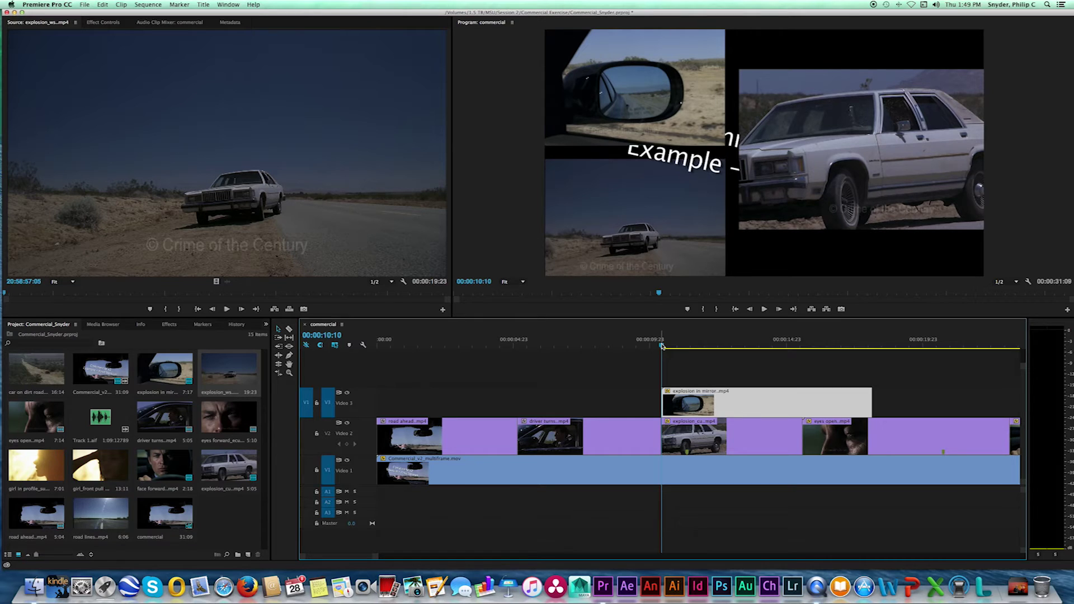
- Mark a sequence In point at 00:00:10:10 and an Out point at 00:00:20:16
{"action": "key", "text": "i"}
{"action": "left_click_drag", "start_coordinate": [662, 346], "coordinate": [712, 348]}
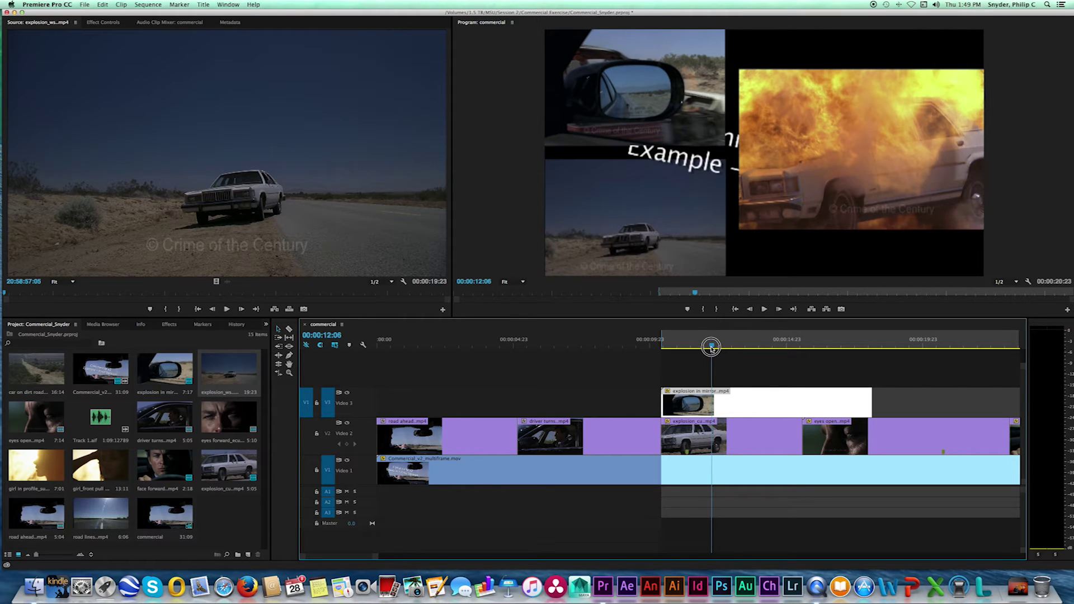
{"action": "left_click_drag", "start_coordinate": [711, 348], "coordinate": [713, 348]}
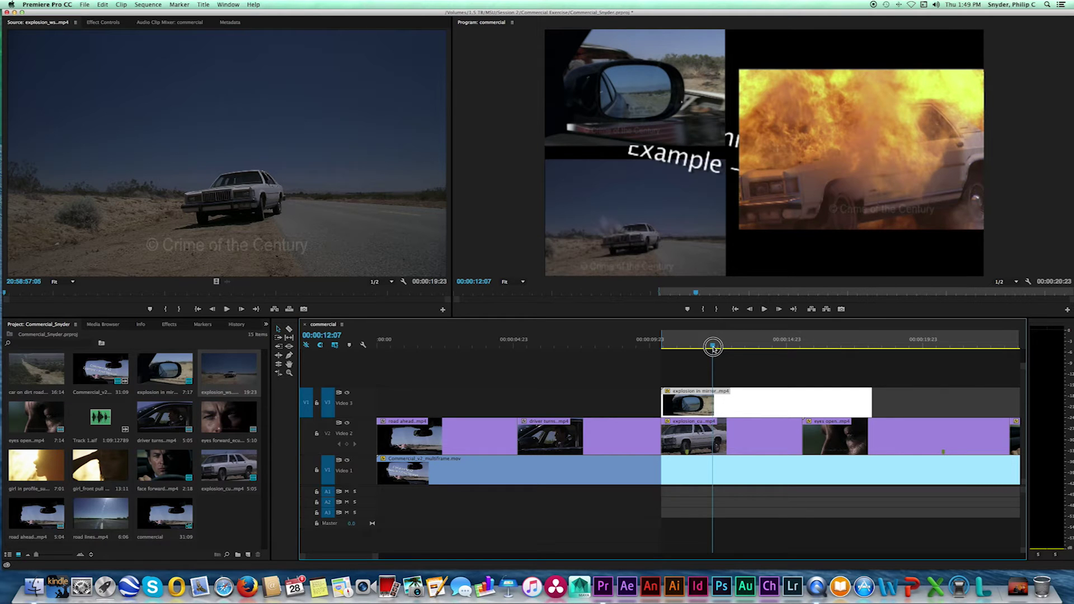
{"action": "mouse_move", "coordinate": [713, 348]}
{"action": "left_mouse_down"}
{"action": "mouse_move", "coordinate": [952, 349]}
{"action": "mouse_move", "coordinate": [942, 350]}
{"action": "left_mouse_up"}
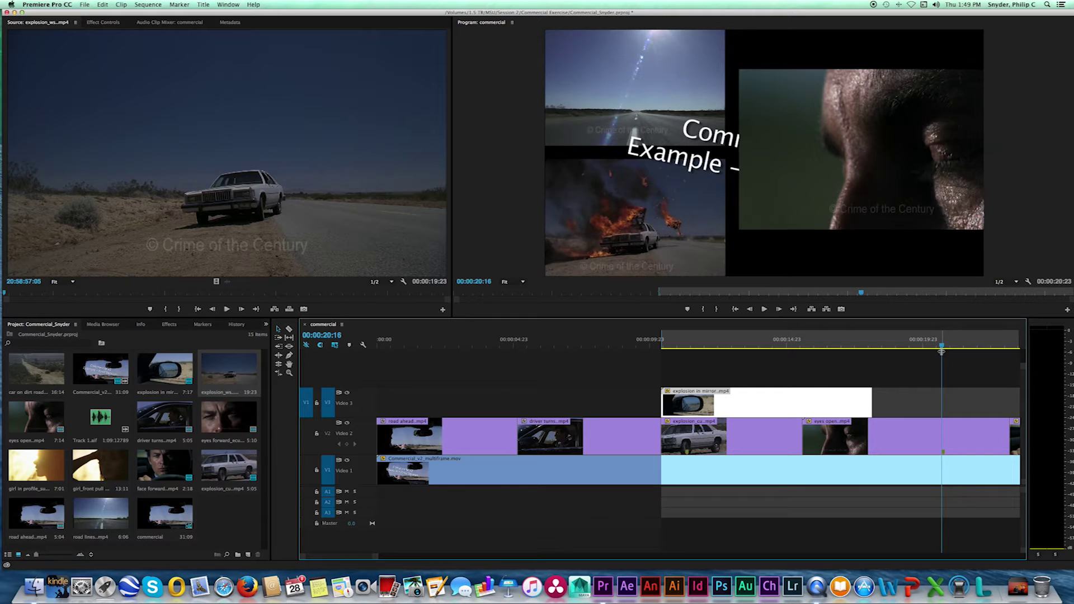
{"action": "key", "text": "o"}
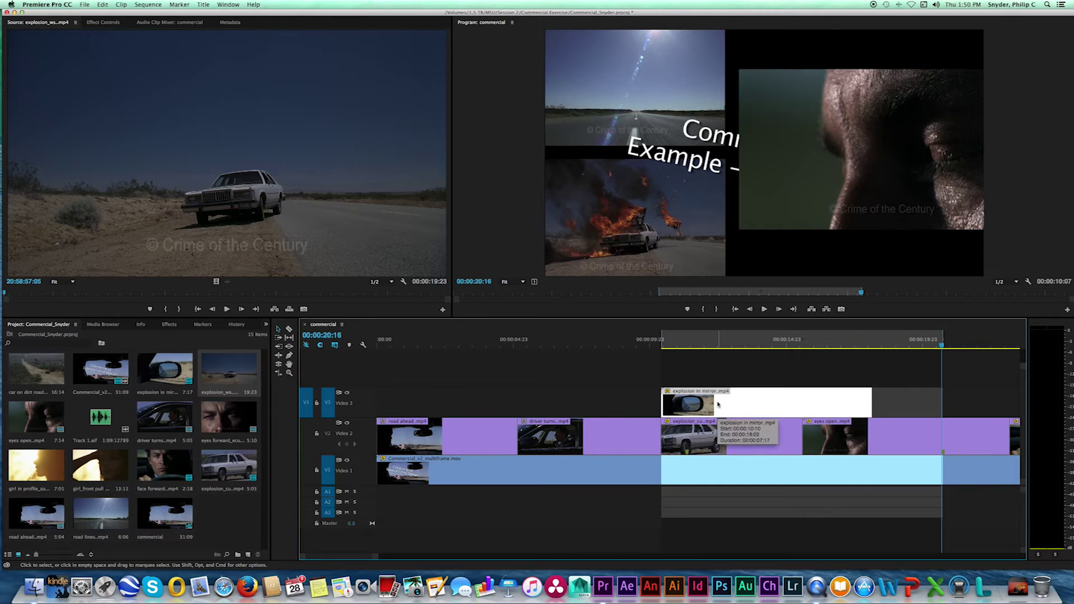
- Load explosion_ws.mp4 in the Source monitor and set its Out point on the burning-car frame
{"action": "double_click", "coordinate": [234, 379]}
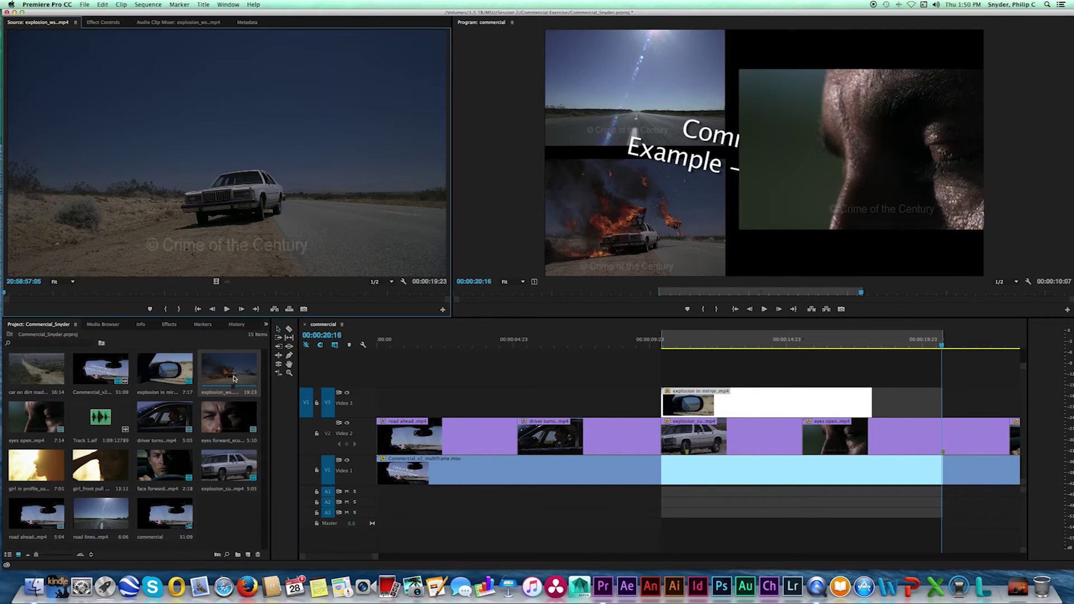
{"action": "left_click", "coordinate": [134, 289]}
{"action": "left_click_drag", "start_coordinate": [133, 289], "coordinate": [5, 290]}
{"action": "left_click_drag", "start_coordinate": [5, 296], "coordinate": [232, 297]}
{"action": "key", "text": "o"}
{"action": "key", "text": "o"}
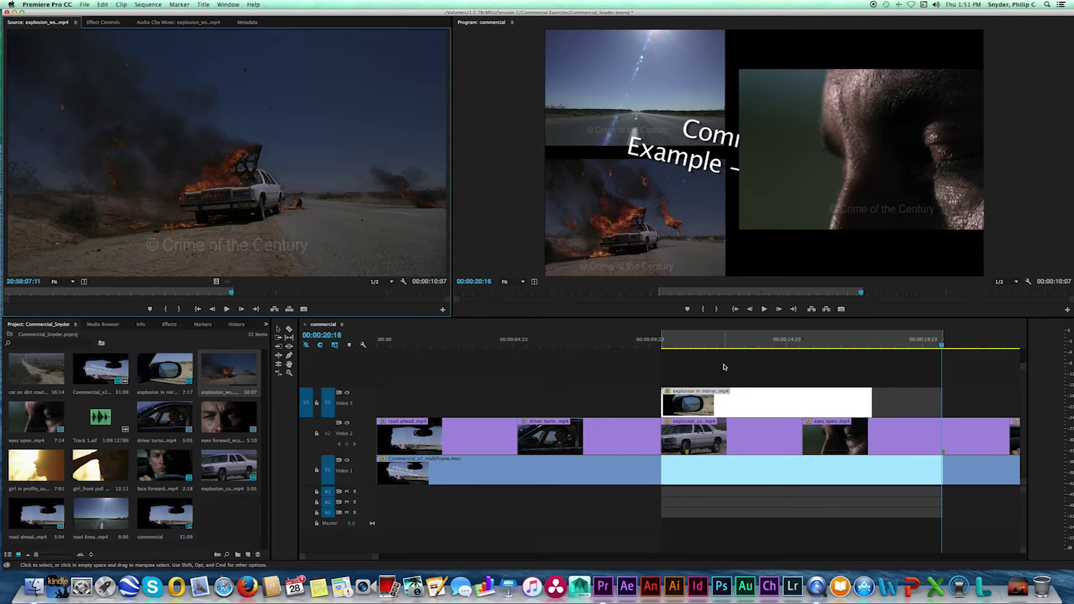
{"action": "left_click_drag", "start_coordinate": [731, 343], "coordinate": [679, 343]}
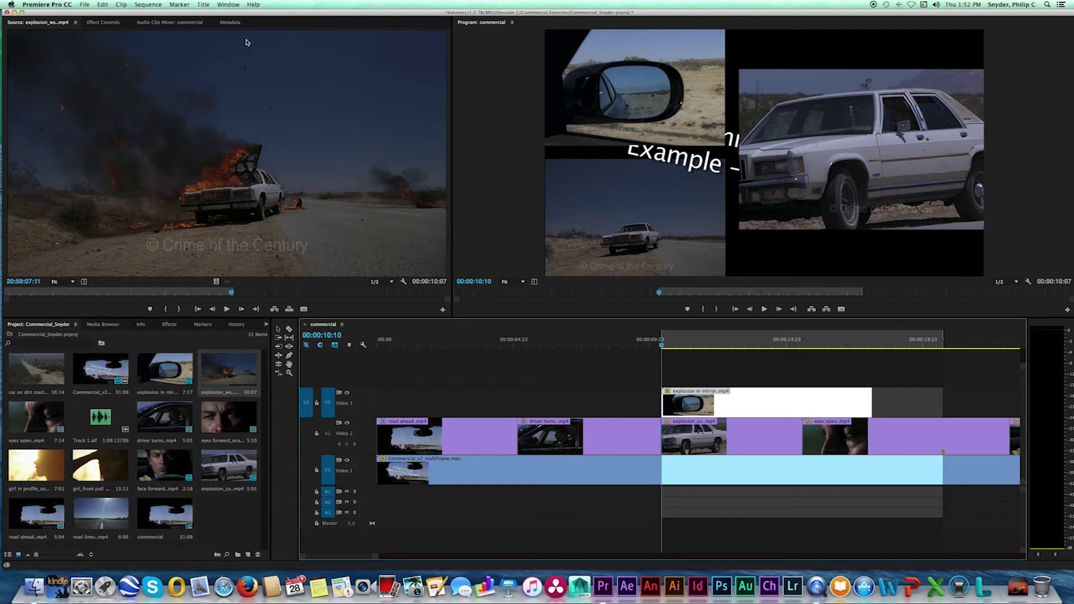
{"action": "left_click", "coordinate": [148, 5]}
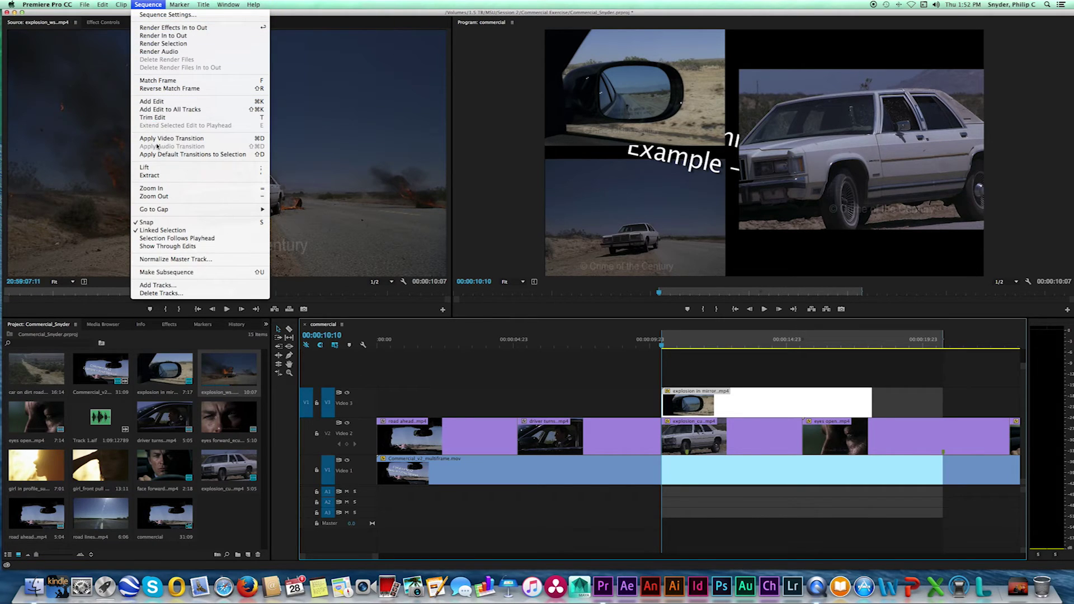
{"action": "left_click", "coordinate": [172, 286]}
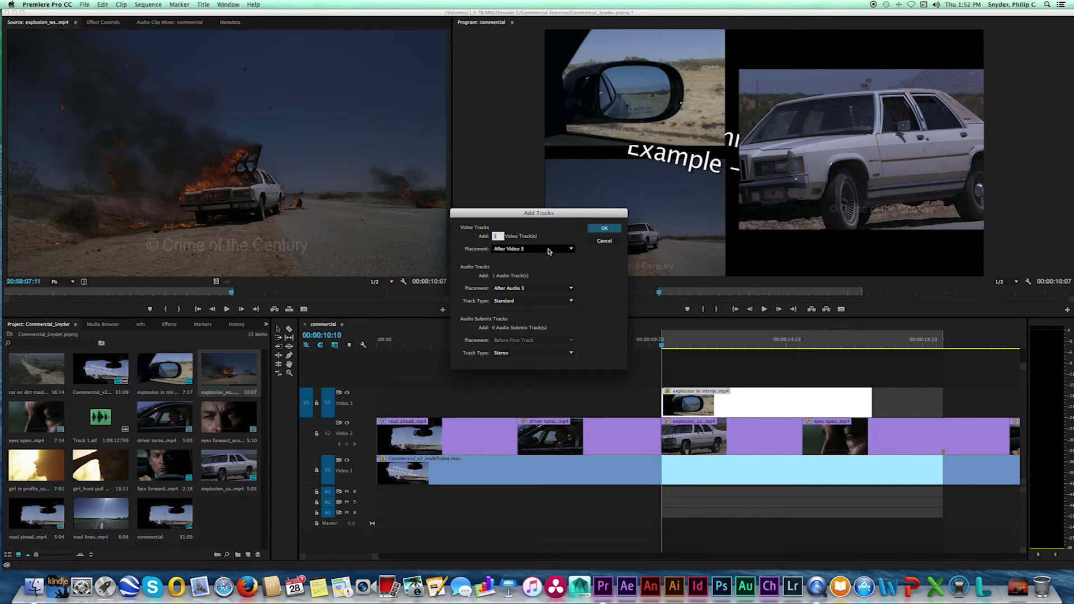
{"action": "type", "text": "2"}
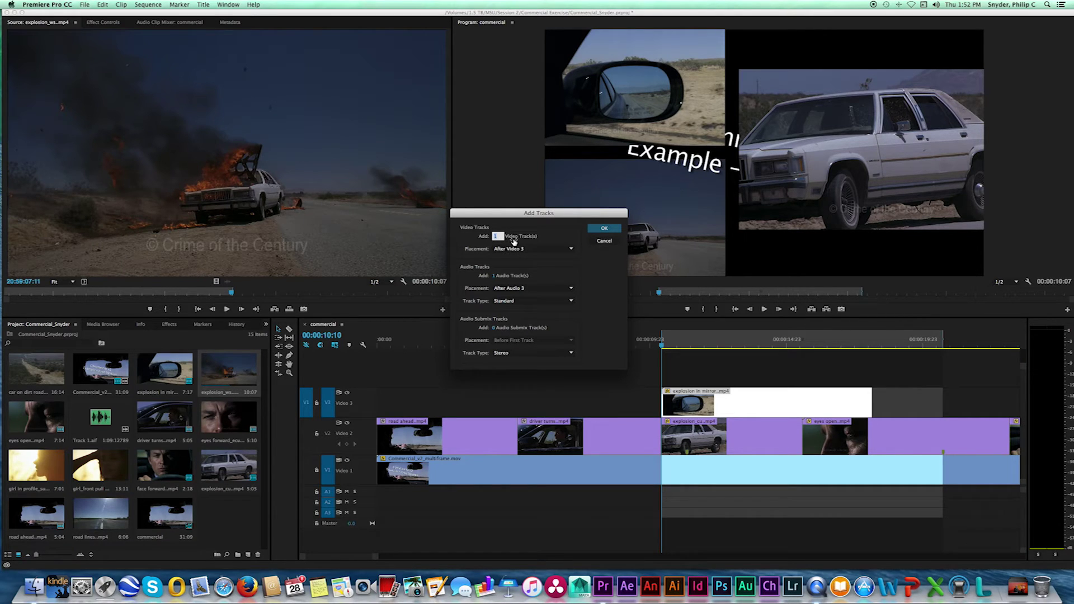
{"action": "left_click", "coordinate": [606, 229]}
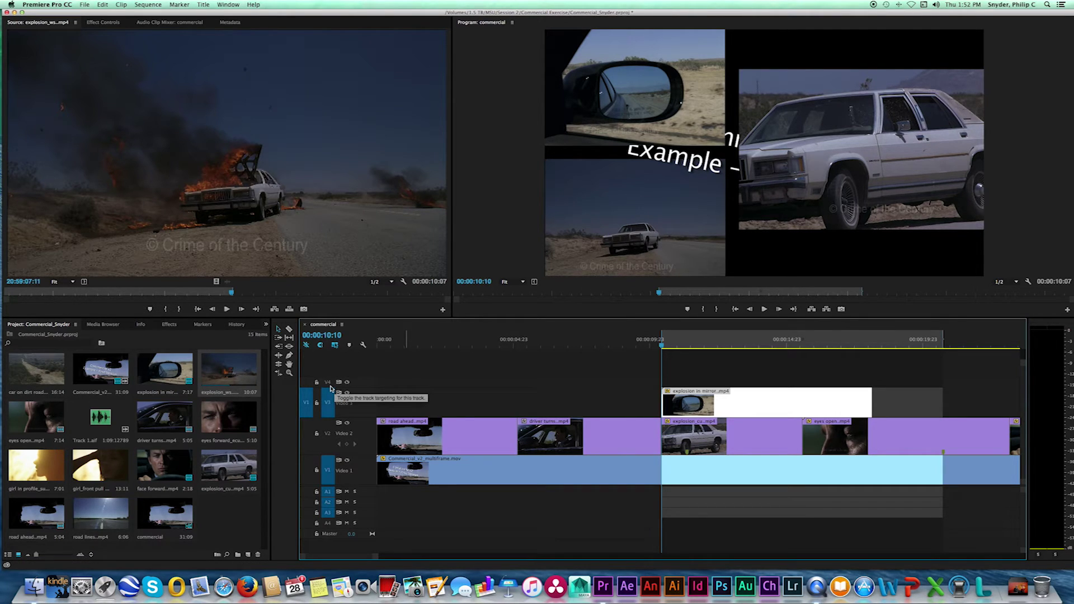
{"action": "key", "text": "super+z"}
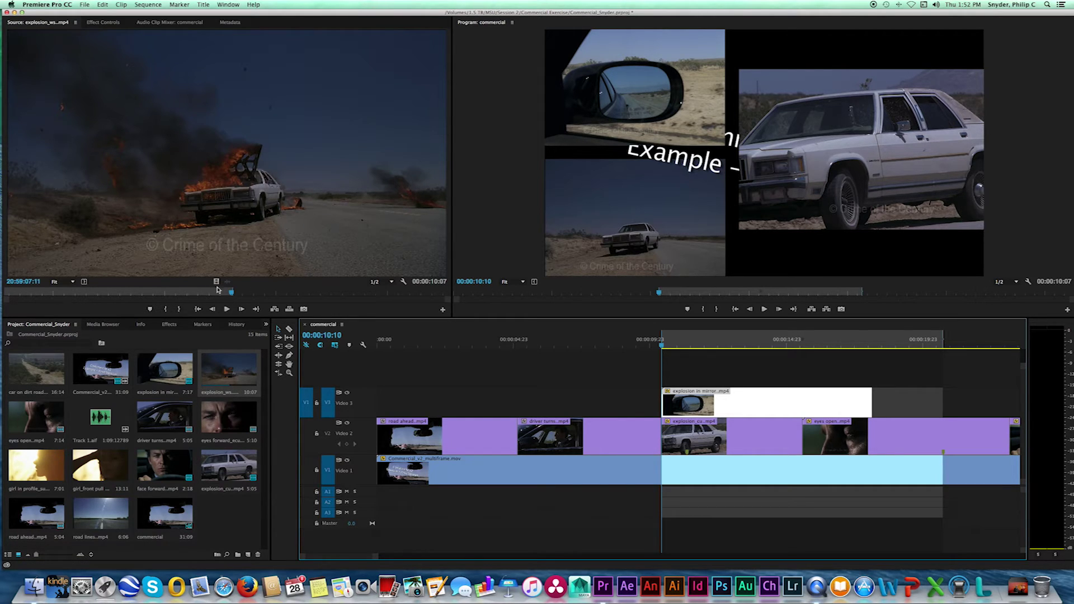
- Drop explosion_ws video only onto a new Video 4 track and select that clip
{"action": "left_click_drag", "start_coordinate": [216, 282], "coordinate": [663, 371]}
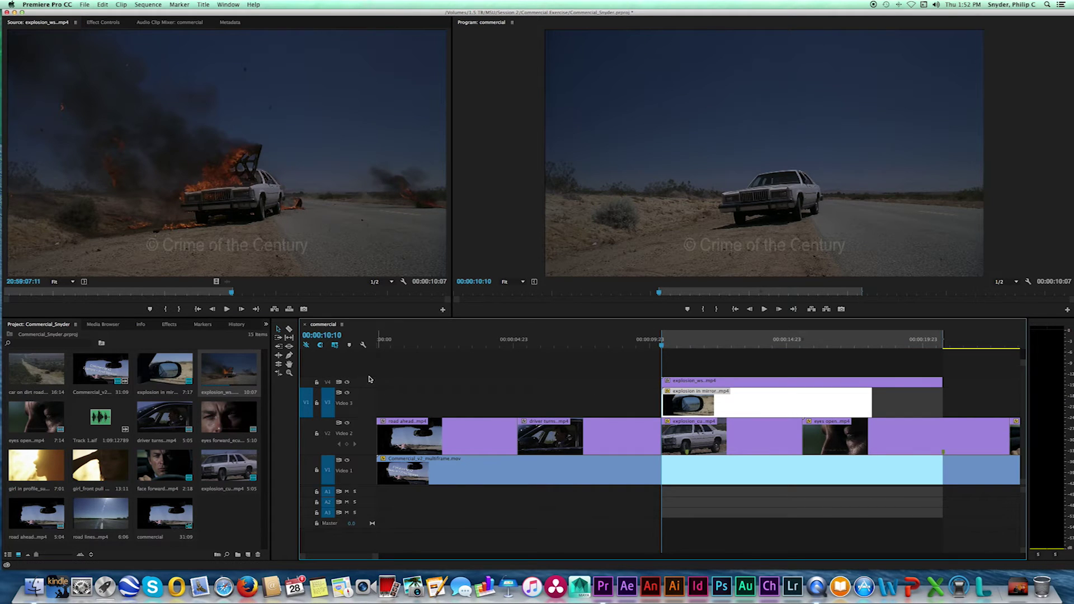
{"action": "left_click_drag", "start_coordinate": [369, 378], "coordinate": [372, 357]}
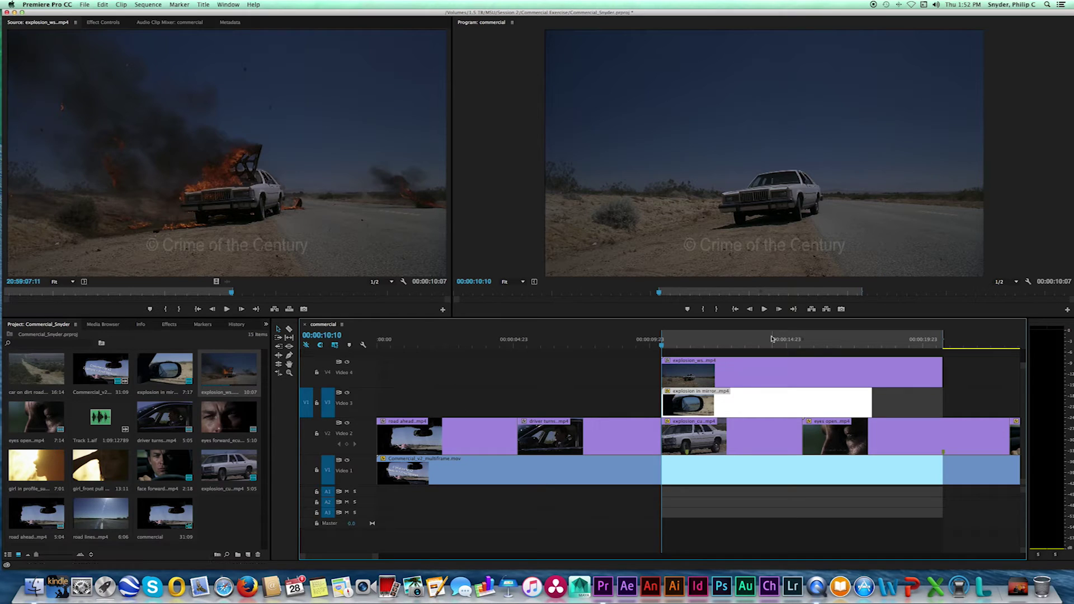
{"action": "left_click", "coordinate": [679, 346]}
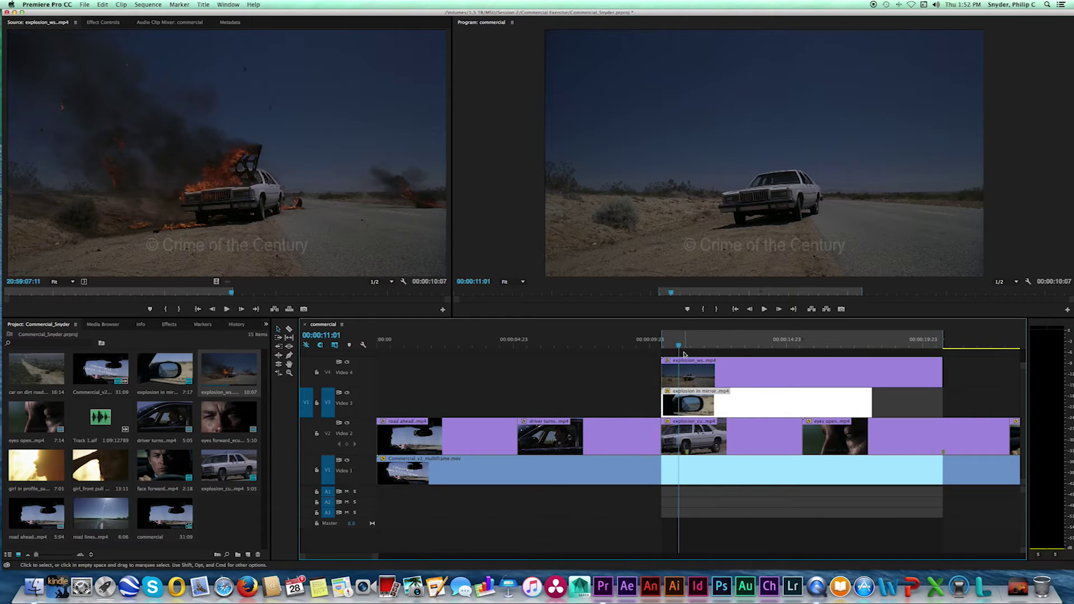
{"action": "left_click", "coordinate": [698, 376]}
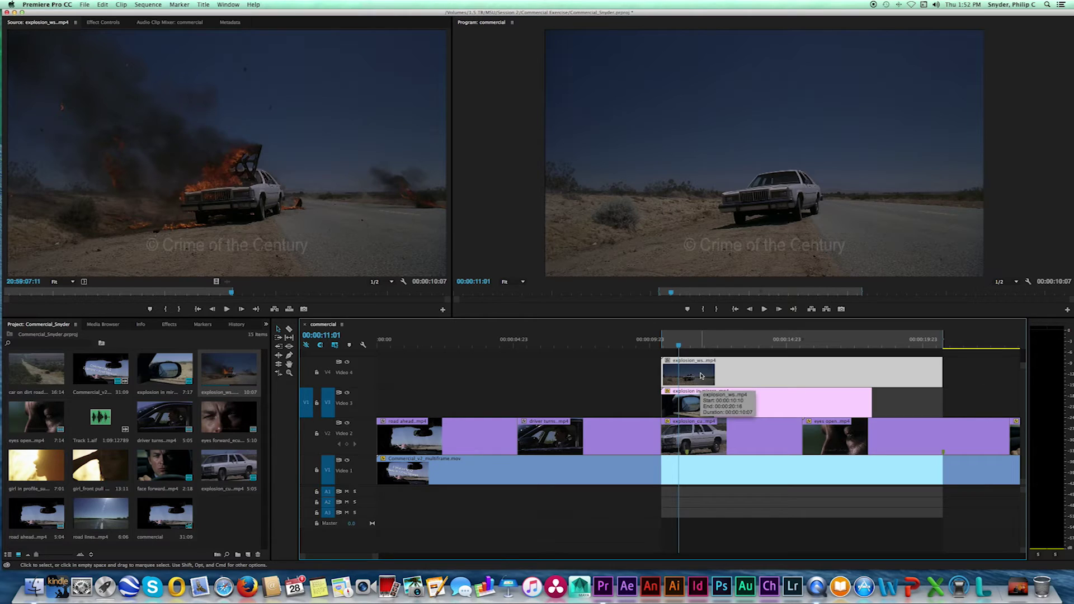
- Scale the explosion_ws frame down and move it toward the upper right of the split-screen
{"action": "left_click", "coordinate": [785, 185]}
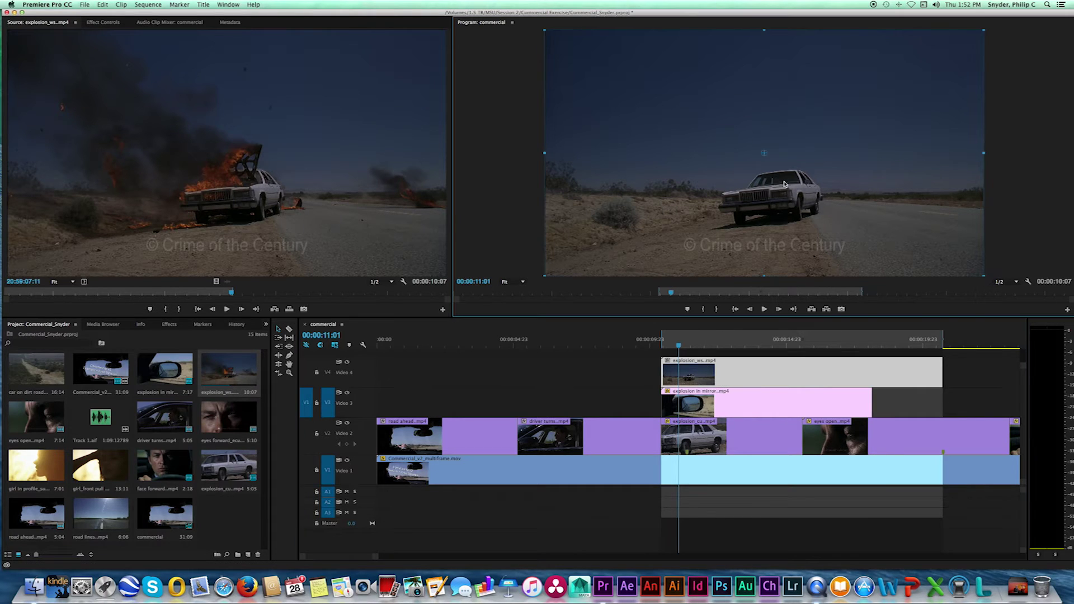
{"action": "left_click_drag", "start_coordinate": [984, 153], "coordinate": [893, 161]}
{"action": "left_click_drag", "start_coordinate": [770, 151], "coordinate": [597, 233]}
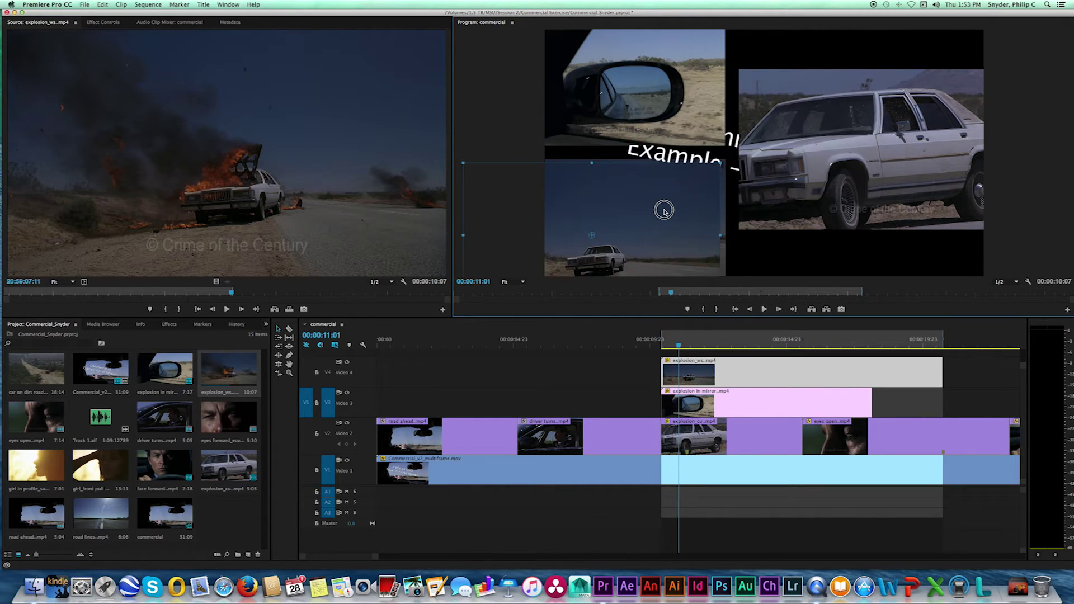
{"action": "left_click_drag", "start_coordinate": [665, 210], "coordinate": [835, 104]}
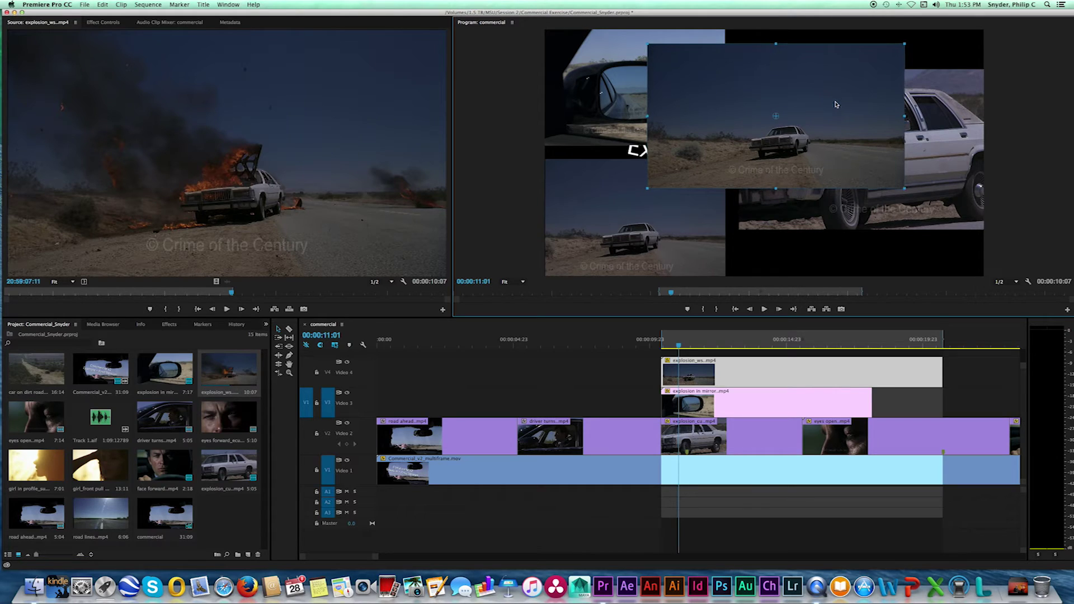
- Bring up the Effects panel
{"action": "left_click", "coordinate": [168, 325]}
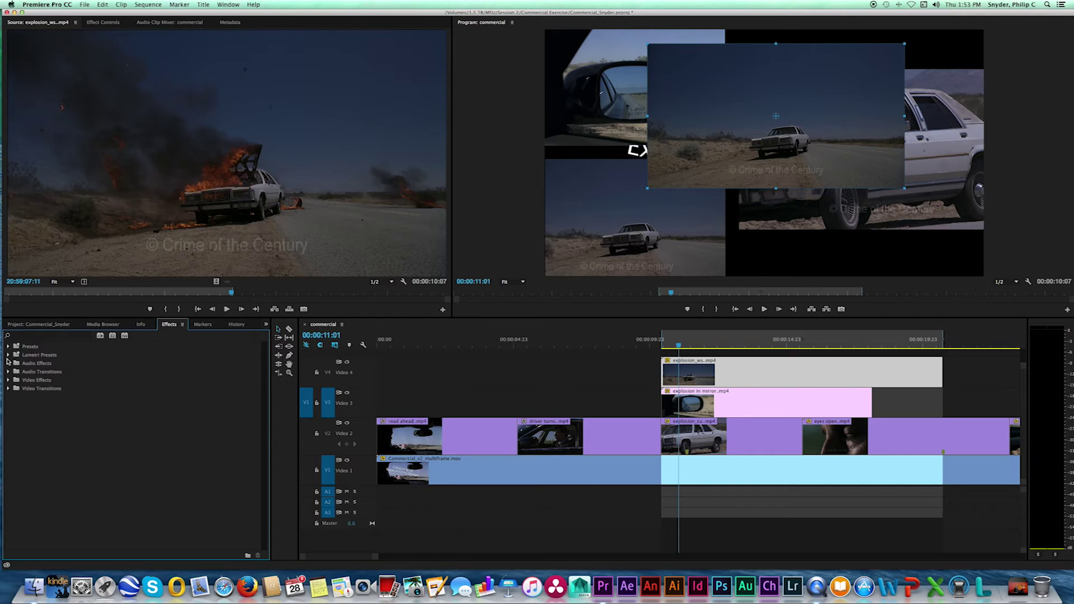
- Search effects for 'crop' and drag Transform > Crop onto the explosion_ws clip on V4
{"action": "left_click", "coordinate": [51, 337]}
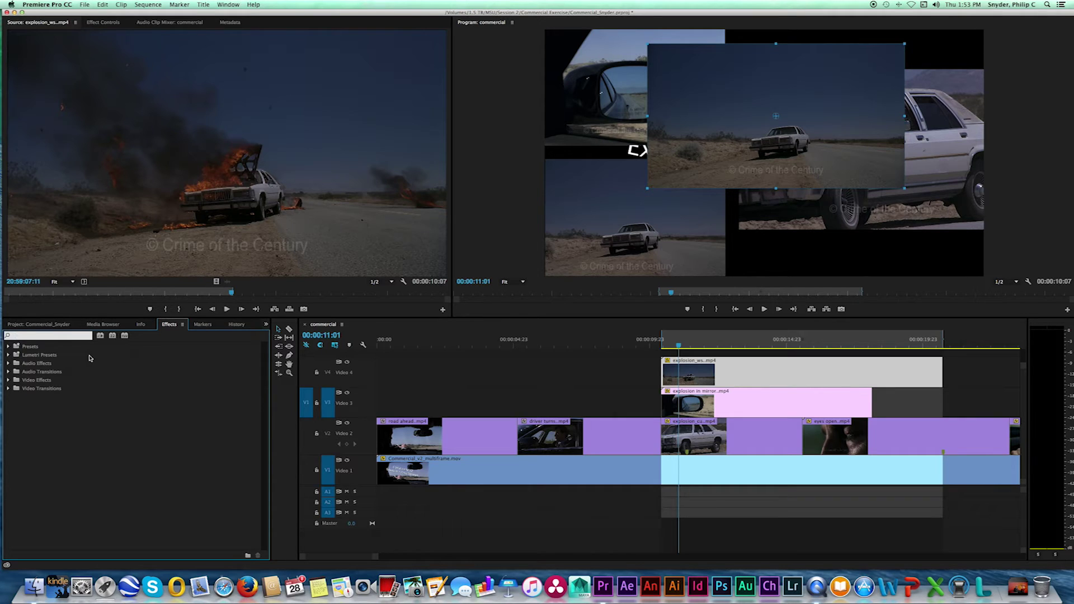
{"action": "type", "text": "crop"}
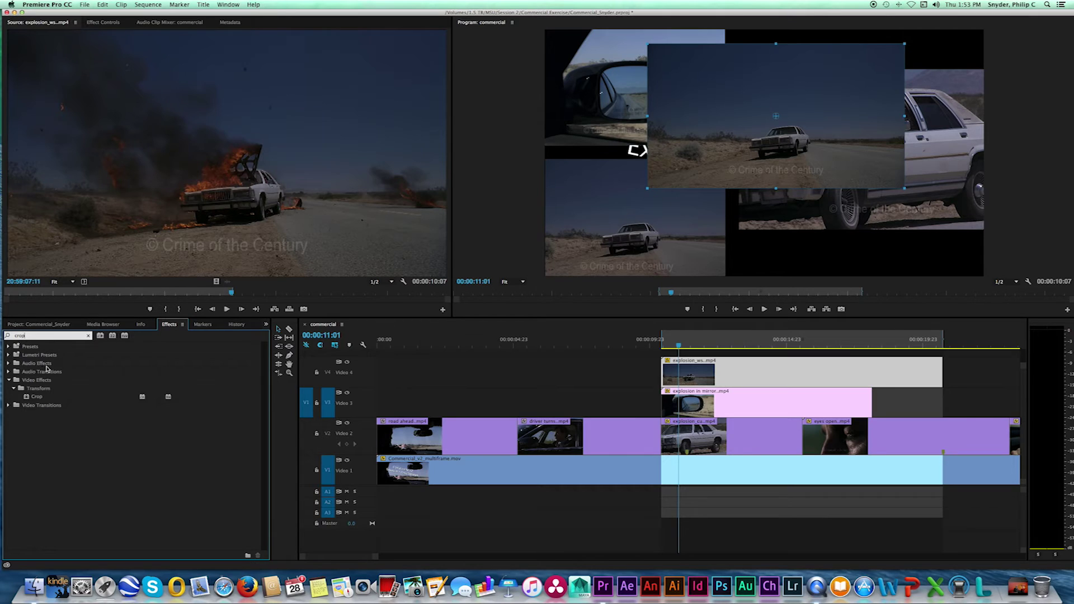
{"action": "left_click", "coordinate": [26, 398]}
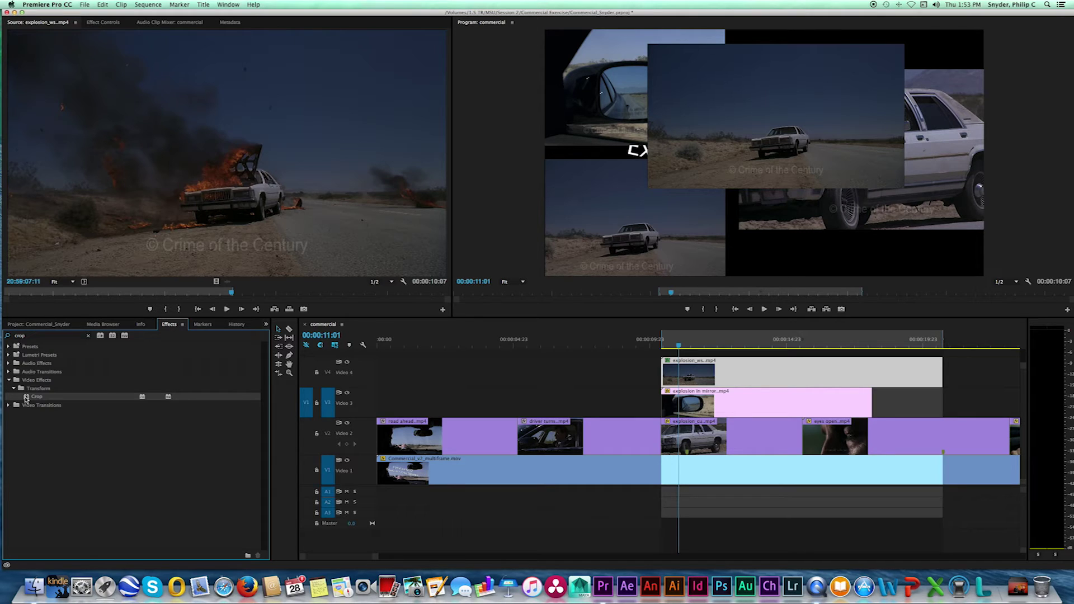
{"action": "left_click_drag", "start_coordinate": [26, 399], "coordinate": [718, 376]}
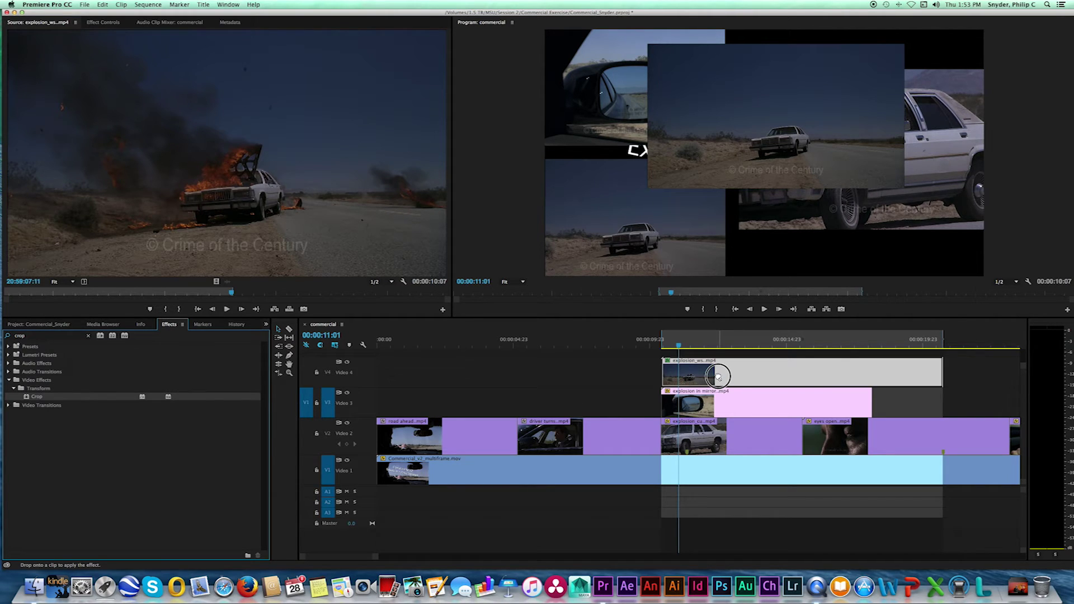
{"action": "left_click_drag", "start_coordinate": [718, 376], "coordinate": [649, 376]}
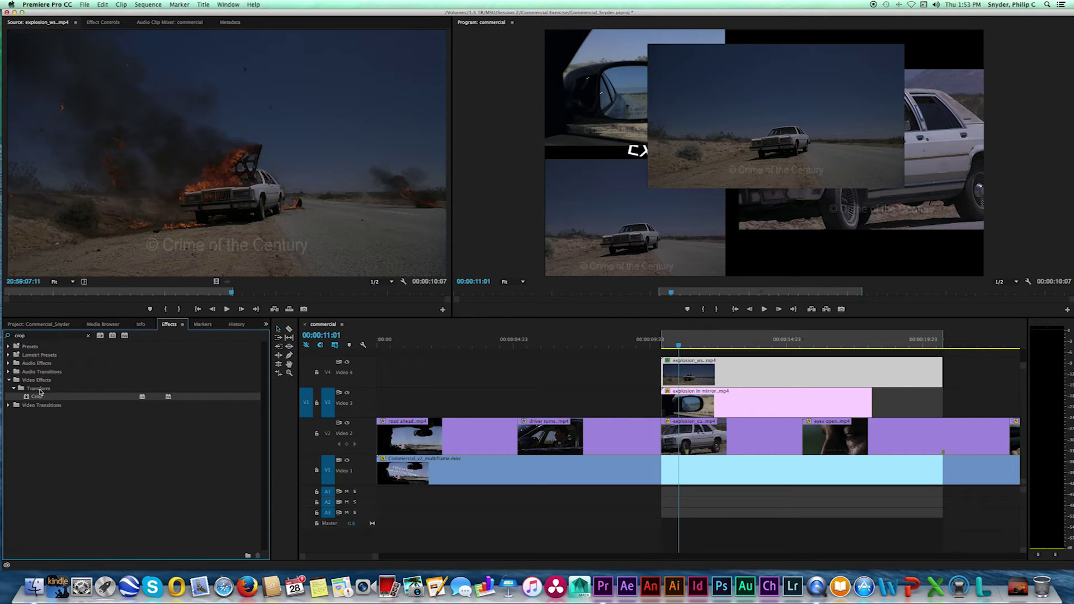
{"action": "left_click", "coordinate": [704, 374]}
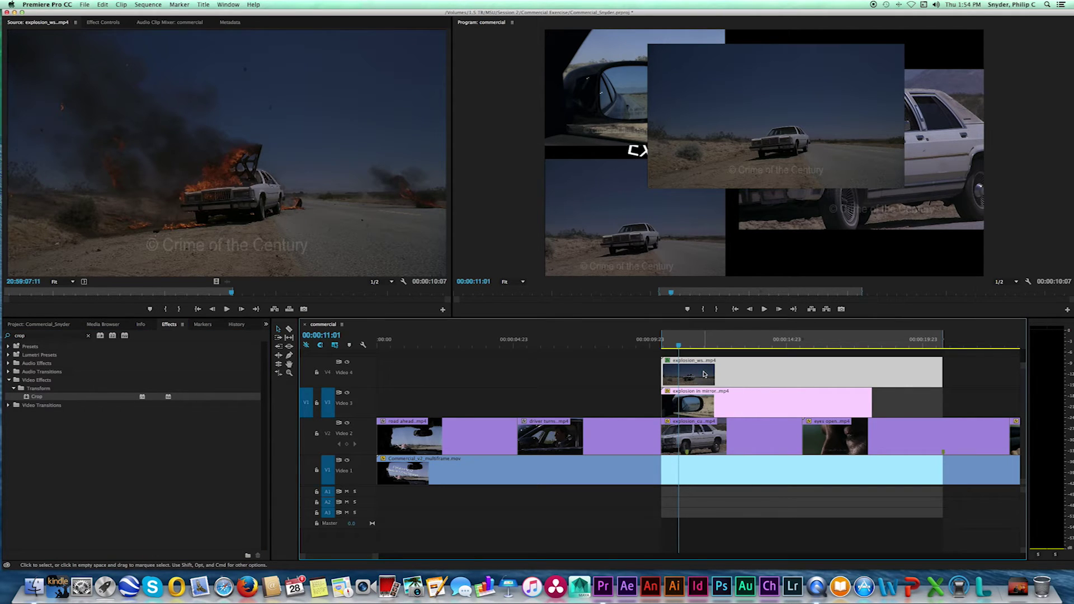
{"action": "left_click", "coordinate": [727, 373]}
- Crop the right side of explosion_ws to 15% and shift it down and right over the lower-middle panel
{"action": "left_click", "coordinate": [101, 23]}
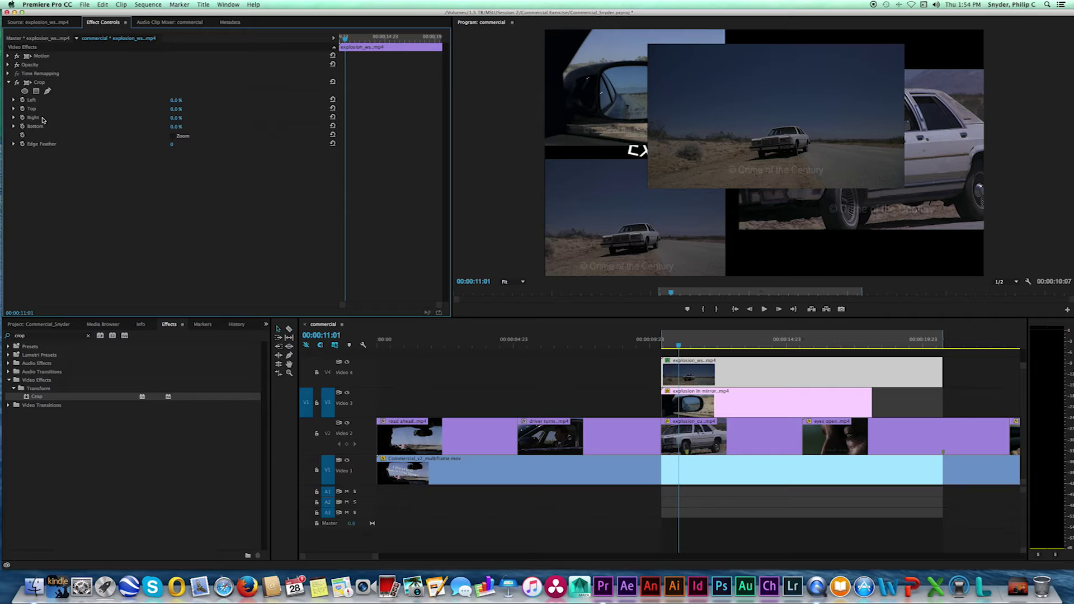
{"action": "left_click_drag", "start_coordinate": [175, 118], "coordinate": [237, 118]}
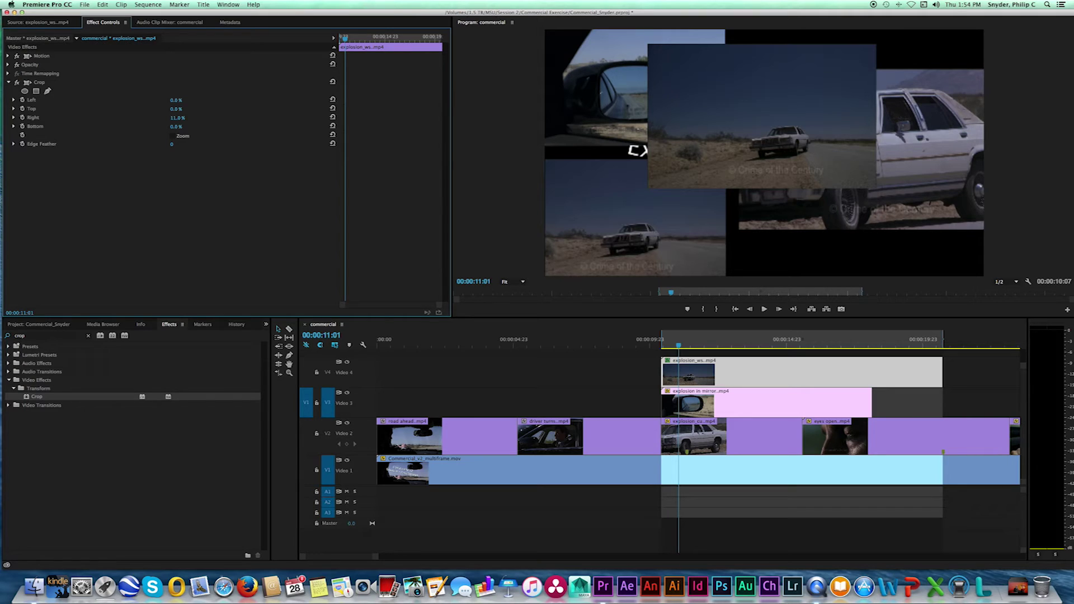
{"action": "left_click_drag", "start_coordinate": [238, 118], "coordinate": [249, 118]}
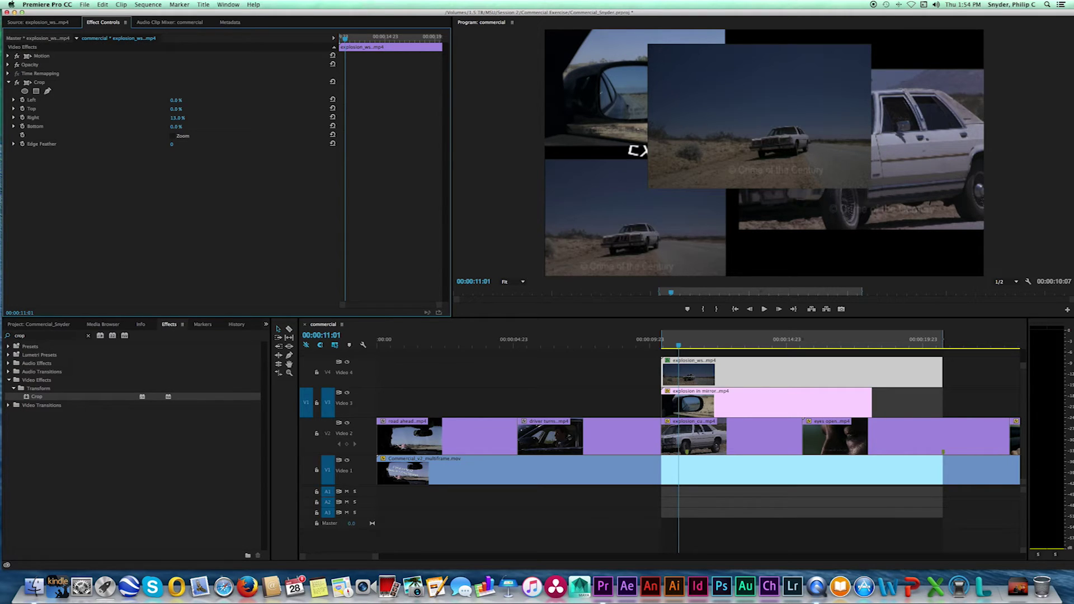
{"action": "left_click_drag", "start_coordinate": [760, 122], "coordinate": [773, 221]}
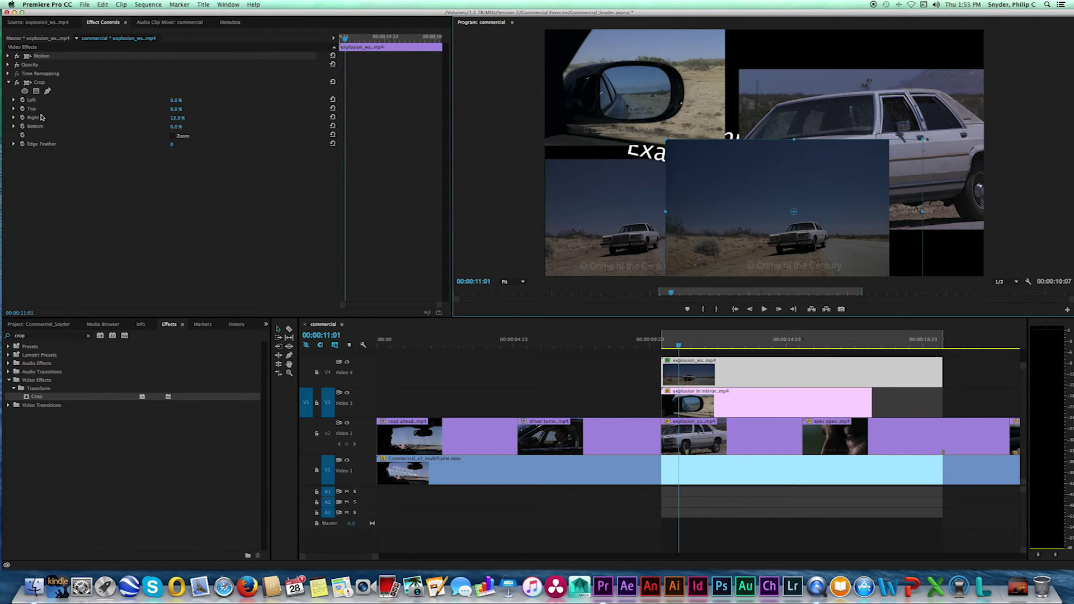
- Set the explosion_ws Crop Top to 13% and place it in the lower-left panel below the side-mirror shot
{"action": "left_click_drag", "start_coordinate": [176, 109], "coordinate": [191, 110]}
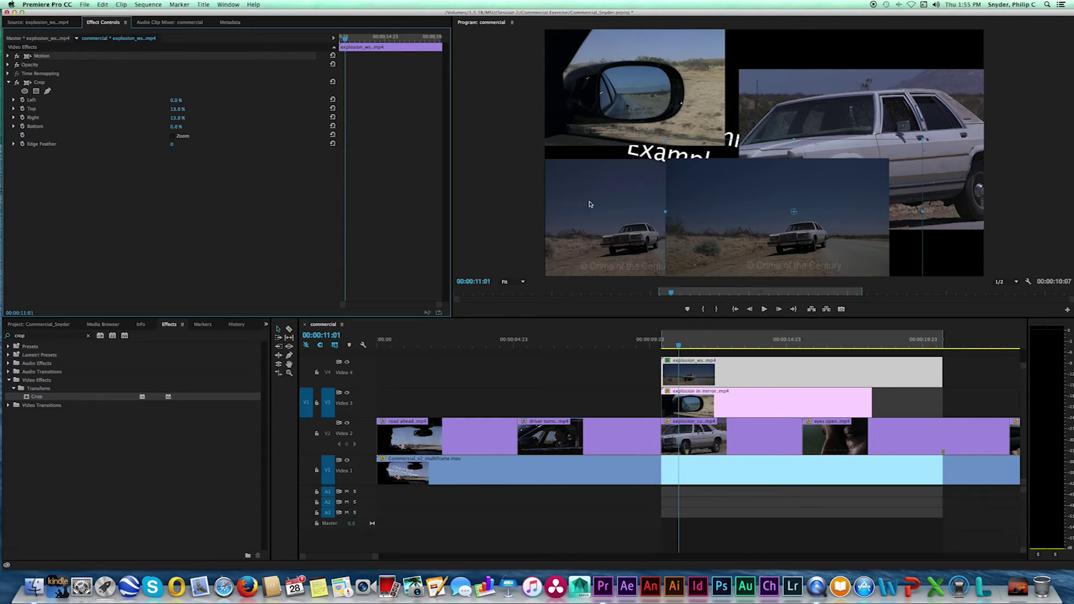
{"action": "left_click_drag", "start_coordinate": [808, 212], "coordinate": [669, 214]}
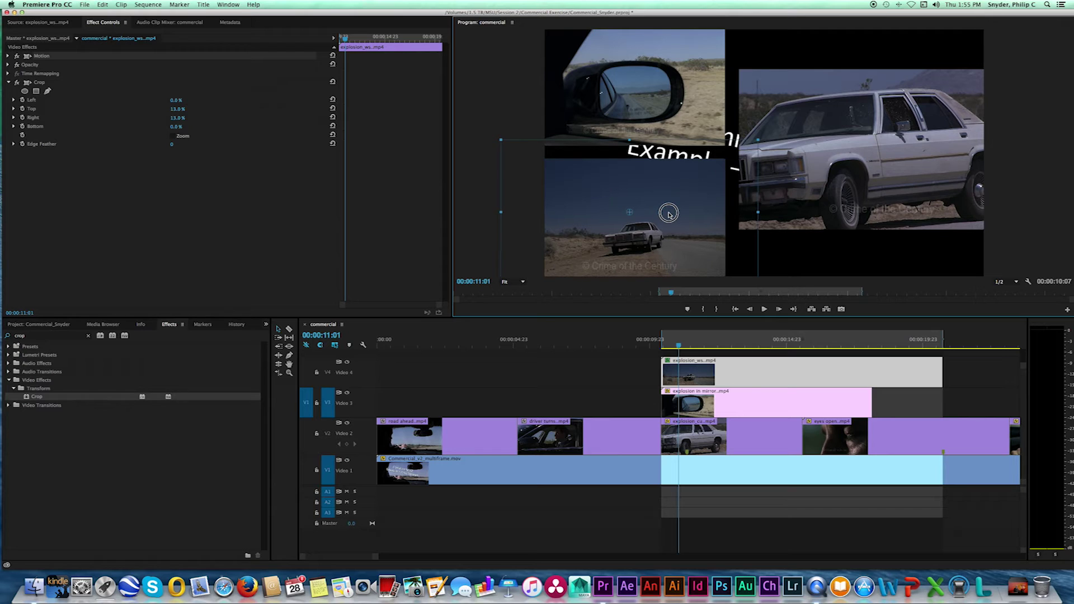
{"action": "left_click_drag", "start_coordinate": [669, 214], "coordinate": [669, 214]}
{"action": "left_click", "coordinate": [462, 97]}
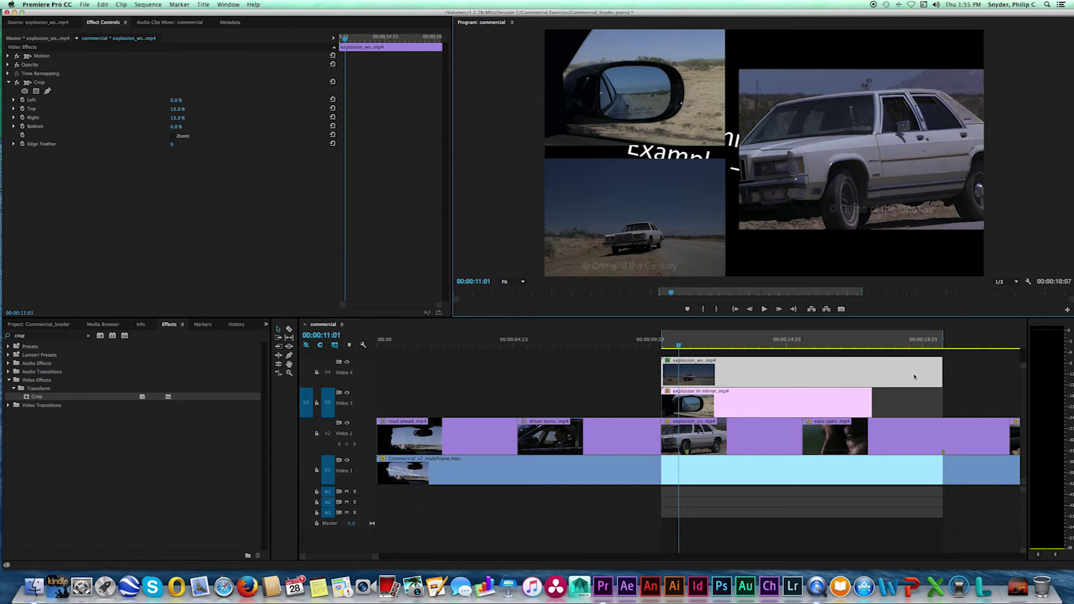
- Clear the sequence In and Out points and zoom the timeline out to the full 31:08 sequence
{"action": "right_click", "coordinate": [944, 339]}
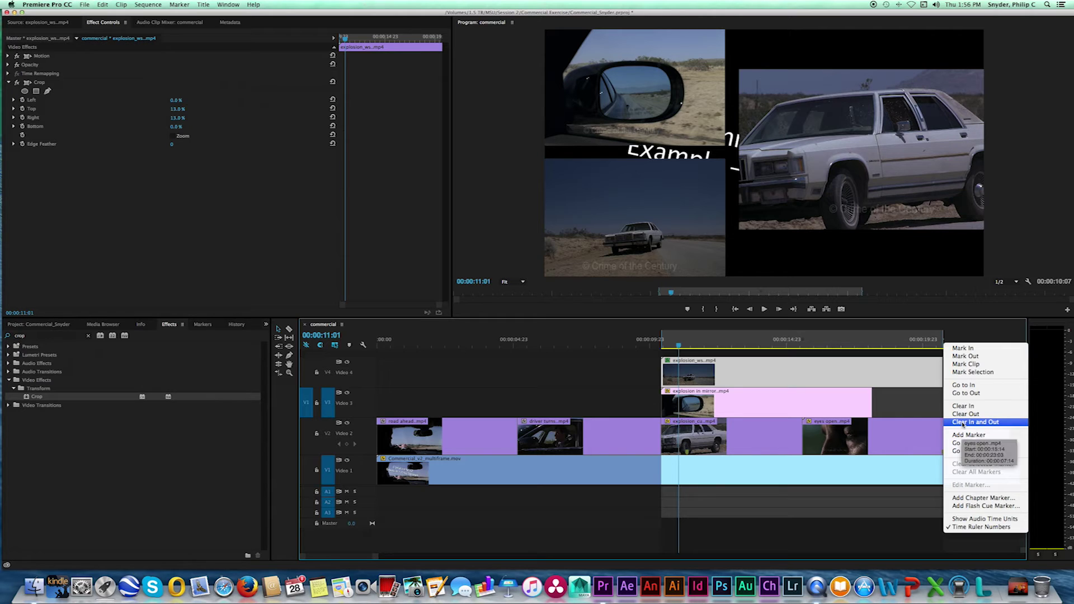
{"action": "left_click", "coordinate": [964, 423]}
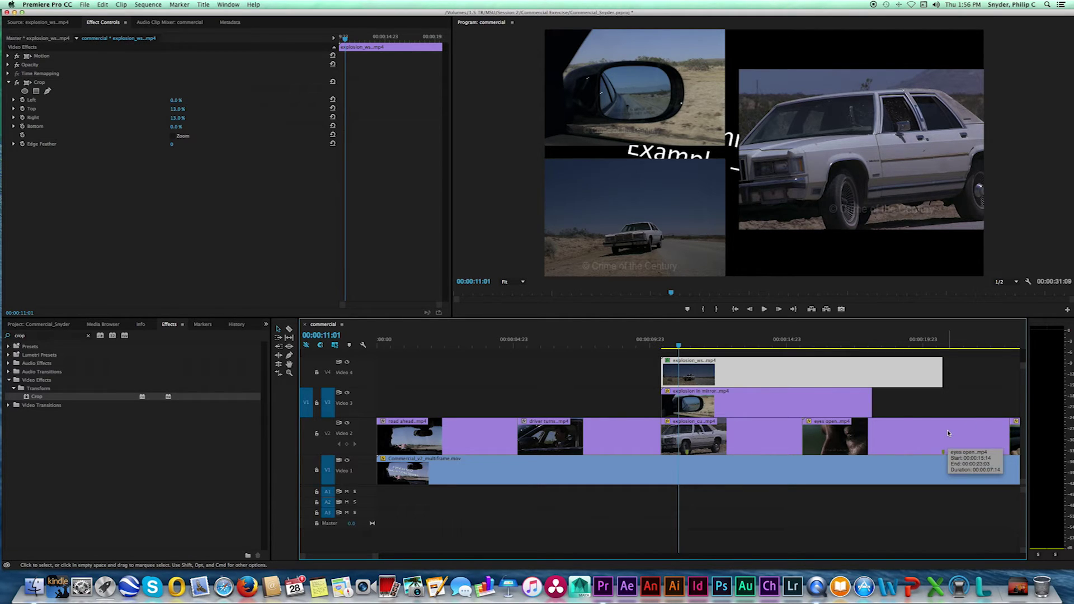
{"action": "key", "text": "minus"}
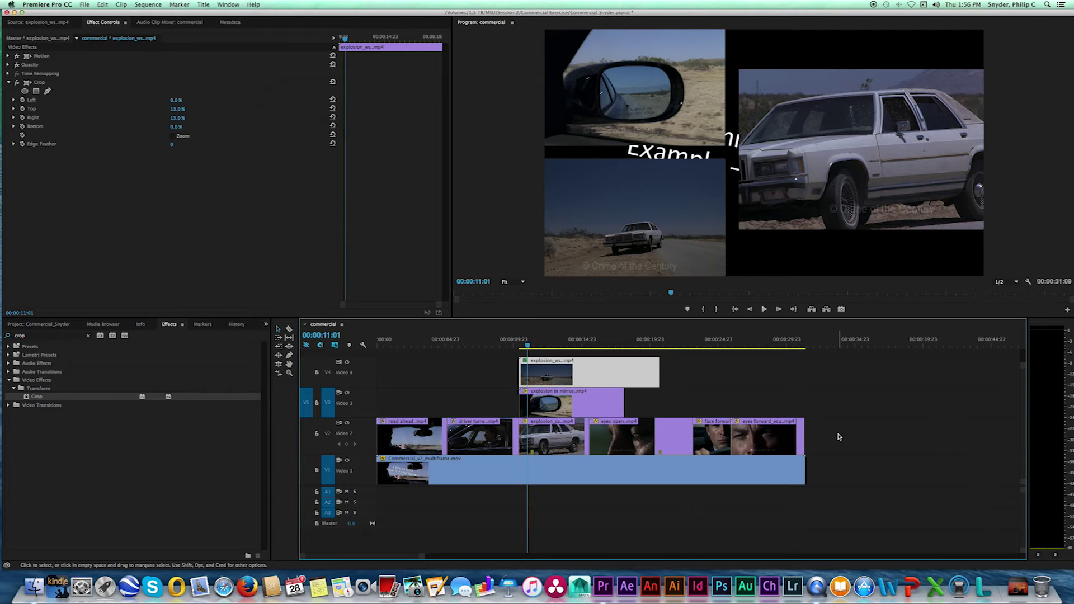
- Scrub through the explosion section and step the playhead to around 00:00:18:03
{"action": "left_click_drag", "start_coordinate": [528, 344], "coordinate": [660, 343]}
{"action": "left_click_drag", "start_coordinate": [682, 343], "coordinate": [622, 337]}
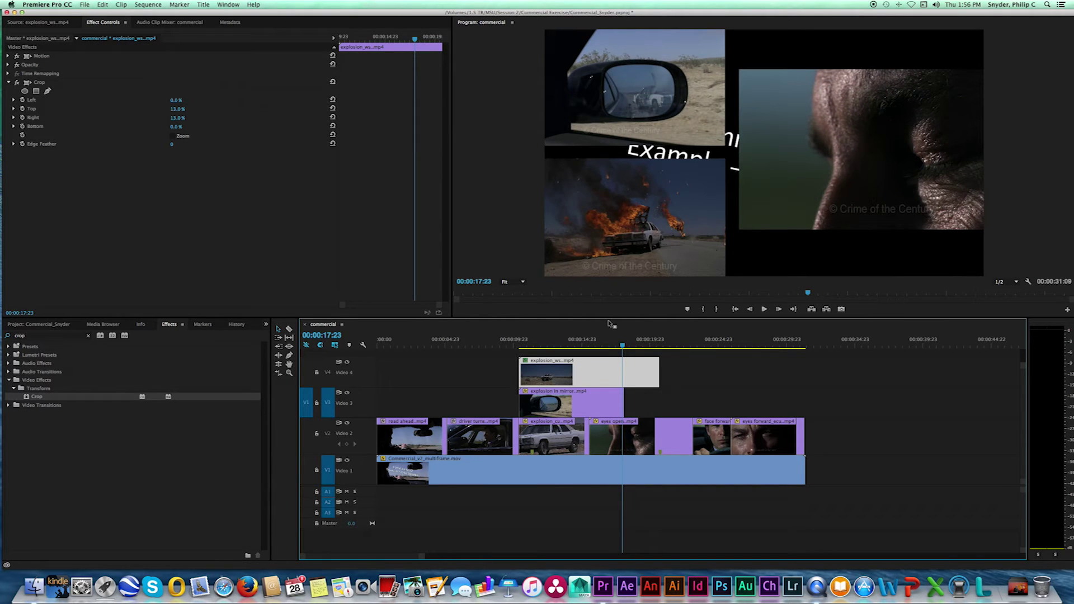
{"action": "key", "text": "Right"}
{"action": "key", "text": "Right"}
{"action": "key", "text": "Right"}
{"action": "key", "text": "Right"}
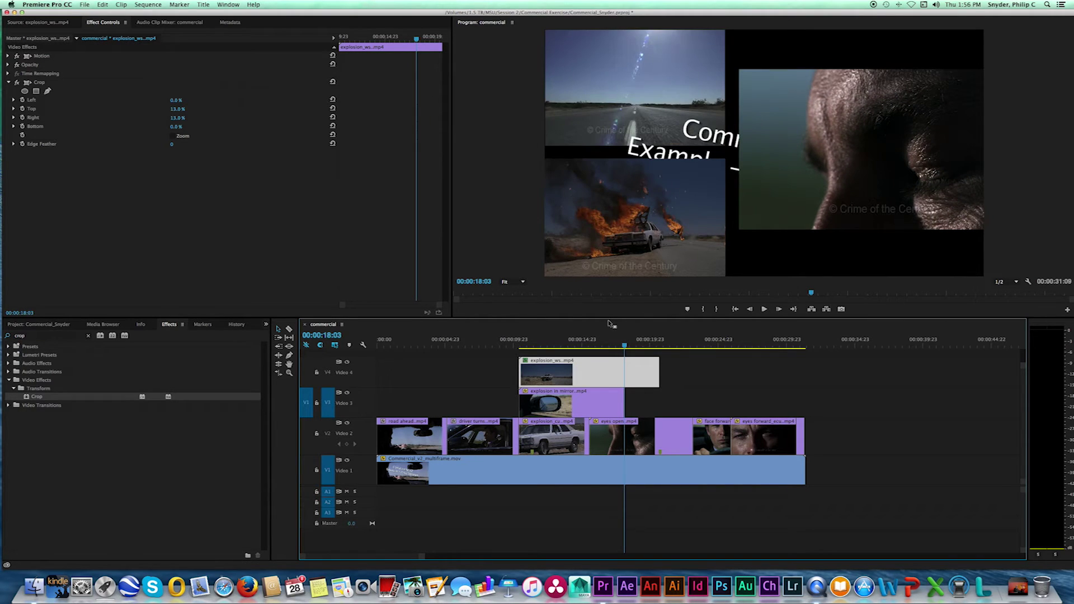
{"action": "key", "text": "Right"}
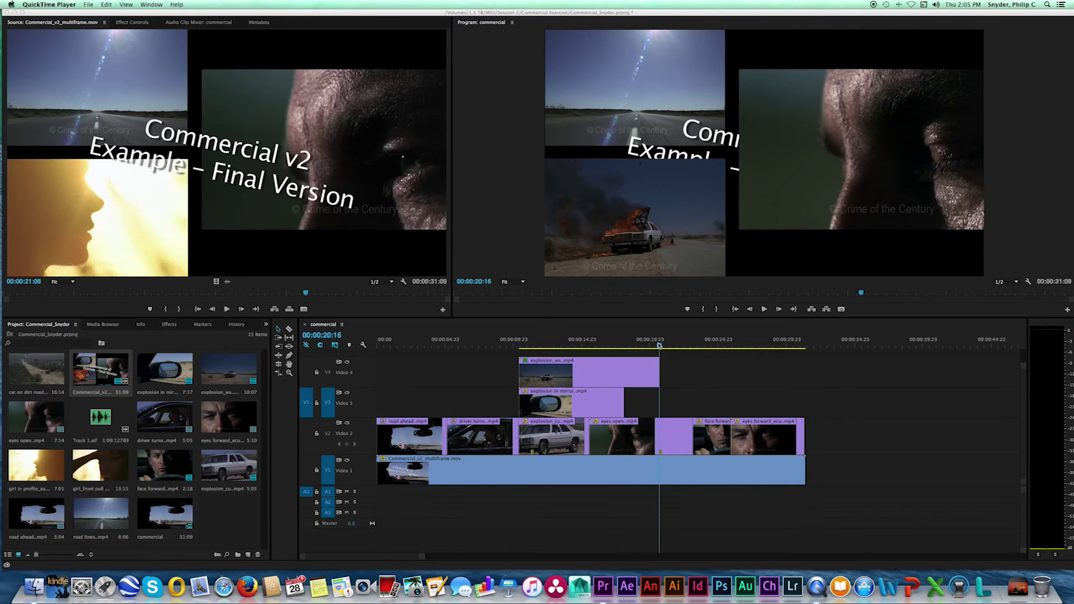
- Mark the sequence In point at 00:00:18:03, the first frame after the V3 mirror clip
{"action": "left_click", "coordinate": [660, 347]}
{"action": "left_click_drag", "start_coordinate": [660, 347], "coordinate": [621, 342]}
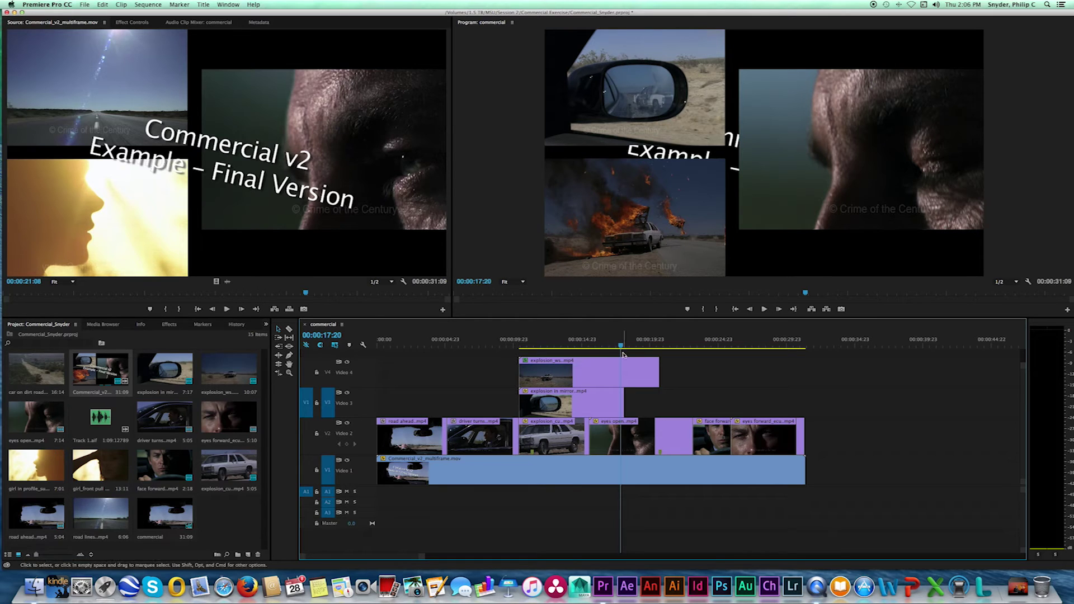
{"action": "left_click_drag", "start_coordinate": [618, 341], "coordinate": [629, 346]}
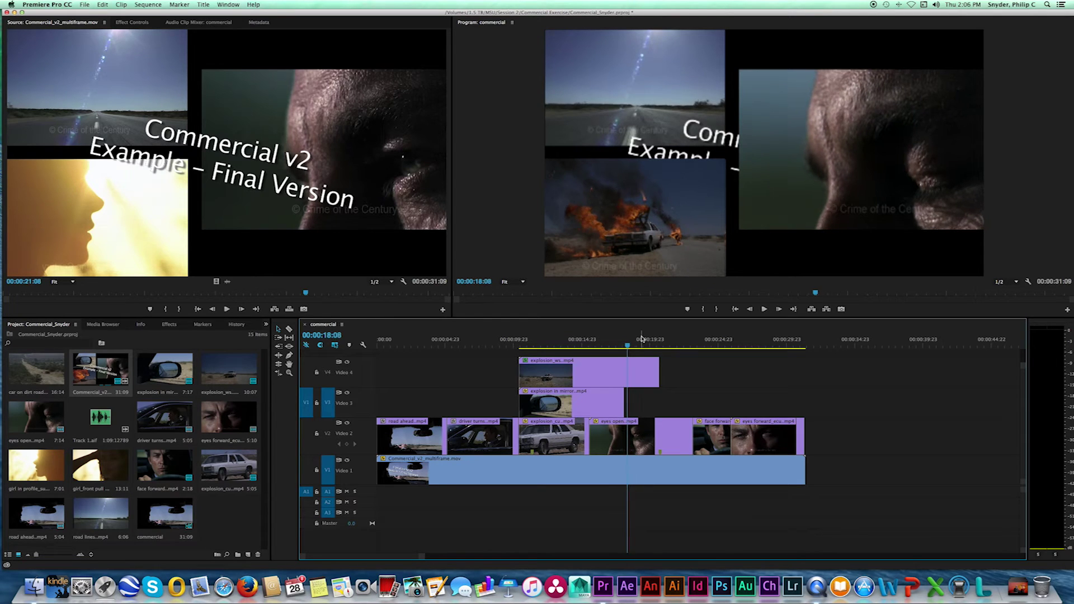
{"action": "key", "text": "Up"}
{"action": "key", "text": "Right"}
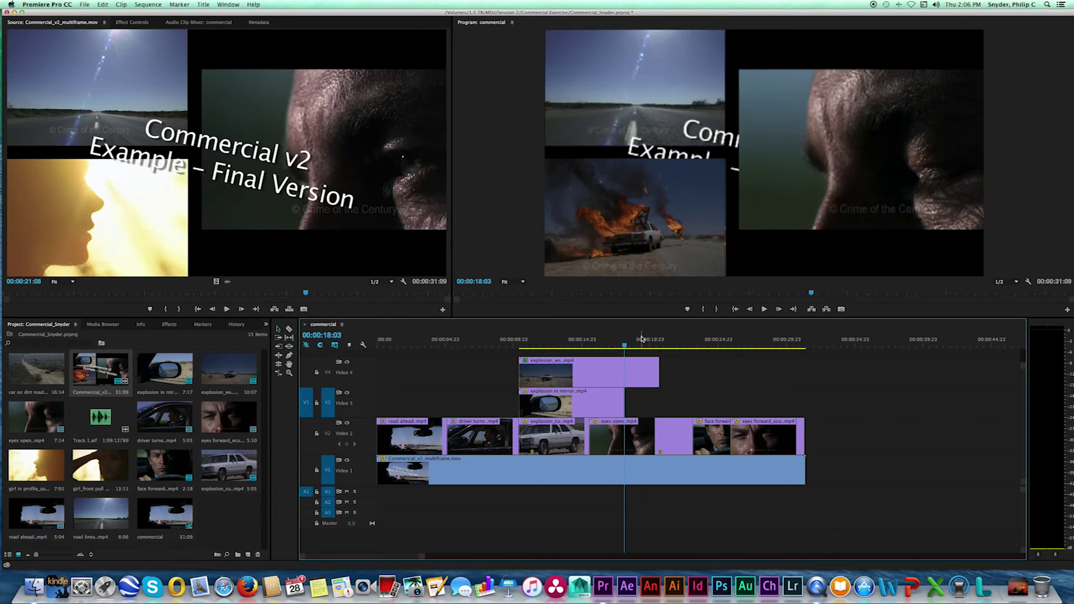
{"action": "key", "text": "Left"}
{"action": "key", "text": "Right"}
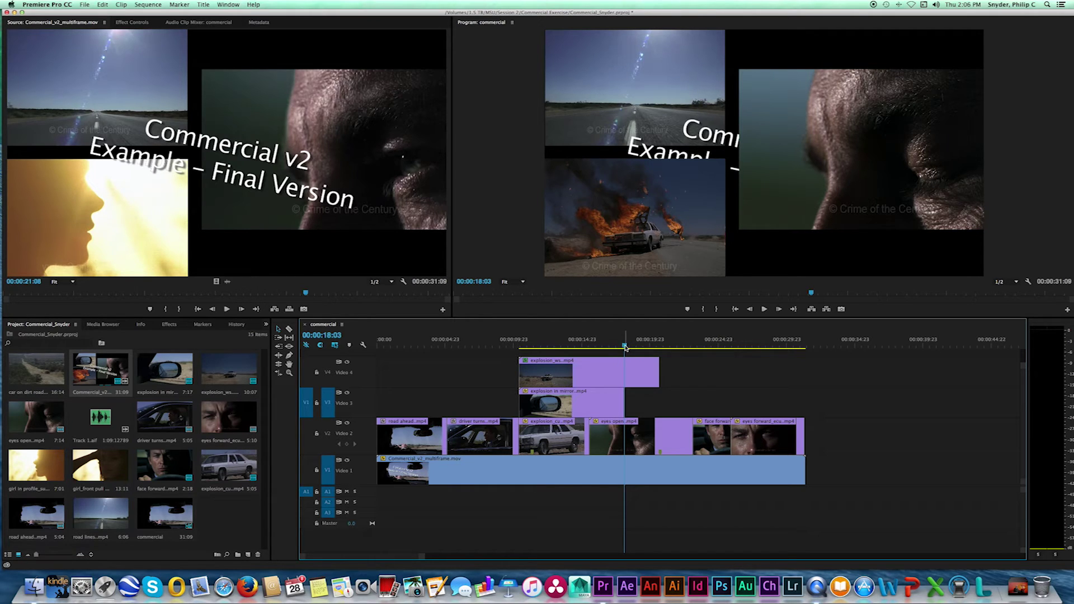
{"action": "key", "text": "i"}
{"action": "left_click_drag", "start_coordinate": [626, 348], "coordinate": [722, 350]}
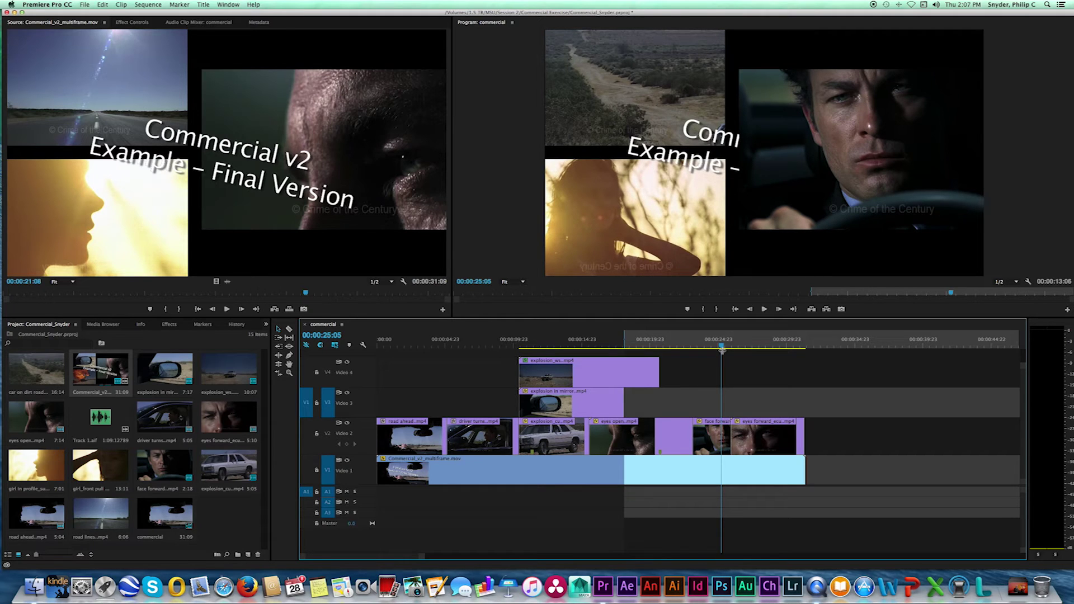
- Mark the sequence Out point at 00:00:25:04, leaving a 07:02 range to fill
{"action": "left_click_drag", "start_coordinate": [722, 349], "coordinate": [722, 350]}
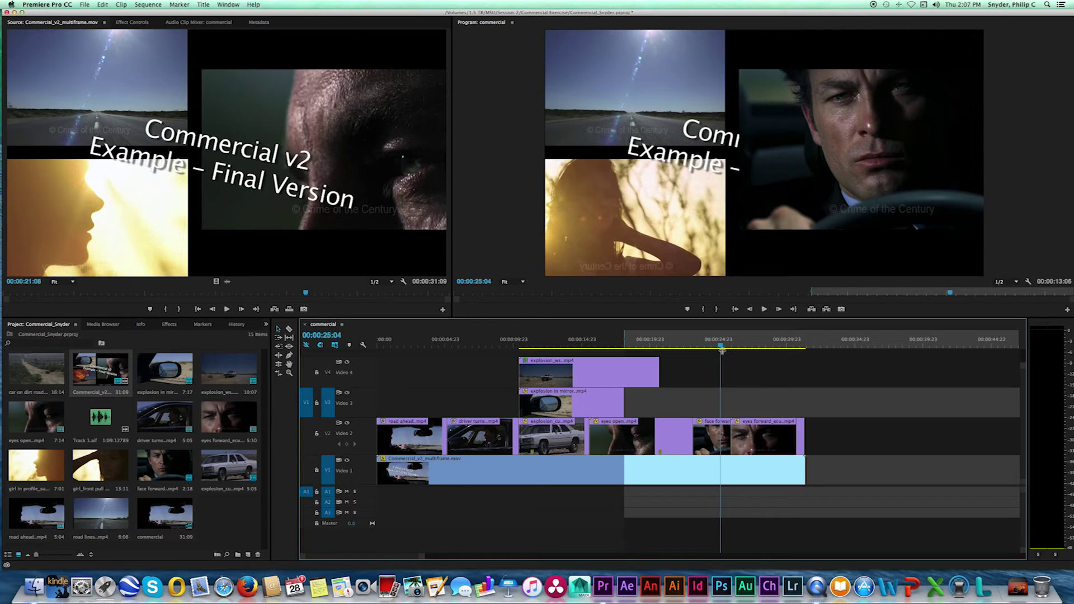
{"action": "key", "text": "o"}
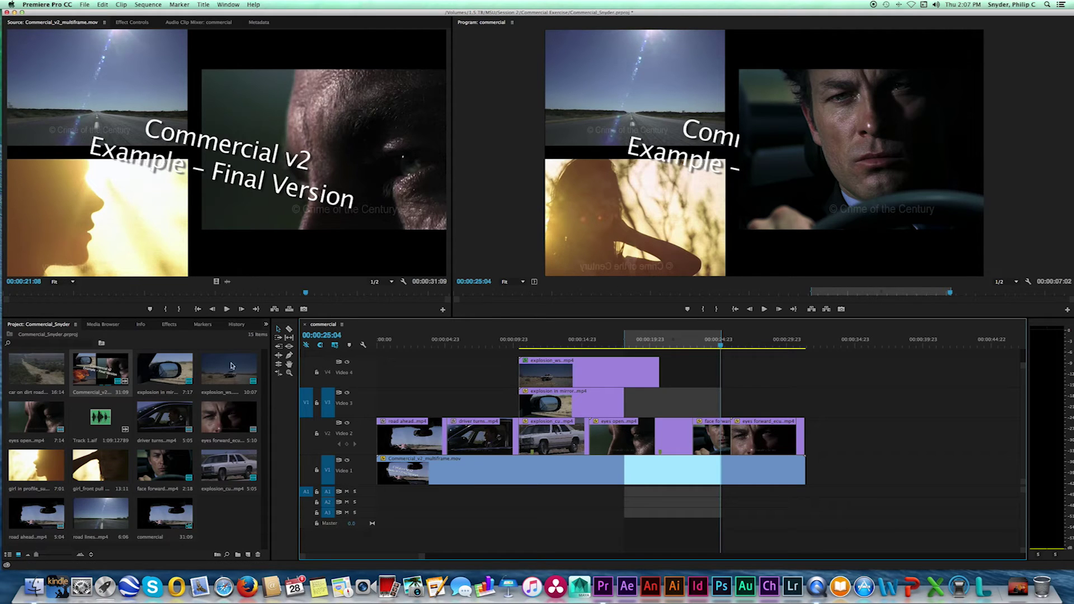
- Load road lines.mp4 in the Source monitor, scrub for a starting frame, and drag it toward Video 3
{"action": "double_click", "coordinate": [106, 518]}
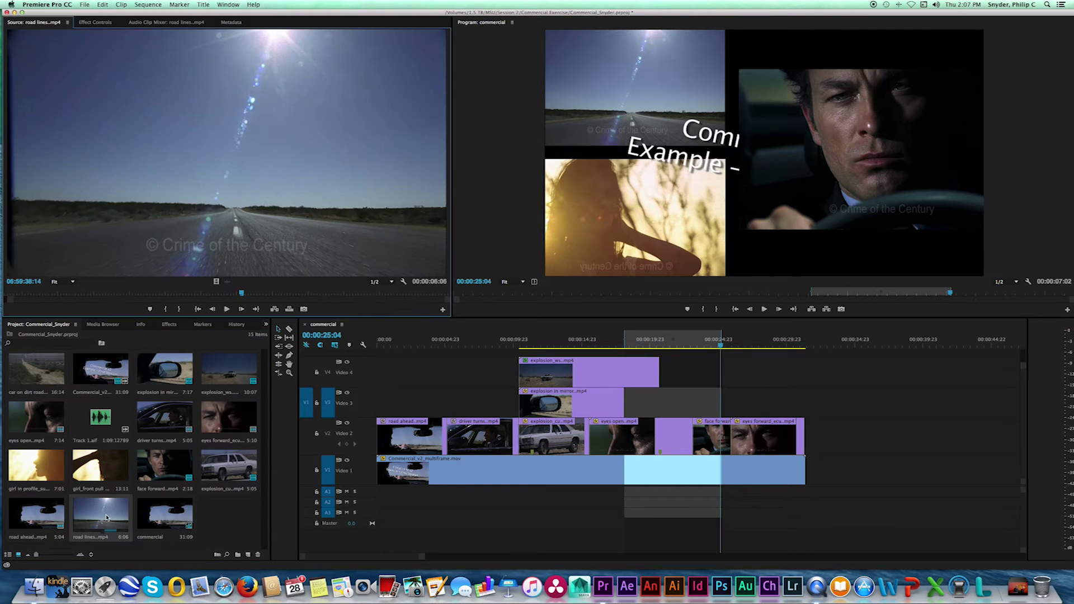
{"action": "left_click_drag", "start_coordinate": [242, 295], "coordinate": [3, 291]}
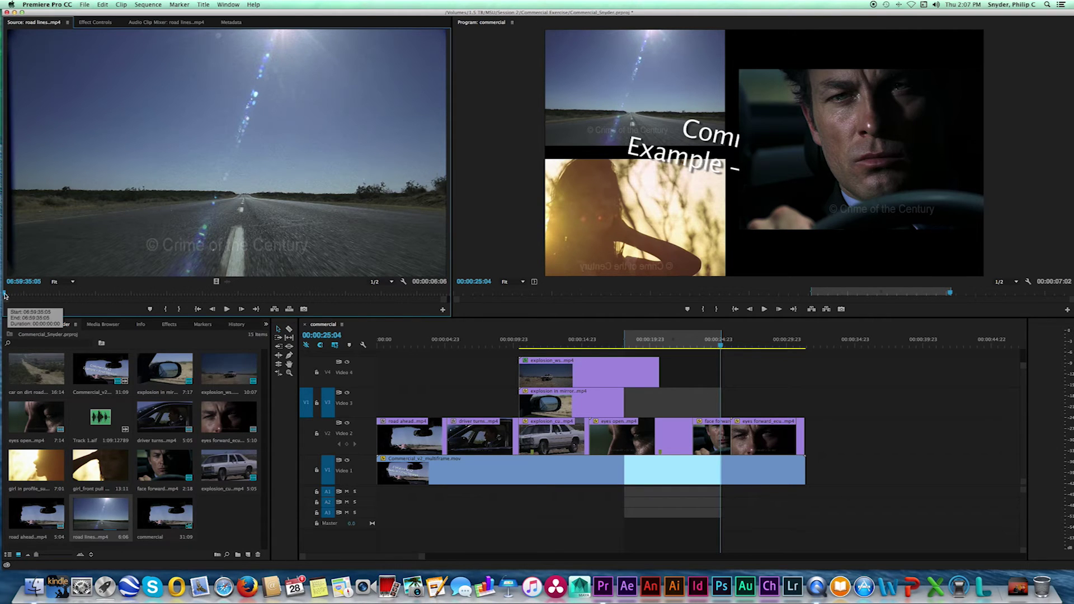
{"action": "left_click_drag", "start_coordinate": [5, 295], "coordinate": [442, 292]}
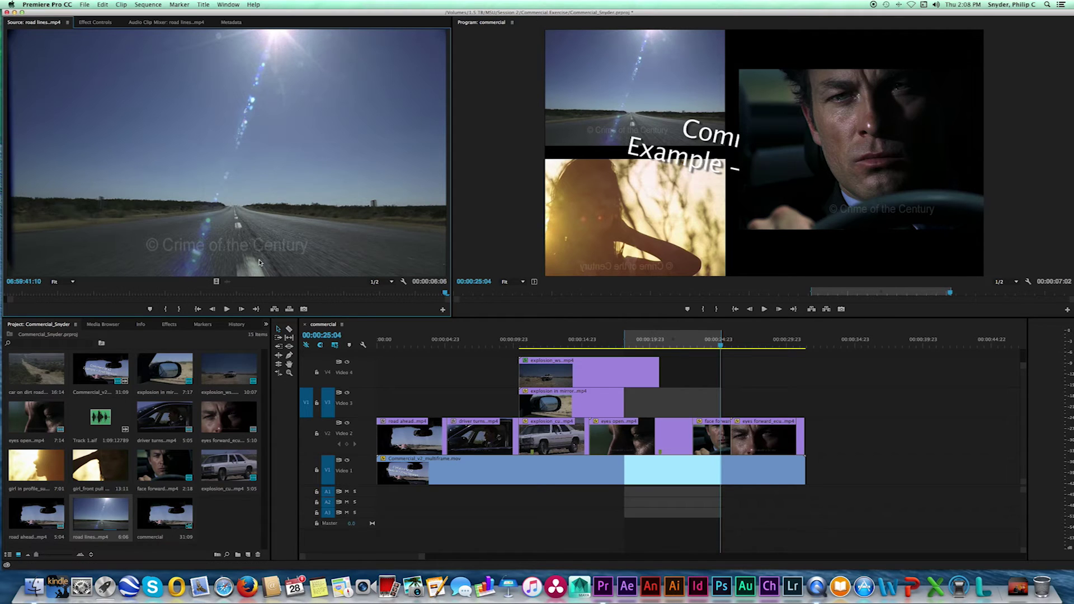
{"action": "left_click_drag", "start_coordinate": [217, 281], "coordinate": [628, 399]}
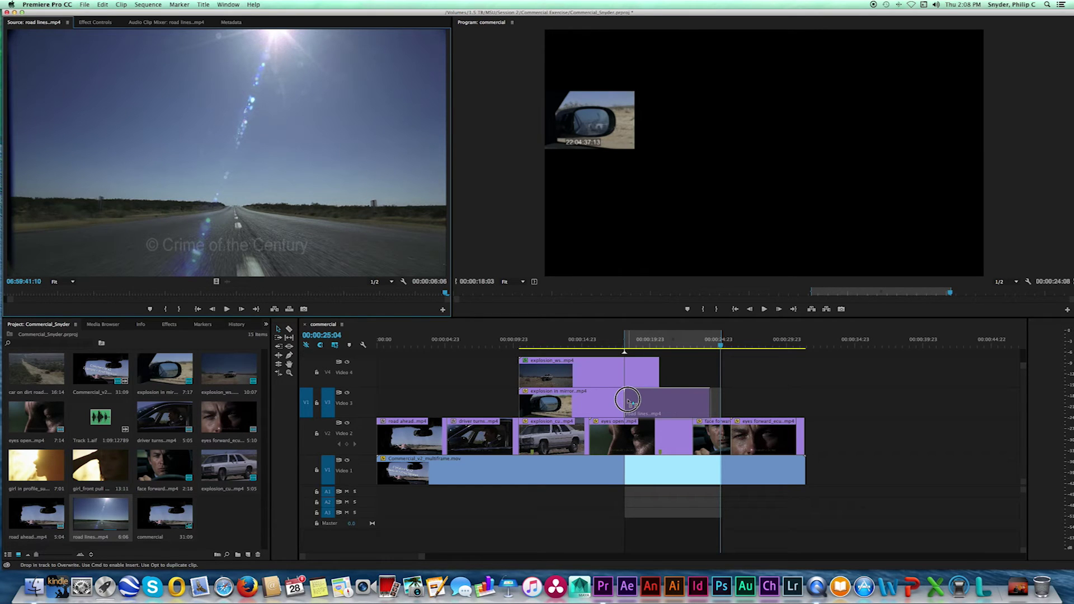
- Drop road lines.mp4 on Video 3 at 00:00:18:03 as a 06:06 clip and bring up its options
{"action": "left_click_drag", "start_coordinate": [628, 399], "coordinate": [629, 400]}
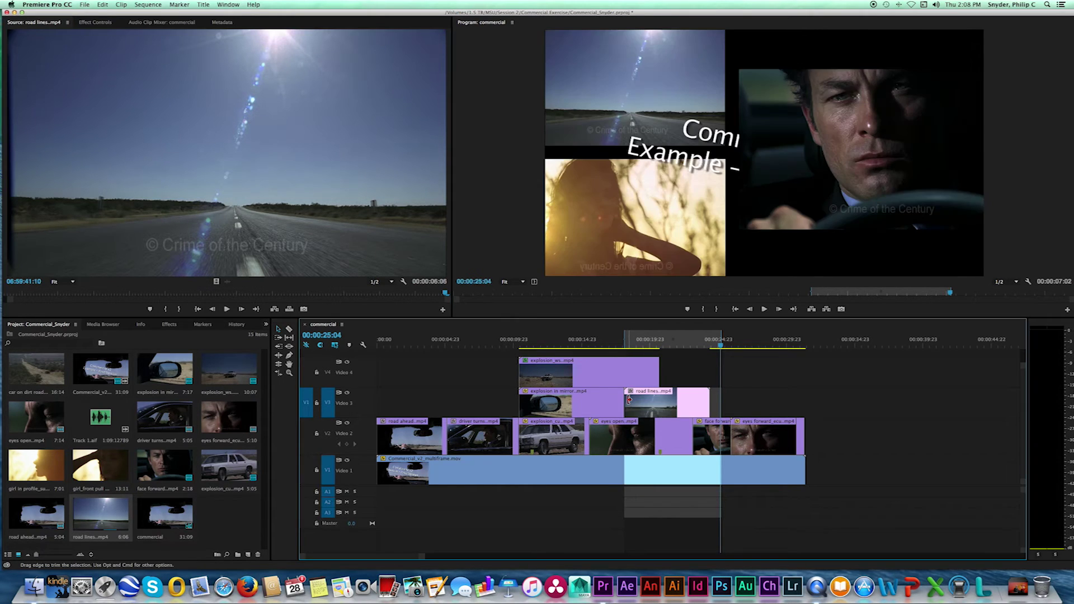
{"action": "right_click", "coordinate": [659, 400]}
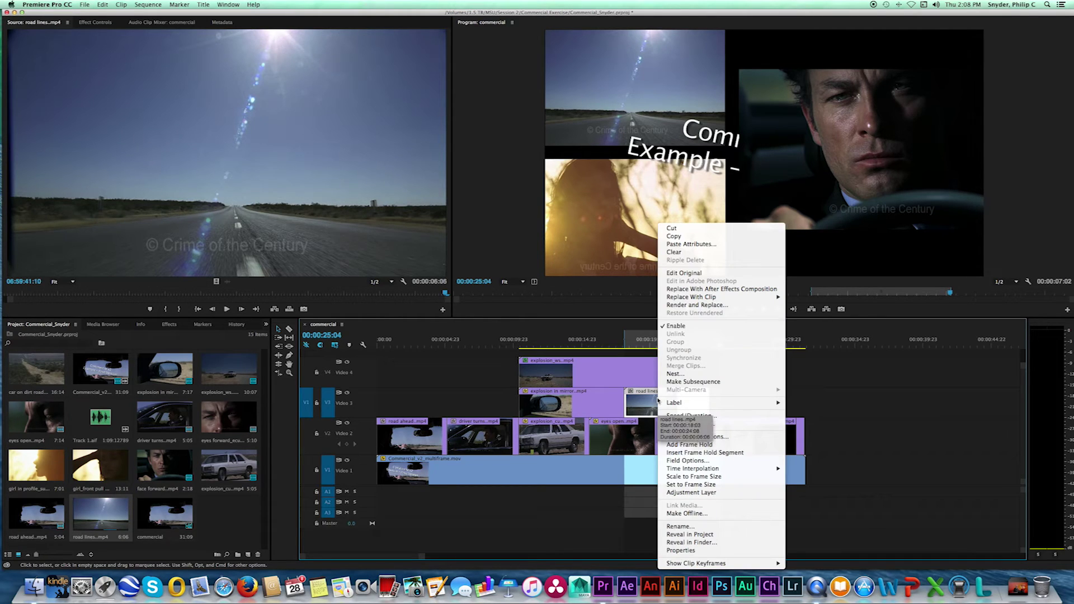
{"action": "mouse_move", "coordinate": [699, 404]}
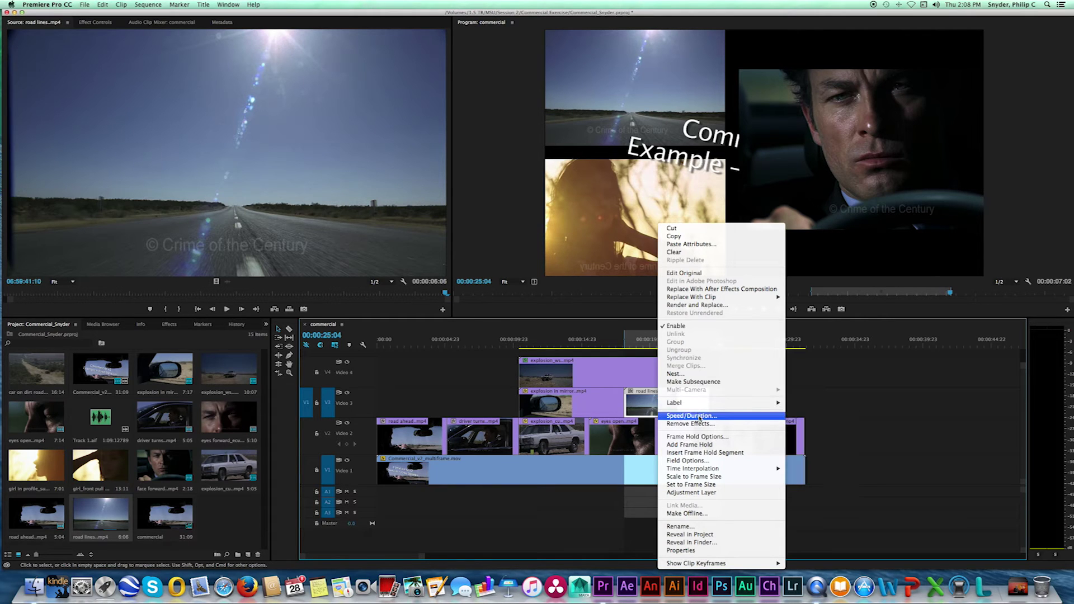
- Change road lines' duration so it plays at 48.24% speed, filling the range through 00:00:25:04
{"action": "left_click", "coordinate": [700, 417]}
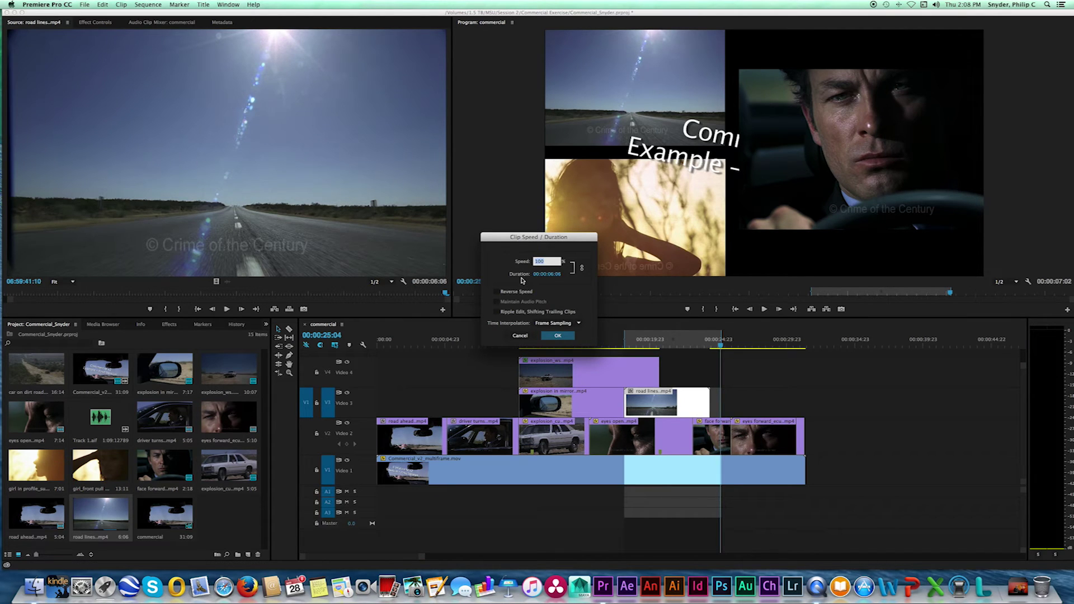
{"action": "left_click", "coordinate": [556, 275]}
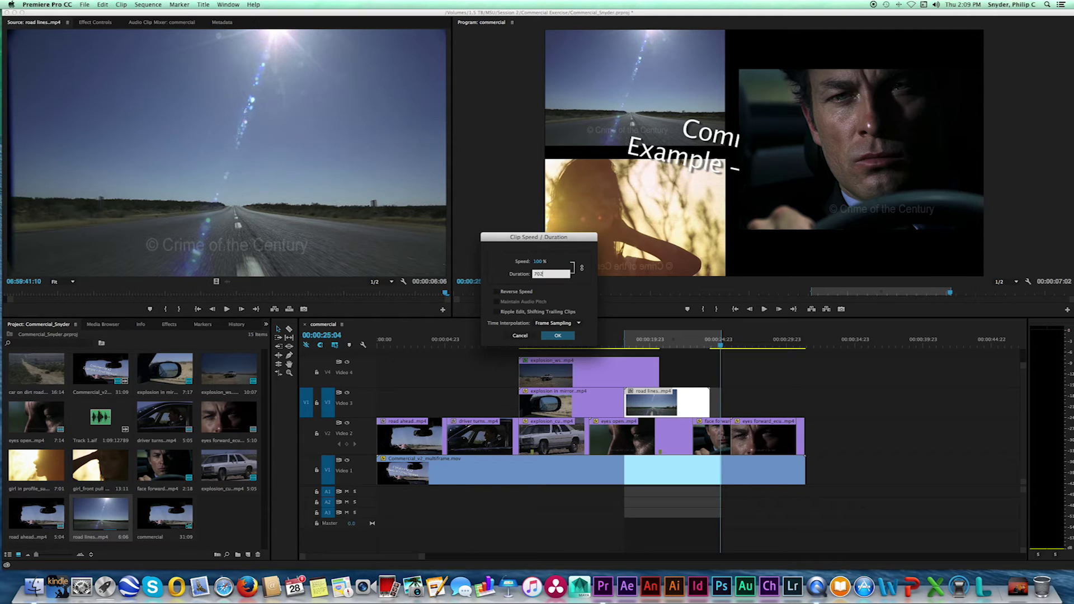
{"action": "key", "text": "Return"}
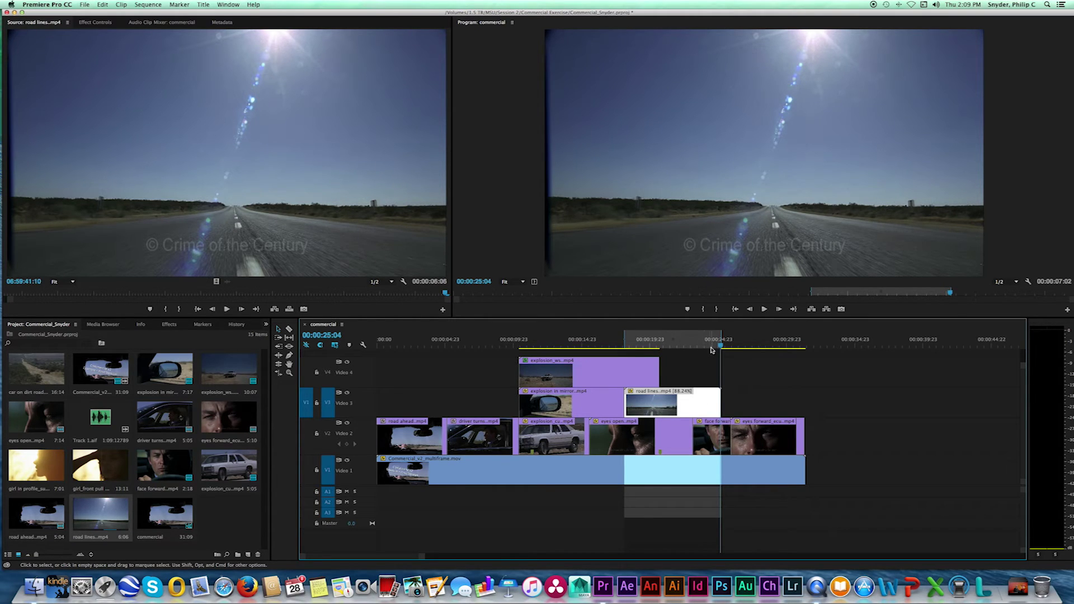
- Step frame by frame around 00:00:25:04 to confirm road lines ends there
{"action": "mouse_move", "coordinate": [722, 348]}
{"action": "left_mouse_down"}
{"action": "mouse_move", "coordinate": [743, 347]}
{"action": "mouse_move", "coordinate": [708, 347]}
{"action": "mouse_move", "coordinate": [795, 347]}
{"action": "mouse_move", "coordinate": [723, 346]}
{"action": "left_mouse_up"}
{"action": "key", "text": "Left"}
{"action": "key", "text": "Left"}
{"action": "key", "text": "Left"}
{"action": "key", "text": "Left"}
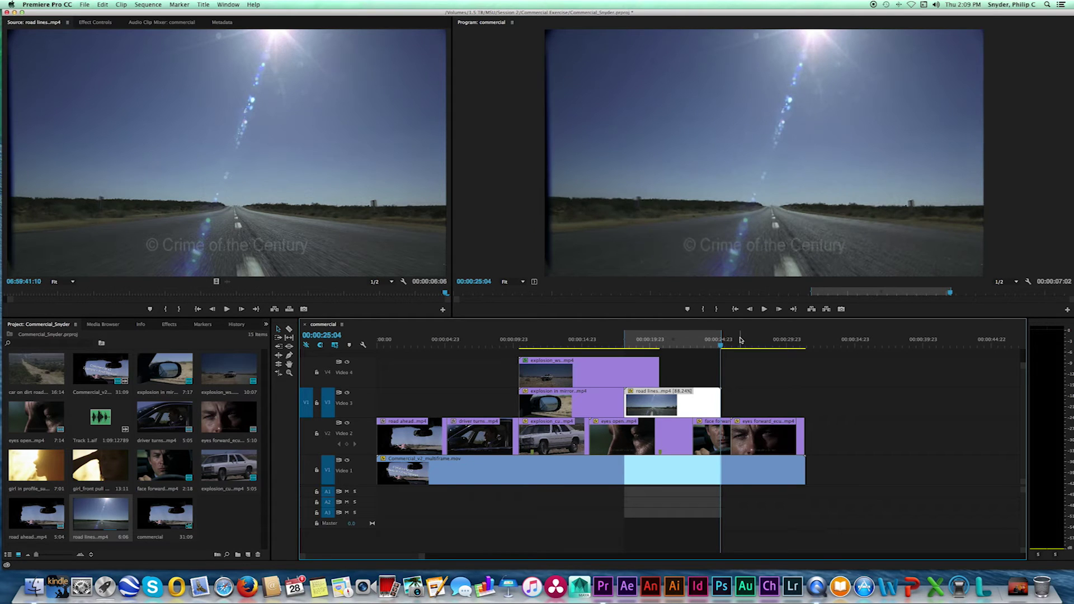
{"action": "key", "text": "Right"}
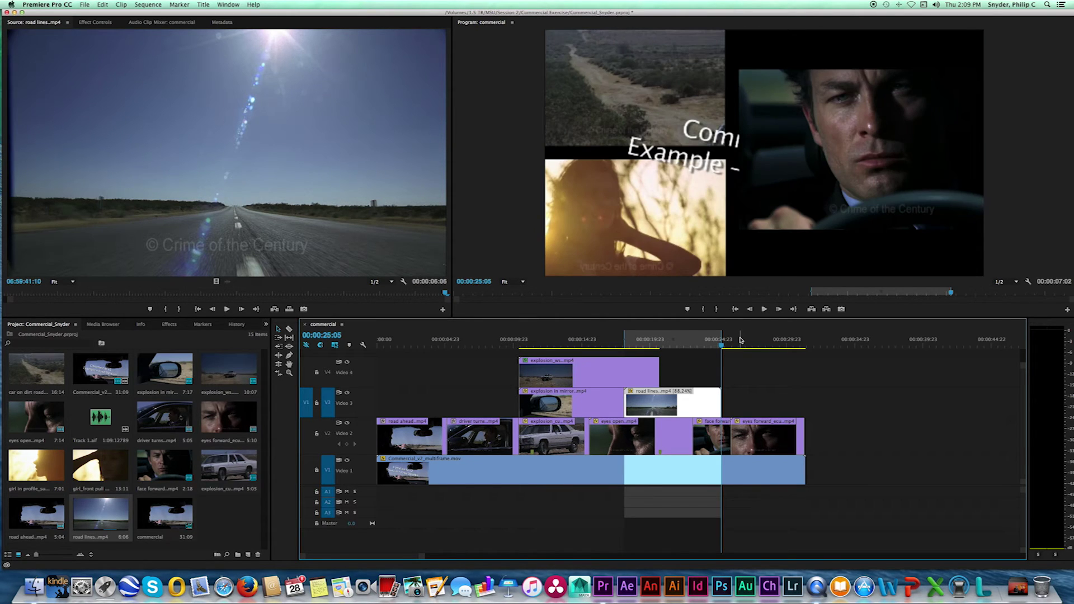
{"action": "key", "text": "Left"}
{"action": "key", "text": "Right"}
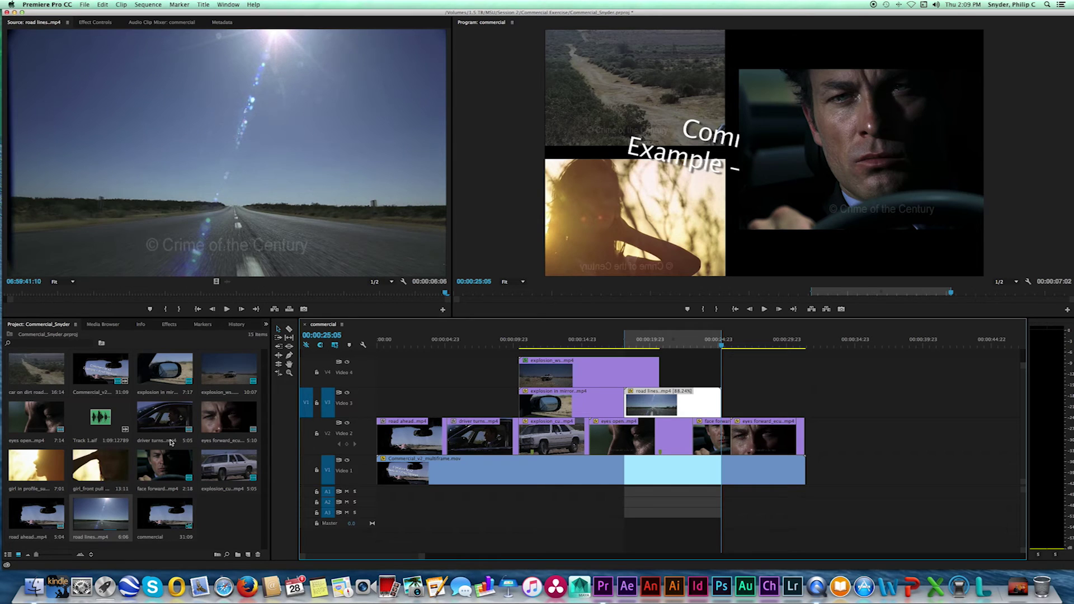
- Load car on dirt road.mp4 as source and set its In point at 21:03:32:13, leaving 14:19
{"action": "double_click", "coordinate": [41, 373]}
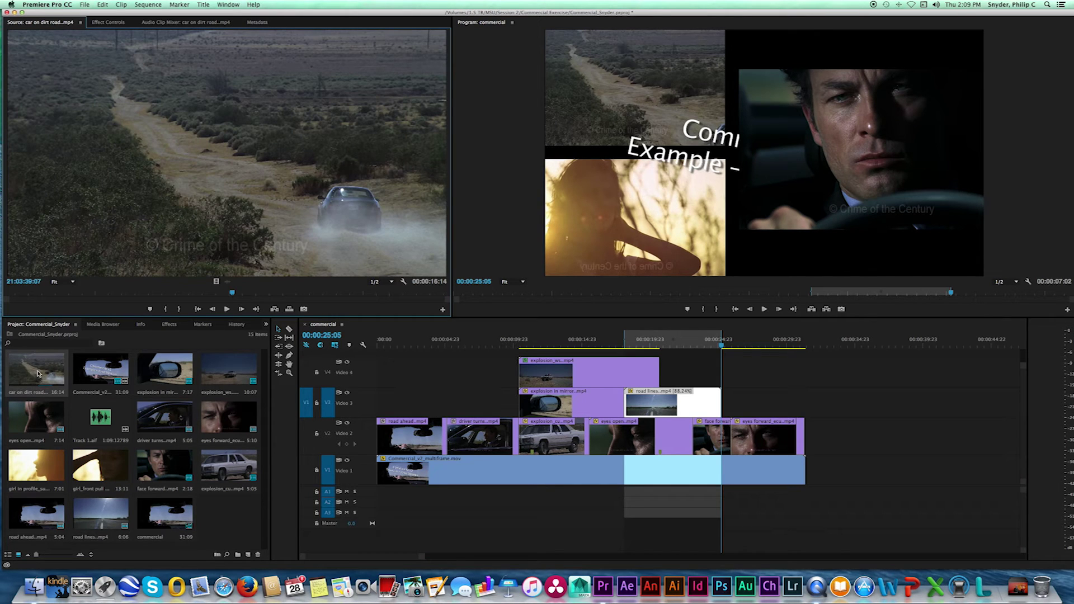
{"action": "left_click_drag", "start_coordinate": [88, 294], "coordinate": [51, 293]}
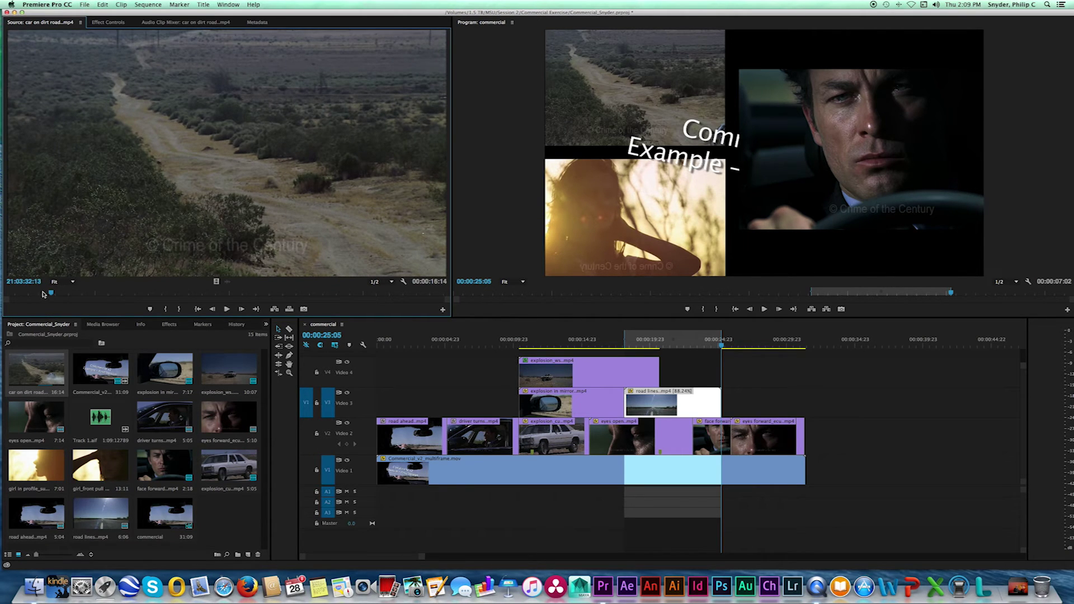
{"action": "key", "text": "i"}
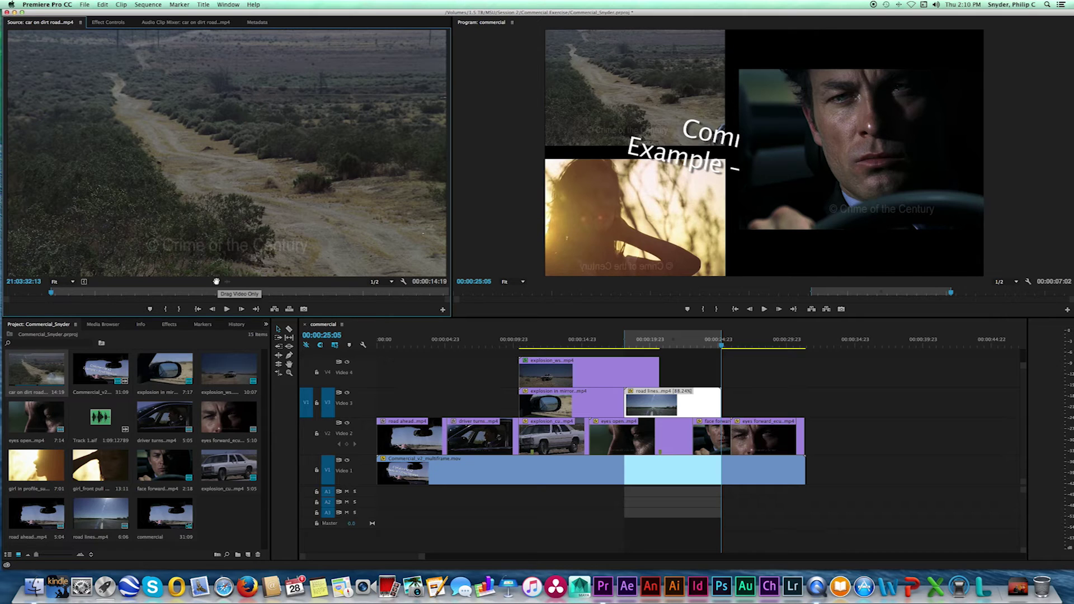
- Place car on dirt road's video on Video 3 after road lines and trim its end to match V1
{"action": "left_click_drag", "start_coordinate": [216, 281], "coordinate": [724, 399]}
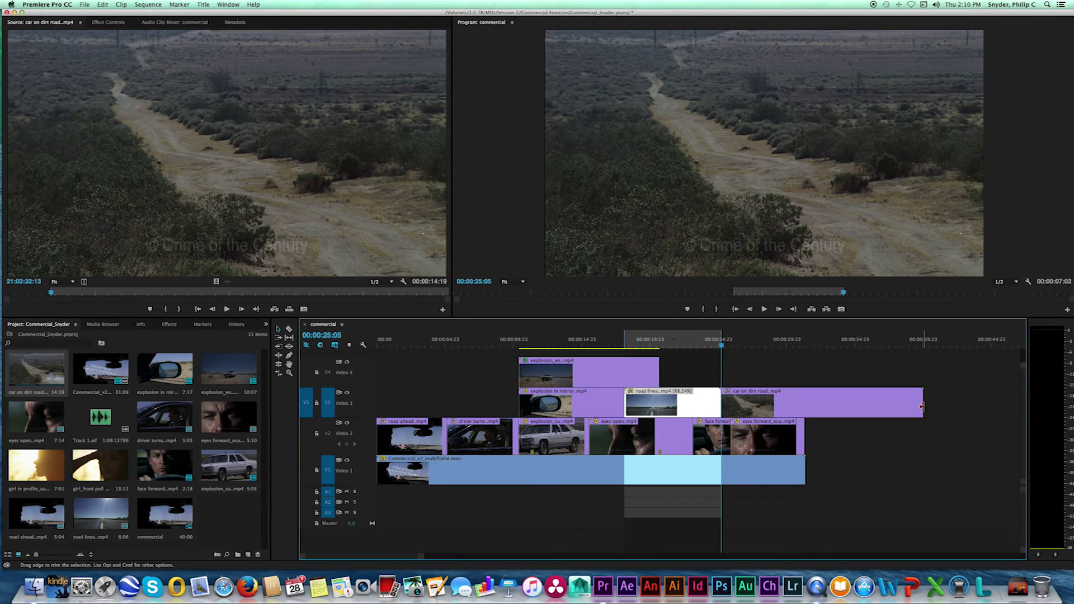
{"action": "left_click_drag", "start_coordinate": [922, 406], "coordinate": [805, 404]}
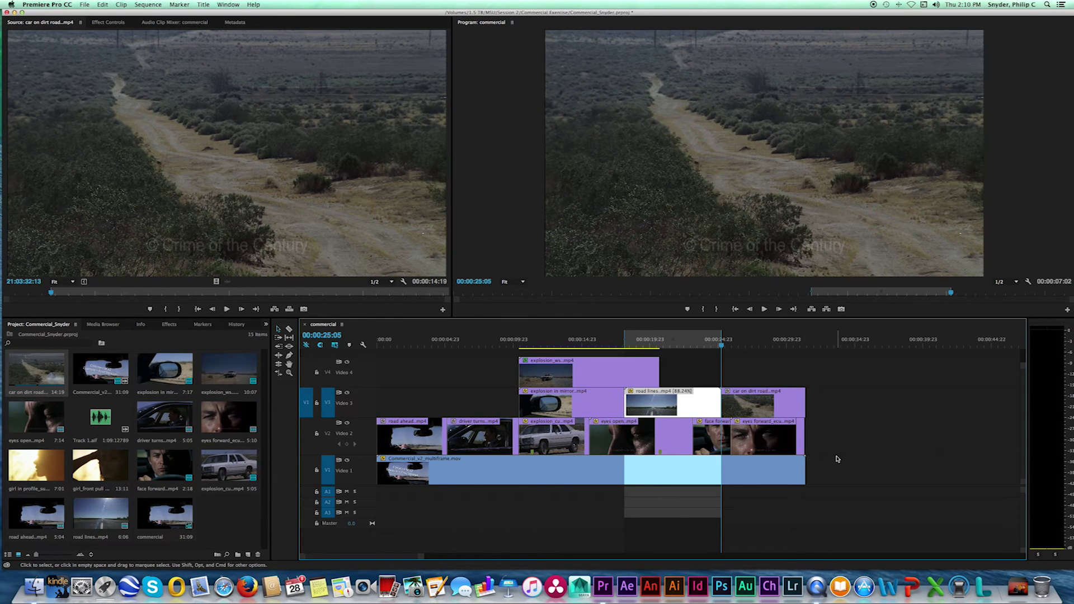
{"action": "left_click_drag", "start_coordinate": [804, 407], "coordinate": [804, 407]}
{"action": "left_click_drag", "start_coordinate": [804, 465], "coordinate": [805, 468]}
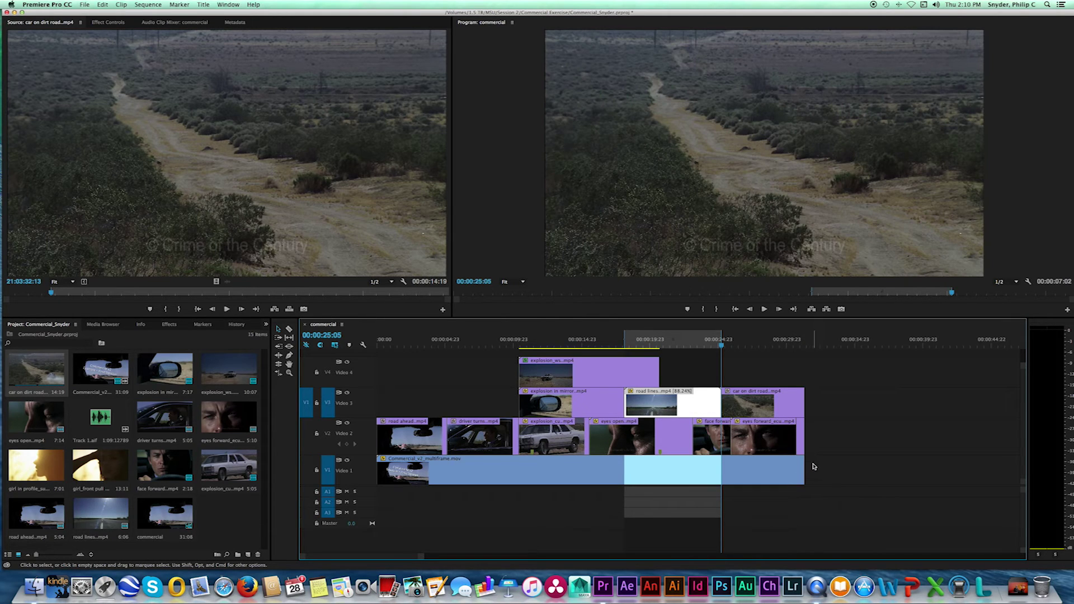
- Clear the sequence In and Out marks and rewind to the road lines section
{"action": "right_click", "coordinate": [721, 338]}
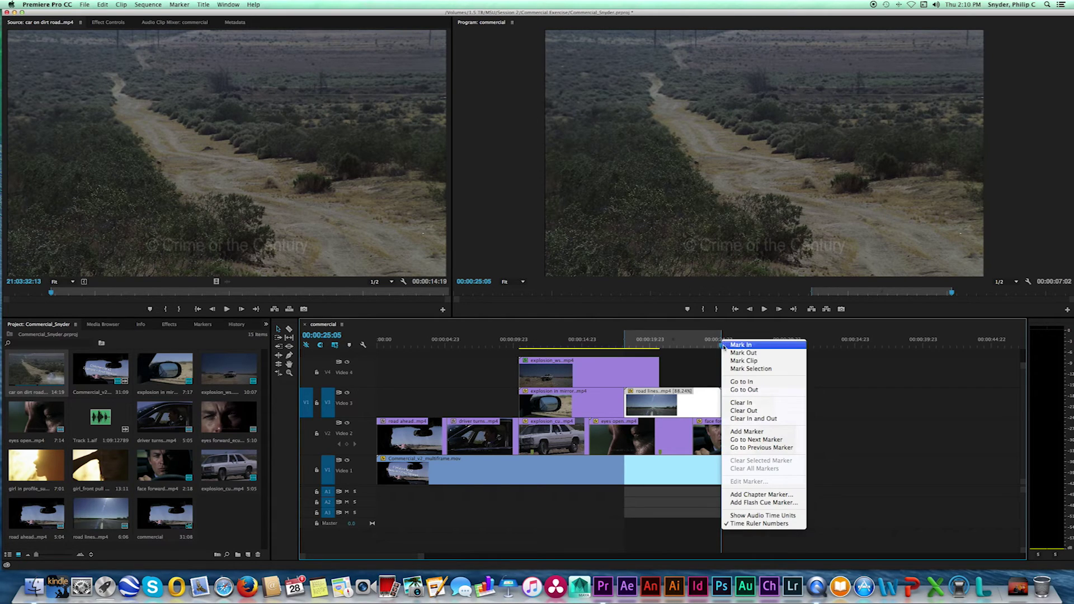
{"action": "left_click", "coordinate": [754, 420]}
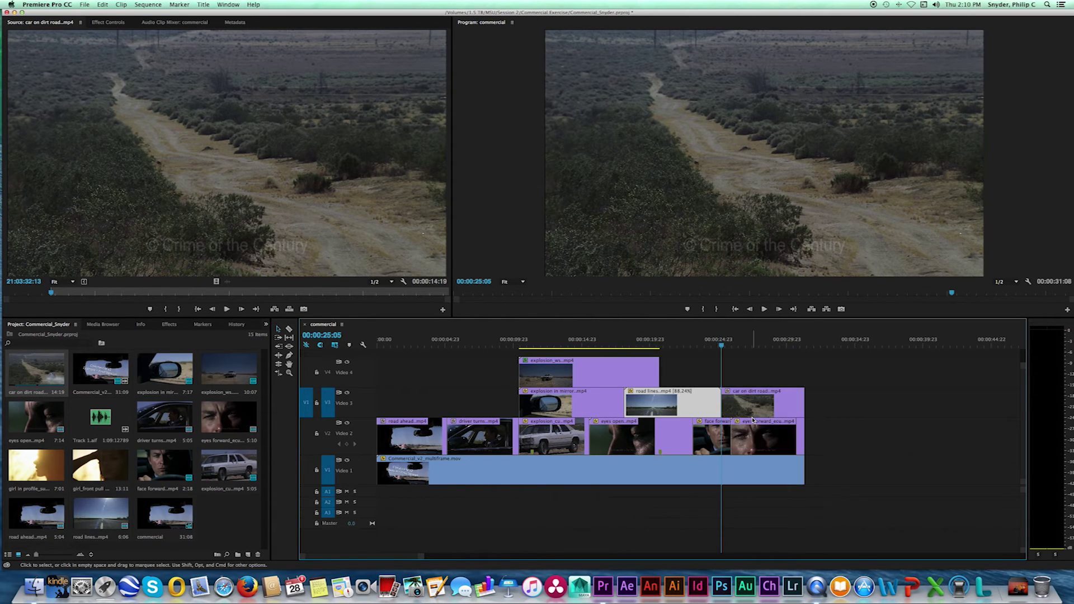
{"action": "left_click", "coordinate": [744, 373]}
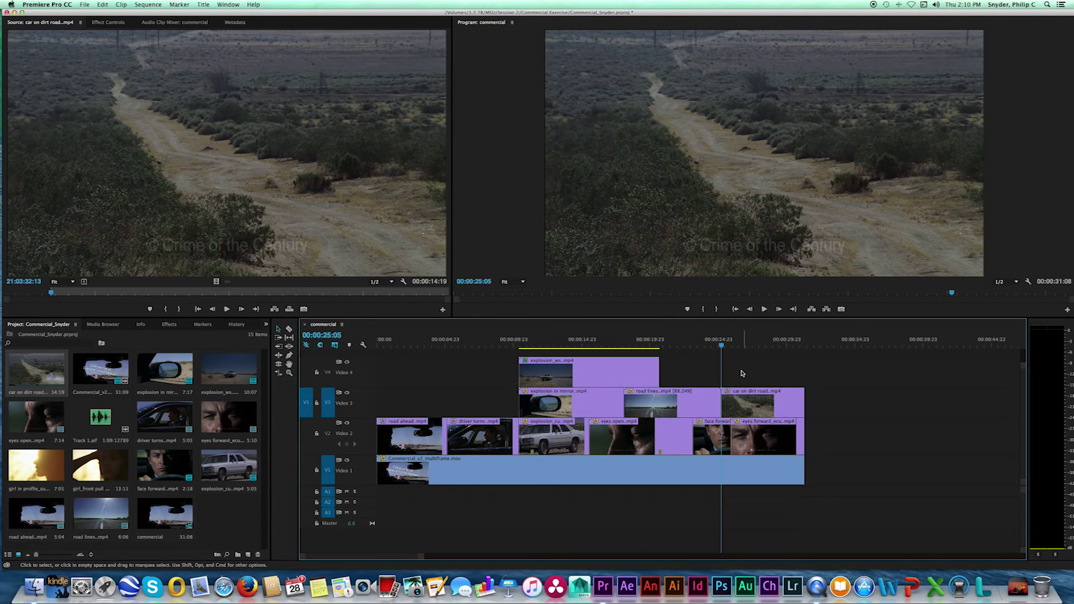
{"action": "left_click_drag", "start_coordinate": [724, 348], "coordinate": [588, 342]}
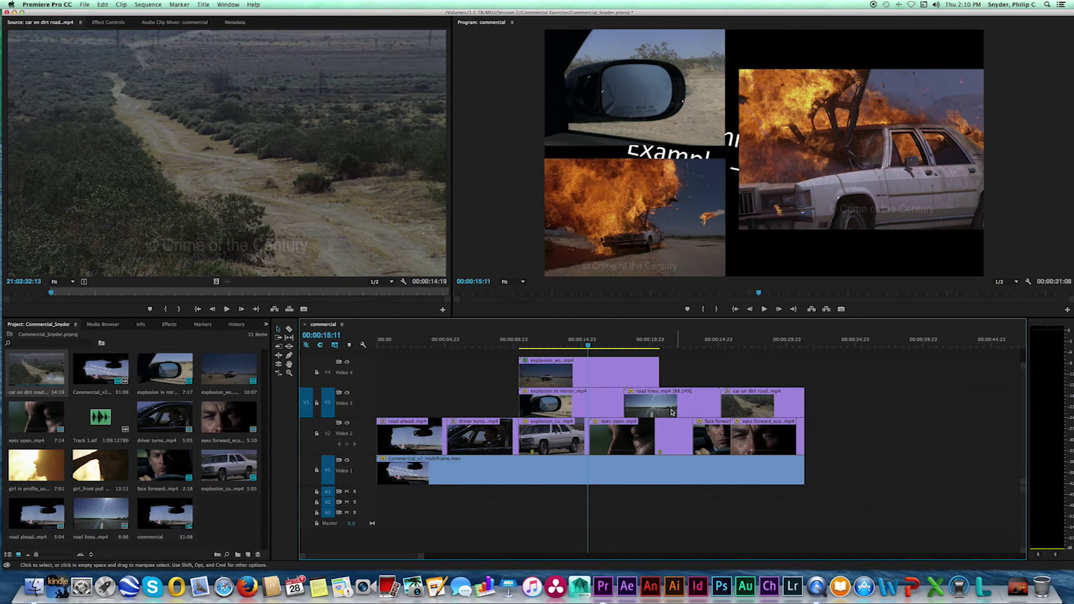
- Paste explosion in mirror's Motion attributes onto road lines and car on dirt road, fitting the upper-left panel
{"action": "left_click", "coordinate": [587, 402]}
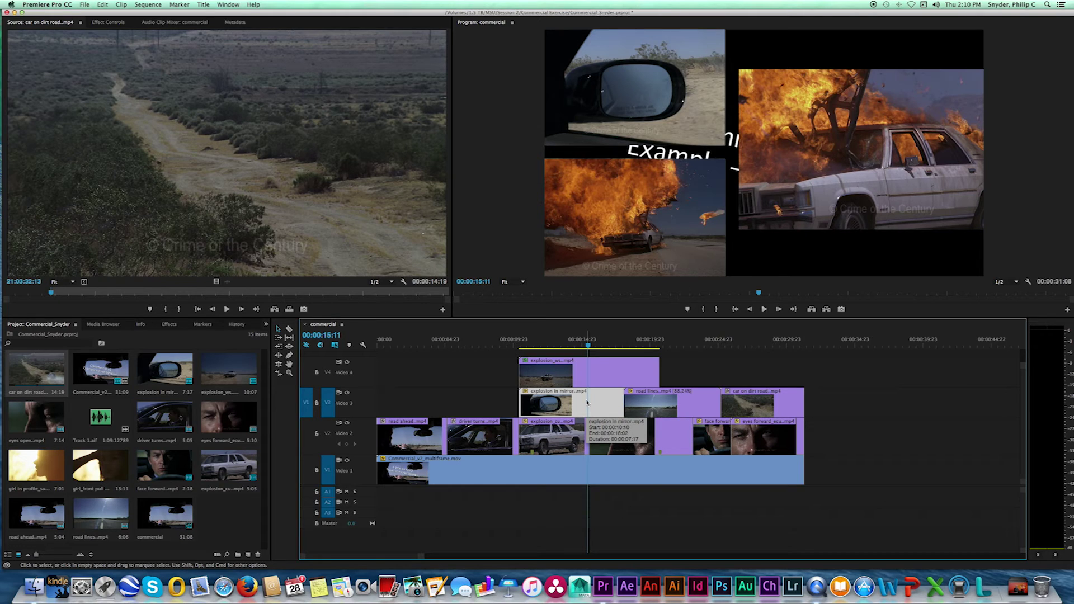
{"action": "right_click", "coordinate": [587, 402]}
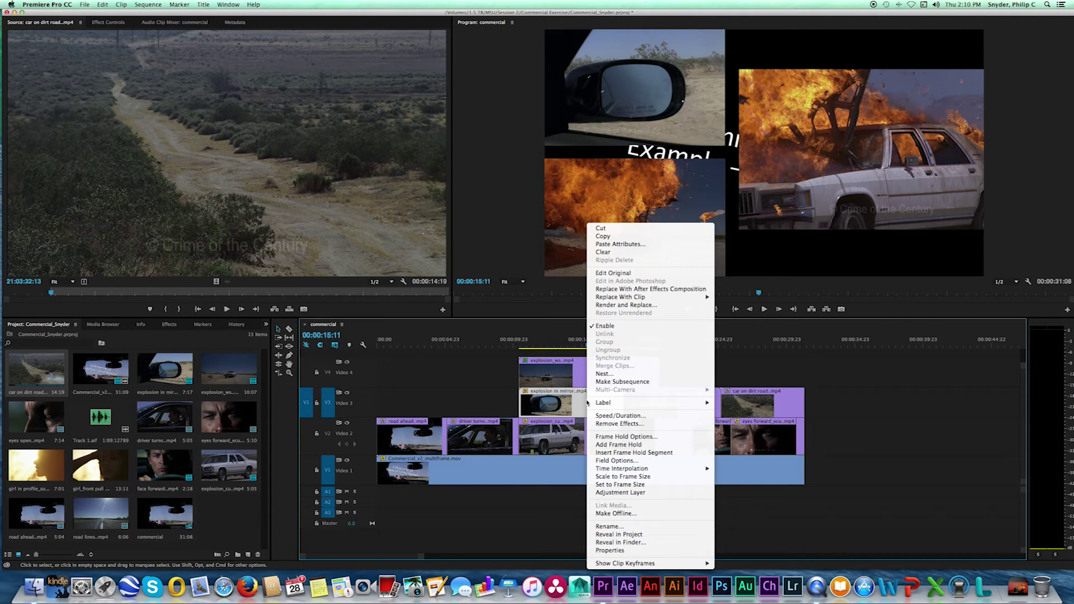
{"action": "left_click", "coordinate": [628, 238]}
{"action": "left_click_drag", "start_coordinate": [837, 394], "coordinate": [693, 412]}
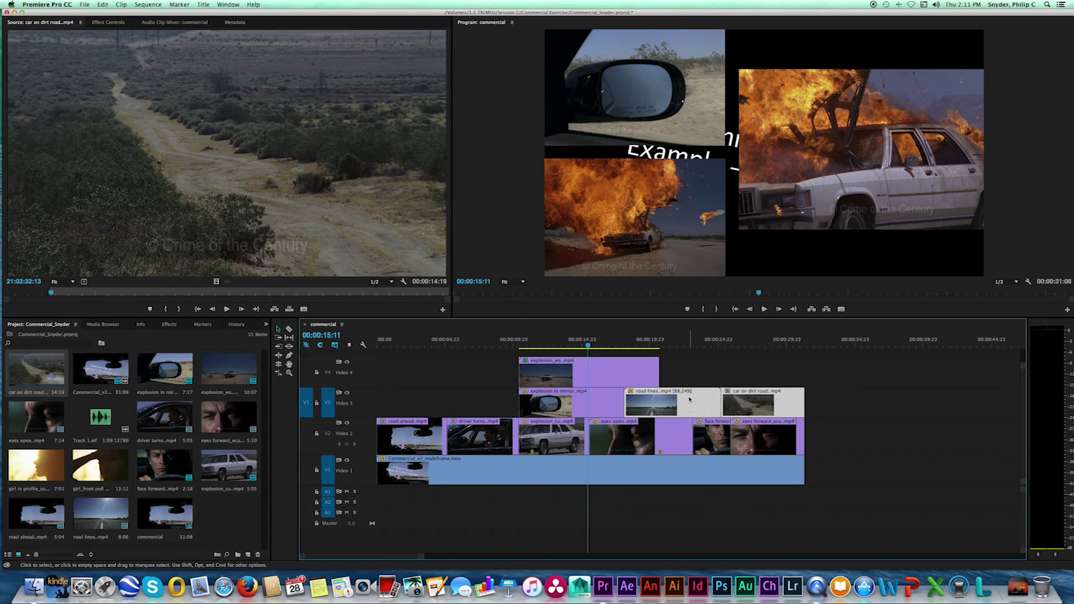
{"action": "right_click", "coordinate": [690, 399]}
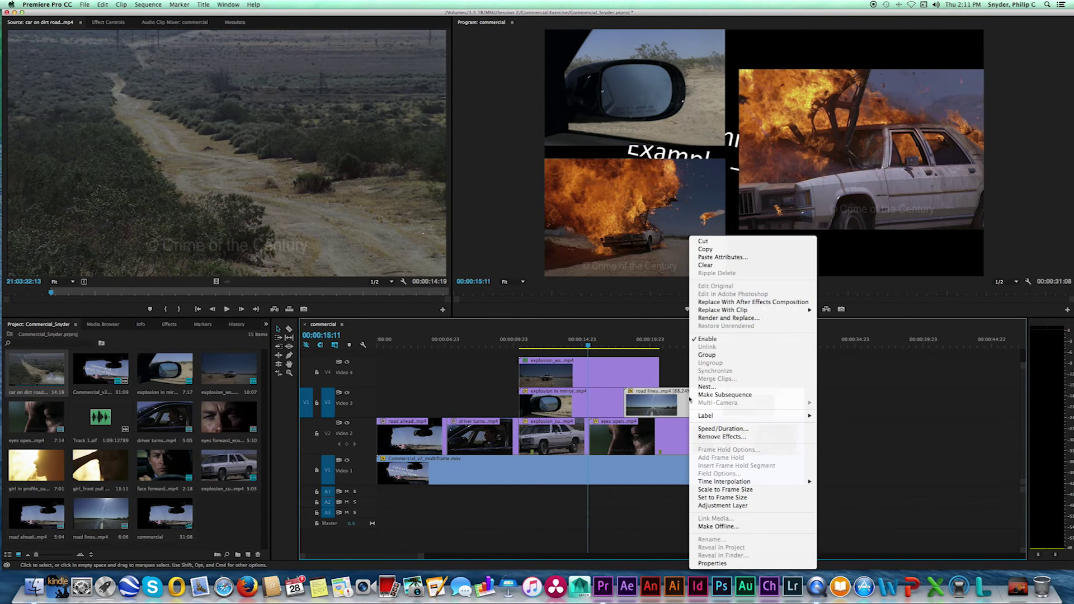
{"action": "left_click", "coordinate": [746, 259]}
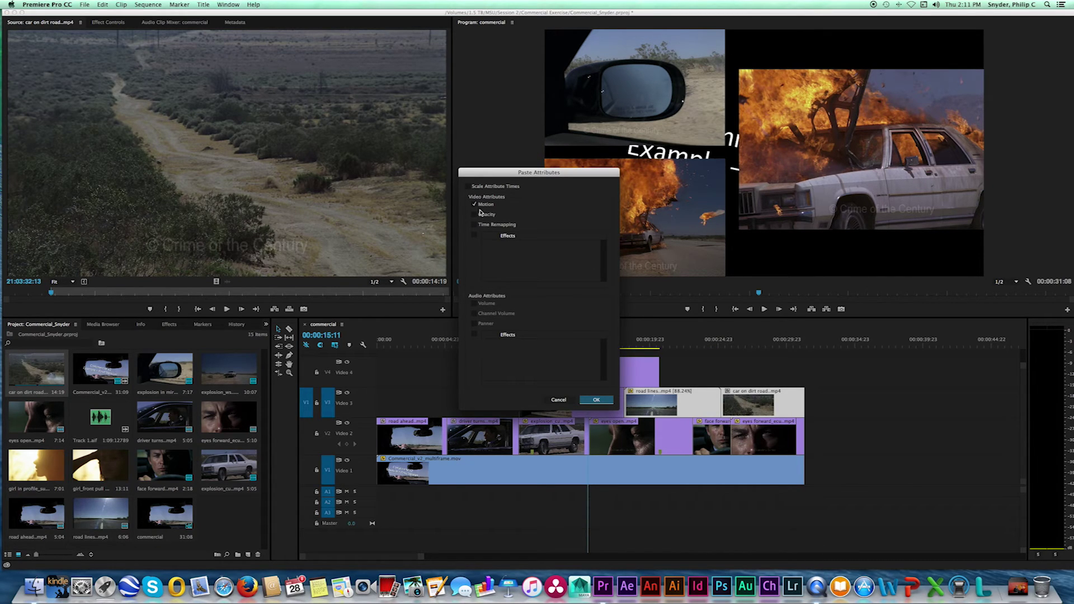
{"action": "left_click", "coordinate": [603, 401]}
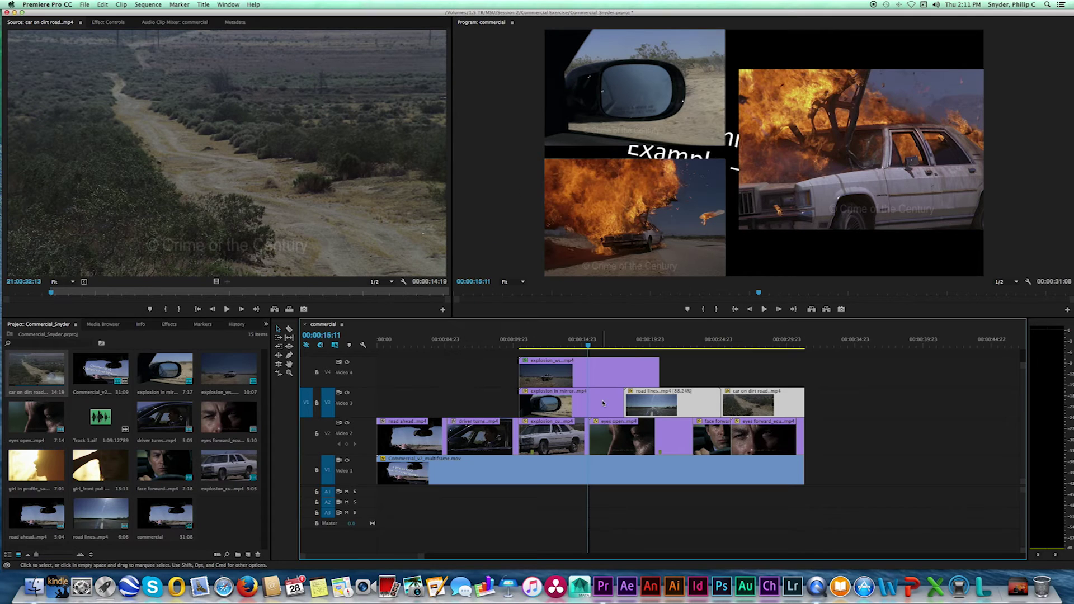
{"action": "left_click", "coordinate": [588, 345]}
{"action": "left_click_drag", "start_coordinate": [588, 344], "coordinate": [759, 352]}
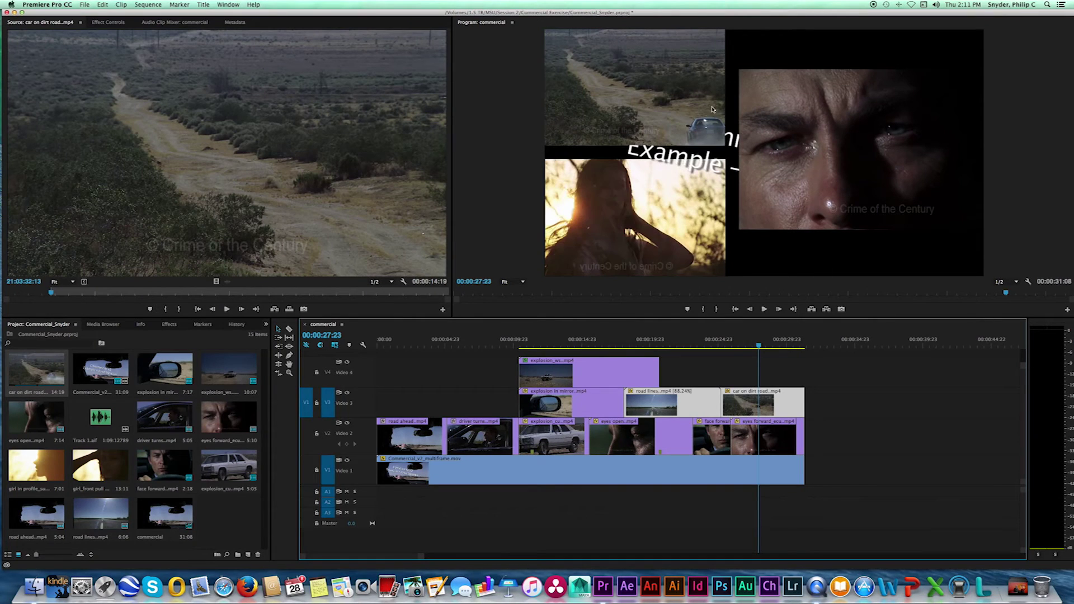
- Scrub through the composite around the explosion_ws clip on Video 4 to review it
{"action": "left_click_drag", "start_coordinate": [668, 340], "coordinate": [727, 344]}
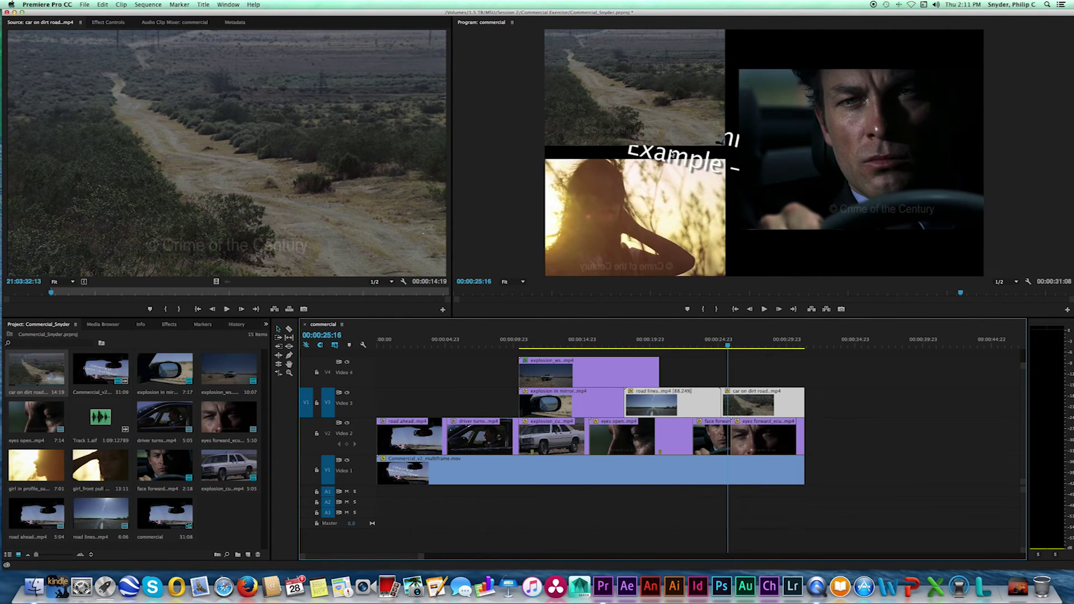
{"action": "left_click_drag", "start_coordinate": [726, 343], "coordinate": [647, 344]}
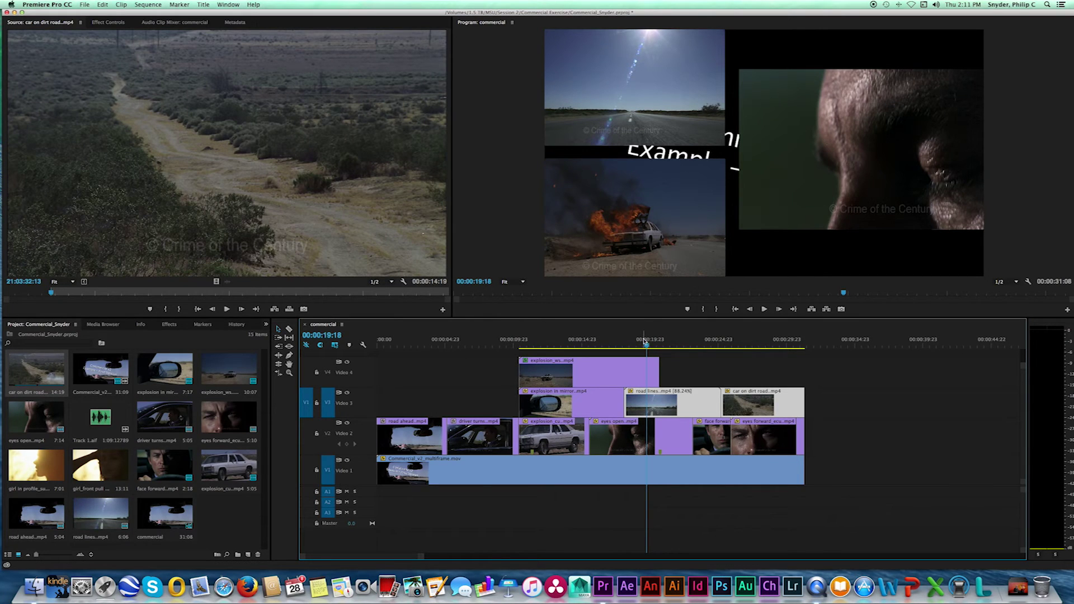
{"action": "left_click_drag", "start_coordinate": [647, 343], "coordinate": [653, 345]}
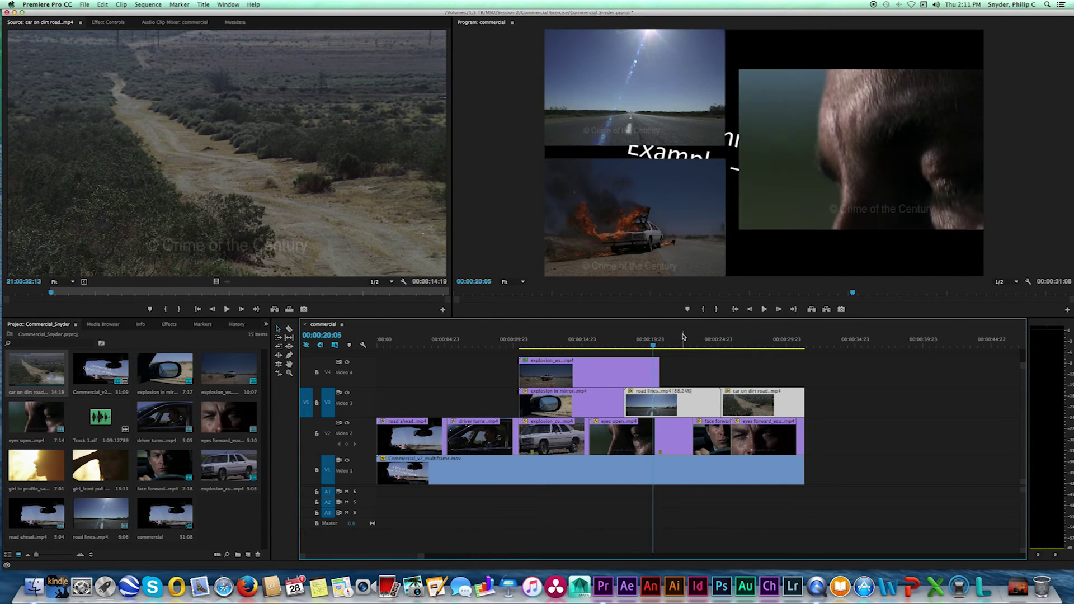
{"action": "left_click", "coordinate": [644, 372]}
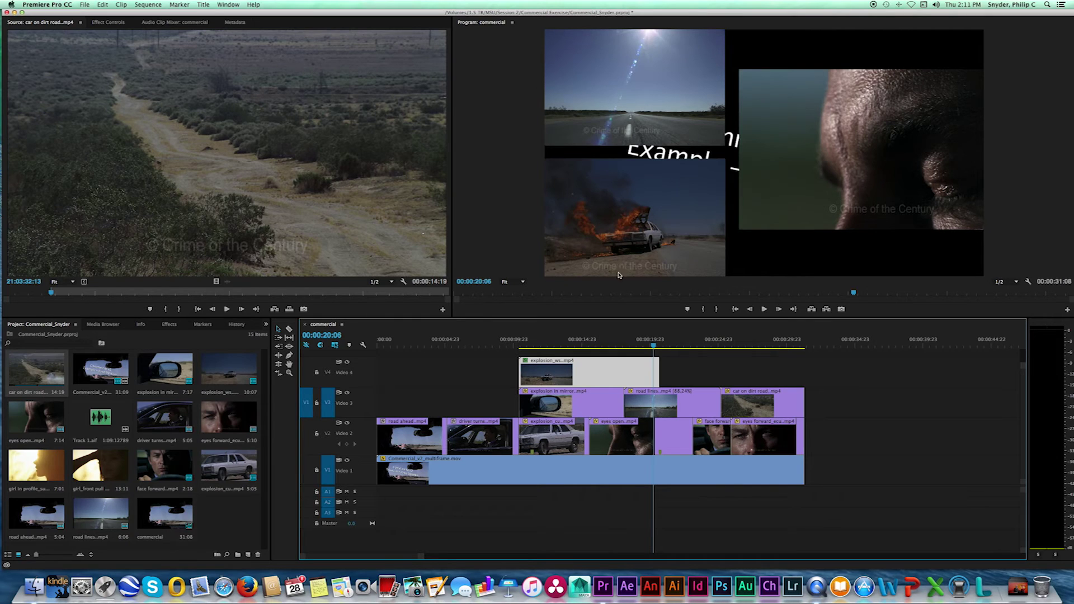
{"action": "mouse_move", "coordinate": [654, 345]}
{"action": "left_mouse_down"}
{"action": "mouse_move", "coordinate": [712, 347]}
{"action": "mouse_move", "coordinate": [663, 348]}
{"action": "left_mouse_up"}
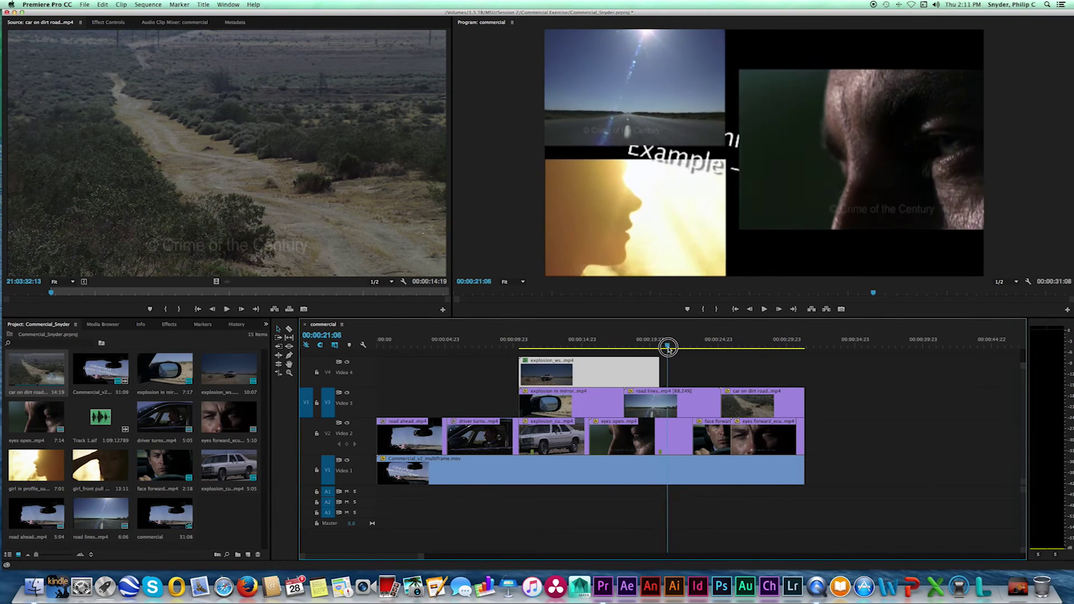
- Navigate to where the upper explosion clip ends and mark the sequence In point at 00:00:20:17
{"action": "key", "text": "Up"}
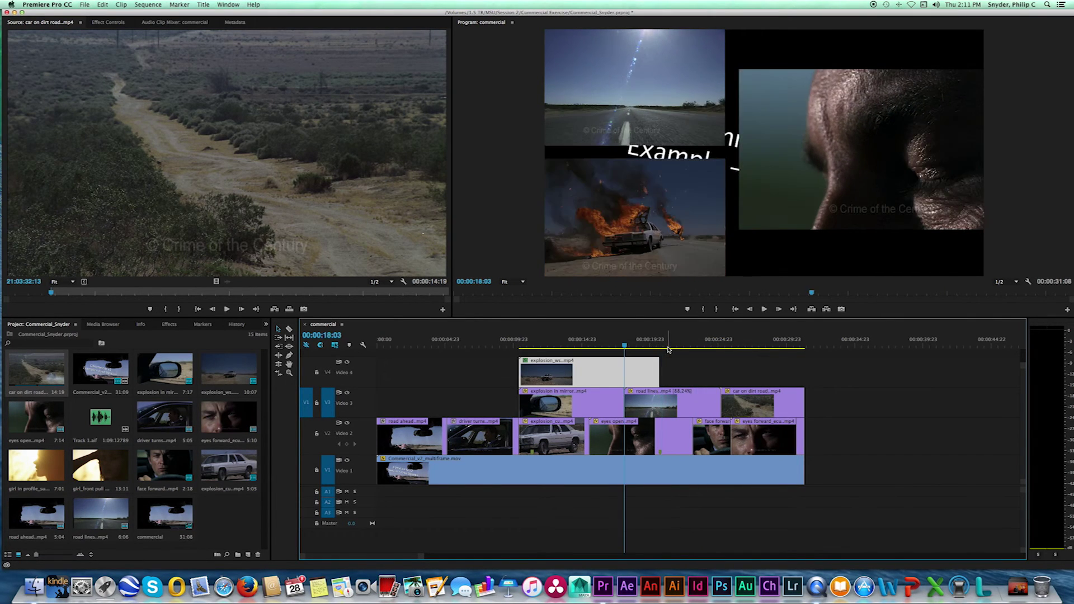
{"action": "key", "text": "Down"}
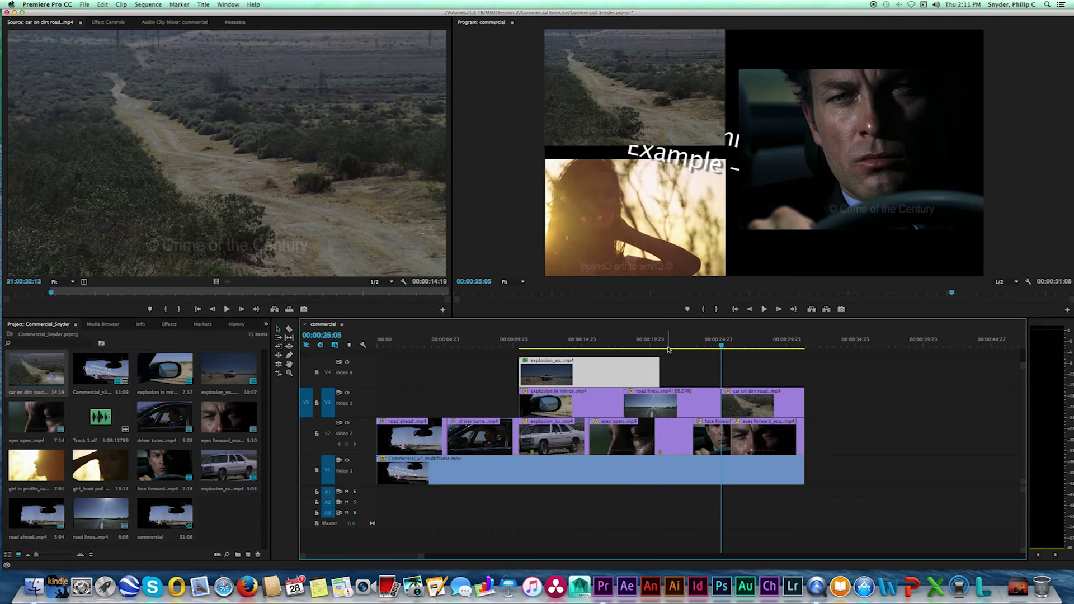
{"action": "key", "text": "Left"}
{"action": "left_click", "coordinate": [669, 347]}
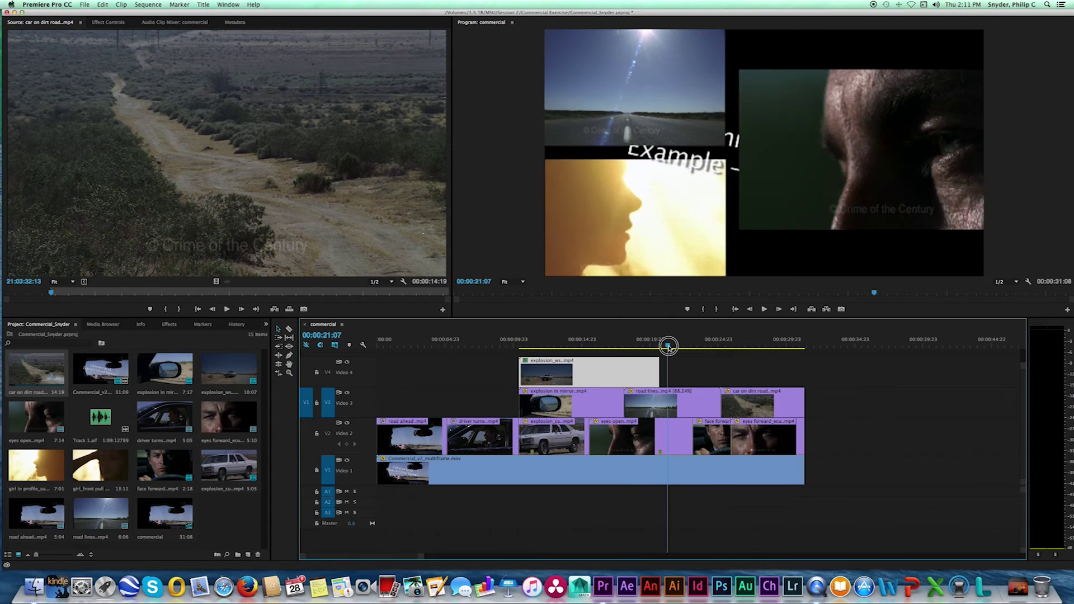
{"action": "left_click_drag", "start_coordinate": [668, 347], "coordinate": [662, 348]}
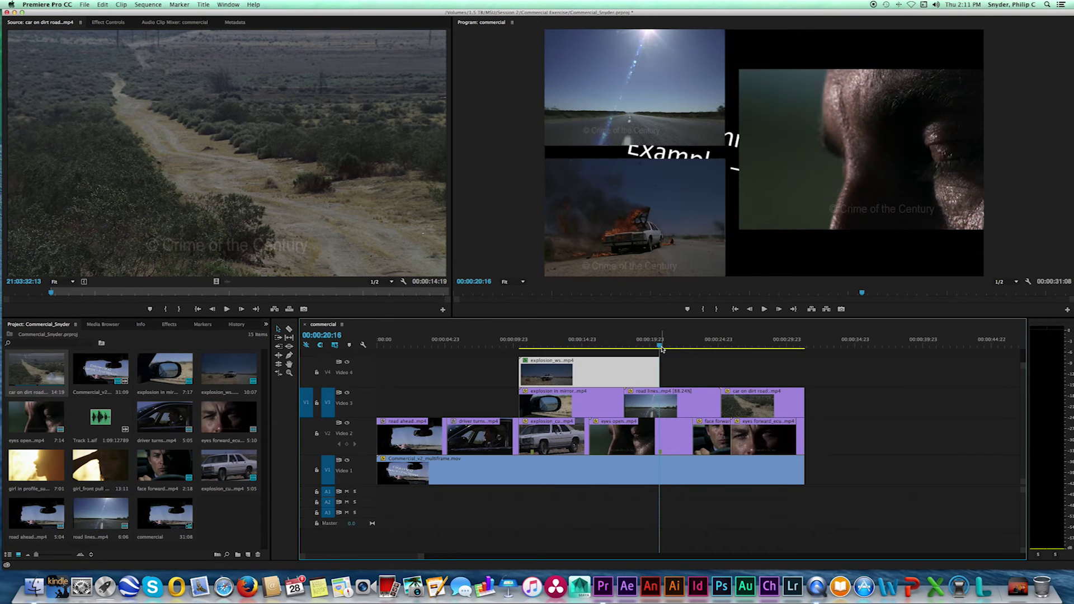
{"action": "key", "text": "Right"}
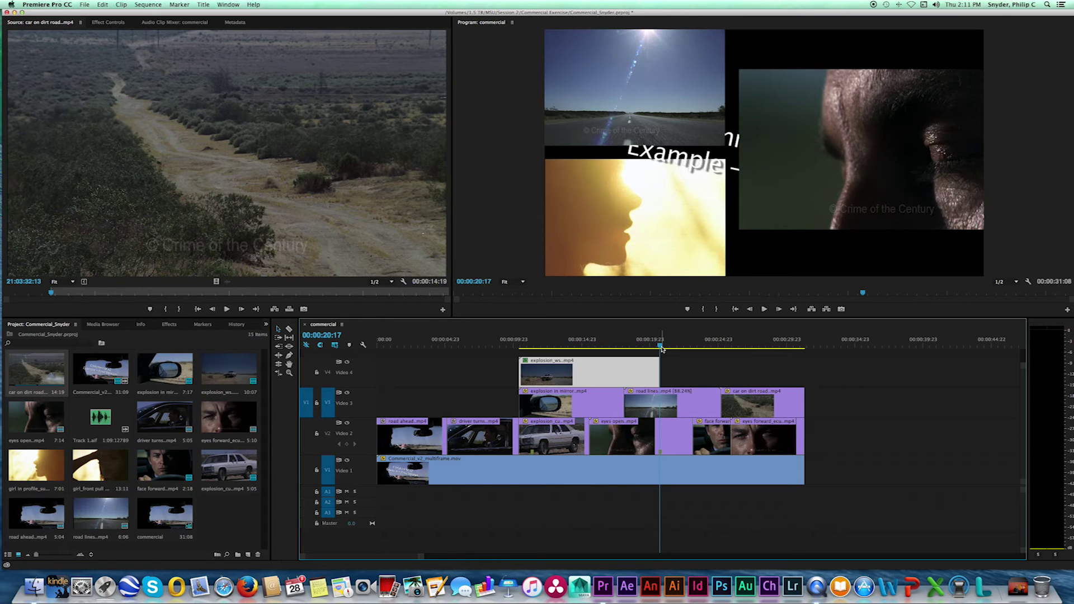
{"action": "key", "text": "i"}
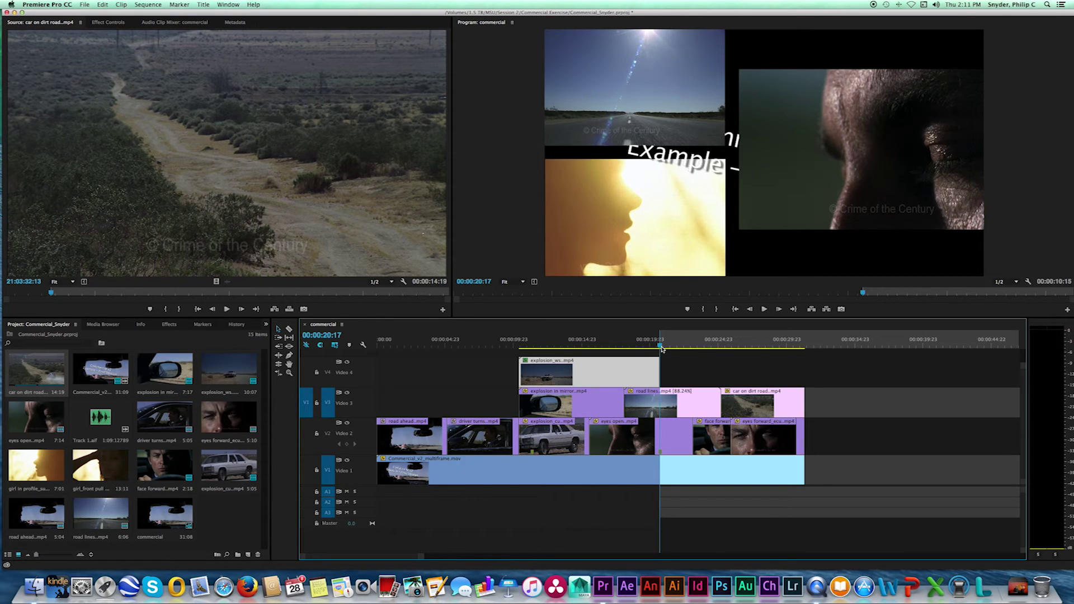
- Mark the sequence Out point at 00:00:24:11 (a 03:19 range) and load girl in profile_sun flare.mp4 as source
{"action": "left_click_drag", "start_coordinate": [671, 345], "coordinate": [715, 347]}
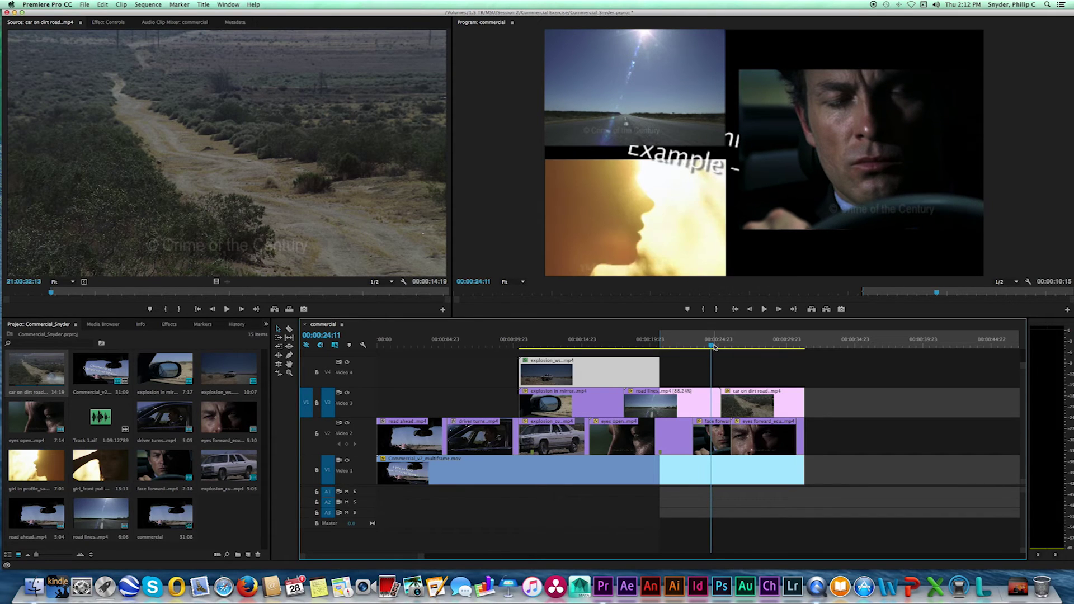
{"action": "key", "text": "o"}
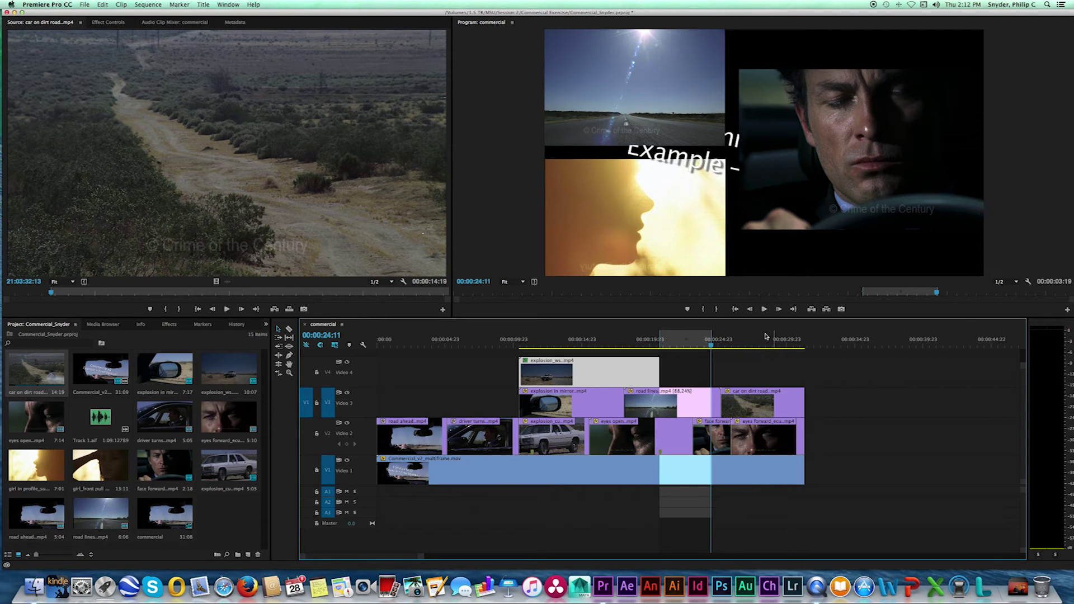
{"action": "mouse_move", "coordinate": [711, 344]}
{"action": "left_mouse_down"}
{"action": "mouse_move", "coordinate": [659, 344]}
{"action": "mouse_move", "coordinate": [708, 344]}
{"action": "mouse_move", "coordinate": [663, 344]}
{"action": "mouse_move", "coordinate": [698, 345]}
{"action": "left_mouse_up"}
{"action": "mouse_move", "coordinate": [672, 344]}
{"action": "left_mouse_down"}
{"action": "mouse_move", "coordinate": [686, 344]}
{"action": "mouse_move", "coordinate": [667, 344]}
{"action": "left_mouse_up"}
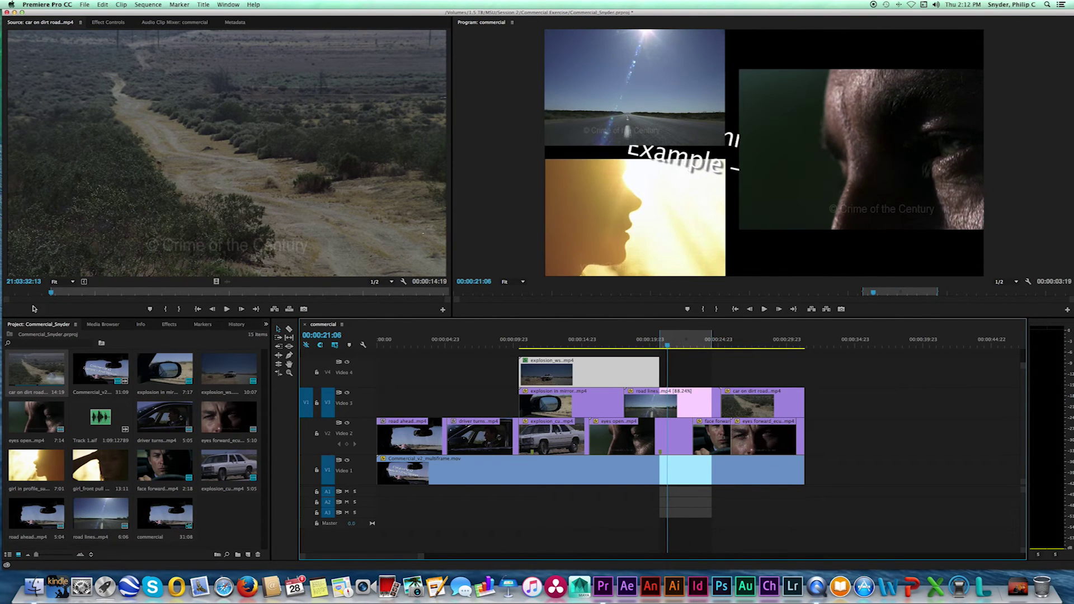
{"action": "left_click", "coordinate": [43, 468]}
{"action": "double_click", "coordinate": [43, 468]}
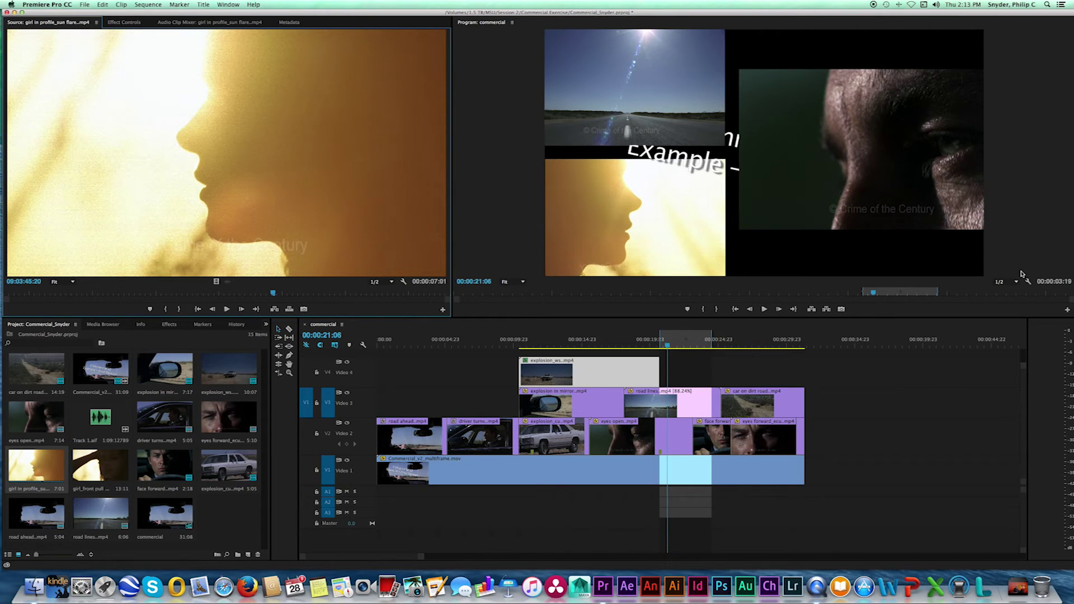
- Scrub the girl in profile source clip back and forth to find the wanted end frame
{"action": "left_click", "coordinate": [725, 344]}
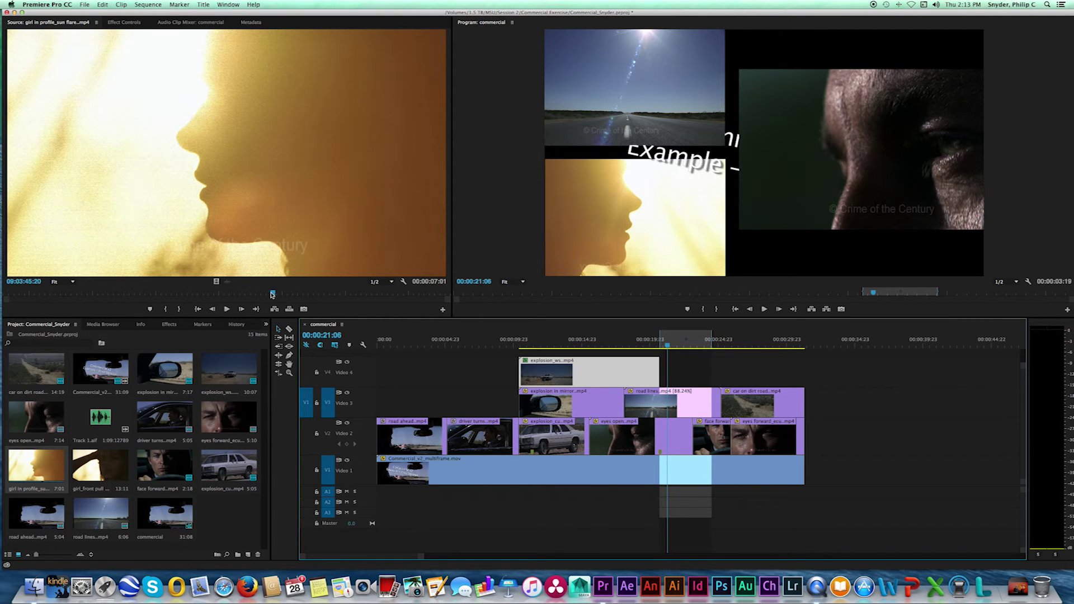
{"action": "left_click", "coordinate": [207, 291]}
{"action": "left_click_drag", "start_coordinate": [206, 291], "coordinate": [166, 291]}
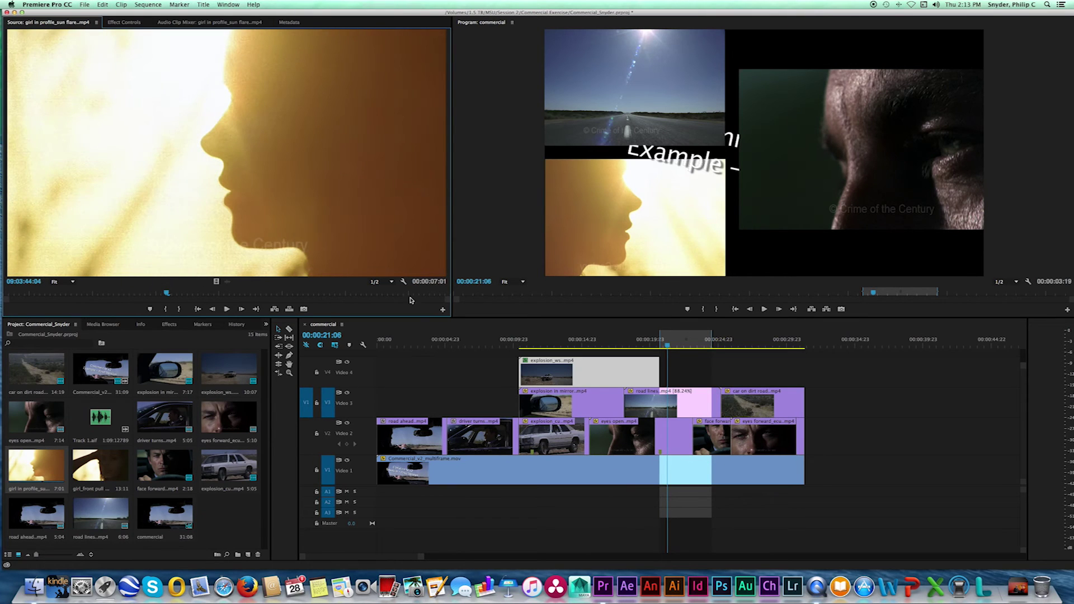
{"action": "left_click_drag", "start_coordinate": [167, 293], "coordinate": [112, 294]}
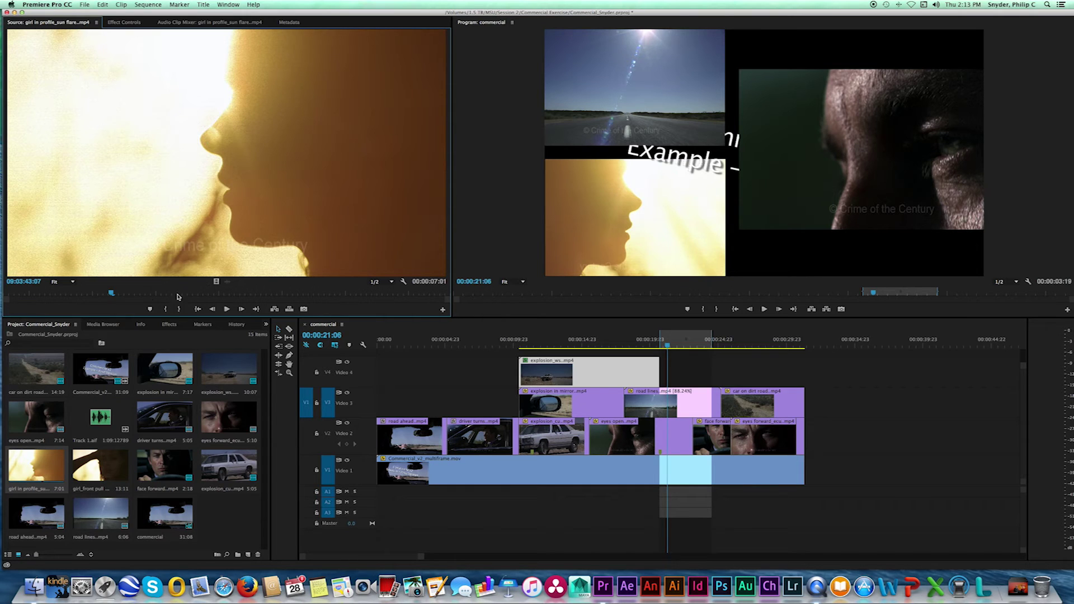
{"action": "left_click_drag", "start_coordinate": [103, 295], "coordinate": [3, 293]}
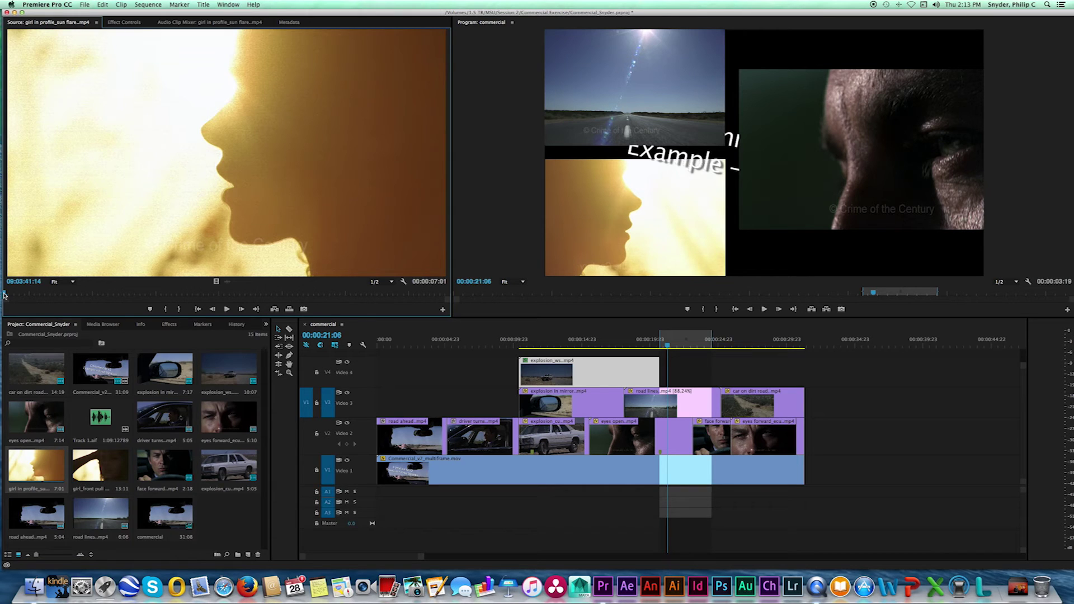
{"action": "left_click_drag", "start_coordinate": [2, 295], "coordinate": [198, 295]}
- Mark the source Out point for a roughly 3:19 range and overwrite Video 4's marked slot with its video
{"action": "key", "text": "o"}
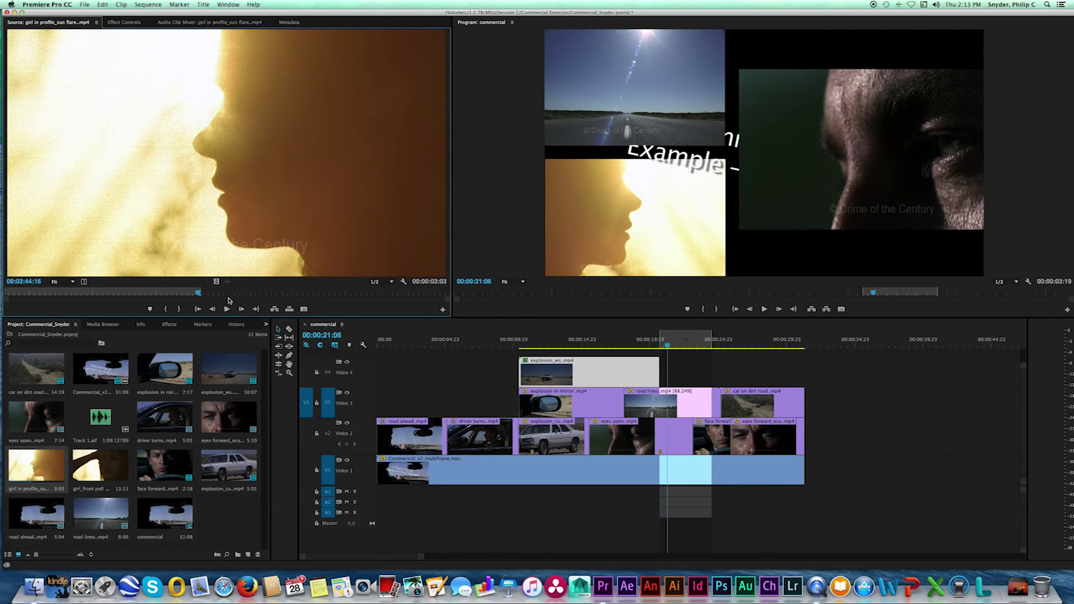
{"action": "left_click_drag", "start_coordinate": [200, 296], "coordinate": [229, 295]}
{"action": "left_click_drag", "start_coordinate": [225, 291], "coordinate": [243, 292]}
{"action": "left_click_drag", "start_coordinate": [217, 281], "coordinate": [661, 371]}
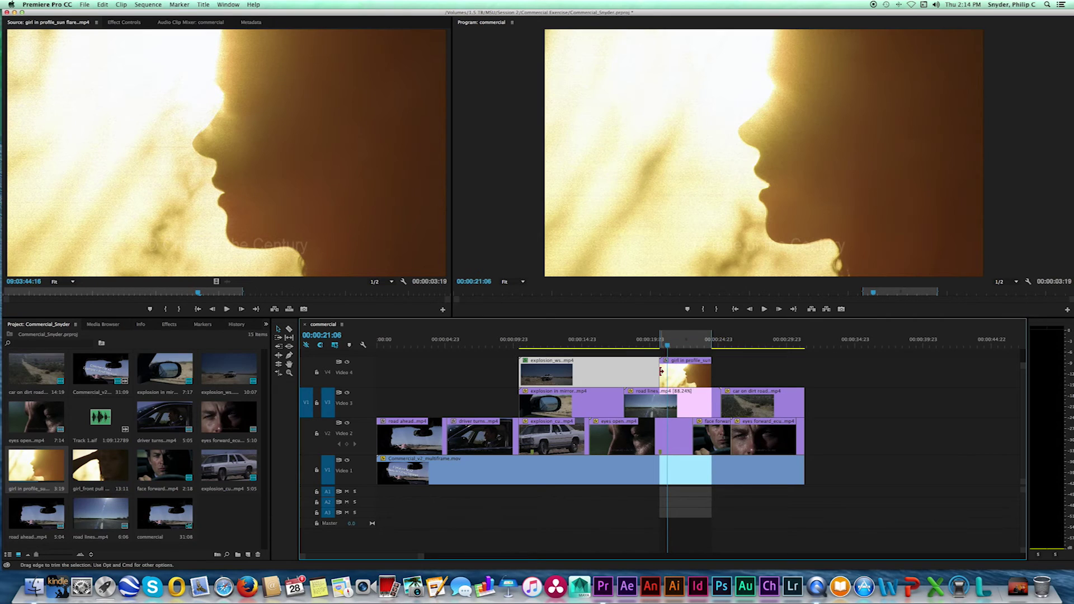
- Filter the Effects panel by 'flip' to list Horizontal Flip and Vertical Flip
{"action": "left_click", "coordinate": [679, 340]}
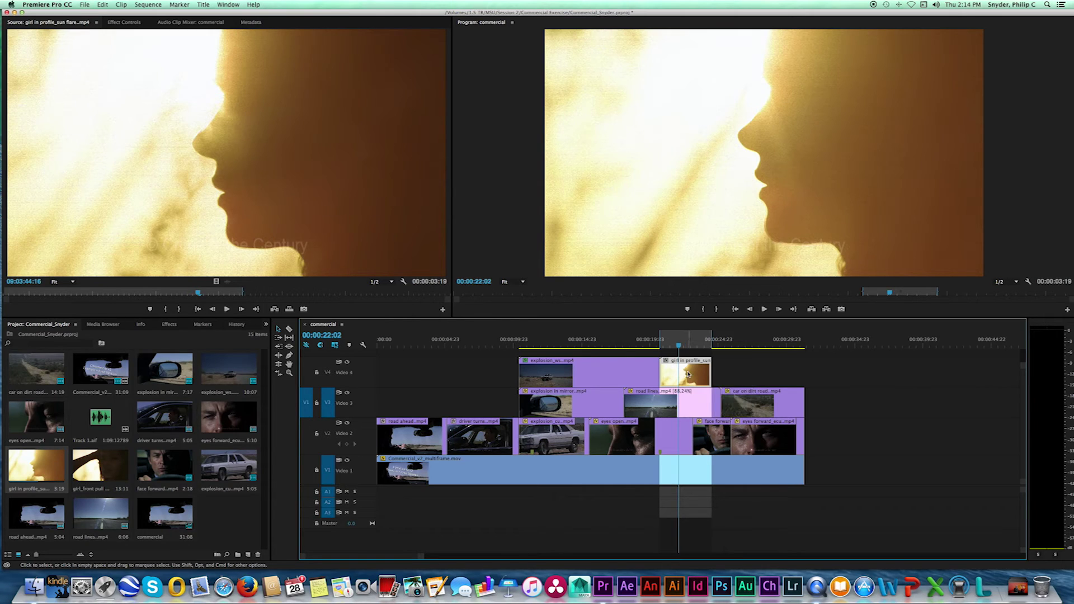
{"action": "left_click", "coordinate": [170, 325]}
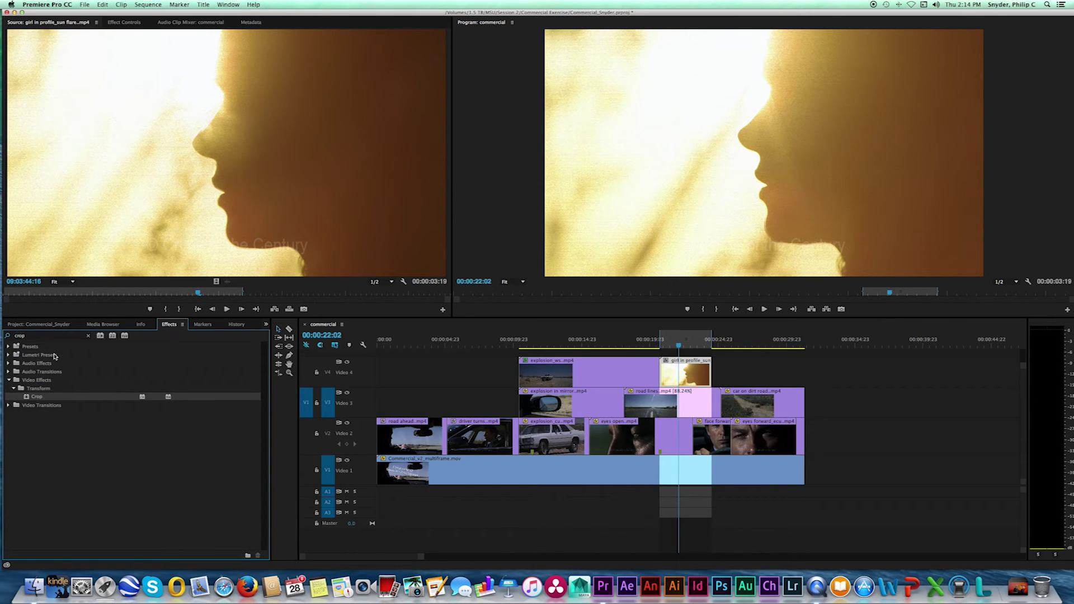
{"action": "left_click", "coordinate": [33, 338]}
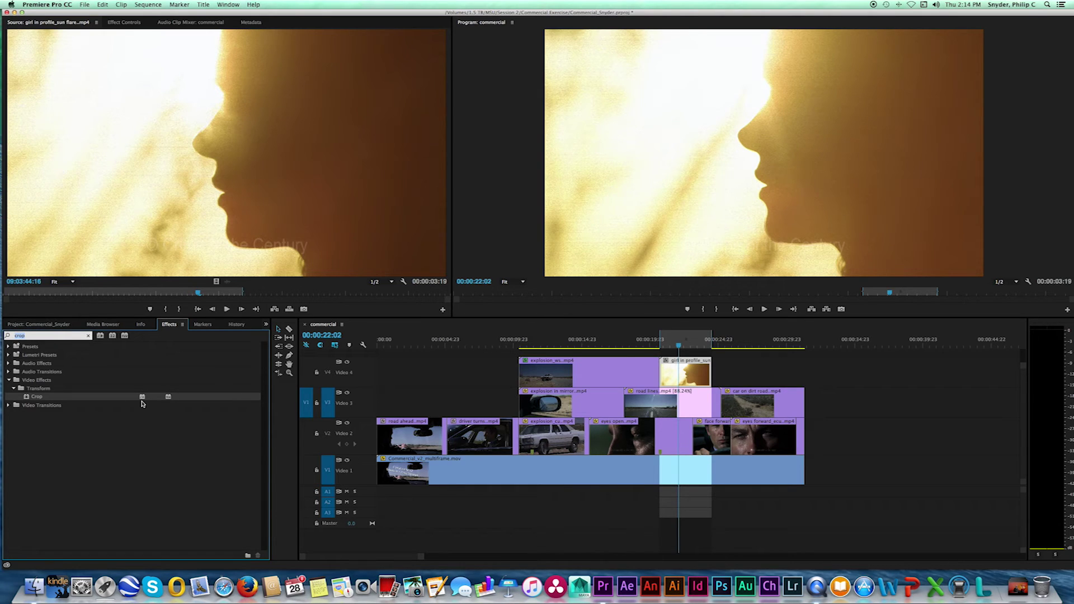
{"action": "type", "text": "flip"}
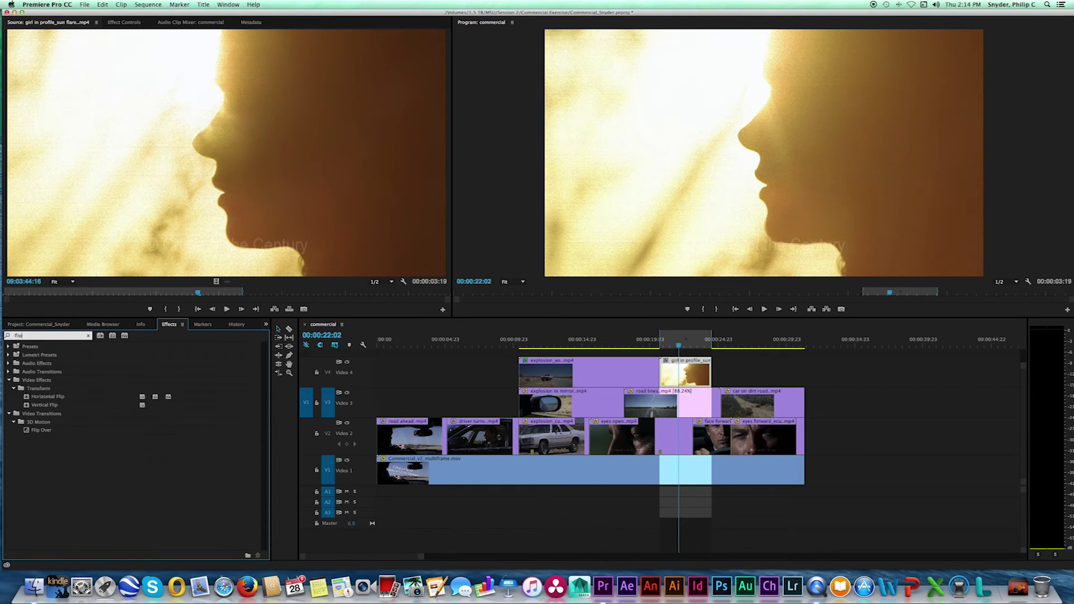
- Apply Horizontal Flip to the girl in profile clip on V4 and scrub to 00:00:24:12
{"action": "double_click", "coordinate": [27, 400]}
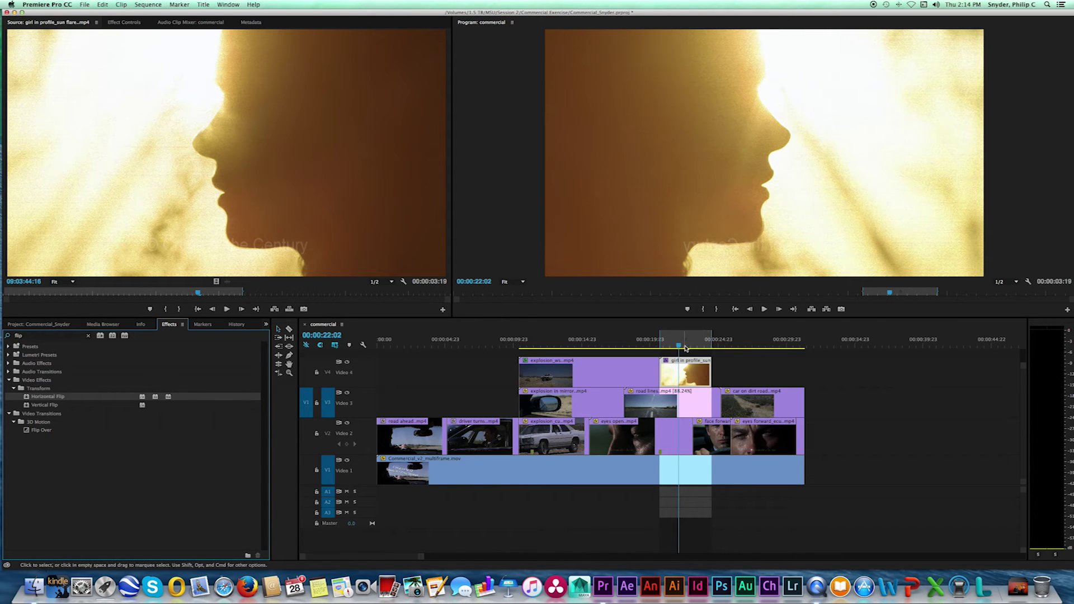
{"action": "left_click_drag", "start_coordinate": [686, 344], "coordinate": [756, 346]}
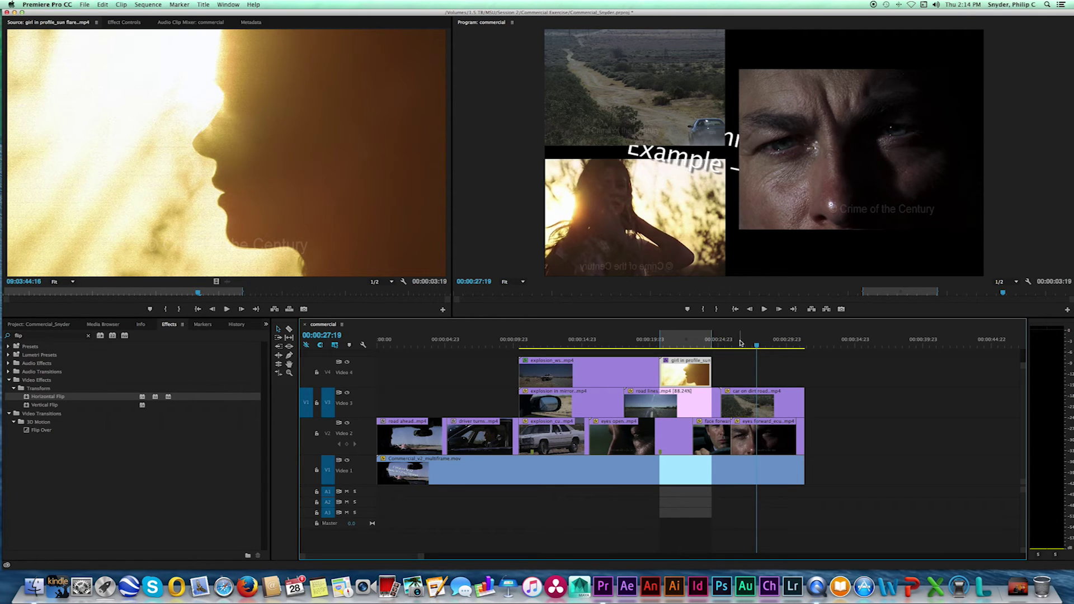
{"action": "left_click_drag", "start_coordinate": [757, 346], "coordinate": [714, 348]}
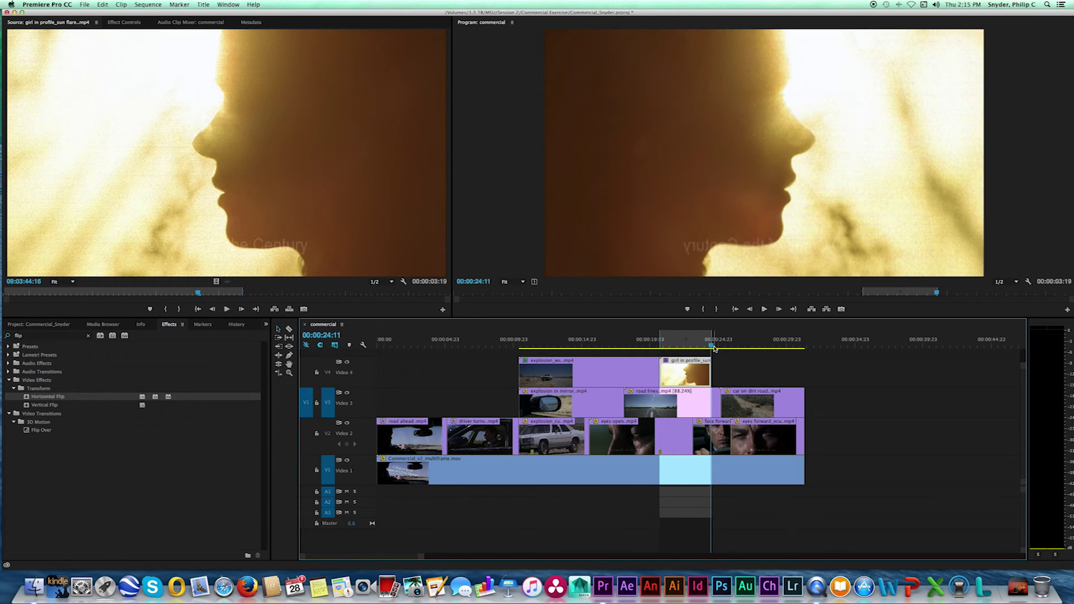
{"action": "left_click_drag", "start_coordinate": [715, 348], "coordinate": [716, 348]}
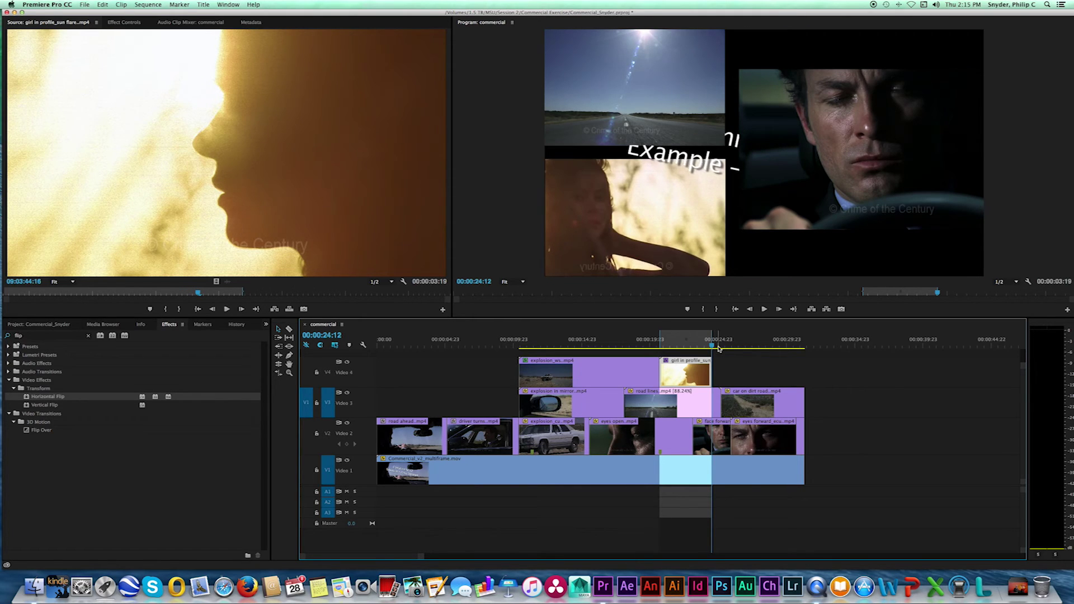
{"action": "scroll", "coordinate": [685, 386], "scroll_direction": "right", "scroll_amount": 1}
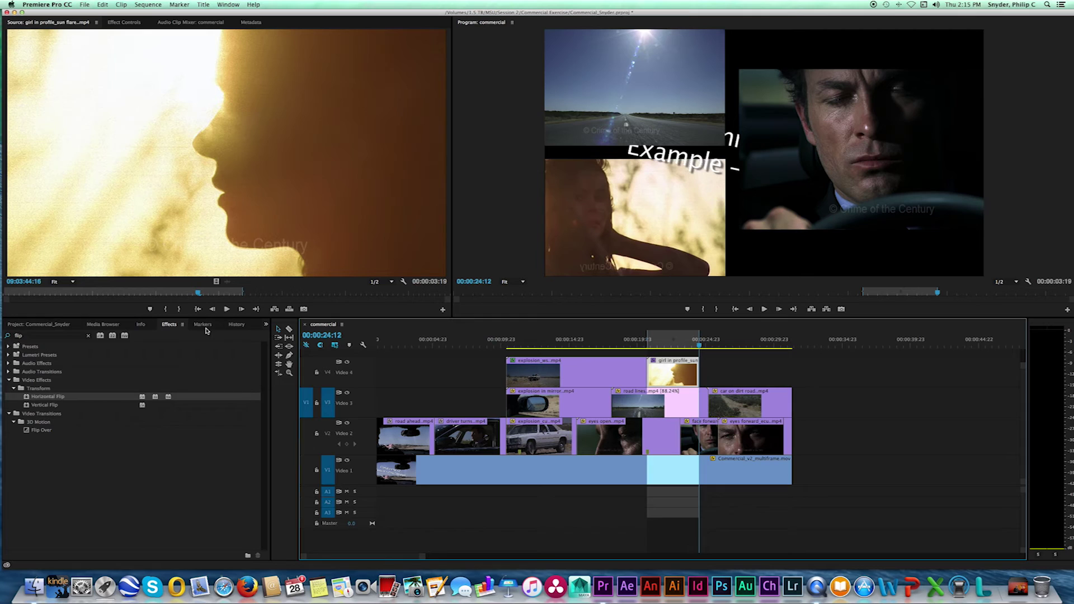
- Switch back to the Project panel and load girl_front pull out.mp4 into the Source monitor
{"action": "left_click", "coordinate": [57, 326]}
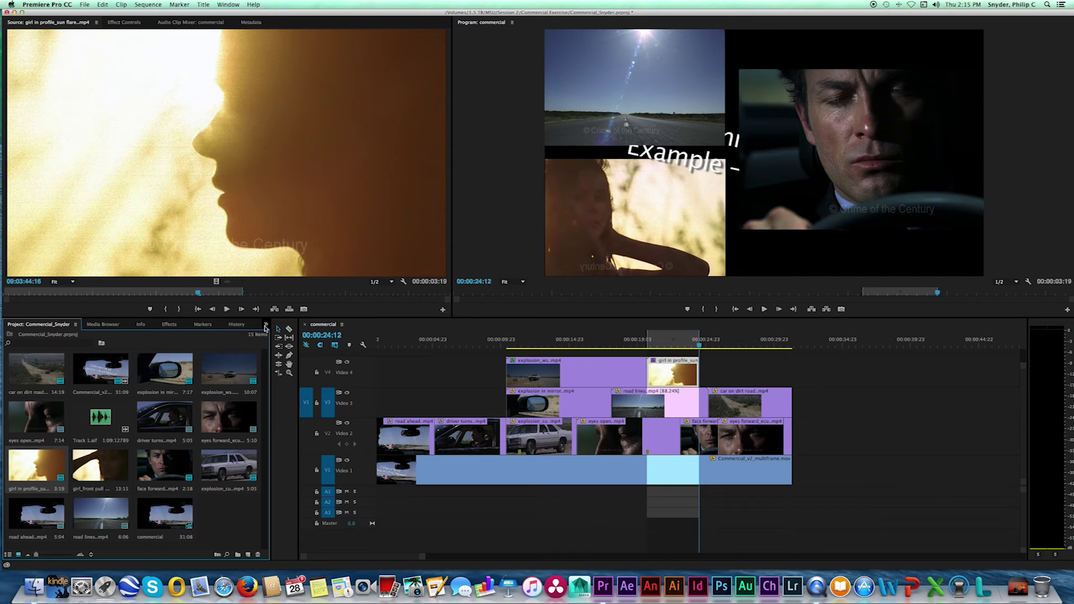
{"action": "left_click", "coordinate": [266, 326]}
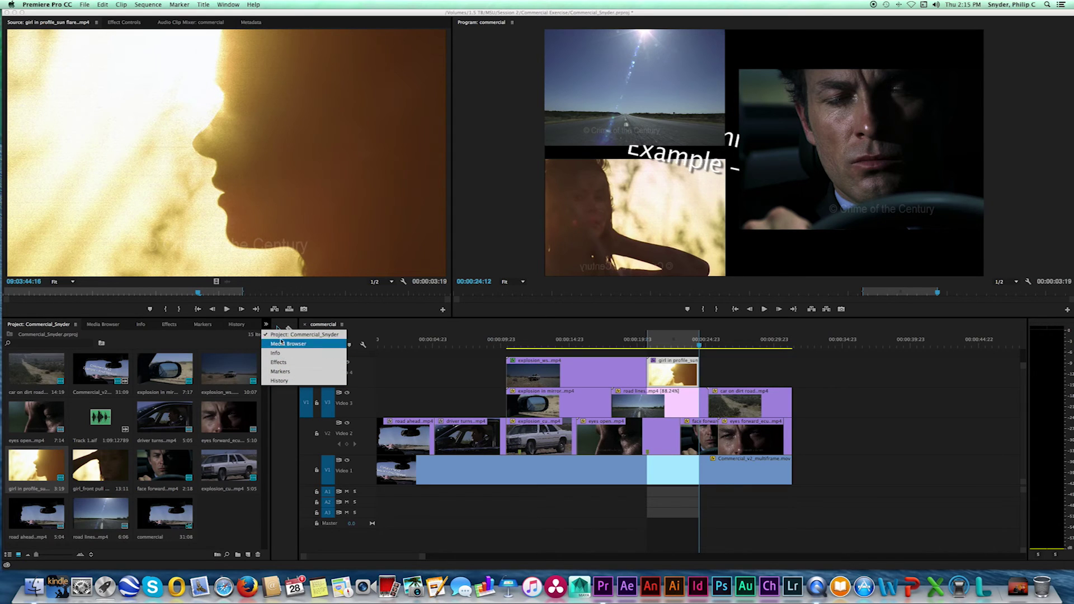
{"action": "left_click", "coordinate": [278, 335]}
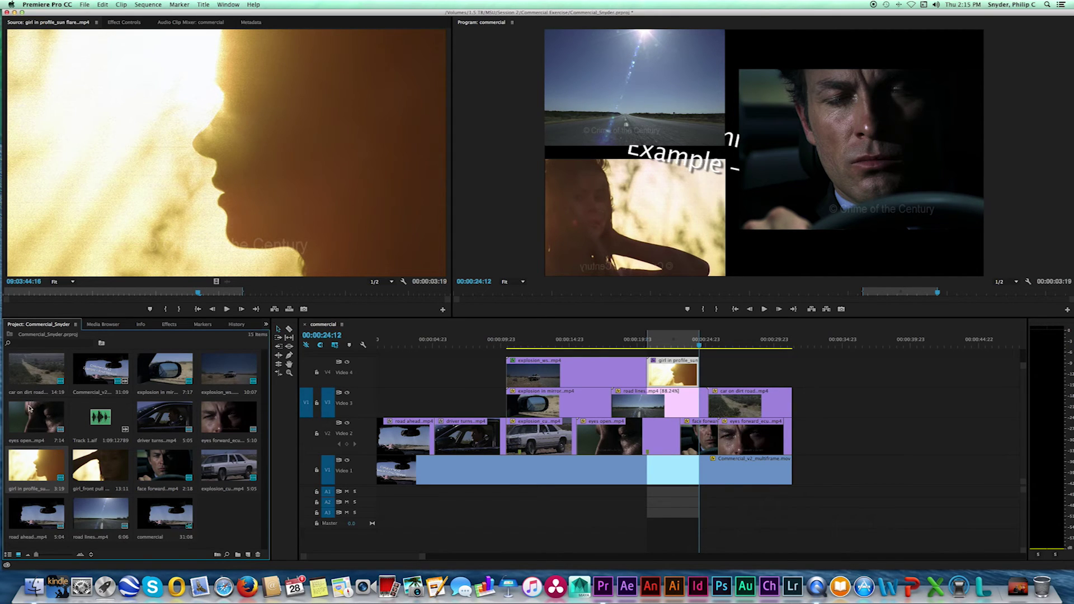
{"action": "double_click", "coordinate": [104, 468]}
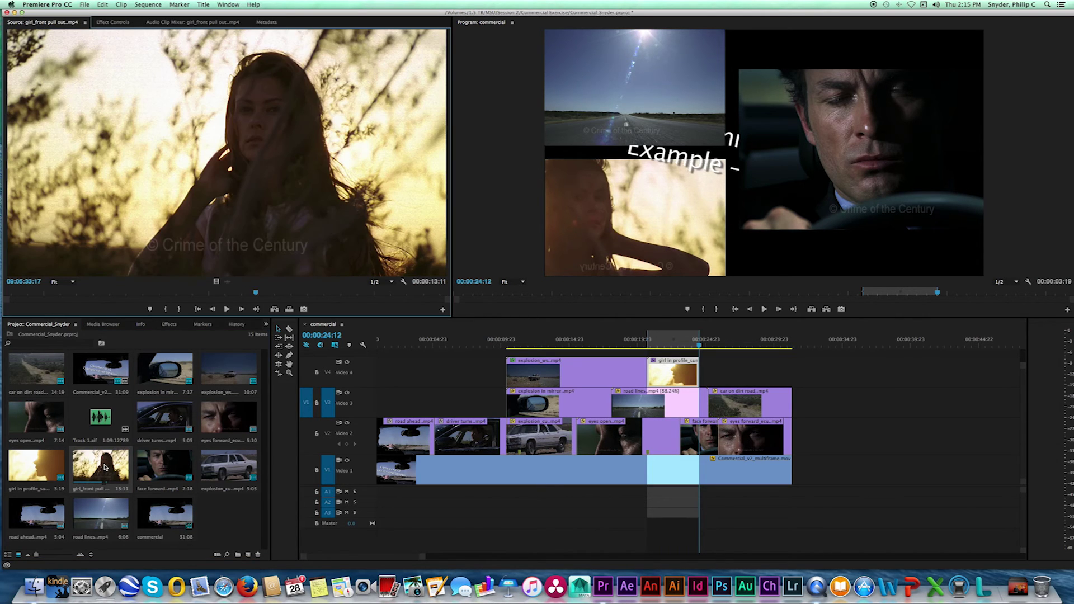
- Mark a source In point near 09:05:28:13 and drop girl_front pull out onto V4 after the profile clip
{"action": "left_click", "coordinate": [254, 294]}
{"action": "left_click_drag", "start_coordinate": [255, 294], "coordinate": [66, 293]}
{"action": "left_click", "coordinate": [701, 345]}
{"action": "mouse_move", "coordinate": [701, 345]}
{"action": "left_mouse_down"}
{"action": "mouse_move", "coordinate": [759, 347]}
{"action": "mouse_move", "coordinate": [703, 347]}
{"action": "left_mouse_up"}
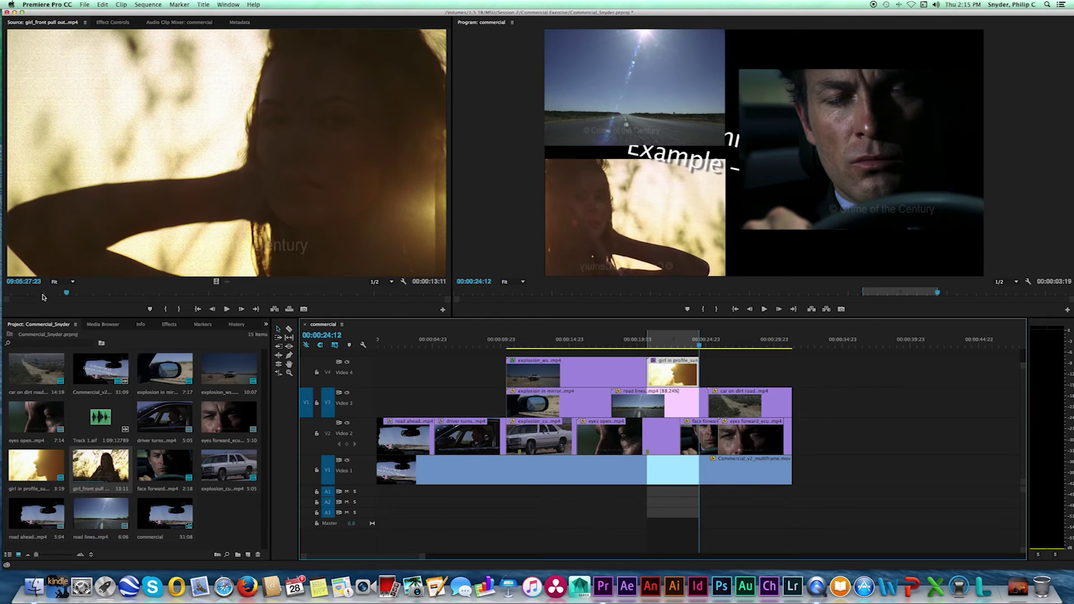
{"action": "left_click_drag", "start_coordinate": [70, 297], "coordinate": [61, 297]}
{"action": "left_click_drag", "start_coordinate": [74, 296], "coordinate": [86, 296]}
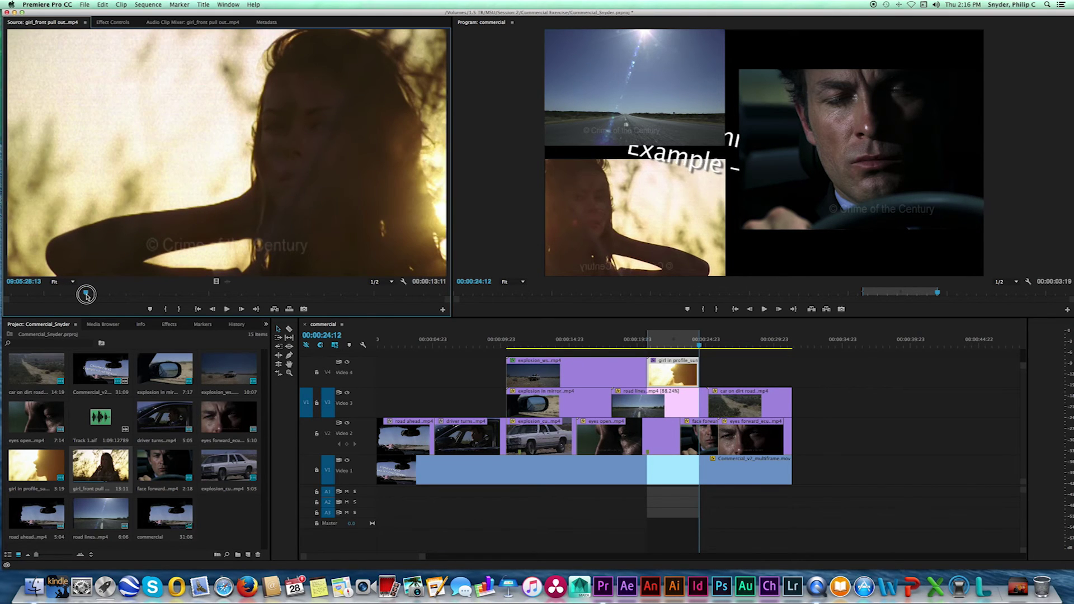
{"action": "left_click_drag", "start_coordinate": [87, 296], "coordinate": [86, 295]}
{"action": "key", "text": "i"}
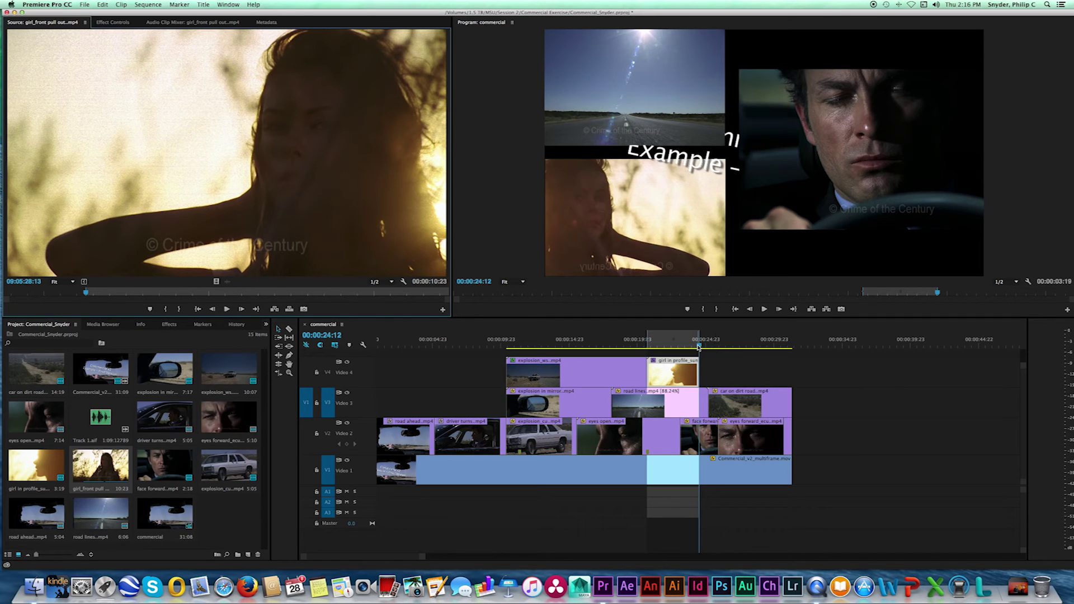
{"action": "left_click_drag", "start_coordinate": [216, 281], "coordinate": [701, 368]}
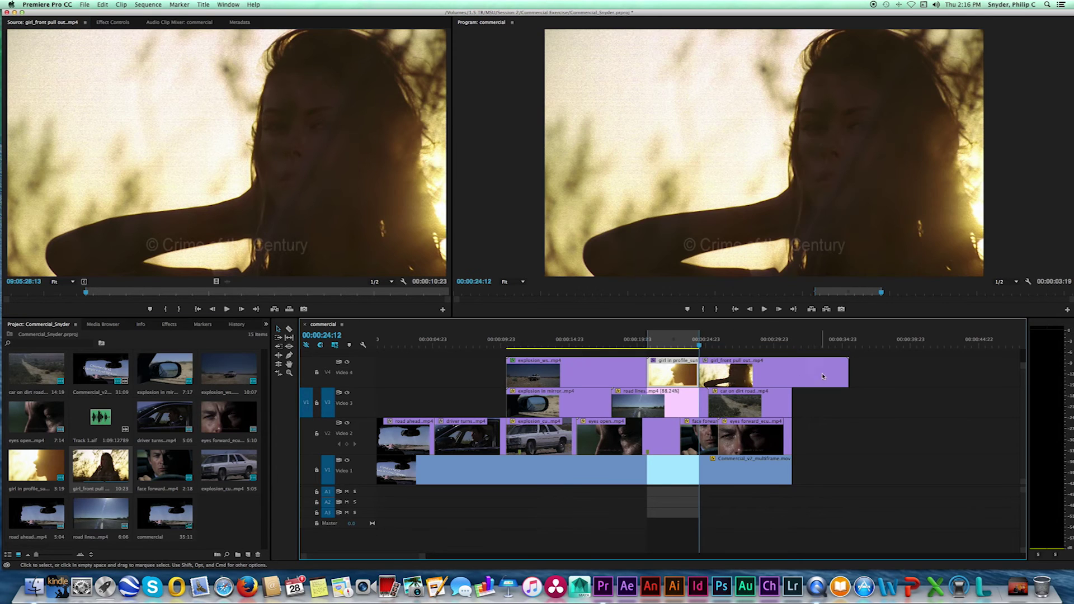
- Trim the V4 pull-out clip to end with the other tracks and clear the sequence In/Out marks
{"action": "left_click_drag", "start_coordinate": [847, 377], "coordinate": [792, 375]}
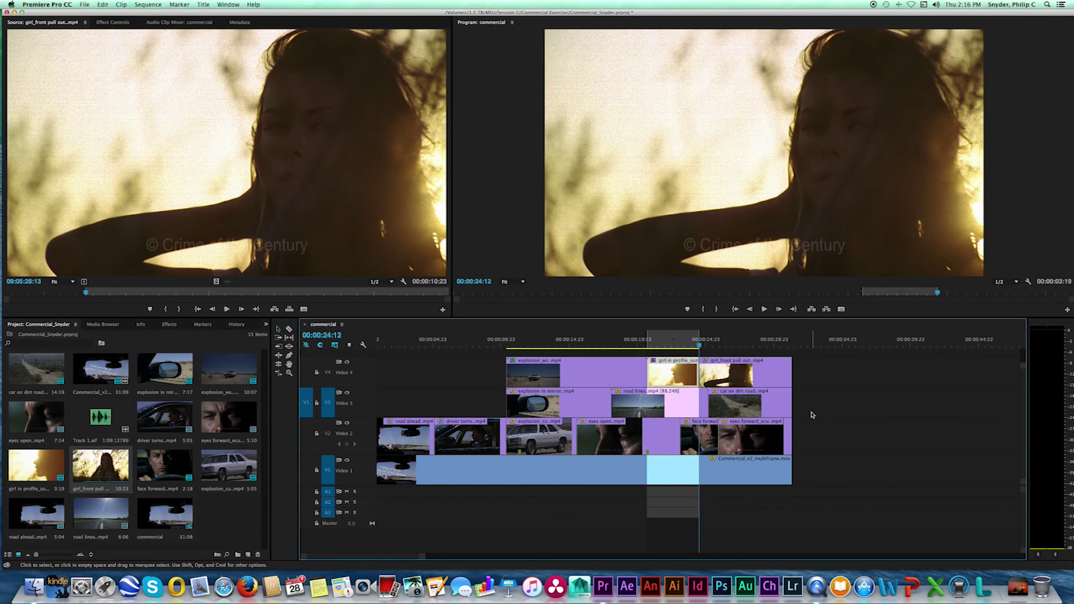
{"action": "left_click", "coordinate": [744, 375]}
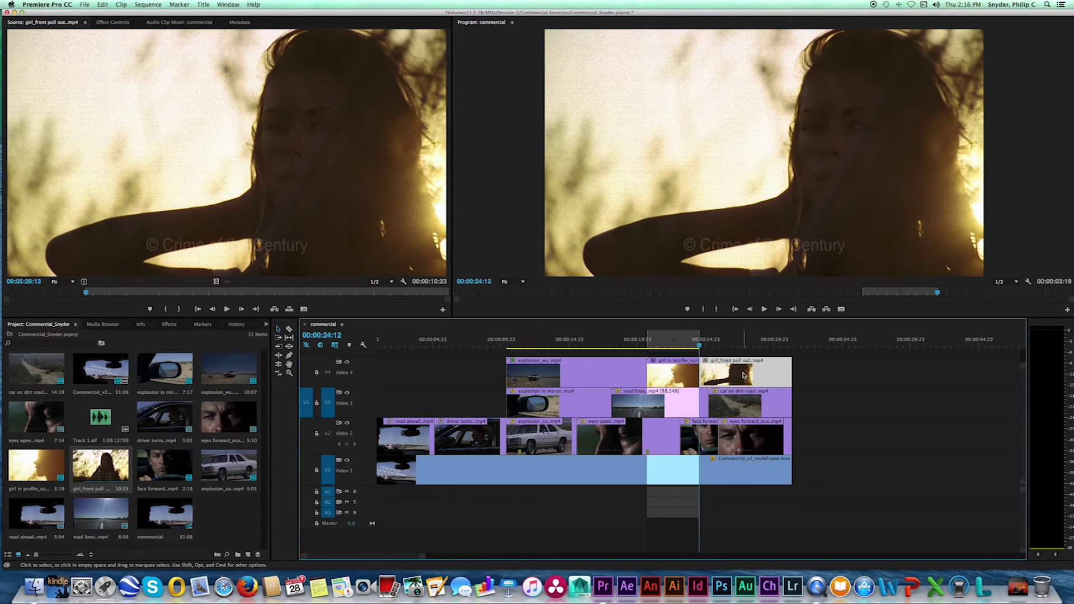
{"action": "right_click", "coordinate": [700, 339]}
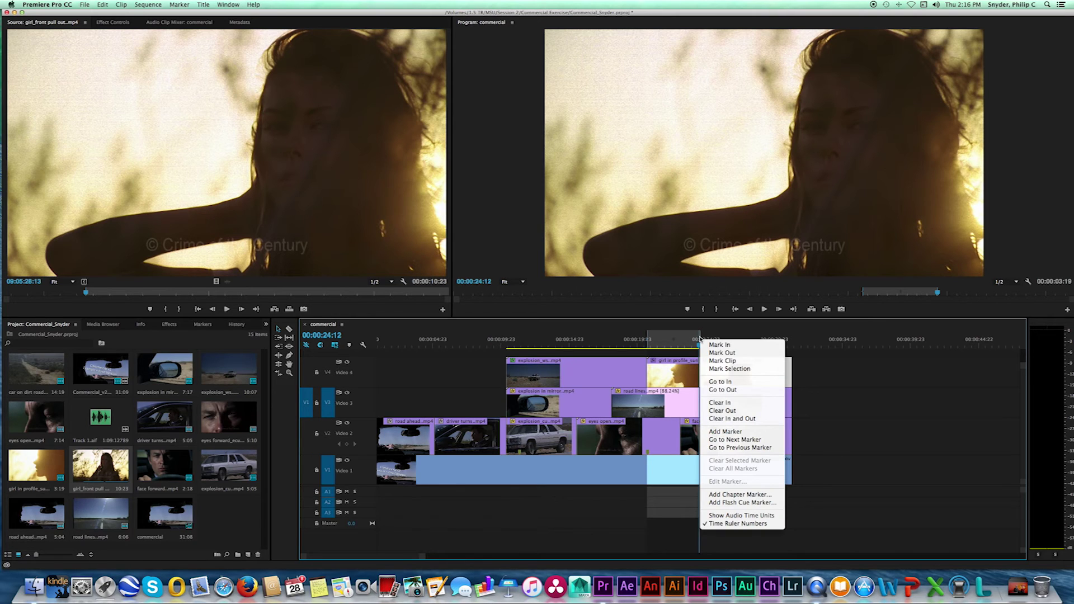
{"action": "left_click", "coordinate": [731, 419]}
{"action": "left_click_drag", "start_coordinate": [700, 343], "coordinate": [650, 343]}
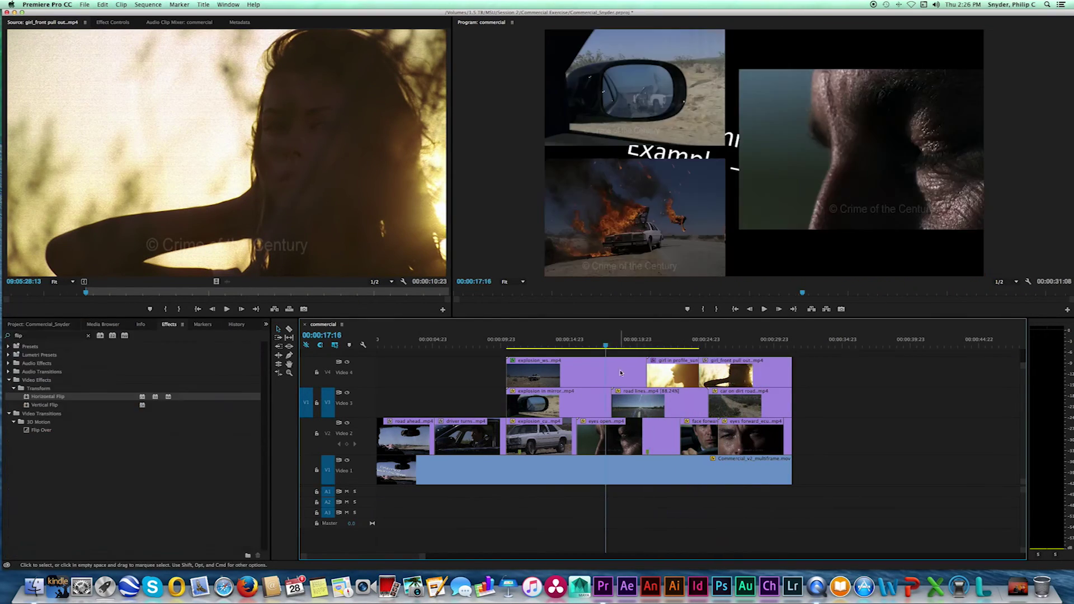
- Paste explosion_ws.mp4's Motion and Crop attributes onto girl_front pull out.mp4
{"action": "left_click", "coordinate": [615, 344]}
{"action": "key", "text": "space"}
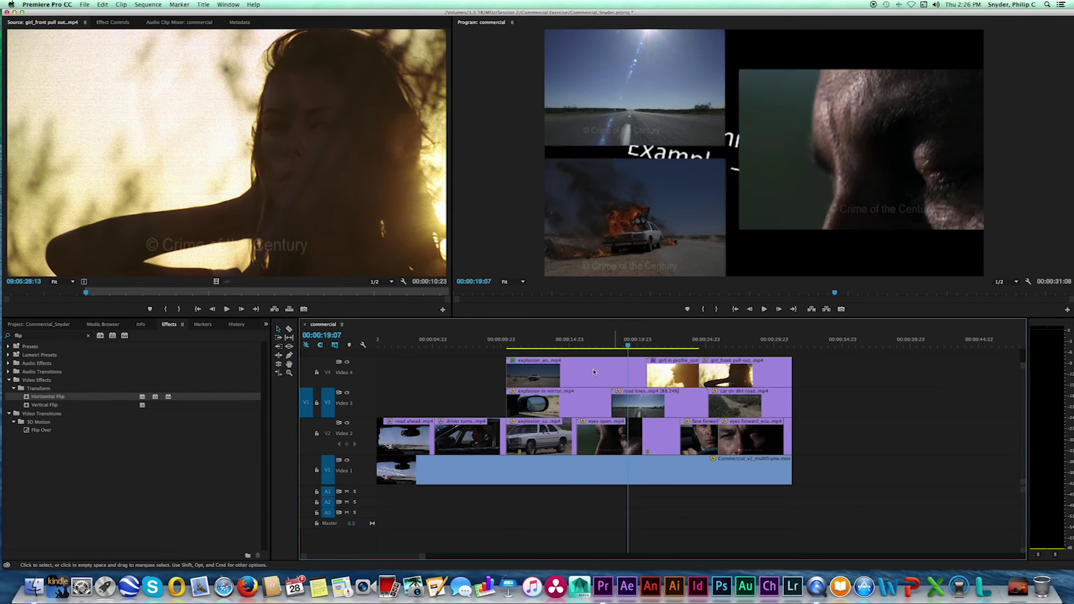
{"action": "left_click", "coordinate": [590, 374]}
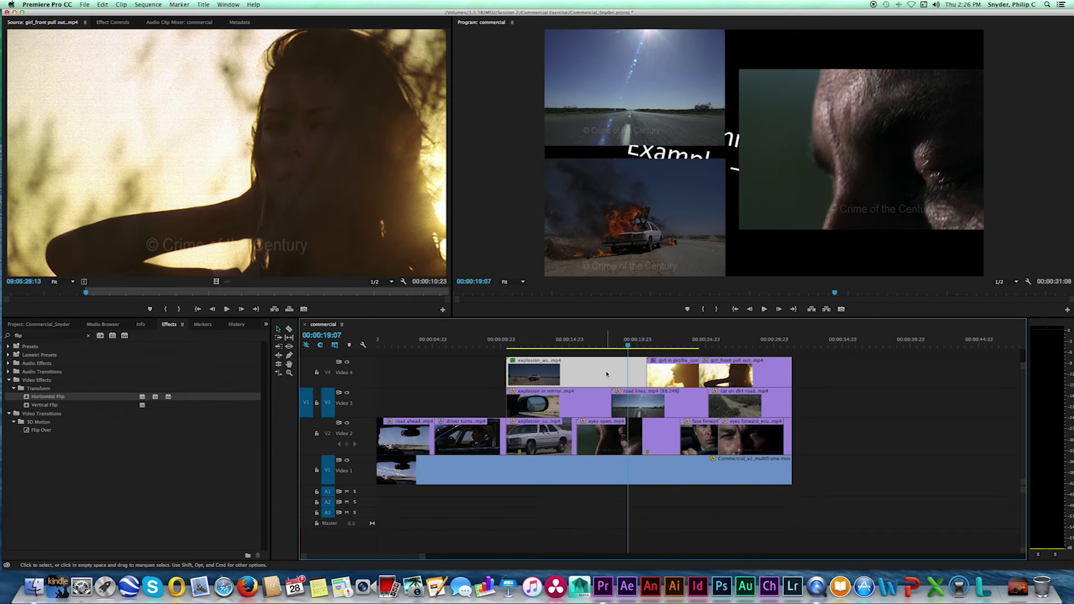
{"action": "right_click", "coordinate": [607, 374]}
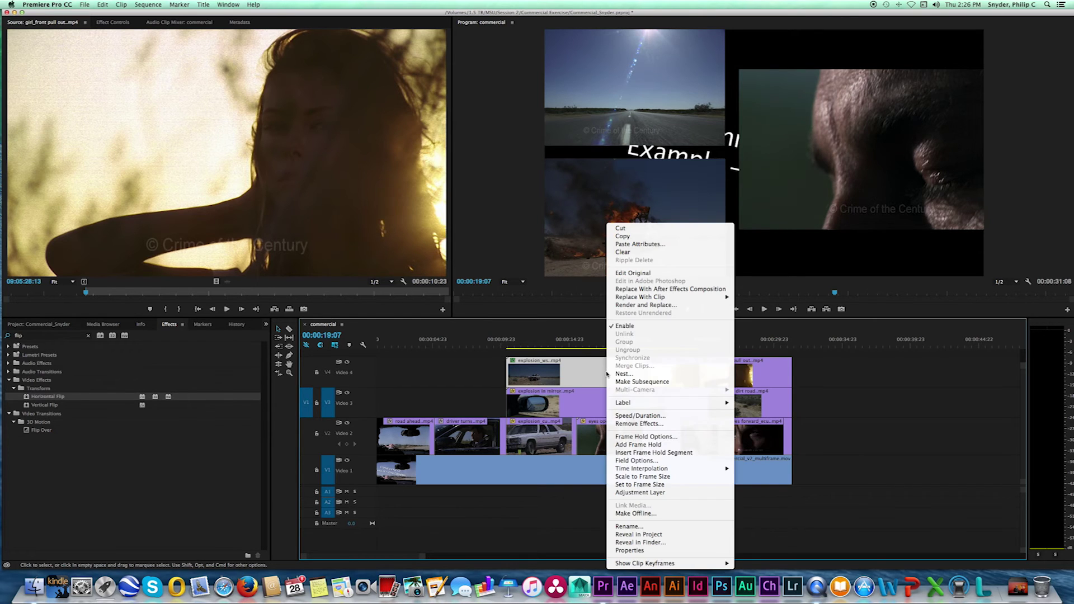
{"action": "left_click", "coordinate": [641, 238]}
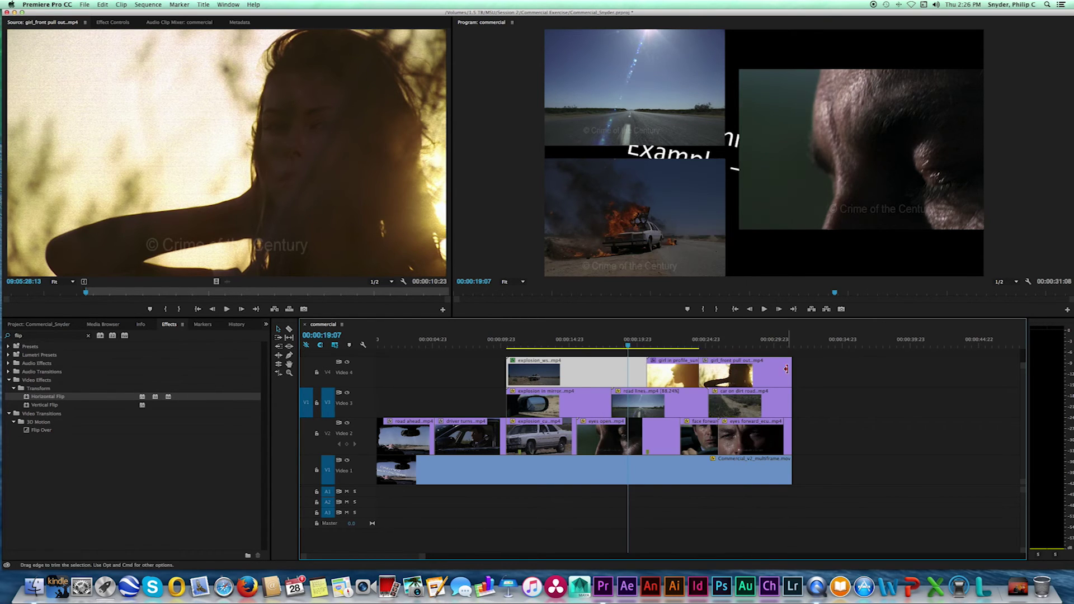
{"action": "left_click_drag", "start_coordinate": [786, 370], "coordinate": [671, 374]}
{"action": "right_click", "coordinate": [676, 369]}
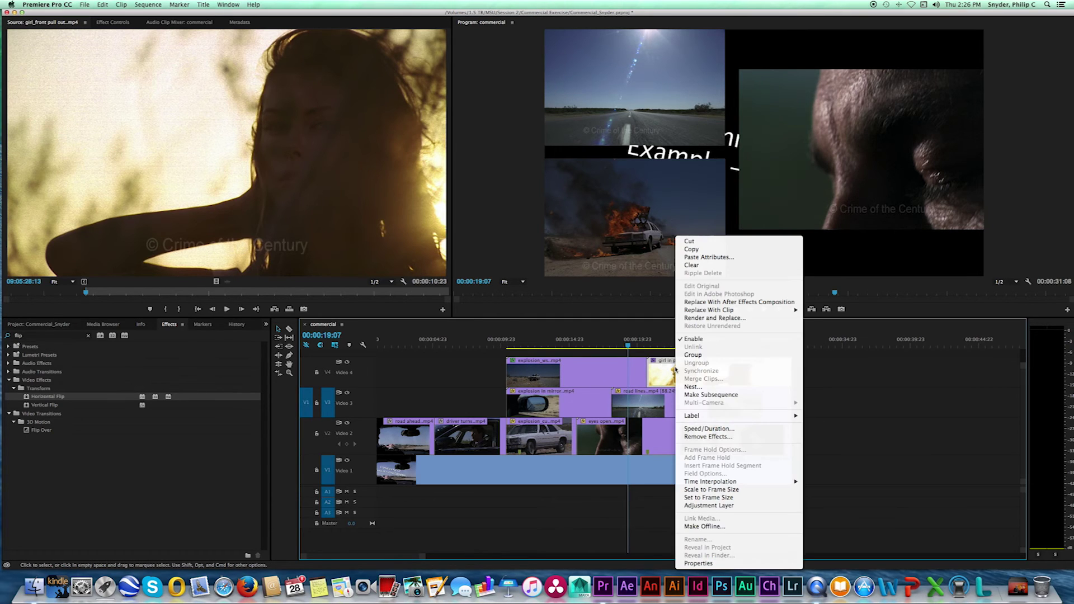
{"action": "left_click", "coordinate": [730, 259]}
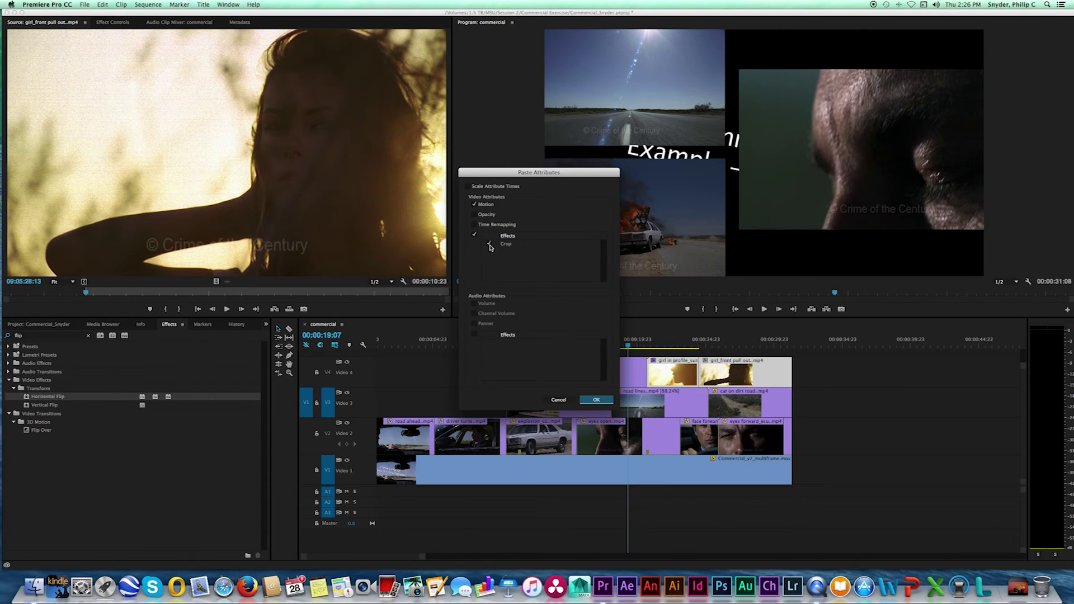
{"action": "left_click", "coordinate": [598, 400]}
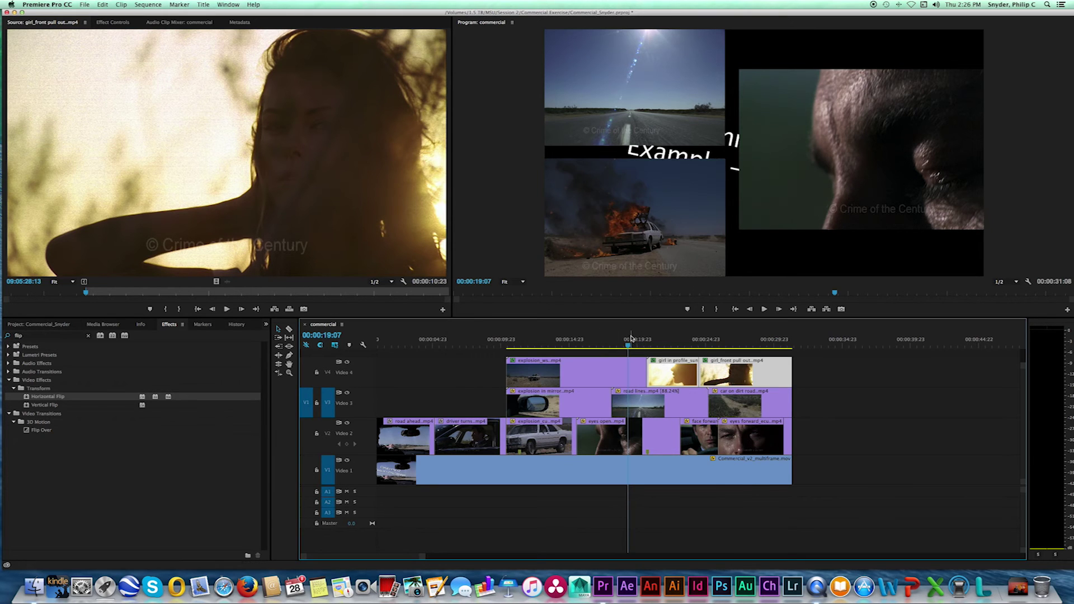
{"action": "mouse_move", "coordinate": [630, 345]}
{"action": "left_mouse_down"}
{"action": "mouse_move", "coordinate": [753, 348]}
{"action": "mouse_move", "coordinate": [643, 345]}
{"action": "left_mouse_up"}
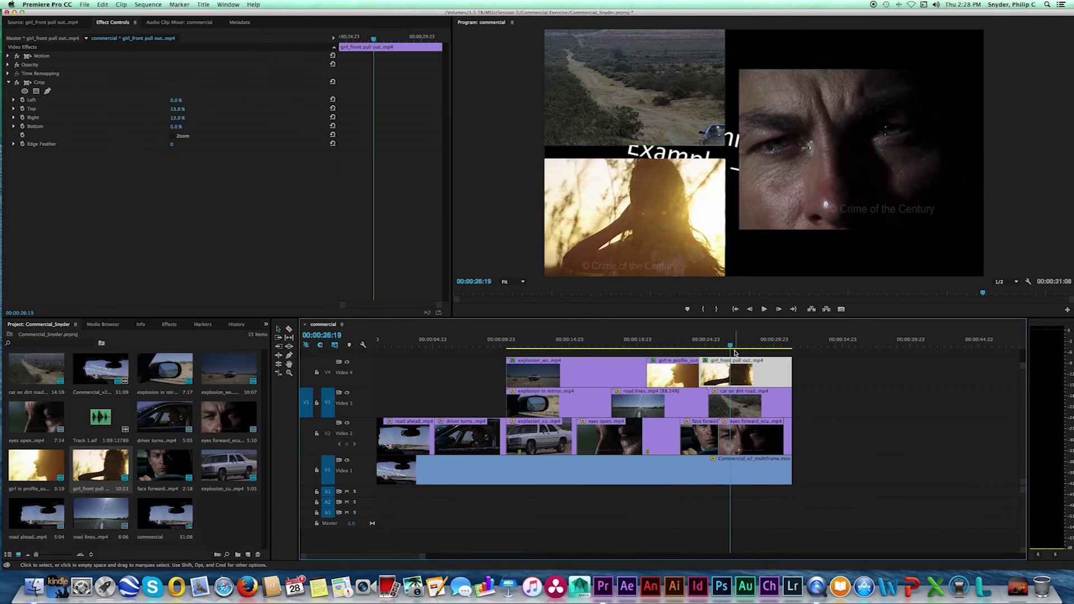
- Apply Horizontal Flip to the girl_front pull out clip
{"action": "mouse_move", "coordinate": [733, 344]}
{"action": "left_mouse_down"}
{"action": "mouse_move", "coordinate": [703, 344]}
{"action": "mouse_move", "coordinate": [754, 343]}
{"action": "mouse_move", "coordinate": [721, 343]}
{"action": "left_mouse_up"}
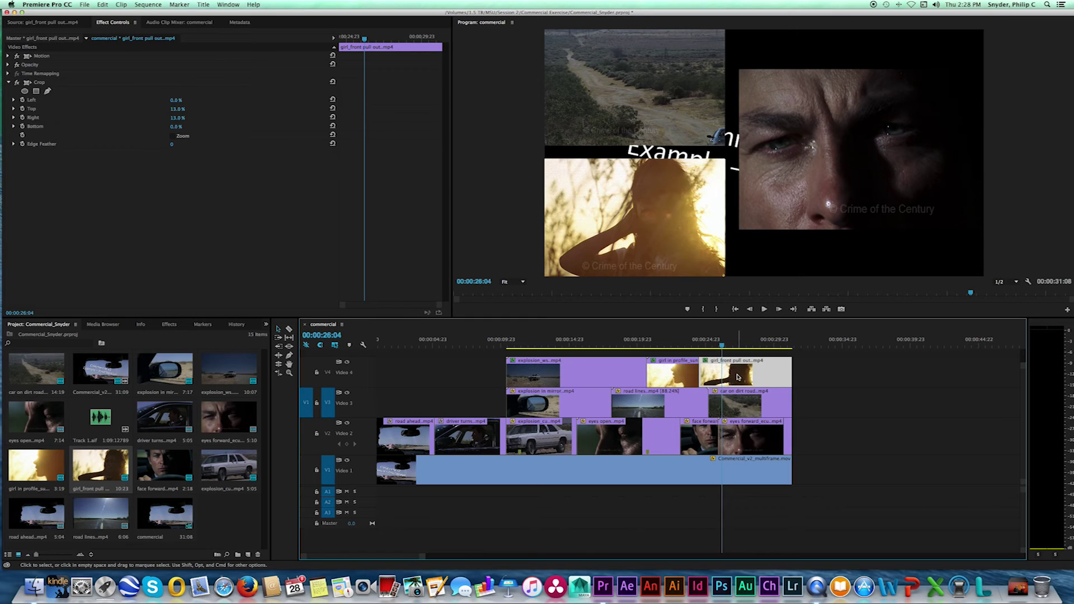
{"action": "left_click", "coordinate": [170, 326]}
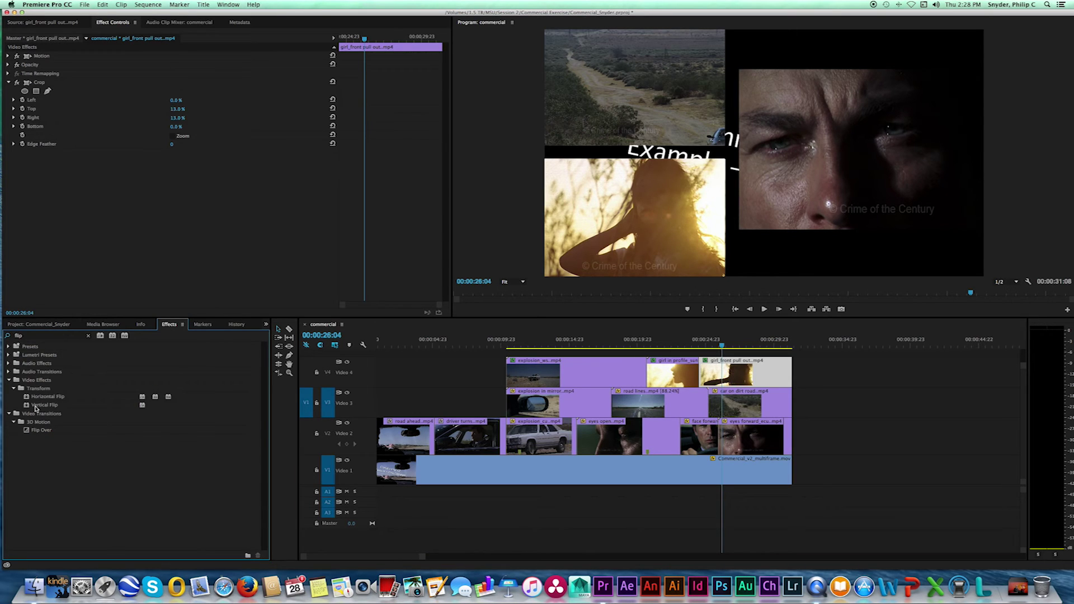
{"action": "double_click", "coordinate": [27, 397]}
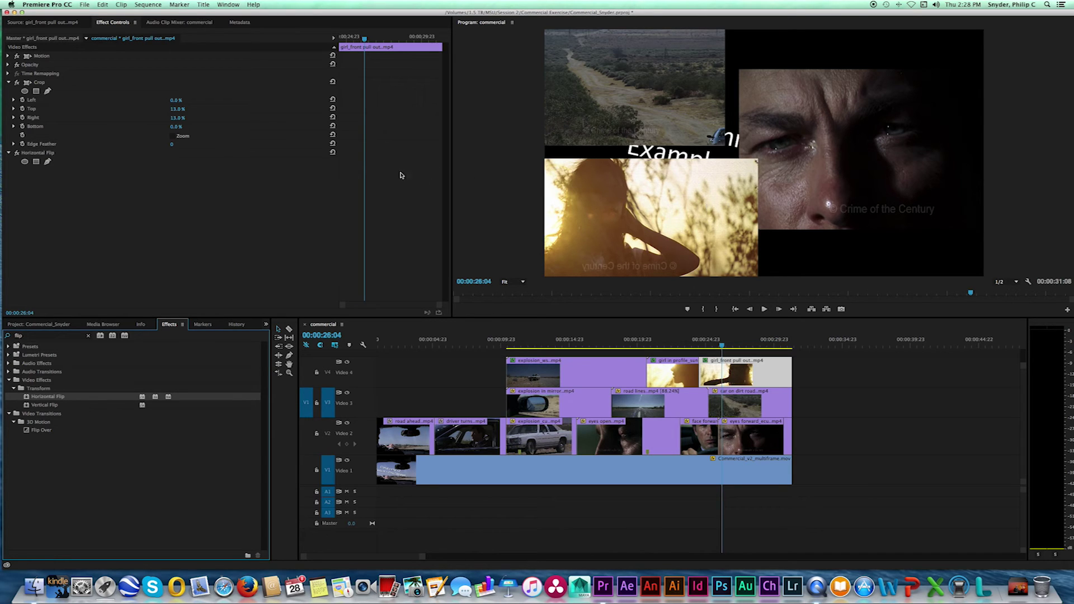
- Set the pull-out clip's Crop Left to 13.0% in Effect Controls
{"action": "left_click", "coordinate": [750, 369]}
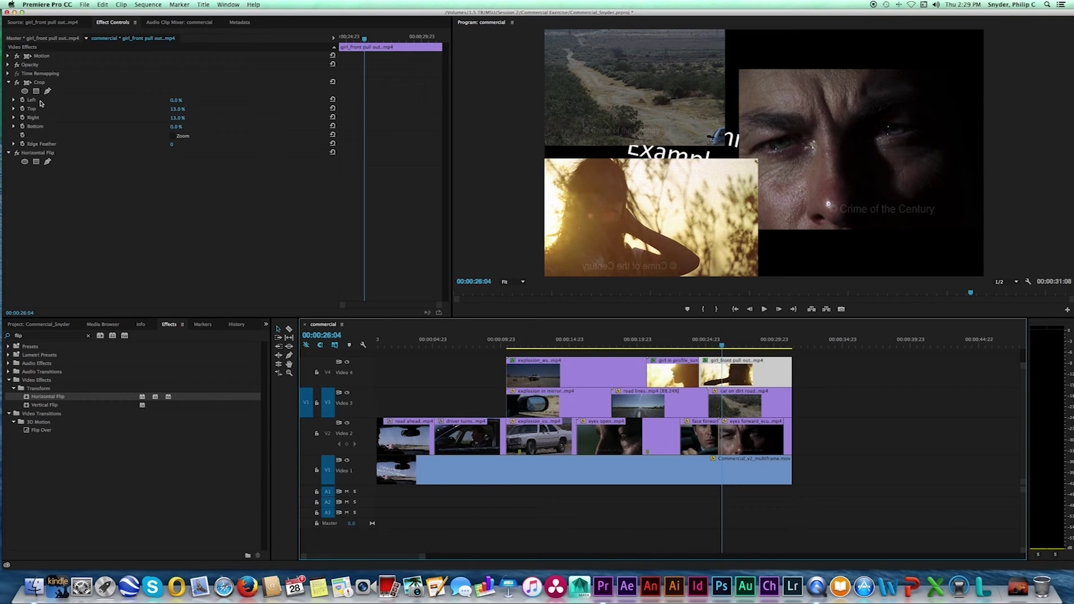
{"action": "left_click", "coordinate": [171, 131]}
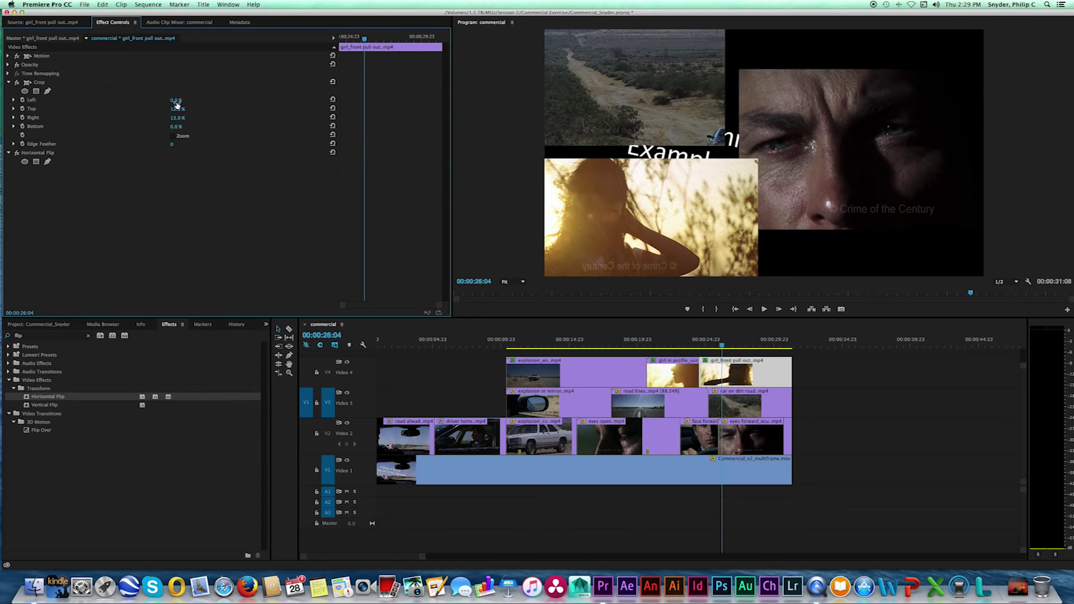
{"action": "left_click_drag", "start_coordinate": [176, 100], "coordinate": [183, 99]}
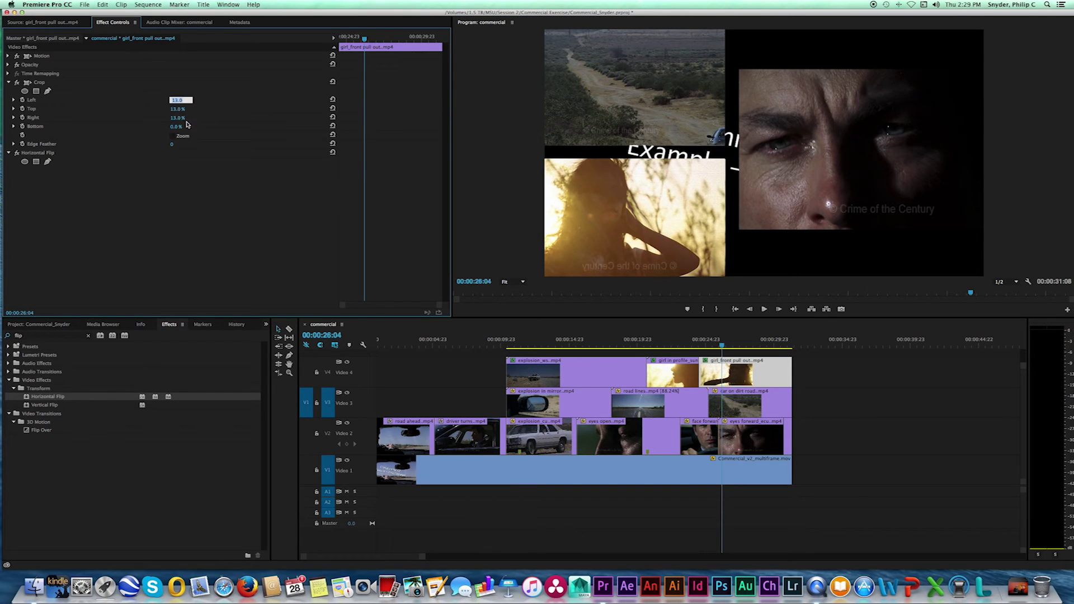
{"action": "left_click", "coordinate": [207, 156]}
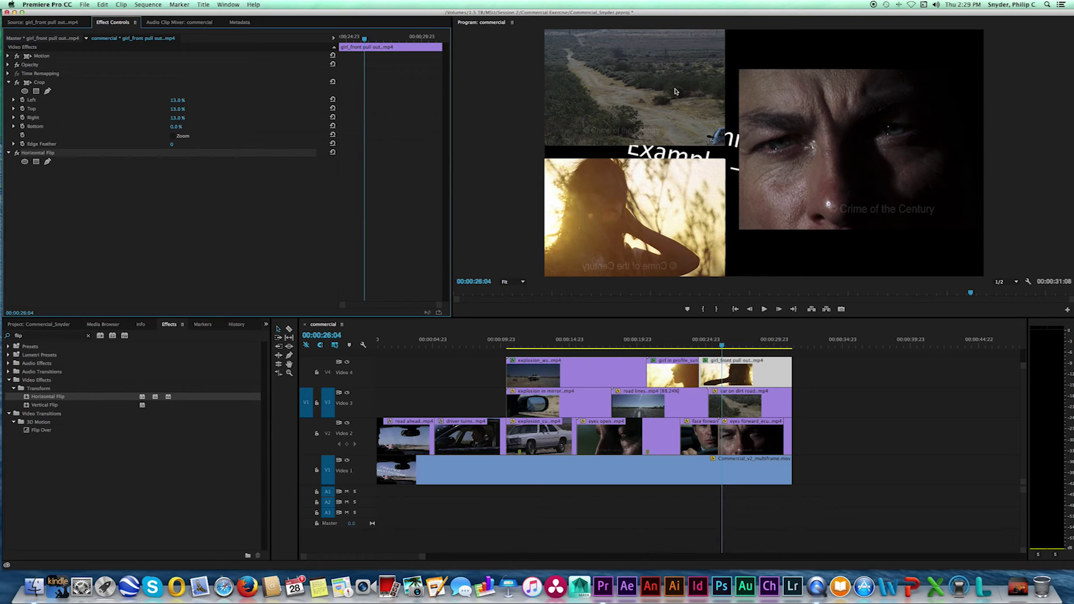
- Review the composite, save the project, and select the Commercial_v2_multiframe.mov reference clip
{"action": "left_click_drag", "start_coordinate": [719, 344], "coordinate": [584, 339]}
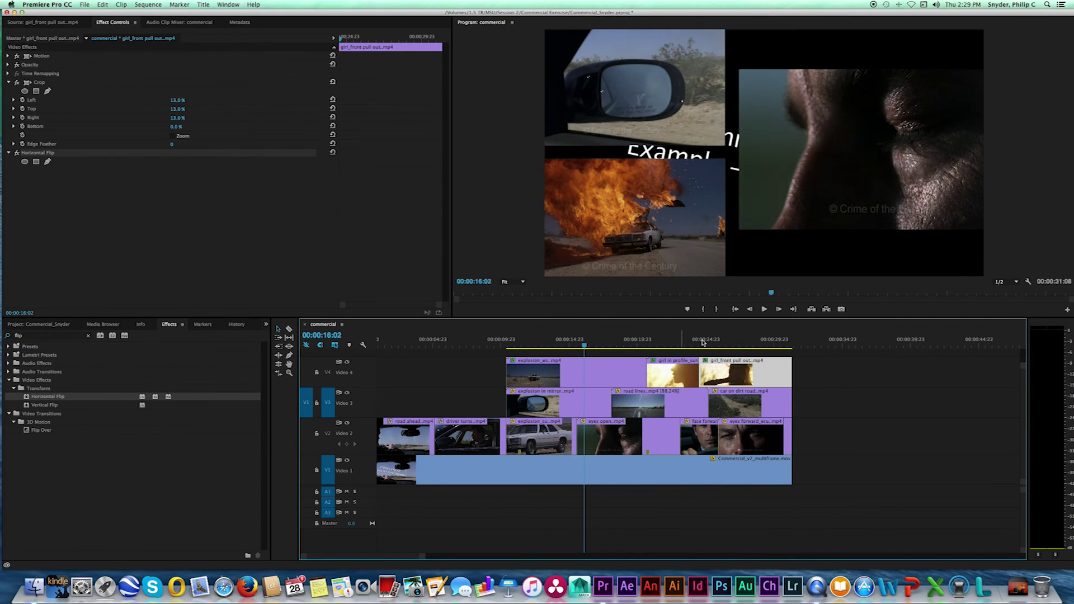
{"action": "key", "text": "cmd+s"}
{"action": "left_click_drag", "start_coordinate": [483, 343], "coordinate": [776, 338]}
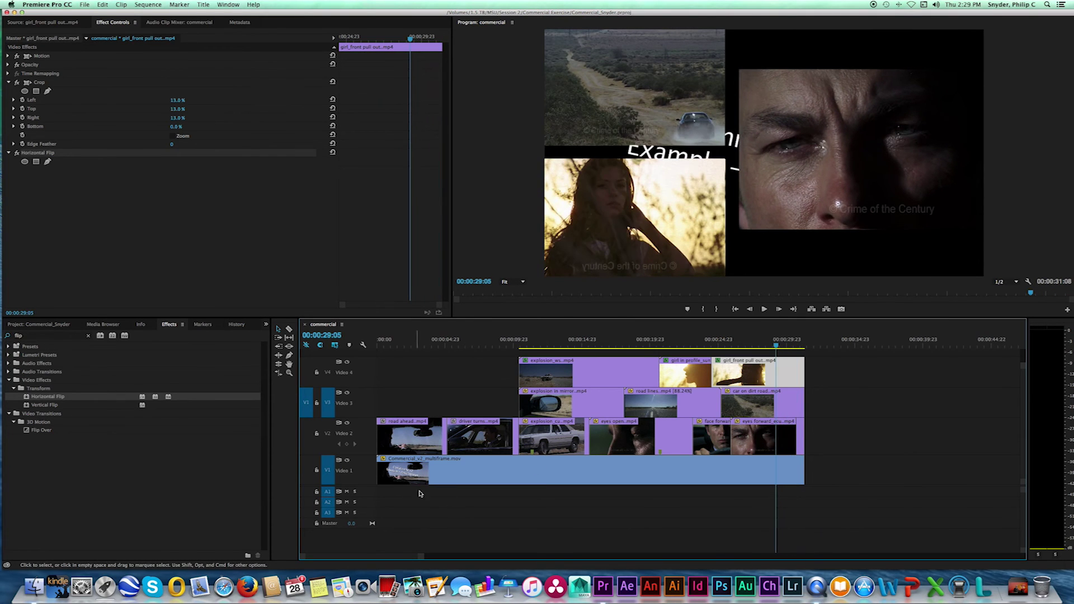
{"action": "left_click", "coordinate": [487, 474]}
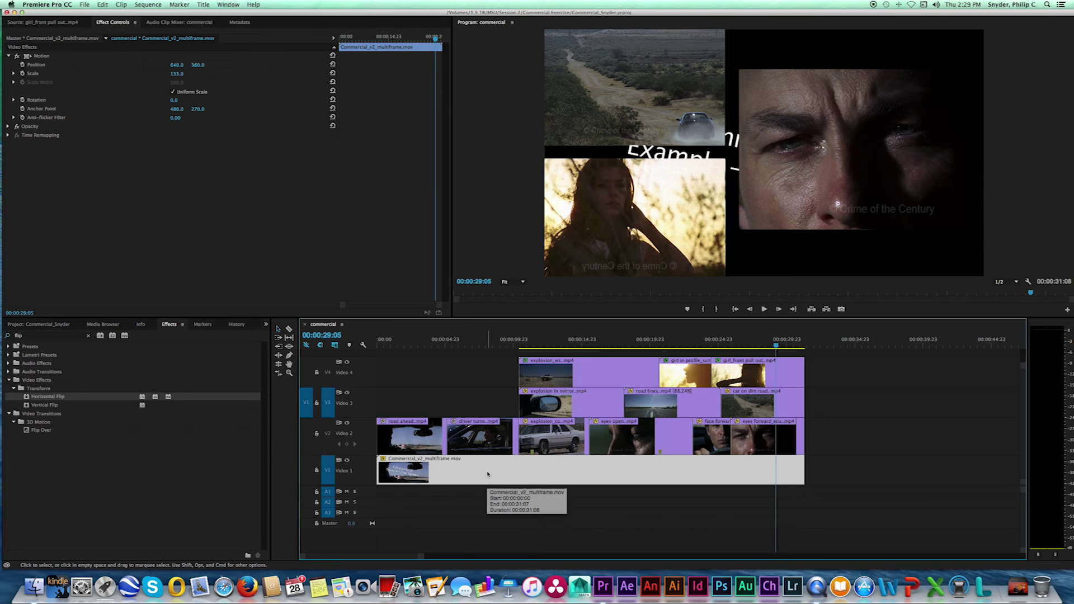
- Delete the V1 reference clip and move all clips from road ahead down one track
{"action": "key", "text": "Delete"}
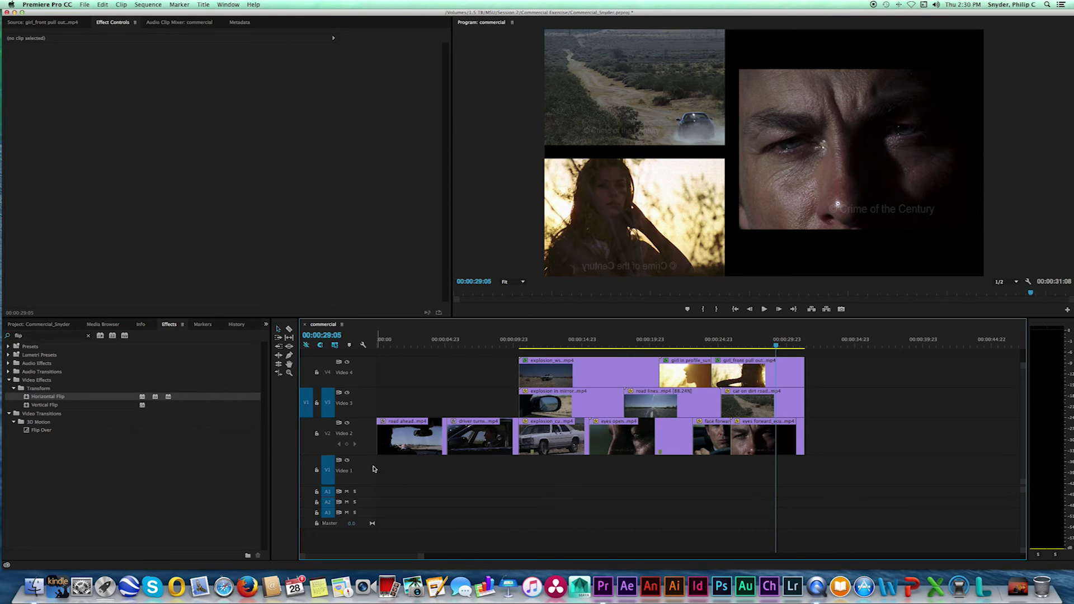
{"action": "key", "text": "a"}
{"action": "left_click", "coordinate": [387, 437]}
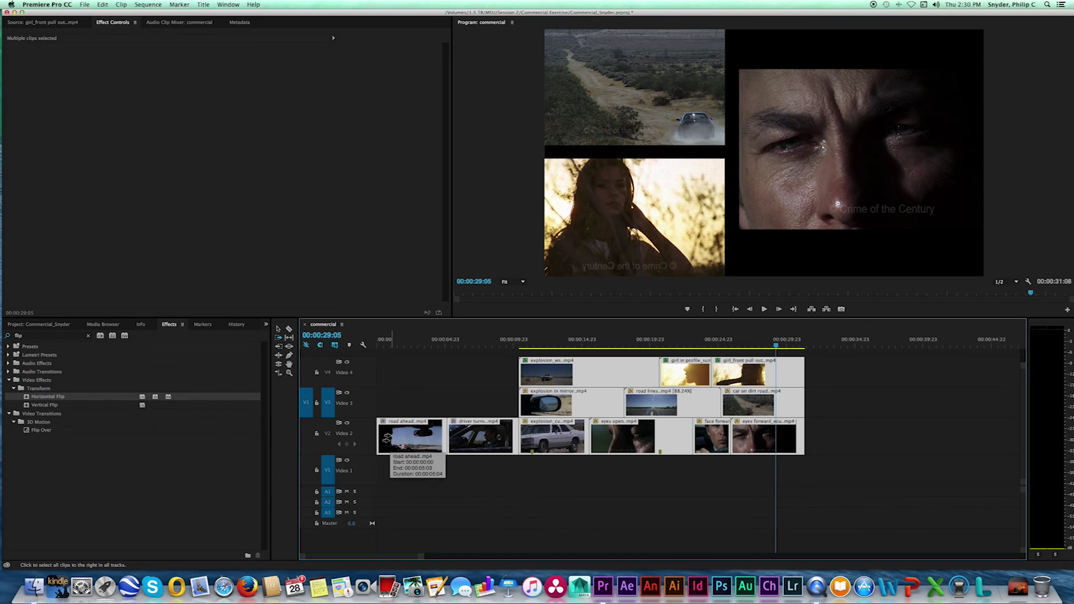
{"action": "left_click_drag", "start_coordinate": [387, 437], "coordinate": [388, 470]}
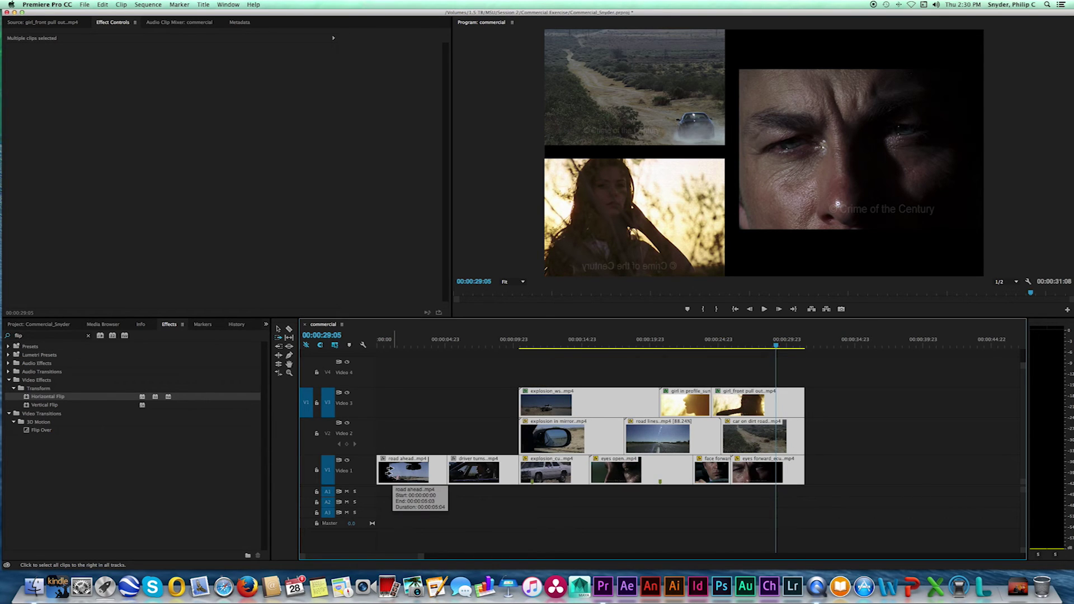
{"action": "key", "text": "v"}
{"action": "left_click_drag", "start_coordinate": [410, 348], "coordinate": [788, 348]}
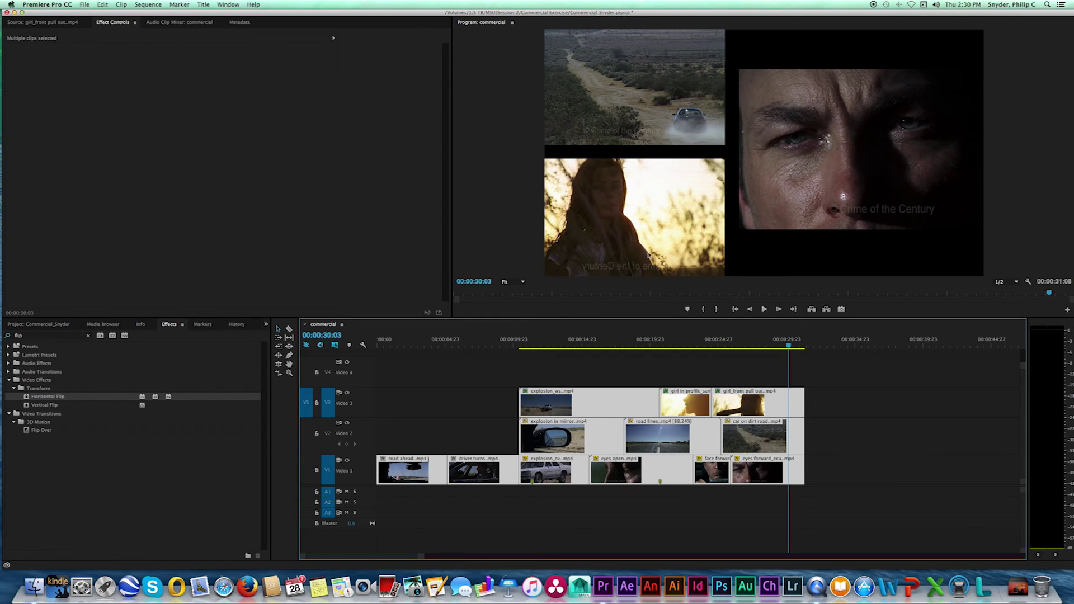
- Scrub back through the split-screen ending and show the Commercial_Snyder project bin's clips
{"action": "left_click_drag", "start_coordinate": [789, 346], "coordinate": [362, 342]}
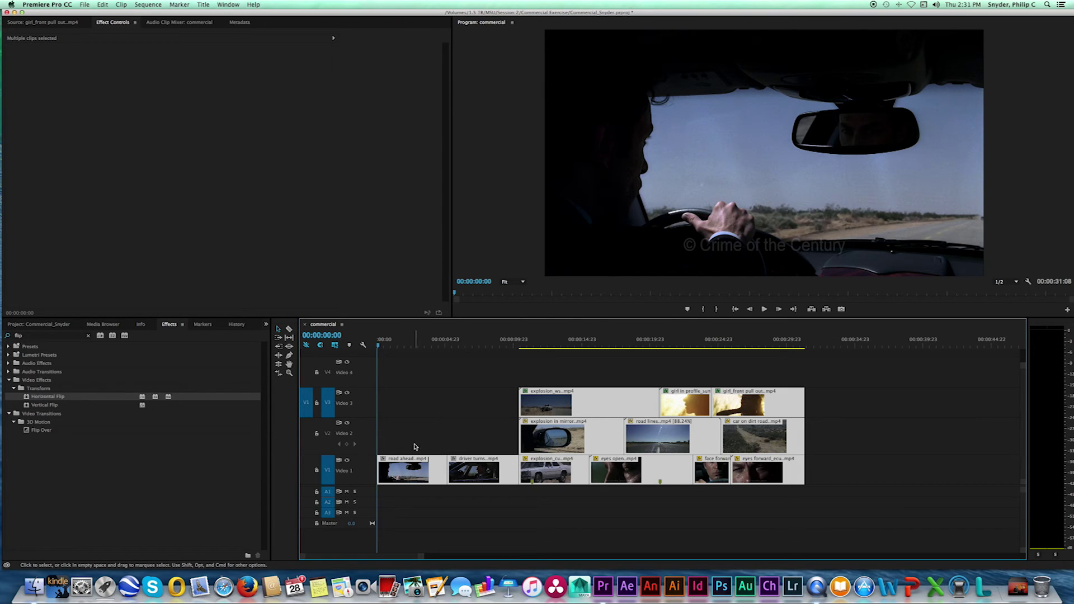
{"action": "left_click", "coordinate": [55, 326]}
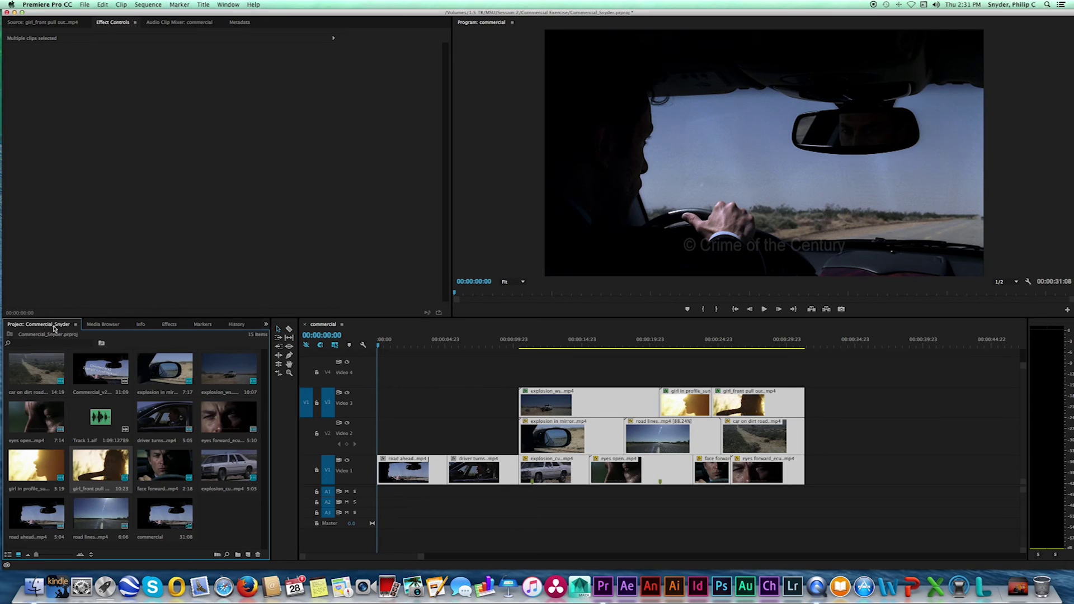
- Load Track 1.aif in the Source monitor and set its In point at frame 00;00;00;08
{"action": "double_click", "coordinate": [101, 421]}
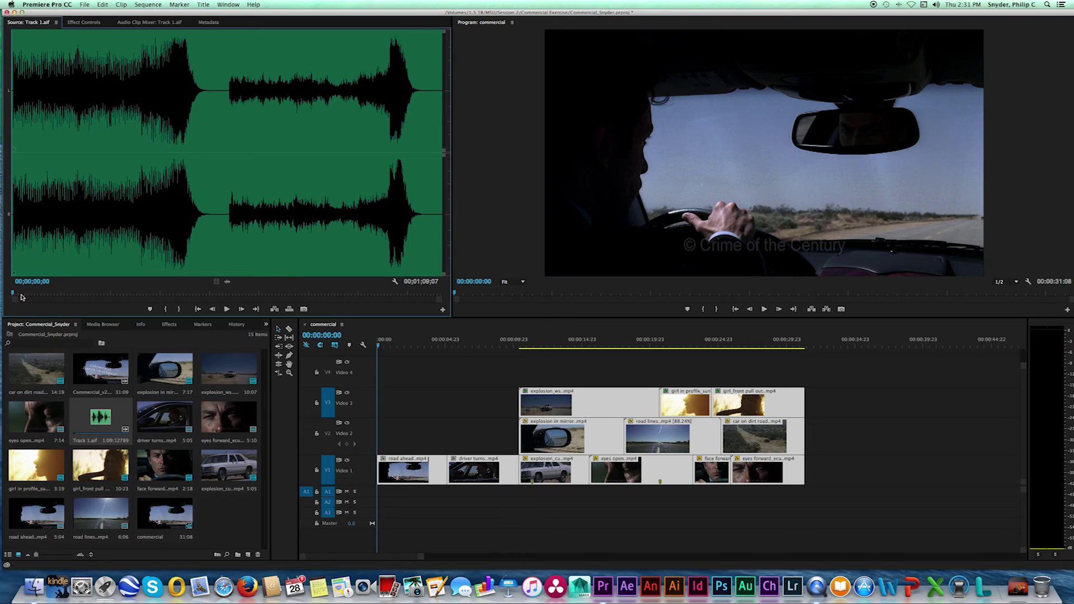
{"action": "left_click_drag", "start_coordinate": [14, 296], "coordinate": [12, 295]}
{"action": "left_click", "coordinate": [14, 295]}
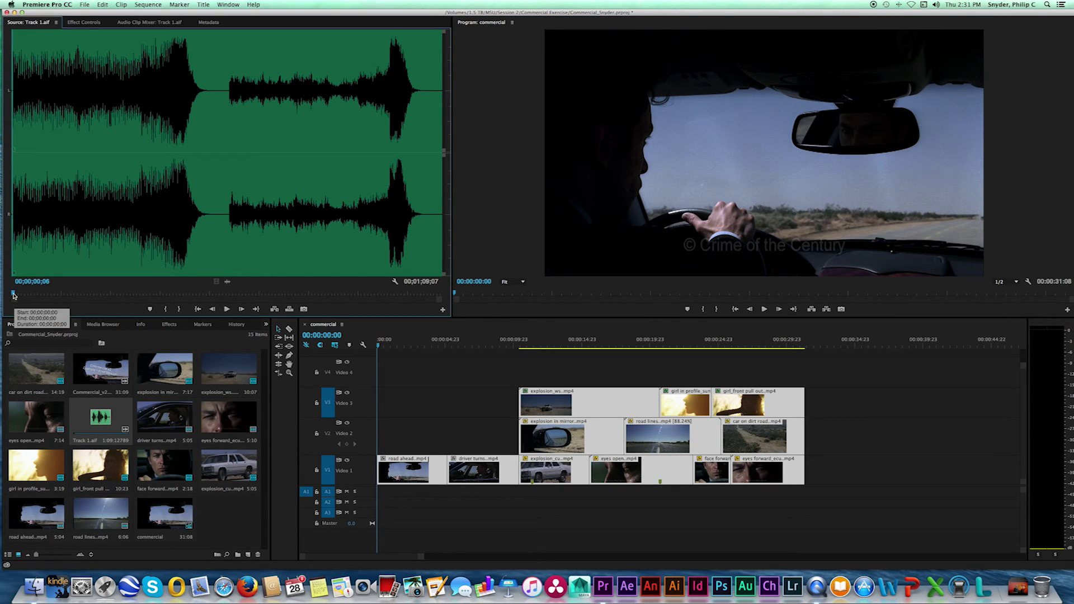
{"action": "left_click", "coordinate": [13, 295]}
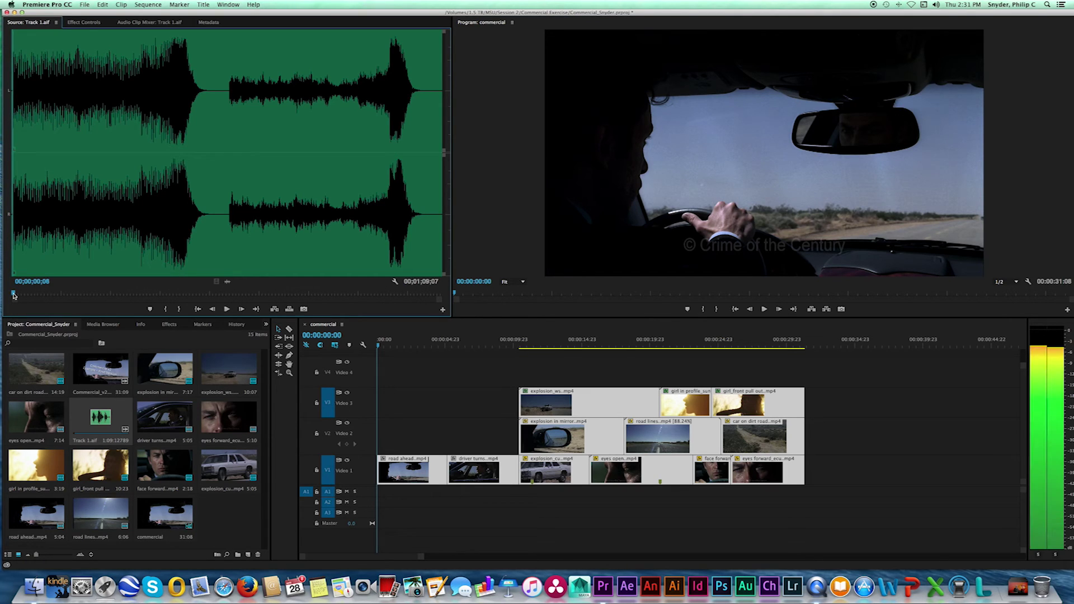
{"action": "left_click_drag", "start_coordinate": [14, 296], "coordinate": [13, 296]}
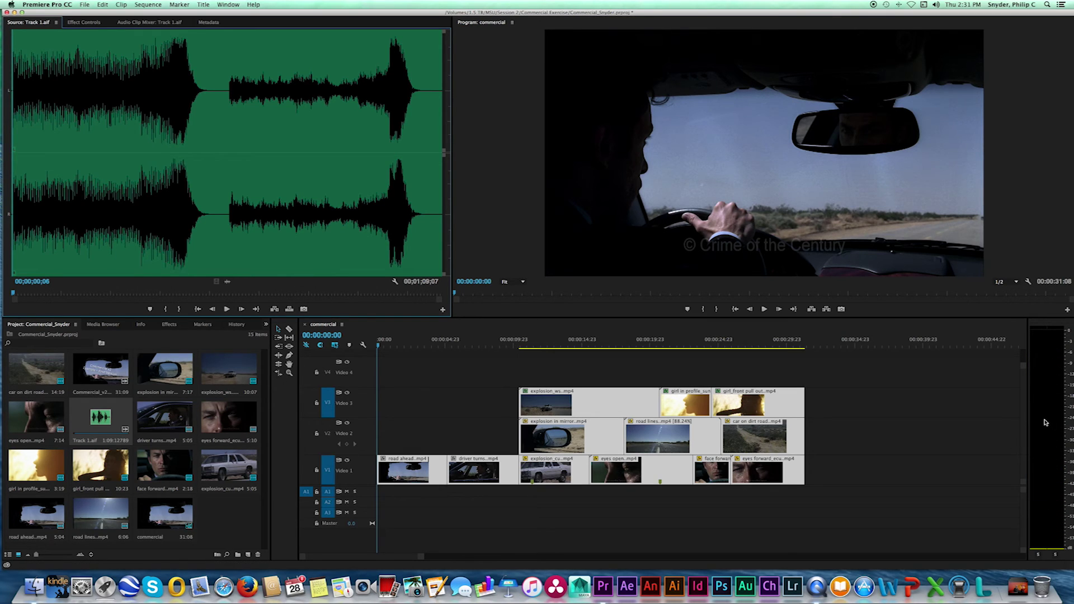
{"action": "key", "text": "Right"}
{"action": "key", "text": "Right"}
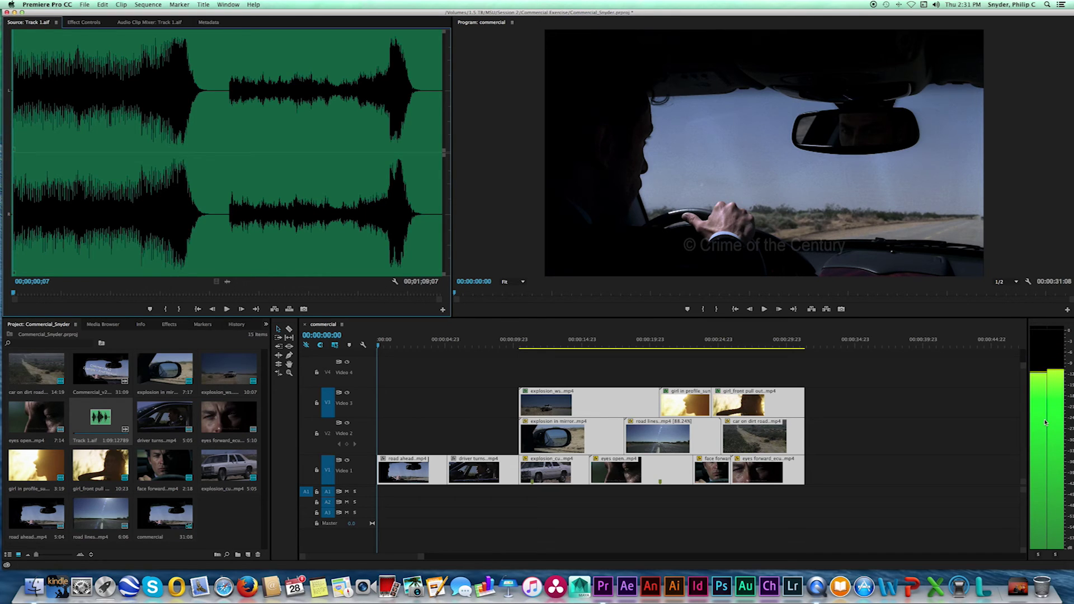
{"action": "key", "text": "Left"}
{"action": "key", "text": "Right"}
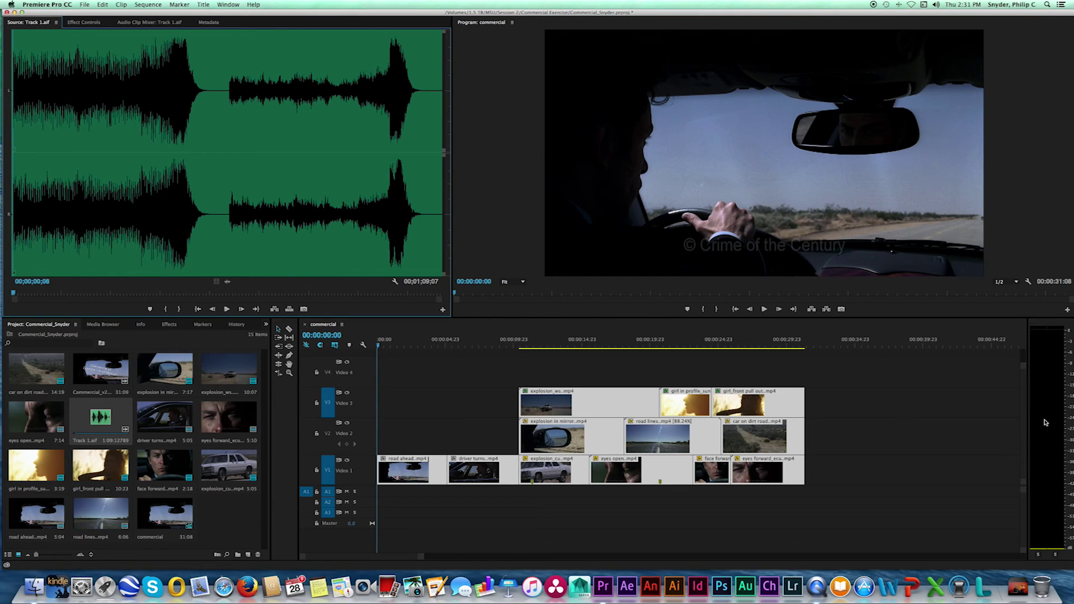
{"action": "key", "text": "i"}
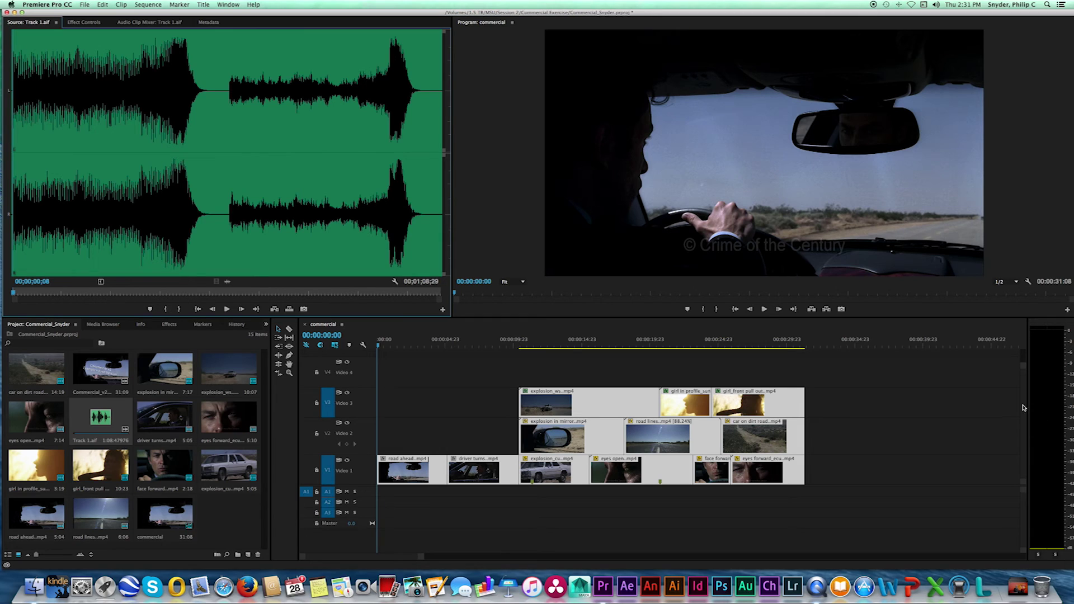
- Set the Out point at 00;00;31;05 and drag the marked music toward the sequence
{"action": "left_click_drag", "start_coordinate": [183, 295], "coordinate": [205, 297]}
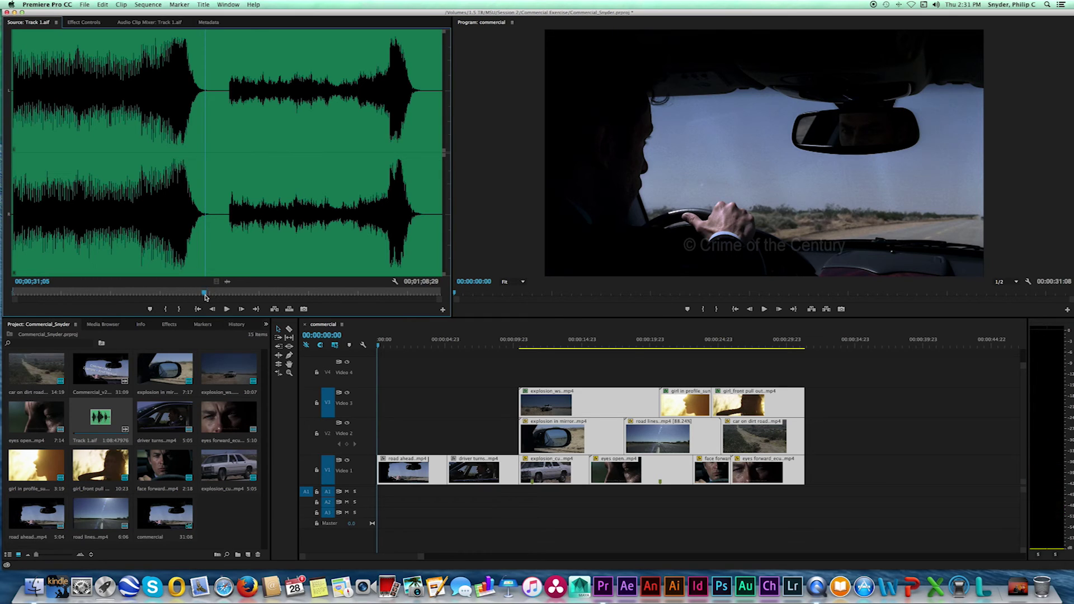
{"action": "key", "text": "o"}
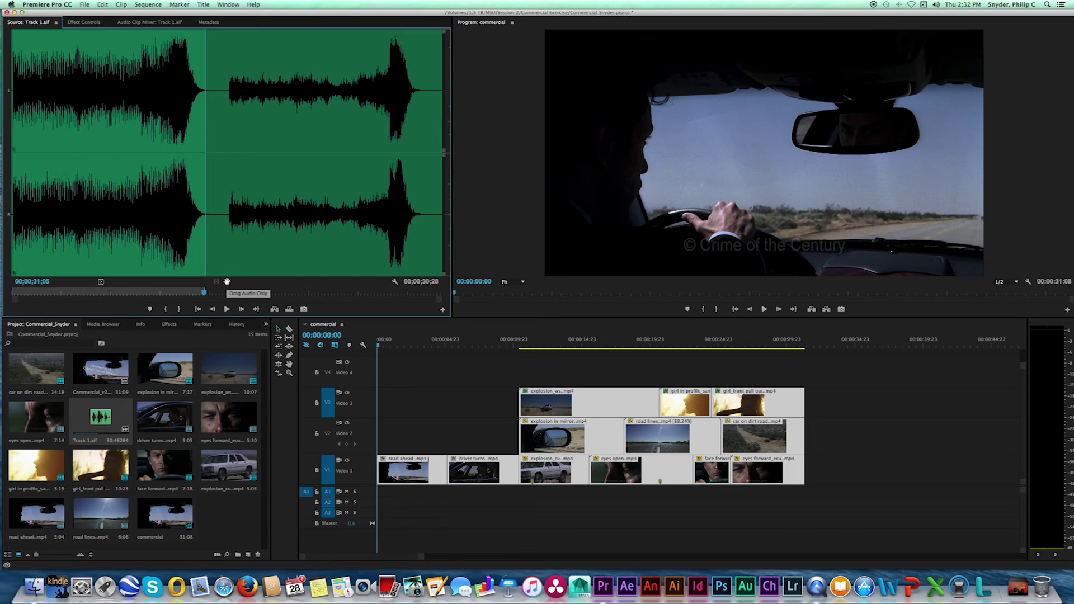
{"action": "left_click_drag", "start_coordinate": [227, 281], "coordinate": [363, 517]}
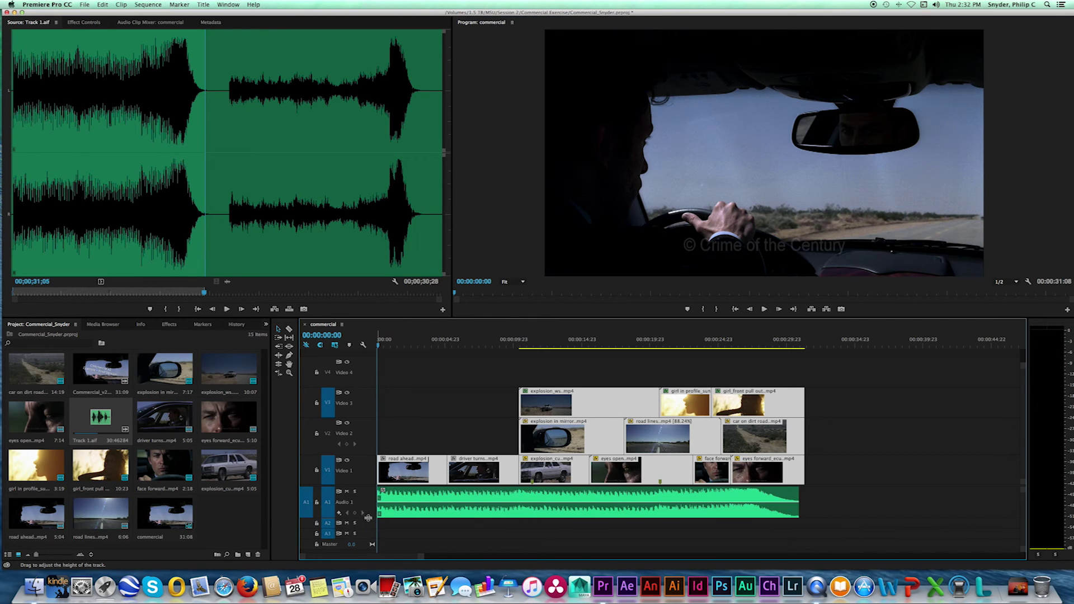
- Scrub the playhead around the 30-second mark to compare the music and video endings
{"action": "left_click", "coordinate": [788, 347]}
{"action": "left_click_drag", "start_coordinate": [788, 347], "coordinate": [789, 346]}
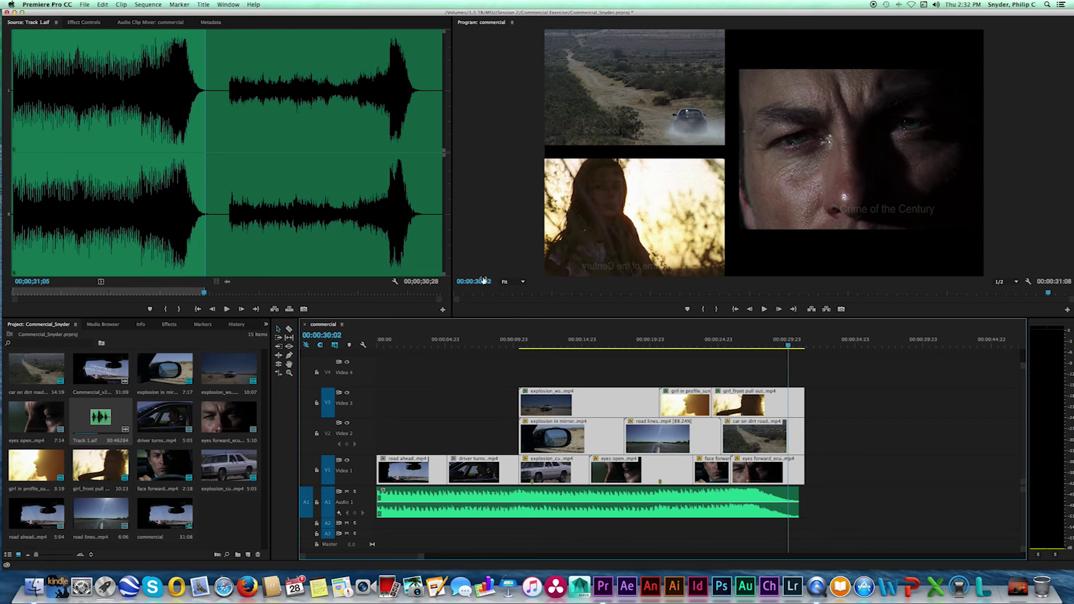
{"action": "left_click_drag", "start_coordinate": [789, 346], "coordinate": [789, 347]}
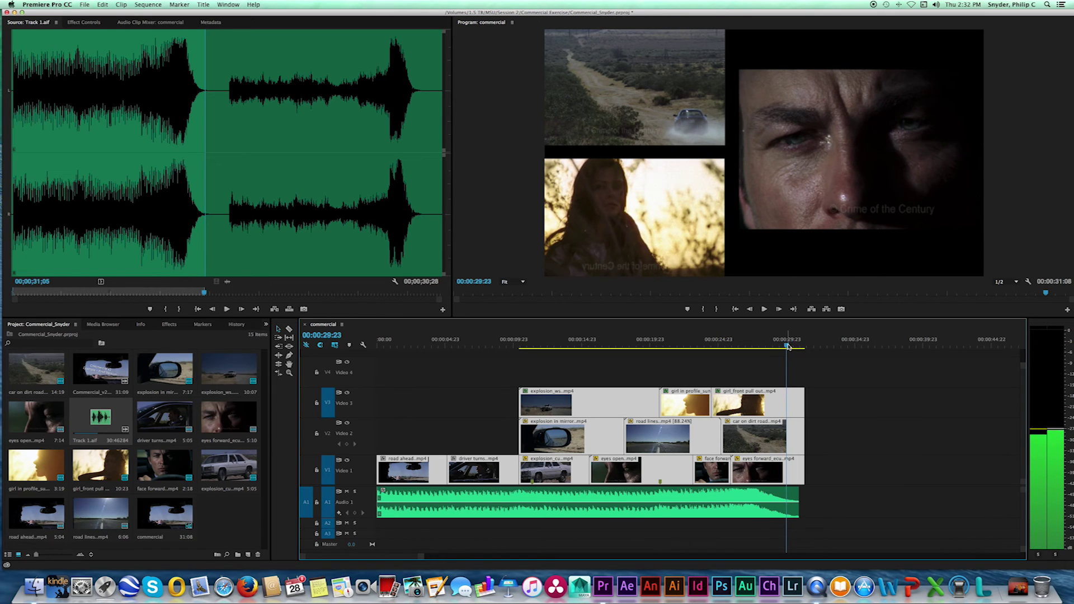
{"action": "mouse_move", "coordinate": [787, 347]}
{"action": "left_mouse_down"}
{"action": "mouse_move", "coordinate": [772, 346]}
{"action": "mouse_move", "coordinate": [797, 346]}
{"action": "mouse_move", "coordinate": [788, 347]}
{"action": "left_mouse_up"}
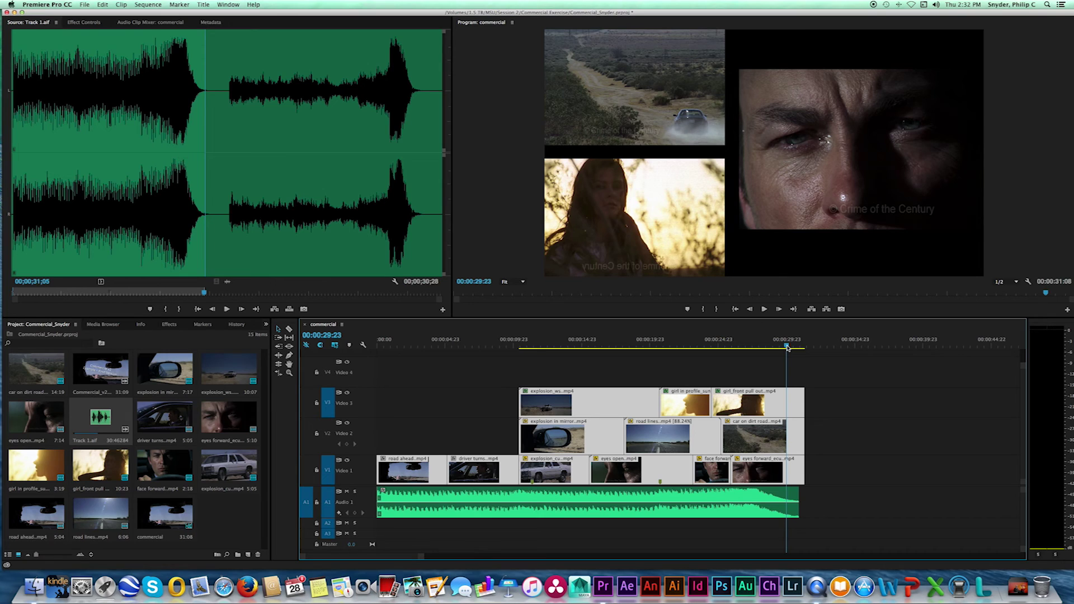
- Trim the last V1–V3 clips and the Audio 1 music to end at 00:00:29:23
{"action": "left_click", "coordinate": [804, 400]}
{"action": "left_click_drag", "start_coordinate": [804, 400], "coordinate": [786, 446]}
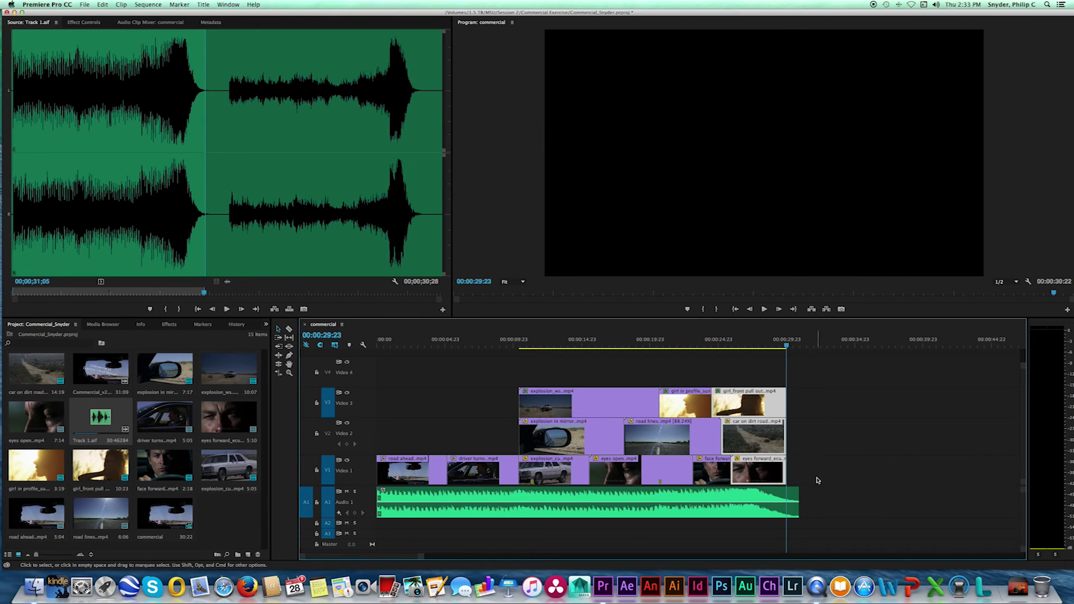
{"action": "left_click_drag", "start_coordinate": [796, 496], "coordinate": [787, 498]}
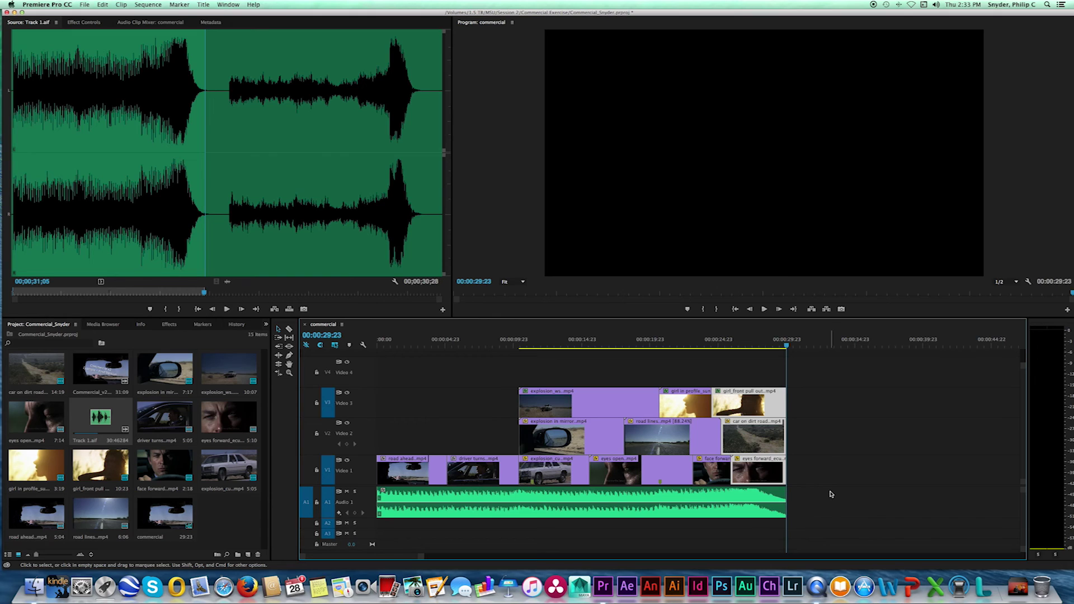
- Search effects for 'cross' and add Cross Dissolve to the last V3, V2 and V1 clips
{"action": "left_click", "coordinate": [169, 325]}
{"action": "double_click", "coordinate": [32, 336]}
{"action": "type", "text": "cross"}
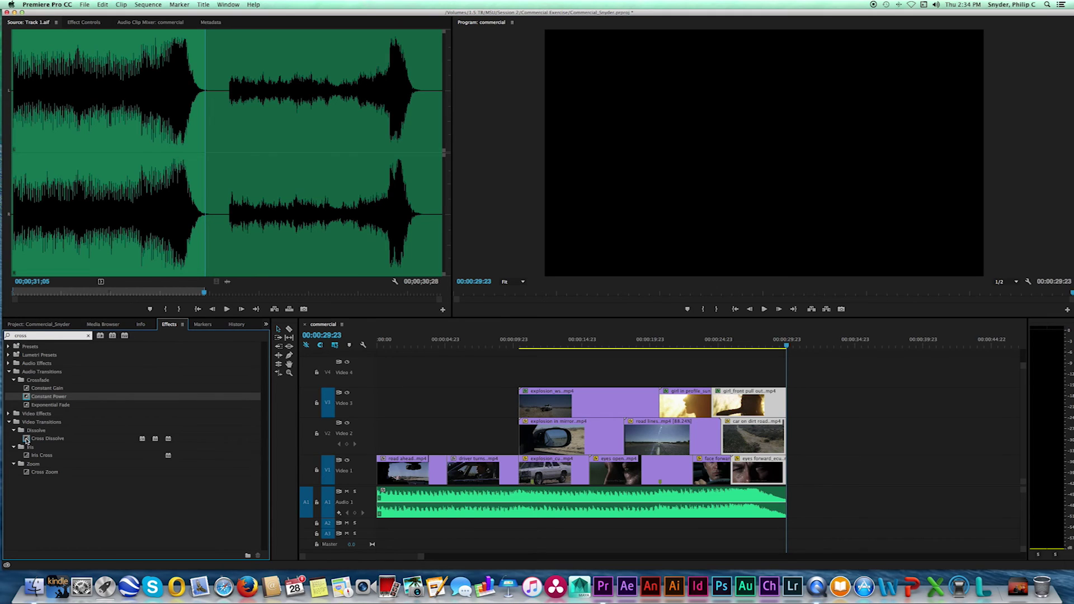
{"action": "left_click_drag", "start_coordinate": [27, 440], "coordinate": [785, 404]}
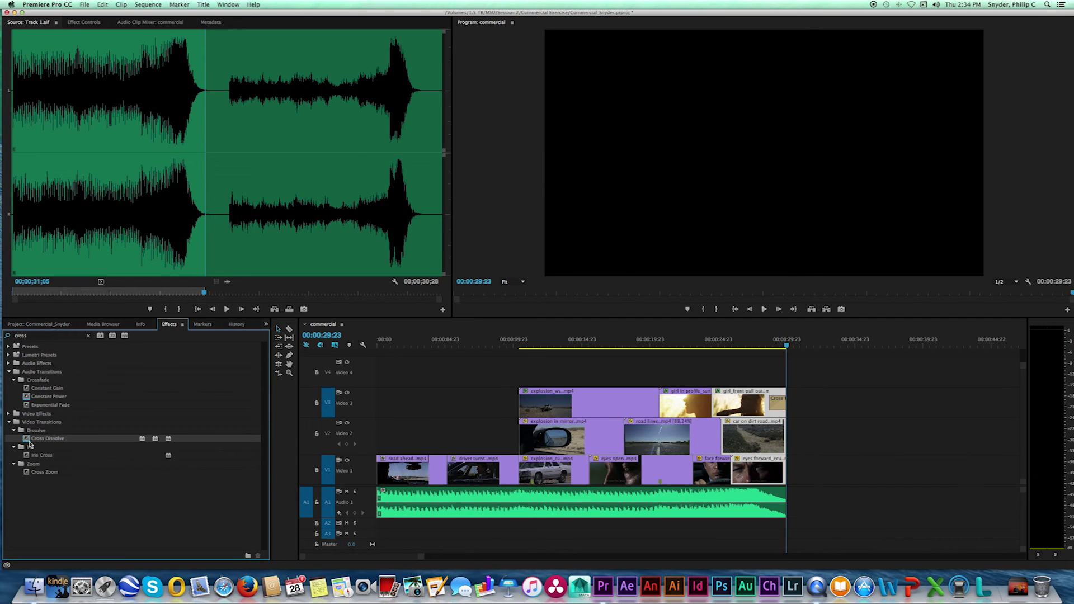
{"action": "left_click_drag", "start_coordinate": [26, 441], "coordinate": [782, 448]}
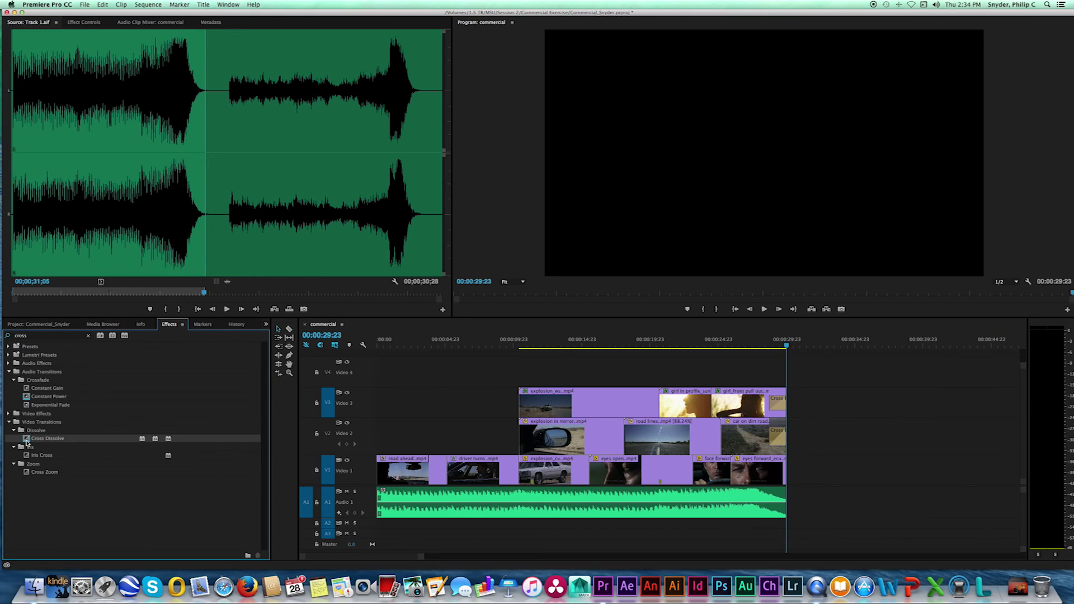
{"action": "left_click_drag", "start_coordinate": [26, 442], "coordinate": [782, 473]}
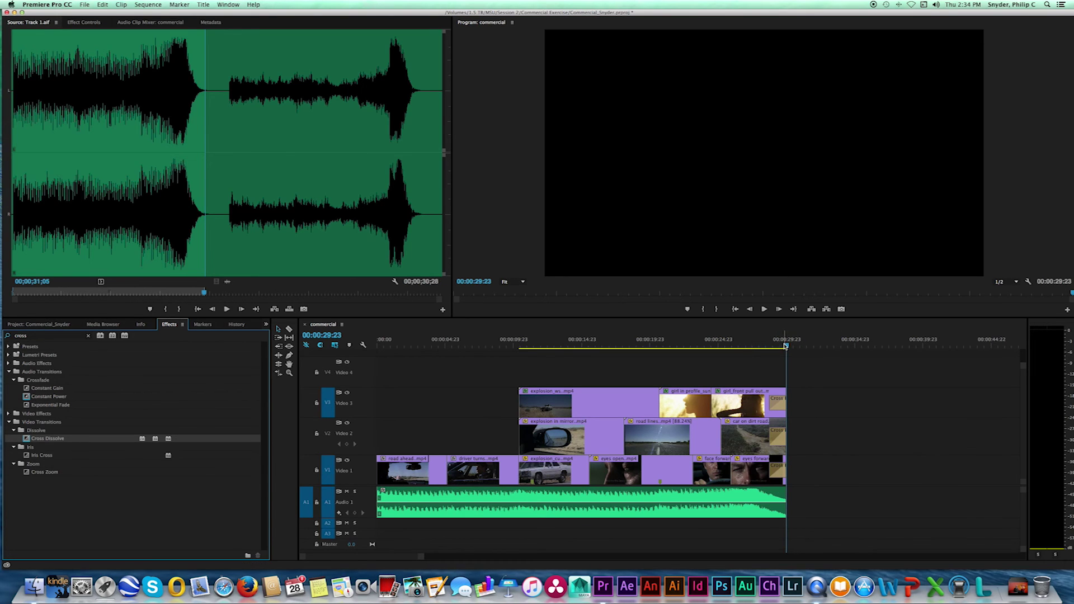
- Lengthen the V3 ending dissolve and play back the ending fades
{"action": "mouse_move", "coordinate": [785, 345]}
{"action": "left_mouse_down"}
{"action": "mouse_move", "coordinate": [767, 345]}
{"action": "mouse_move", "coordinate": [779, 345]}
{"action": "left_mouse_up"}
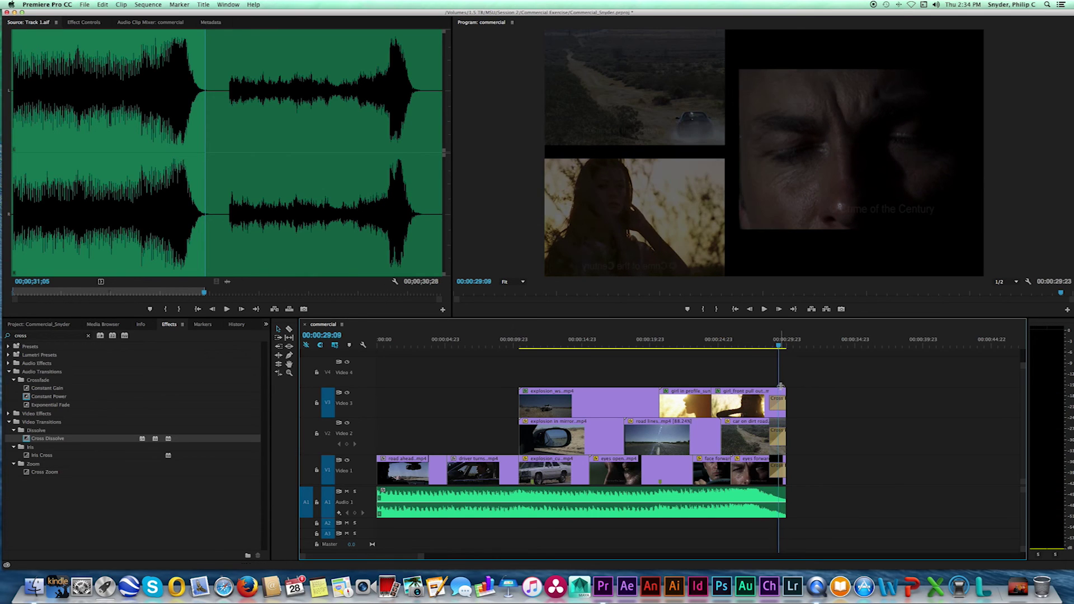
{"action": "left_click", "coordinate": [778, 346]}
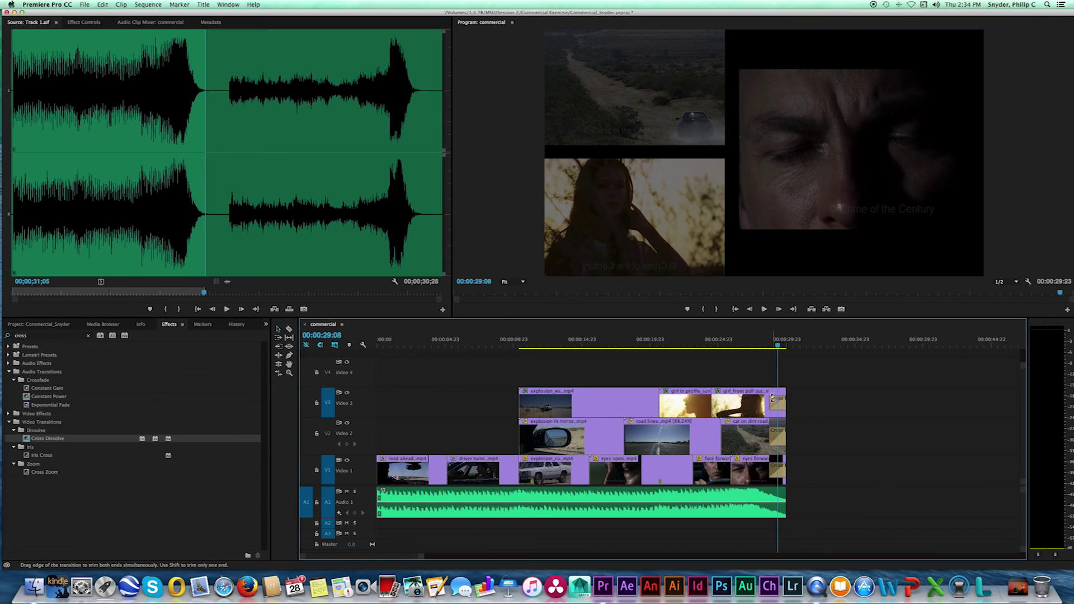
{"action": "left_click_drag", "start_coordinate": [773, 402], "coordinate": [780, 473]}
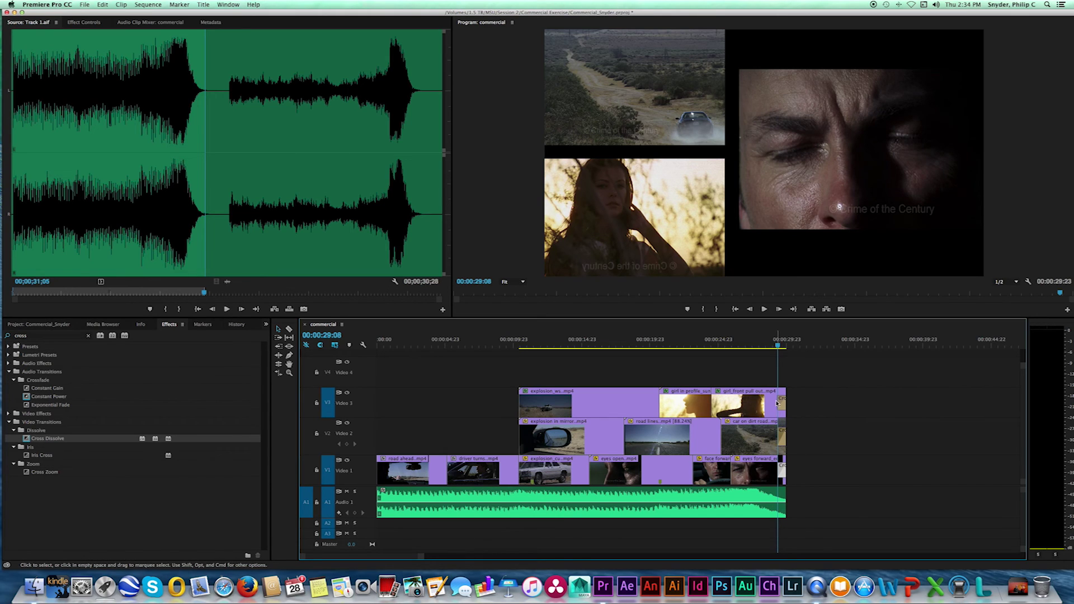
{"action": "left_click_drag", "start_coordinate": [777, 404], "coordinate": [780, 403]}
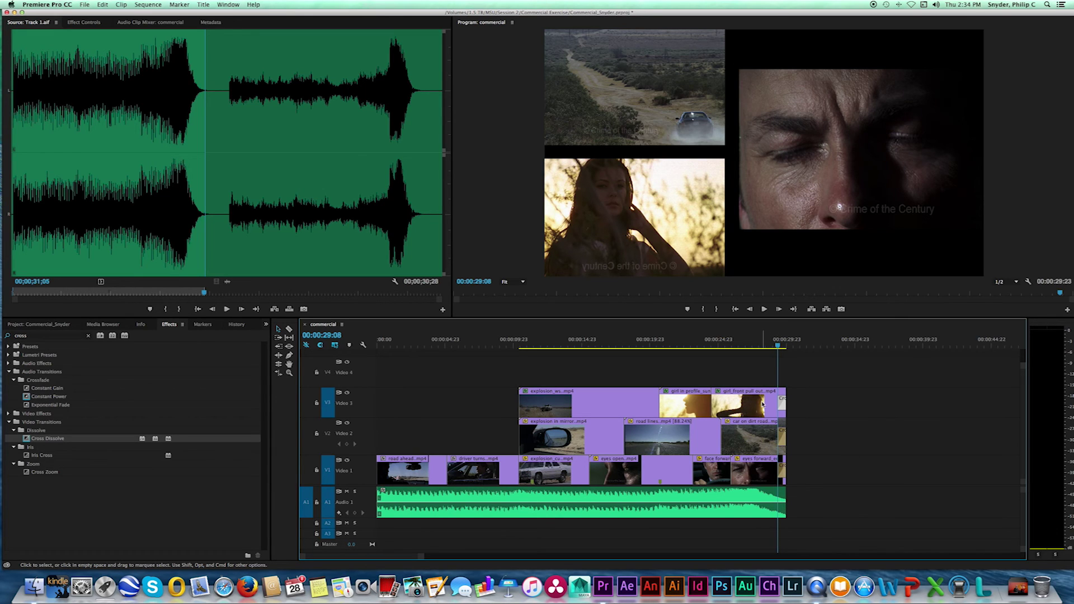
{"action": "key", "text": "space"}
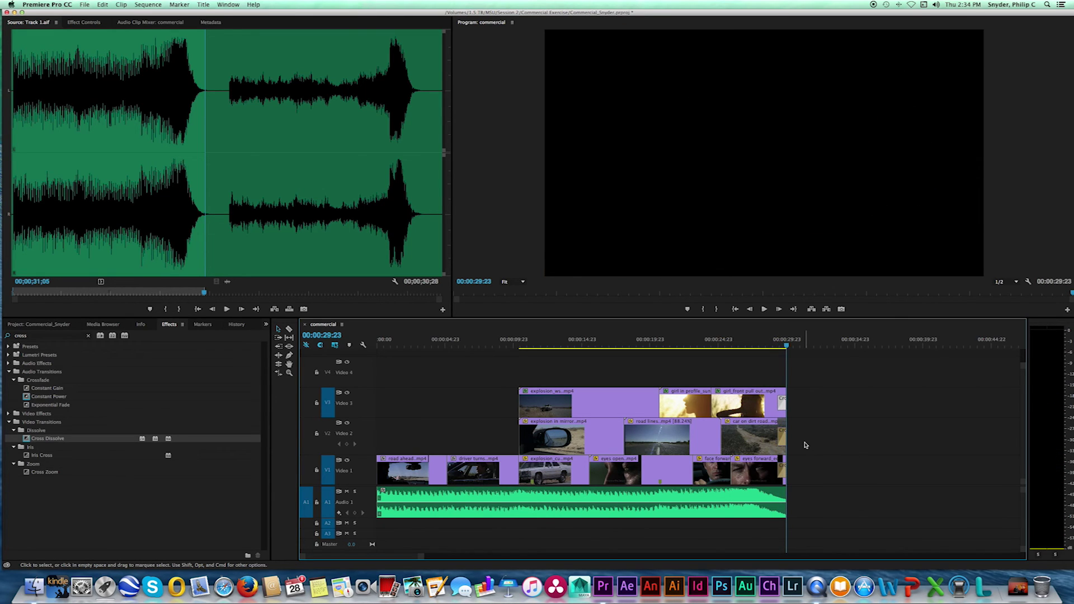
- Add a Constant Power crossfade to the Audio 1 music's end and play the ending
{"action": "left_click_drag", "start_coordinate": [787, 345], "coordinate": [779, 345]}
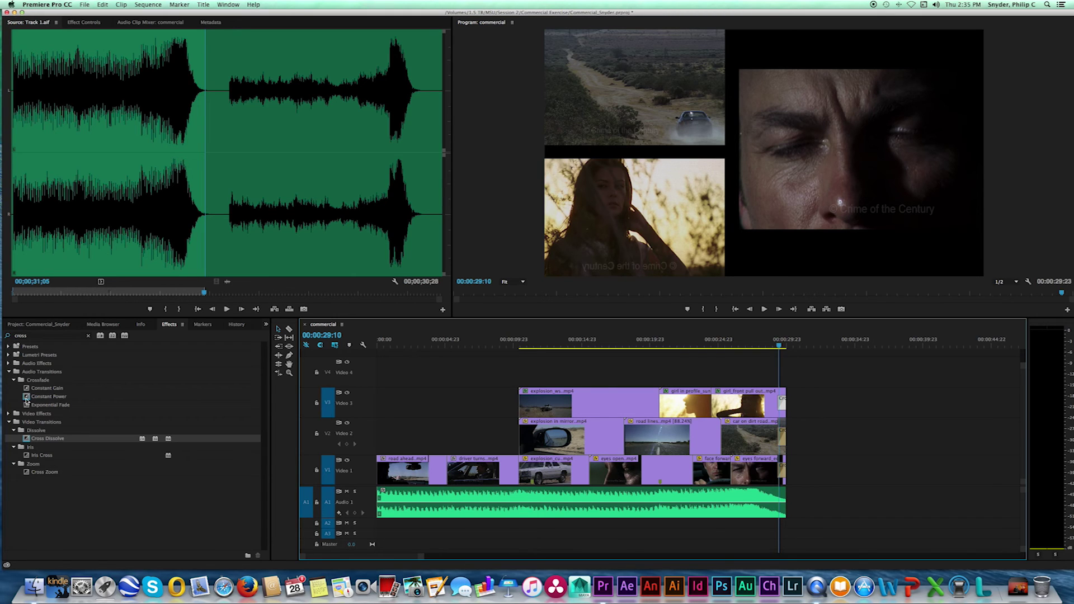
{"action": "left_click_drag", "start_coordinate": [26, 398], "coordinate": [780, 504]}
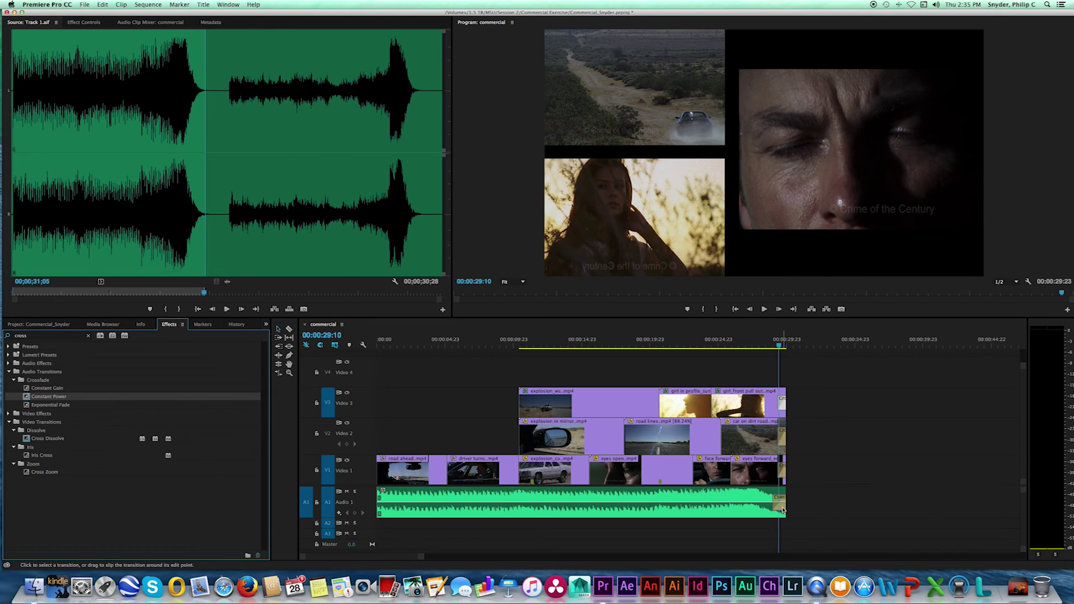
{"action": "key", "text": "space"}
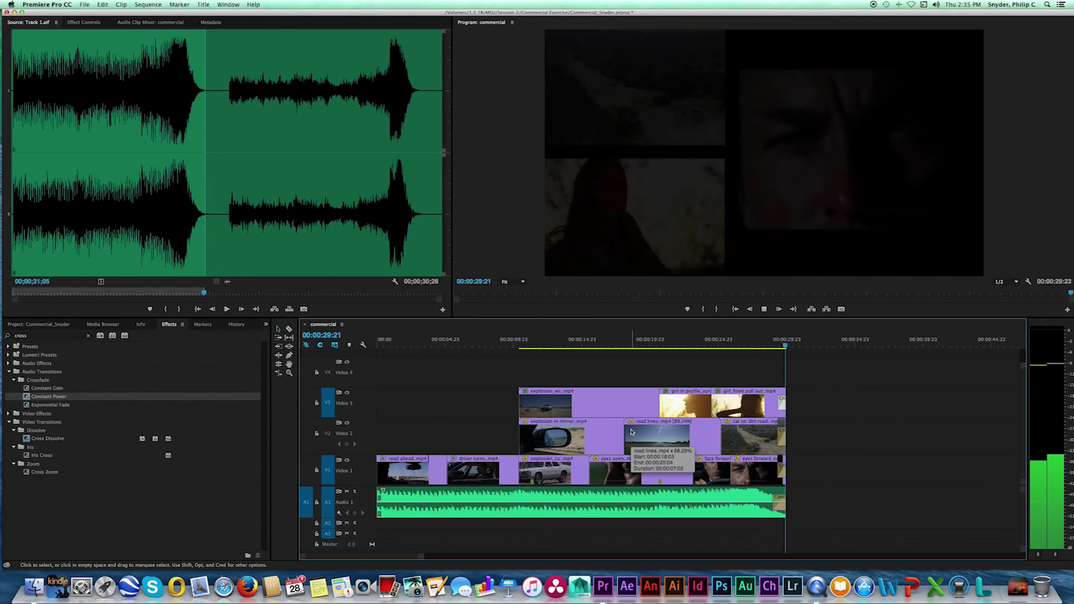
{"action": "left_click_drag", "start_coordinate": [445, 343], "coordinate": [360, 343]}
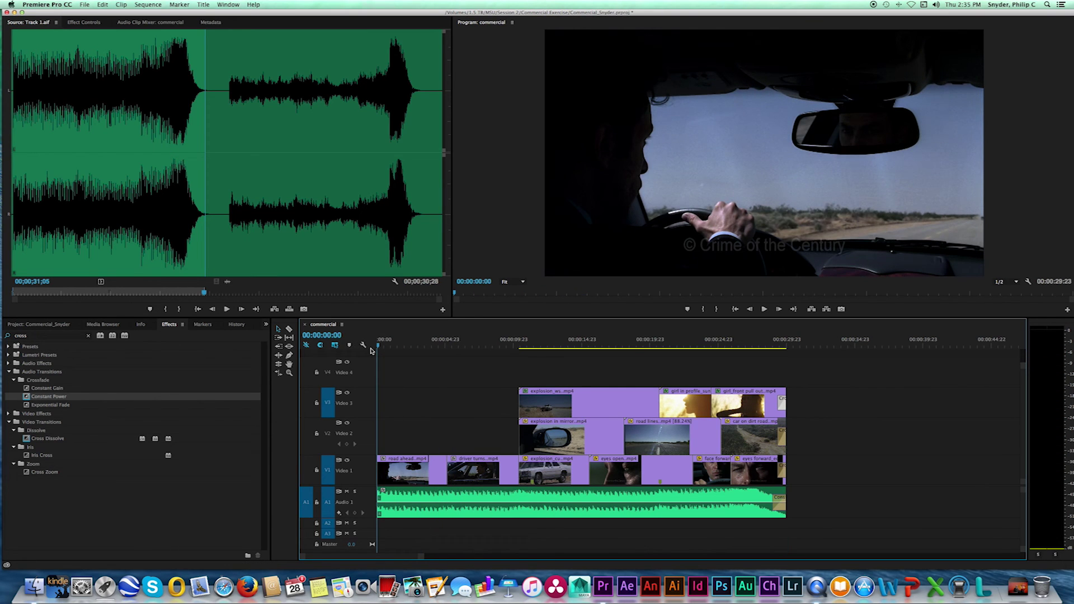
{"action": "key", "text": "space"}
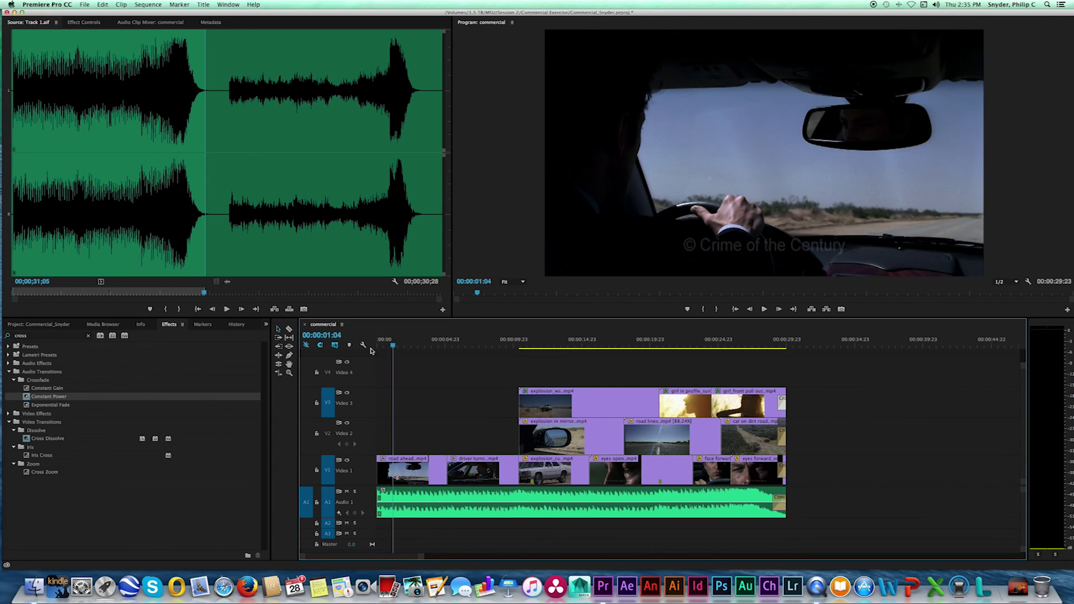
{"action": "key", "text": "super+s"}
{"action": "key", "text": "Home"}
{"action": "key", "text": "space"}
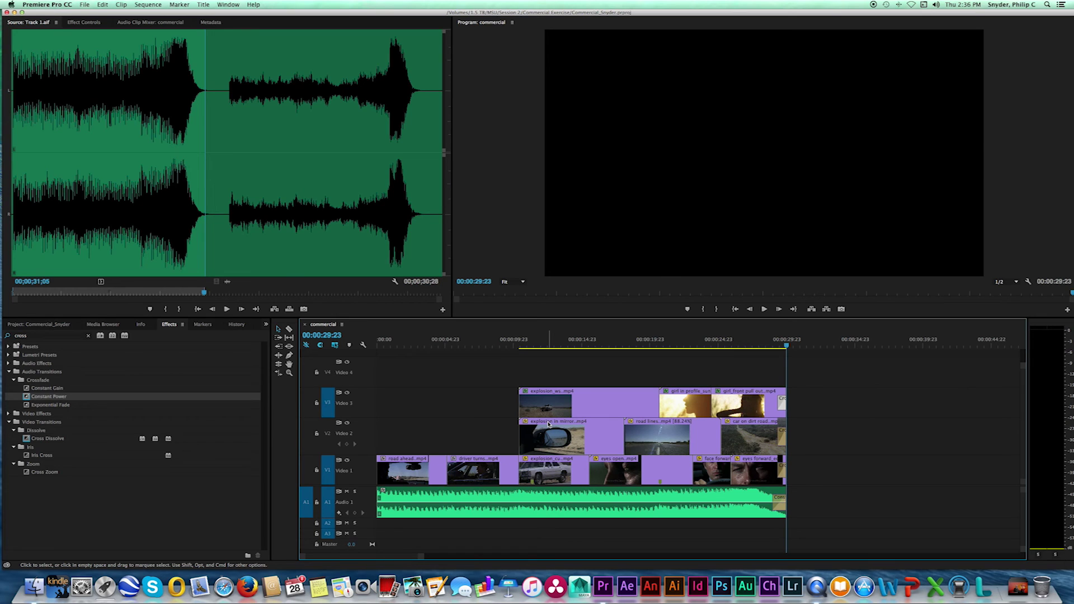
{"action": "key", "text": "j"}
{"action": "key", "text": "j"}
{"action": "key", "text": "j"}
{"action": "key", "text": "j"}
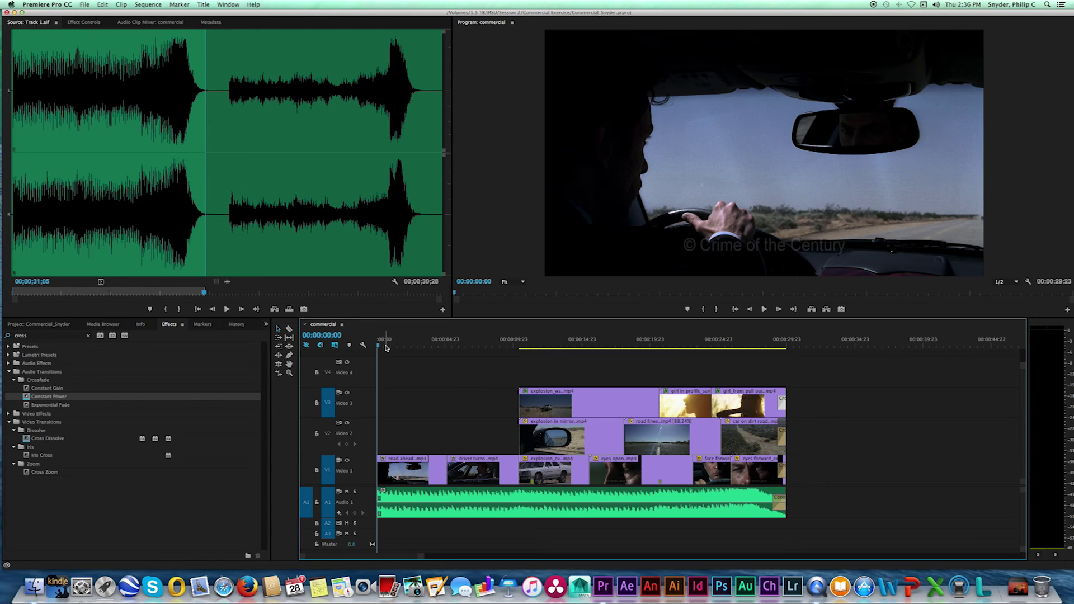
{"action": "left_click_drag", "start_coordinate": [381, 344], "coordinate": [401, 347]}
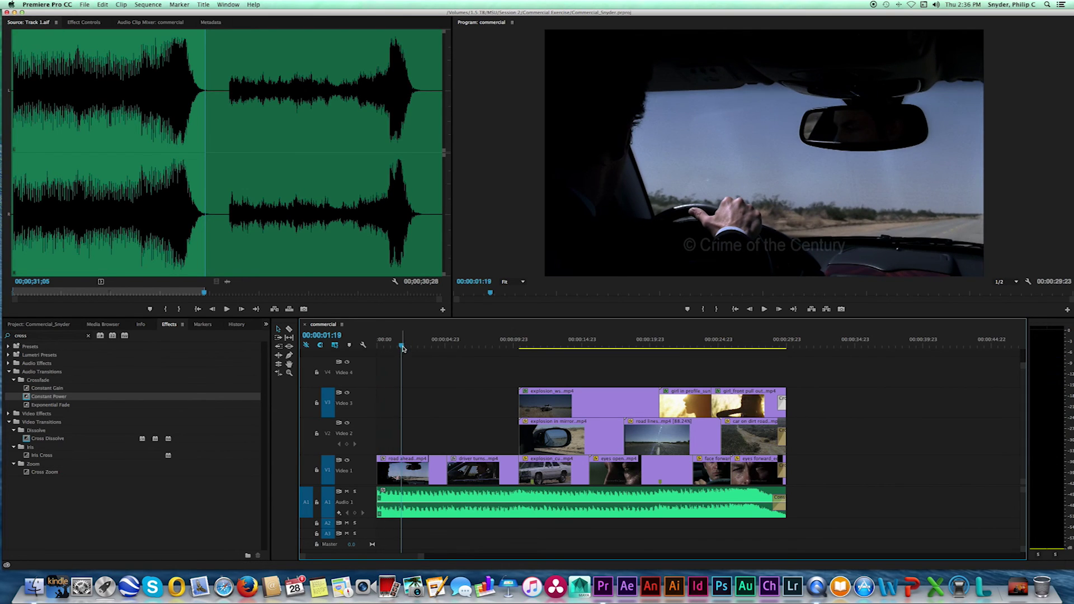
{"action": "left_click_drag", "start_coordinate": [403, 345], "coordinate": [744, 357]}
{"action": "key", "text": "XF86AudioMute"}
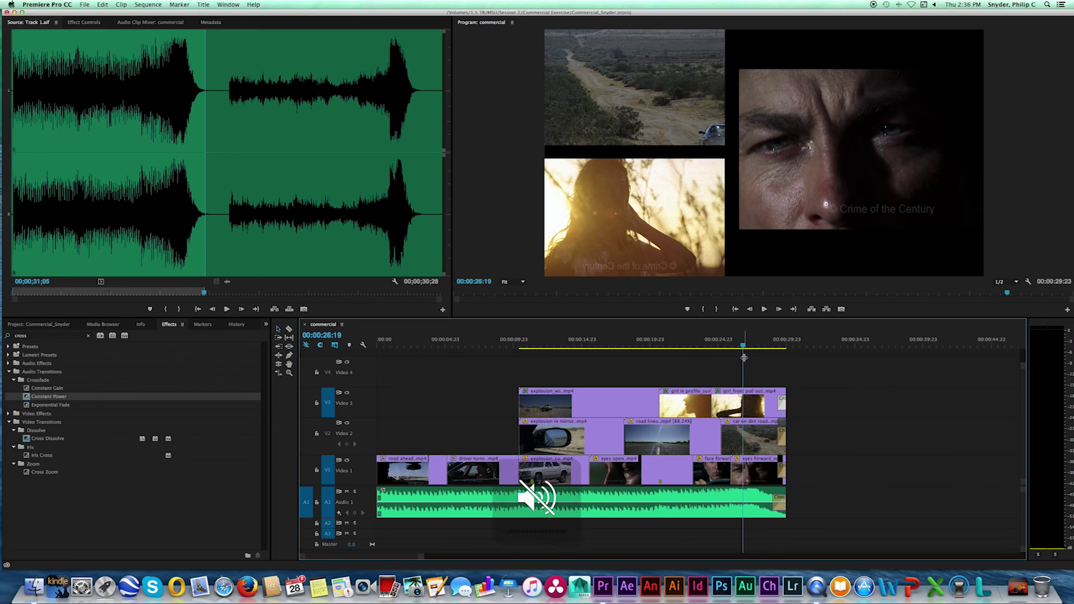
{"action": "left_click_drag", "start_coordinate": [744, 357], "coordinate": [781, 354]}
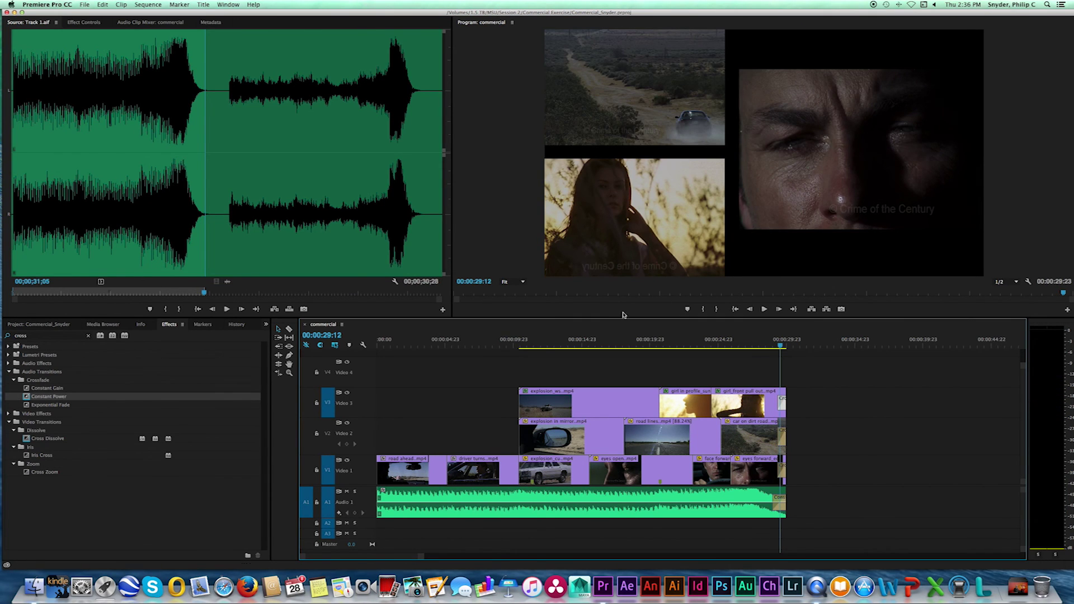
{"action": "left_click_drag", "start_coordinate": [781, 347], "coordinate": [722, 347]}
{"action": "key", "text": "Left"}
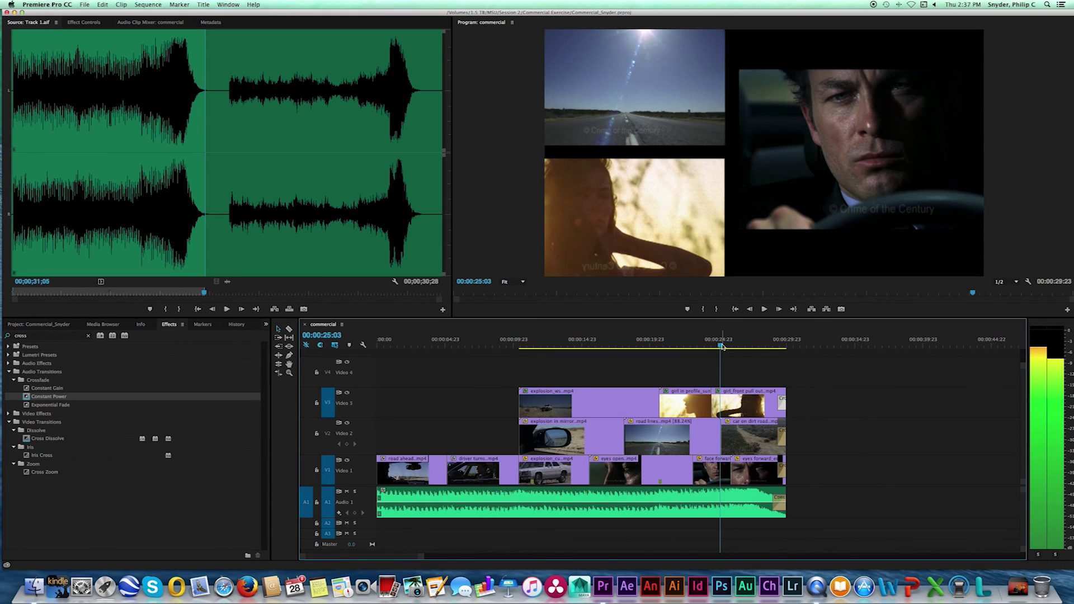
{"action": "key", "text": "Right"}
{"action": "key", "text": "Right"}
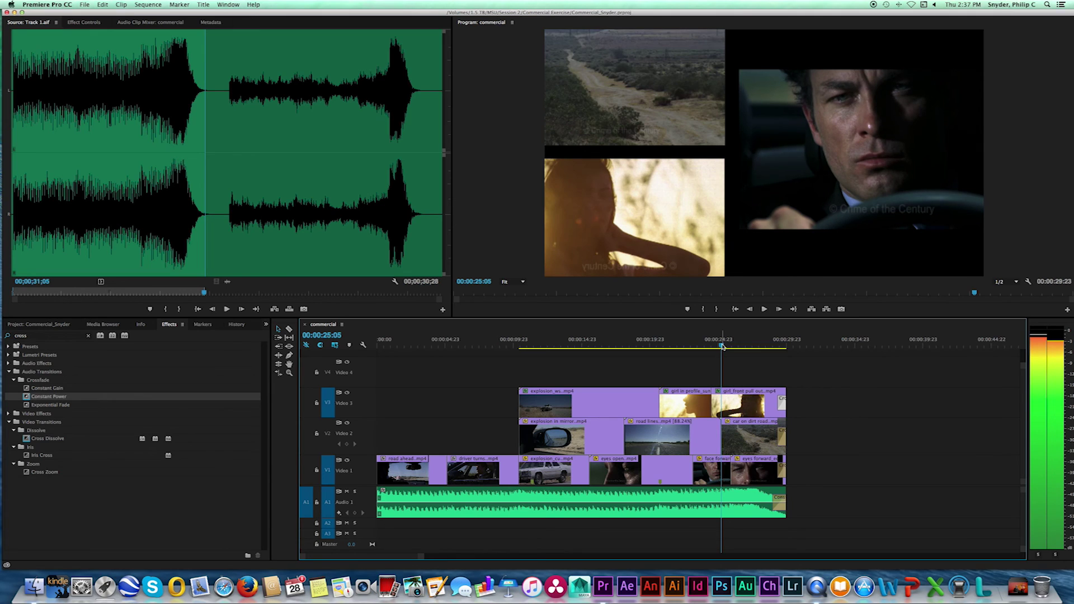
{"action": "key", "text": "Left"}
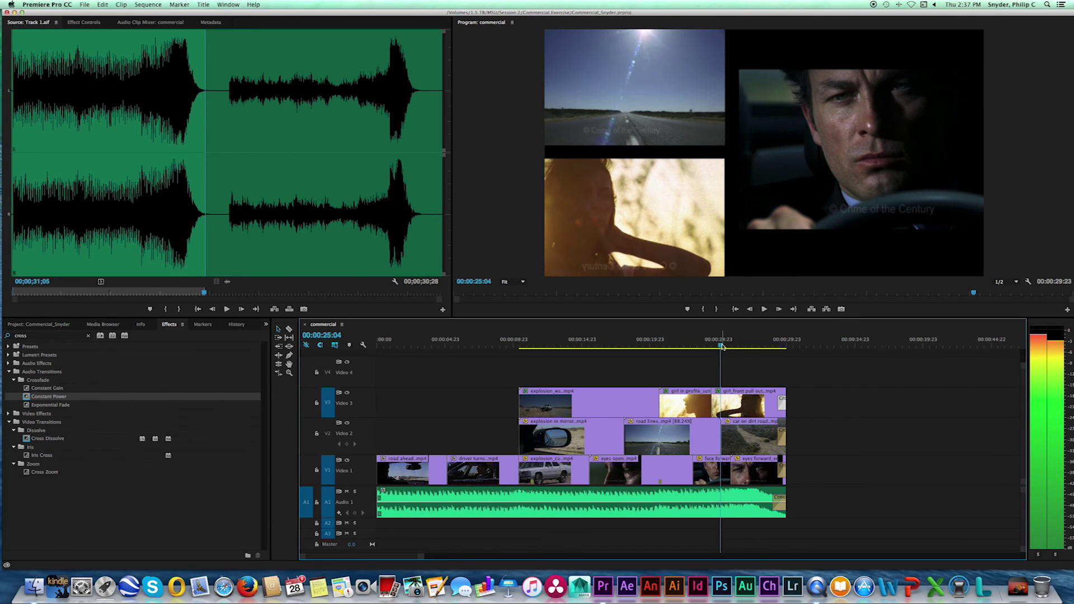
{"action": "key", "text": "Right"}
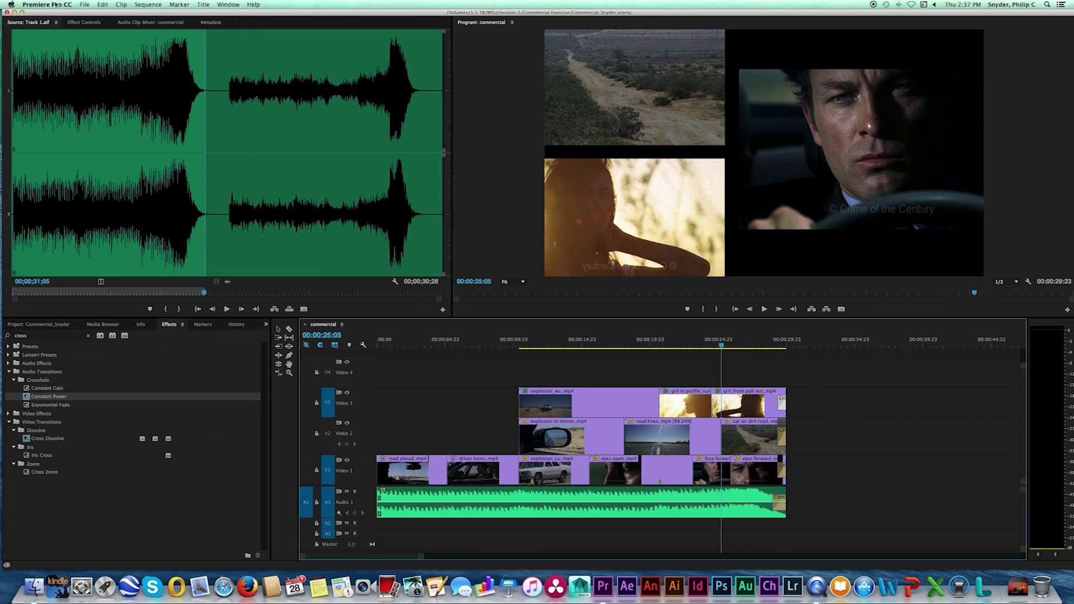
- Create a Default Still title named 'Nissan' from the Title menu
{"action": "left_click", "coordinate": [204, 6]}
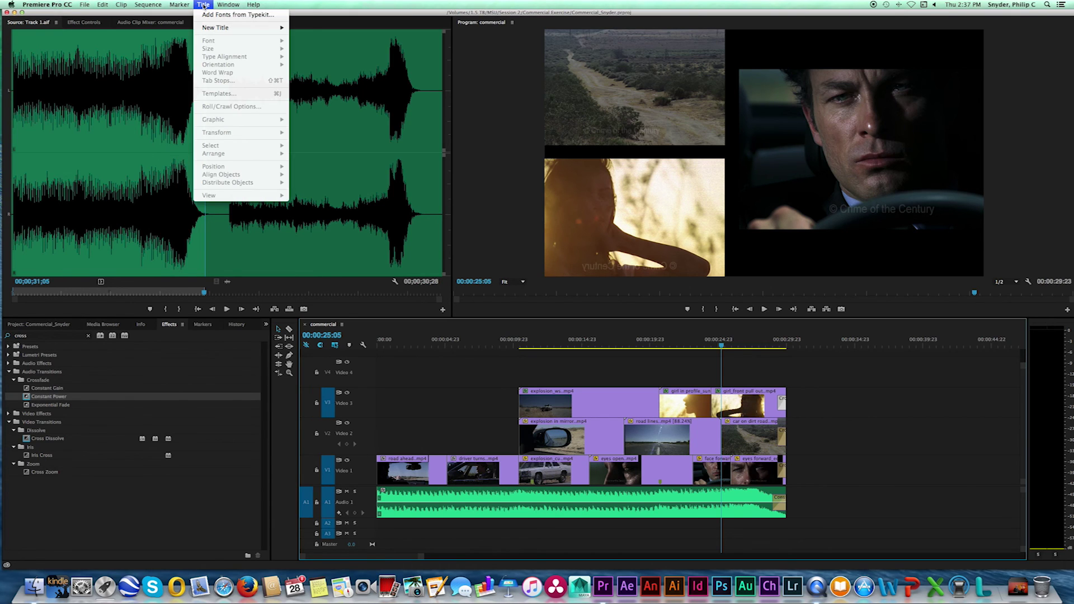
{"action": "mouse_move", "coordinate": [210, 28]}
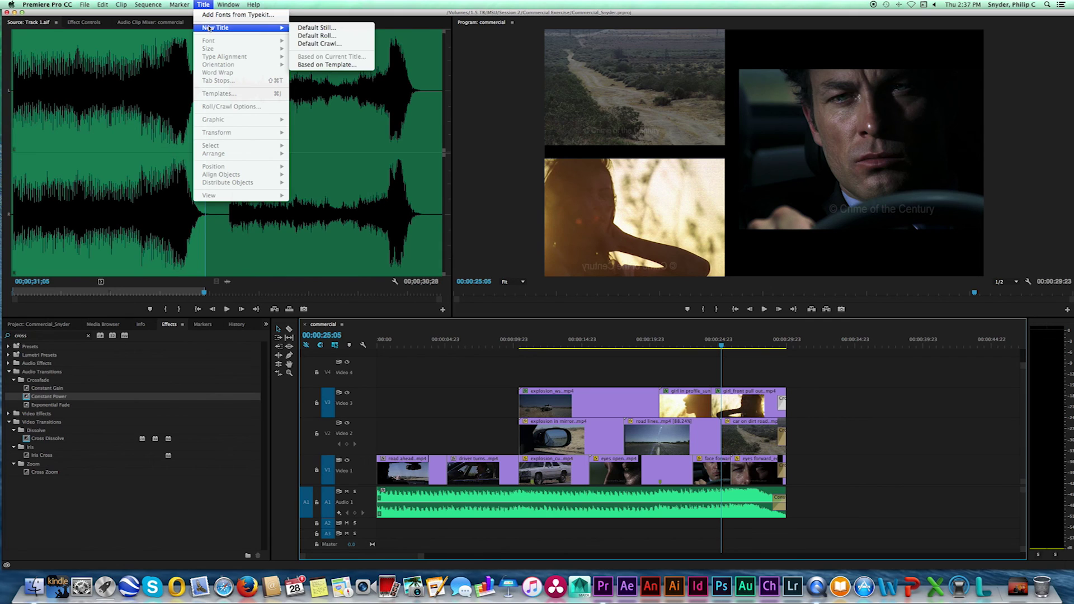
{"action": "left_click", "coordinate": [338, 28]}
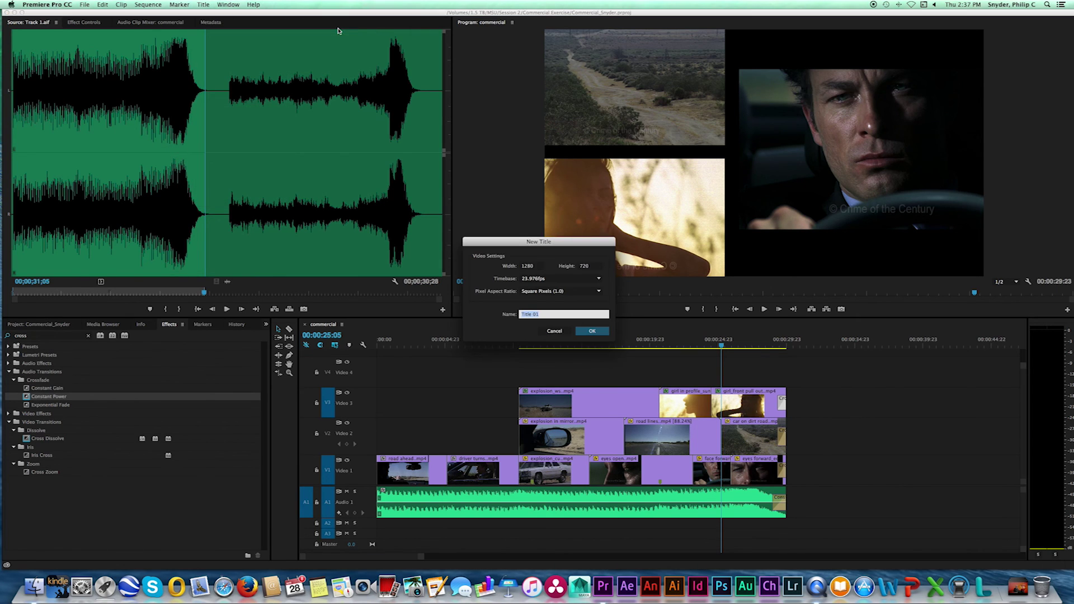
{"action": "left_click_drag", "start_coordinate": [556, 249], "coordinate": [556, 222]}
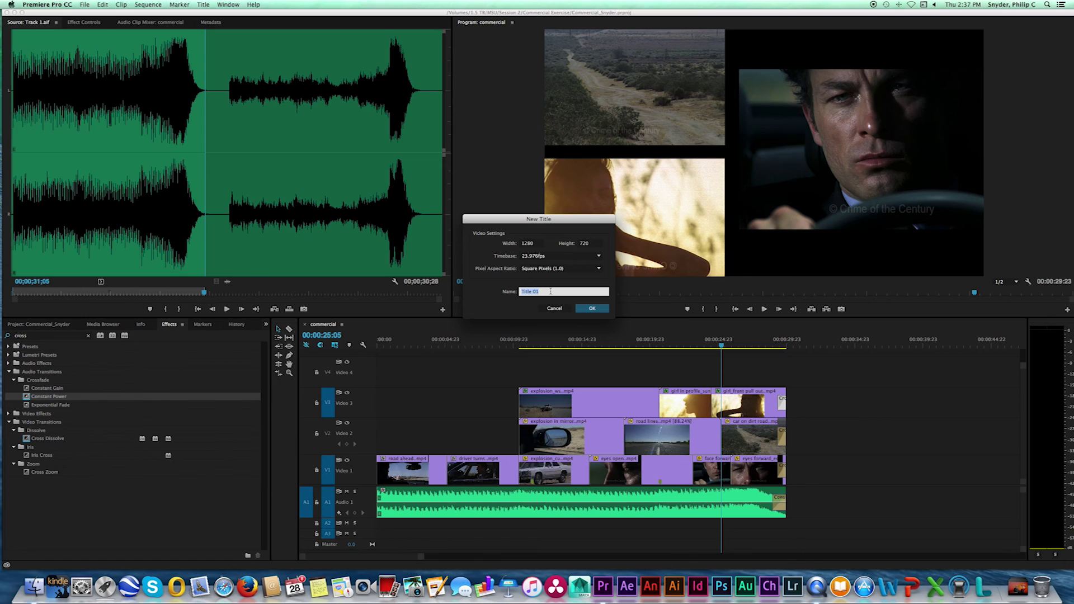
{"action": "type", "text": "Nissan"}
{"action": "key", "text": "Return"}
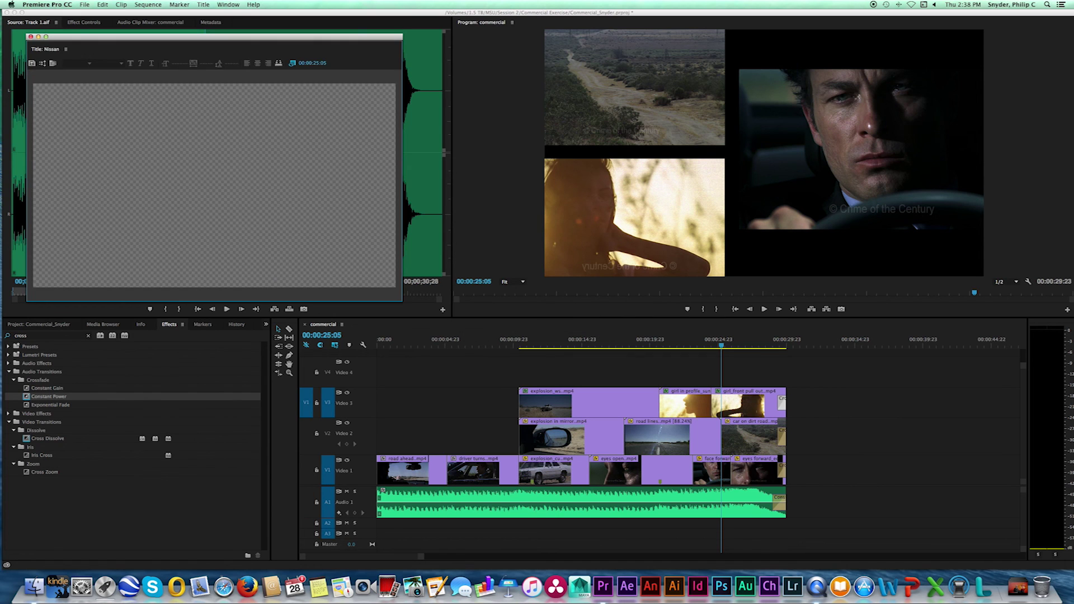
- Draw a text box, type 'Nissan: Only Explodes with Speed!' and centre-align it
{"action": "left_click_drag", "start_coordinate": [288, 38], "coordinate": [617, 59]}
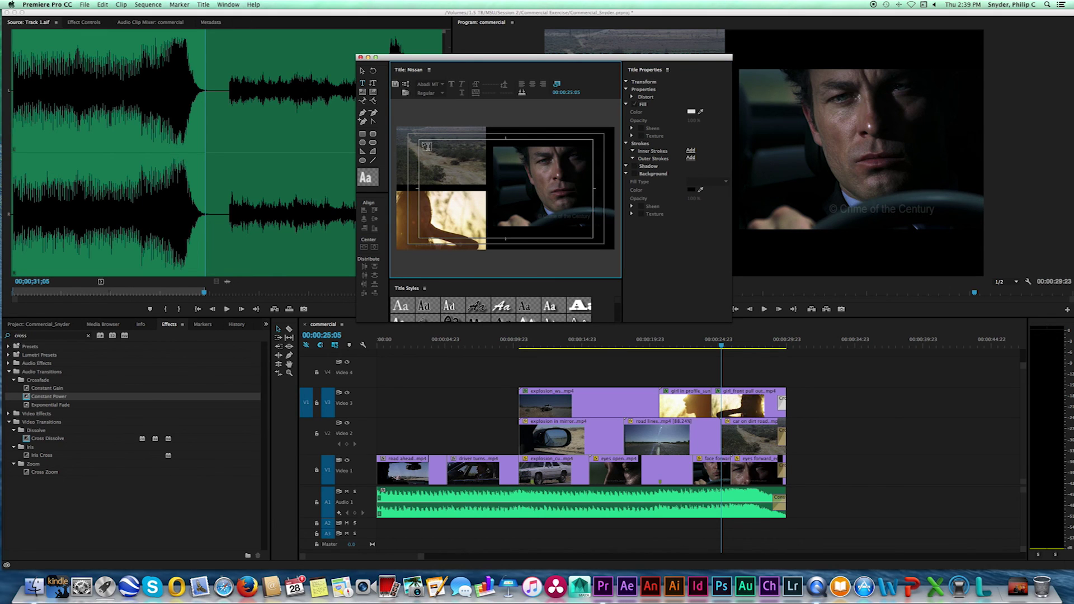
{"action": "left_click_drag", "start_coordinate": [421, 141], "coordinate": [593, 185]}
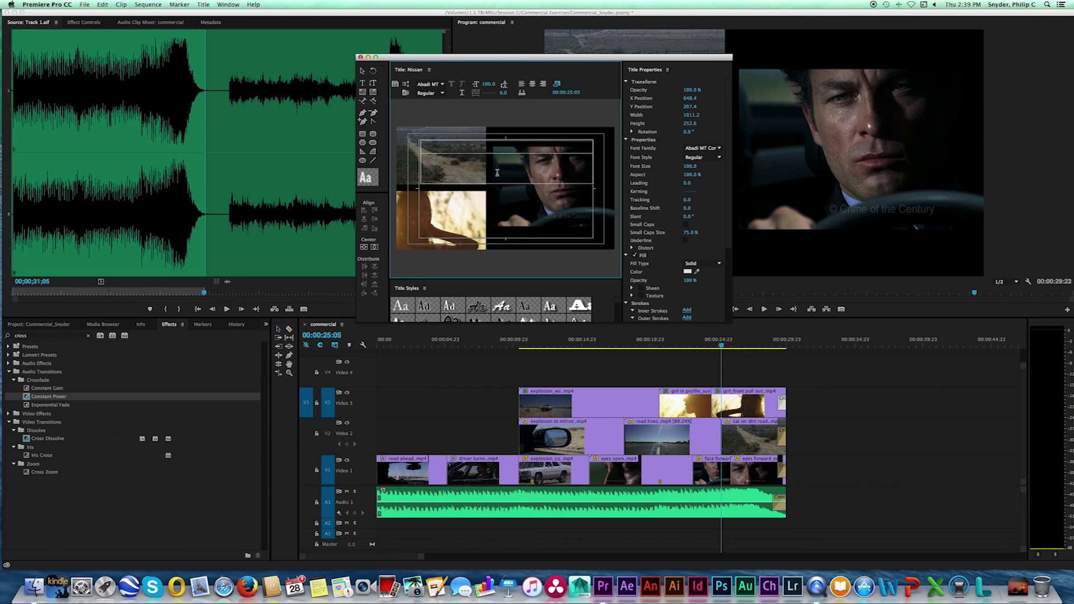
{"action": "type", "text": "Nissan: "}
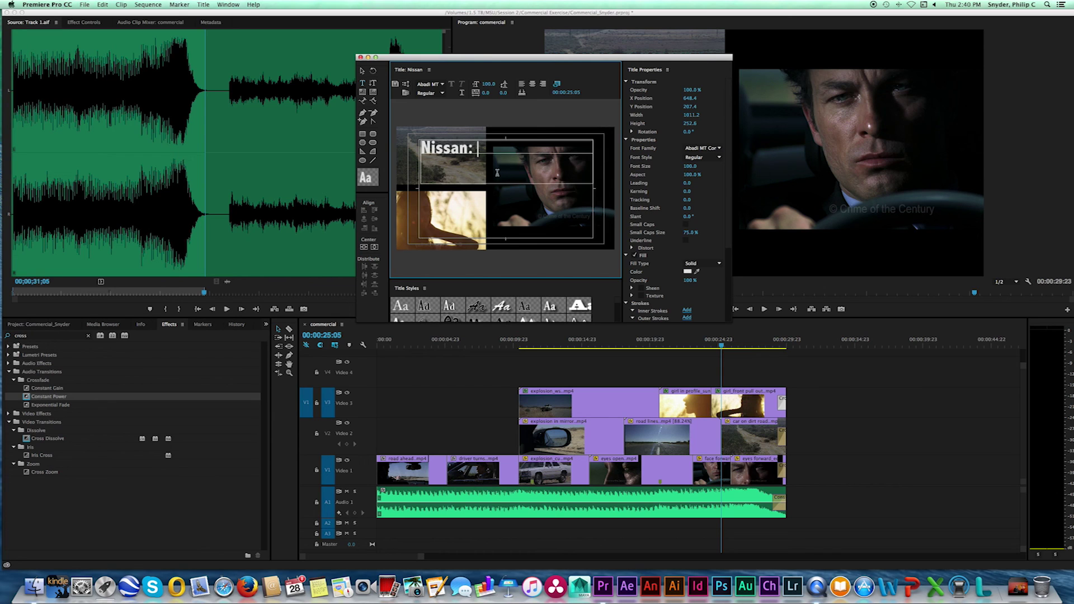
{"action": "type", "text": "Only Explodes with Speed"}
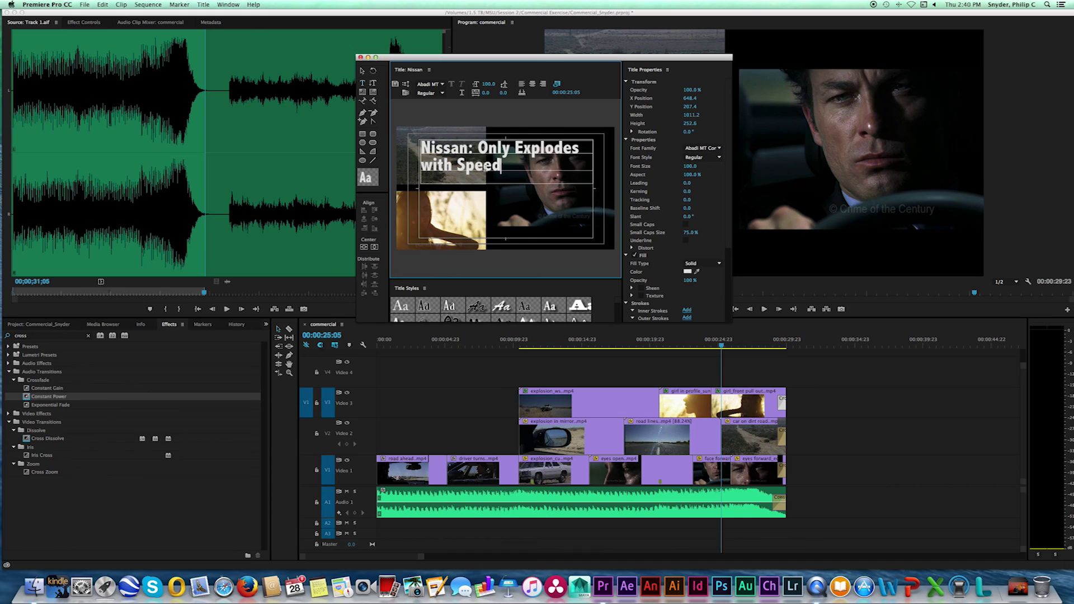
{"action": "type", "text": "!"}
{"action": "left_click", "coordinate": [533, 85]}
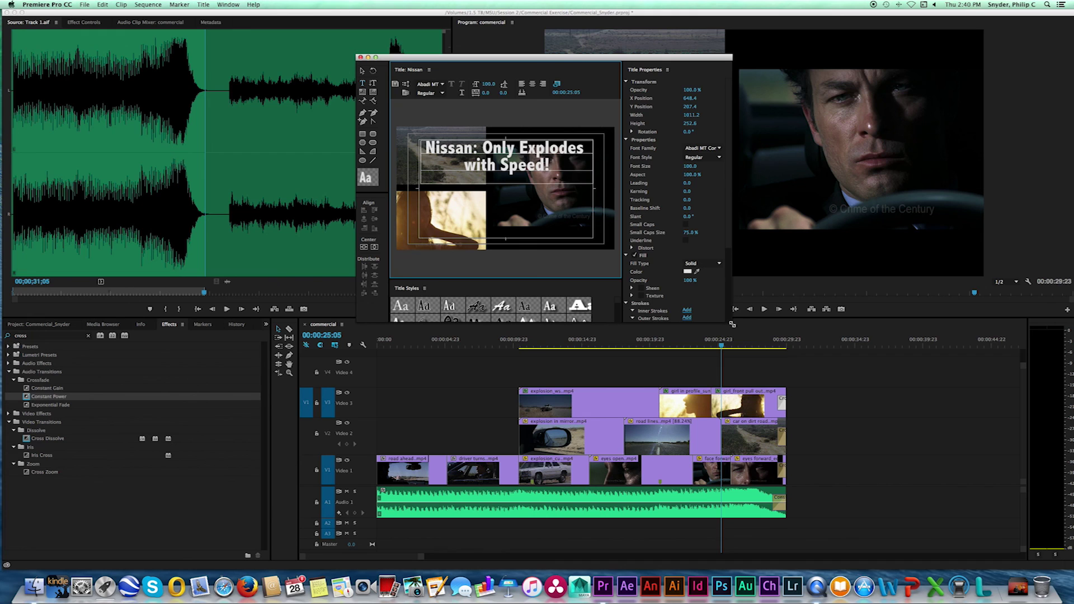
- Enlarge the Titler and apply the HoboStd Slant Gold 80 style to the tagline
{"action": "left_click", "coordinate": [728, 241]}
{"action": "scroll", "coordinate": [728, 241], "scroll_direction": "up", "scroll_amount": 1}
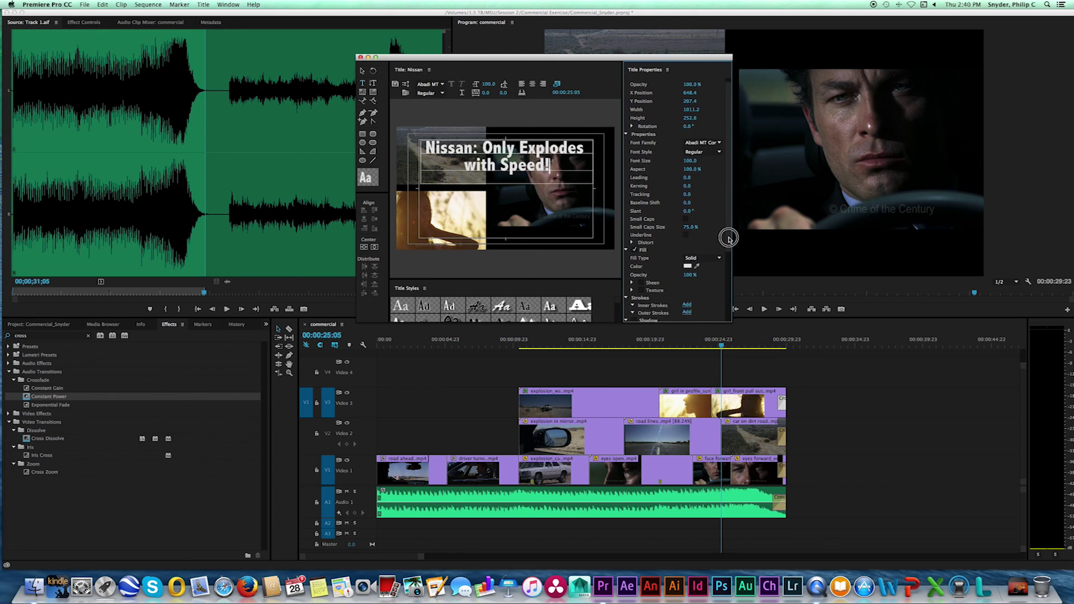
{"action": "left_click_drag", "start_coordinate": [731, 319], "coordinate": [743, 423]}
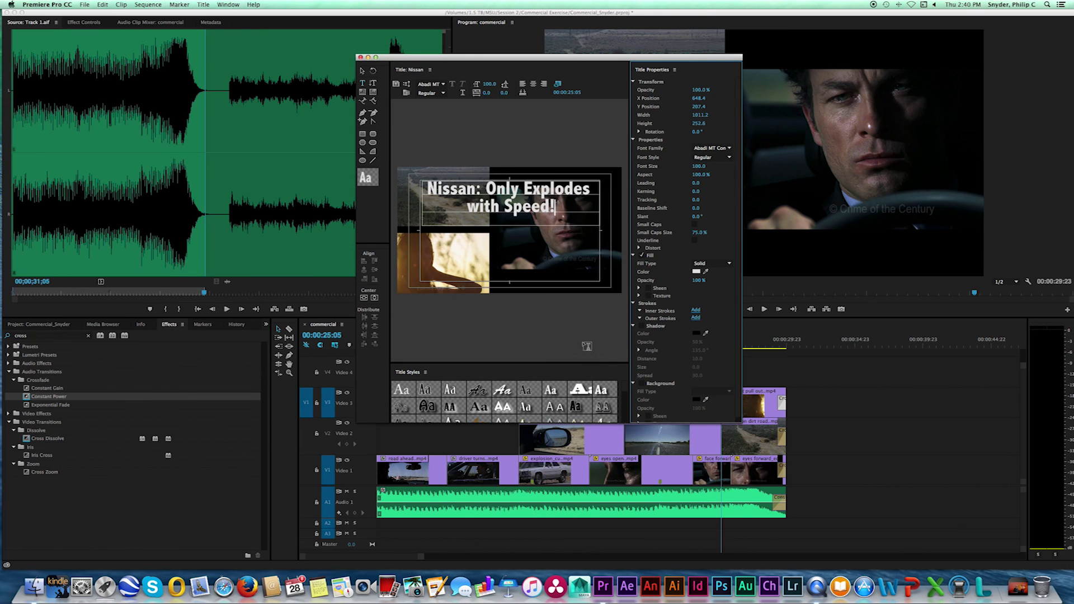
{"action": "left_click_drag", "start_coordinate": [586, 363], "coordinate": [581, 253]}
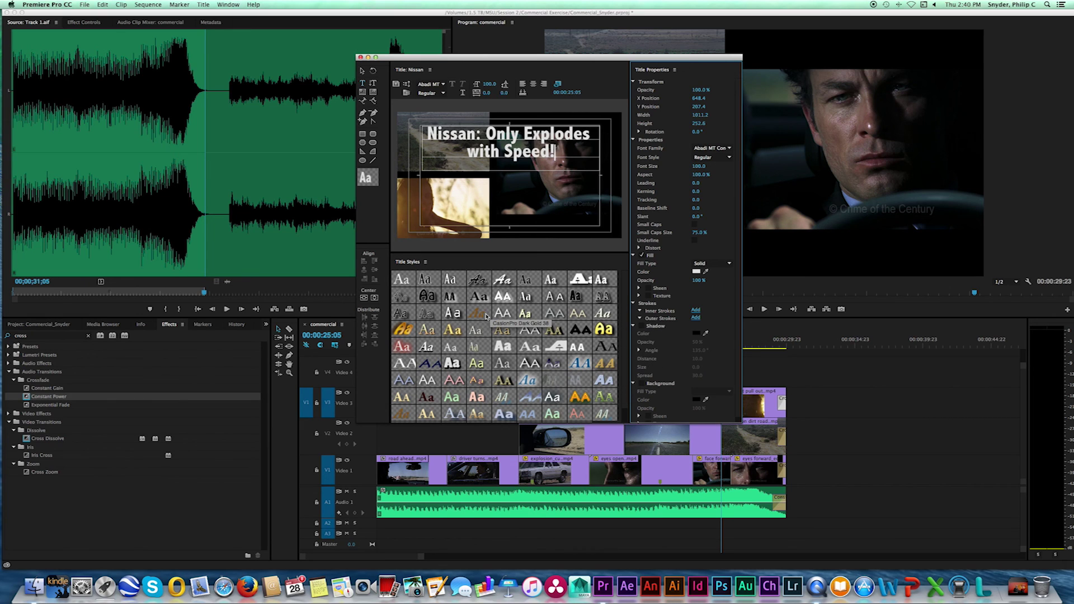
{"action": "left_click", "coordinate": [404, 330]}
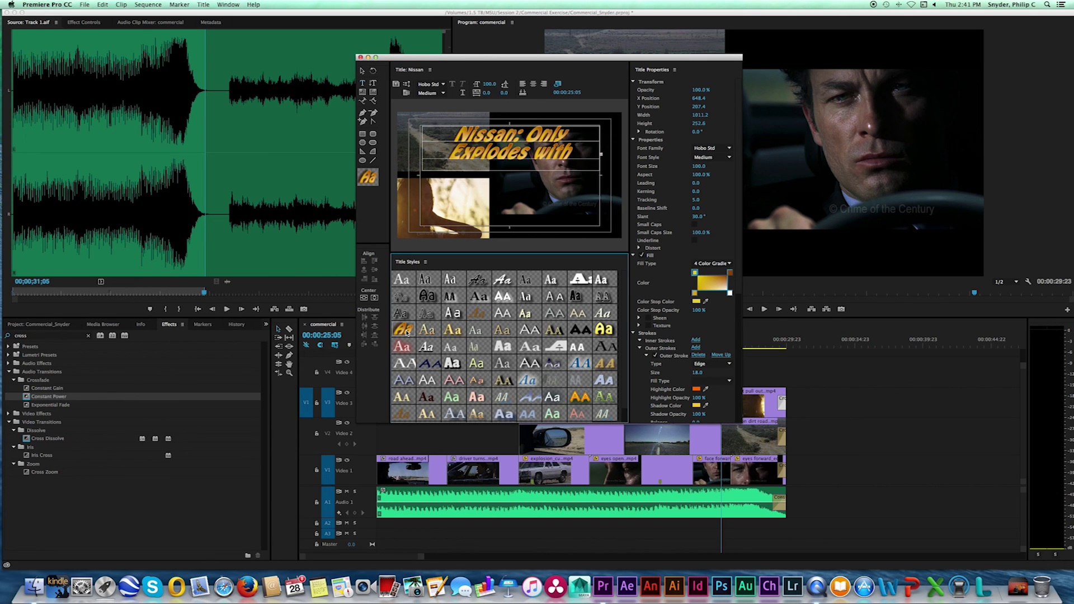
- Set the tagline's font size to 90 and nudge it slightly left and down
{"action": "left_click", "coordinate": [584, 164]}
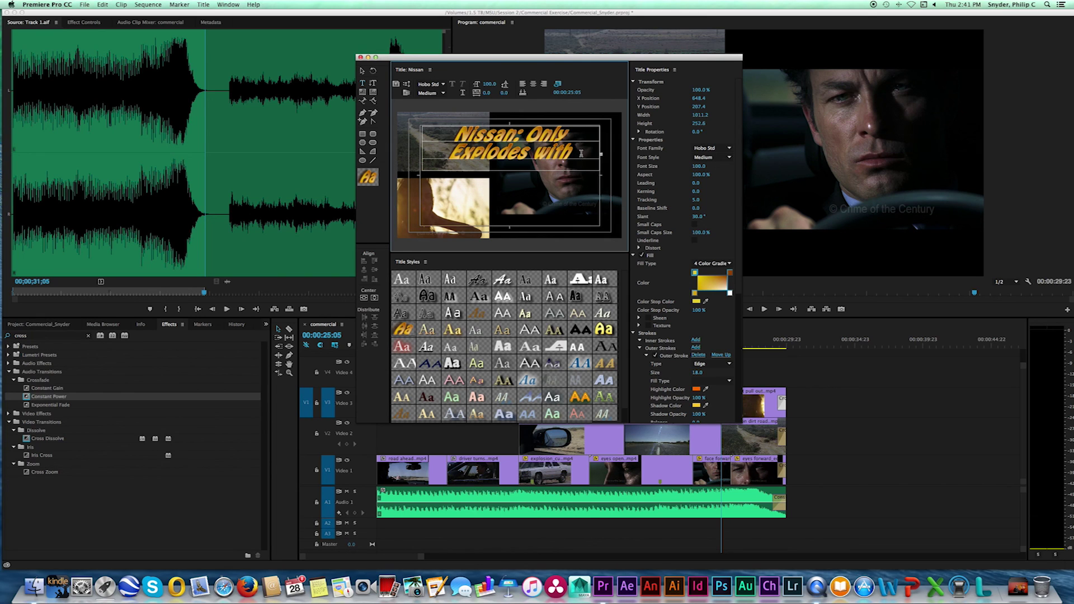
{"action": "key", "text": "Escape"}
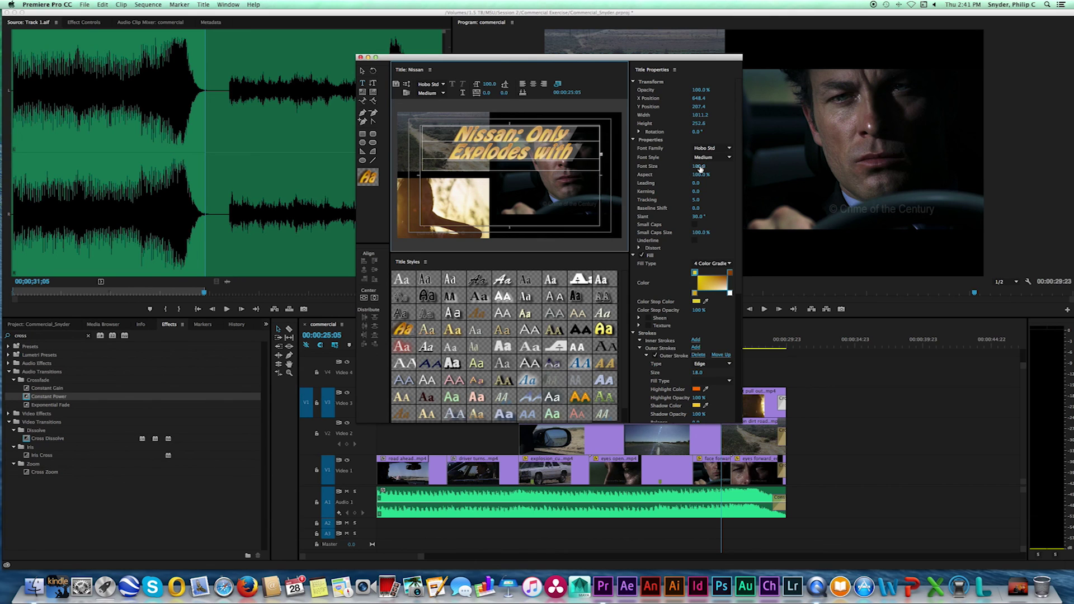
{"action": "left_click_drag", "start_coordinate": [702, 168], "coordinate": [697, 168]}
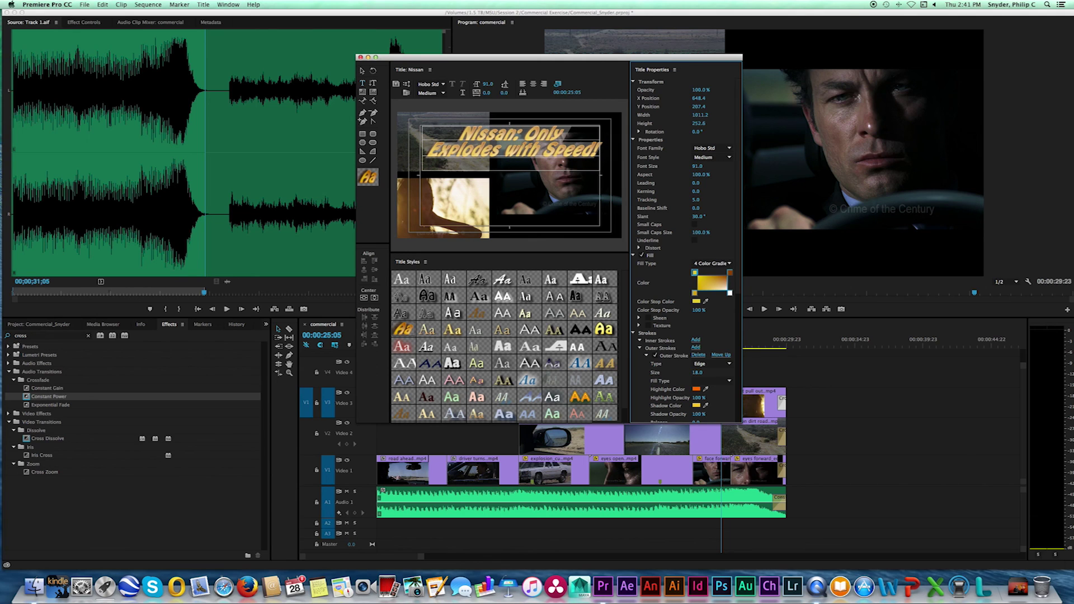
{"action": "left_click", "coordinate": [702, 168]}
{"action": "type", "text": "90"}
{"action": "left_click", "coordinate": [363, 71]}
{"action": "left_click_drag", "start_coordinate": [526, 147], "coordinate": [526, 149]}
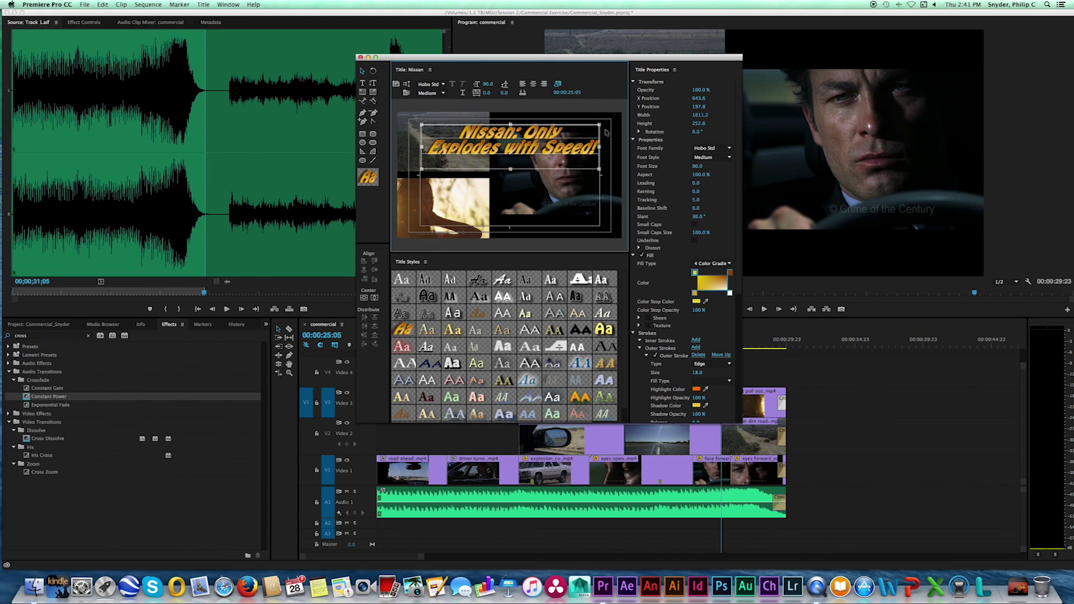
- Close the Titler and place the Nissan title on Video 4 near the commercial's end
{"action": "left_click", "coordinate": [361, 59]}
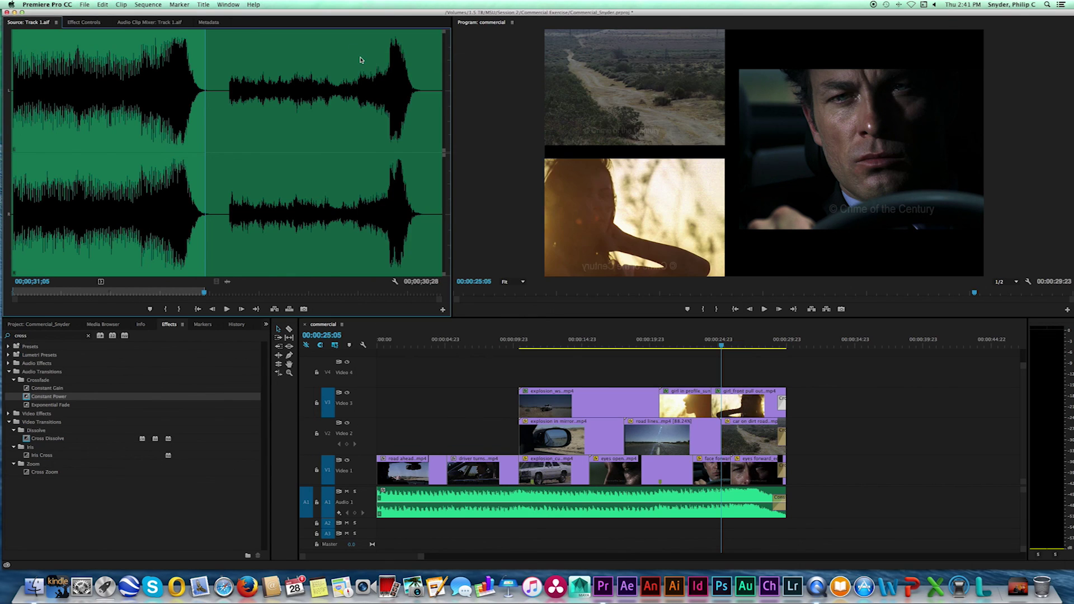
{"action": "left_click", "coordinate": [48, 324]}
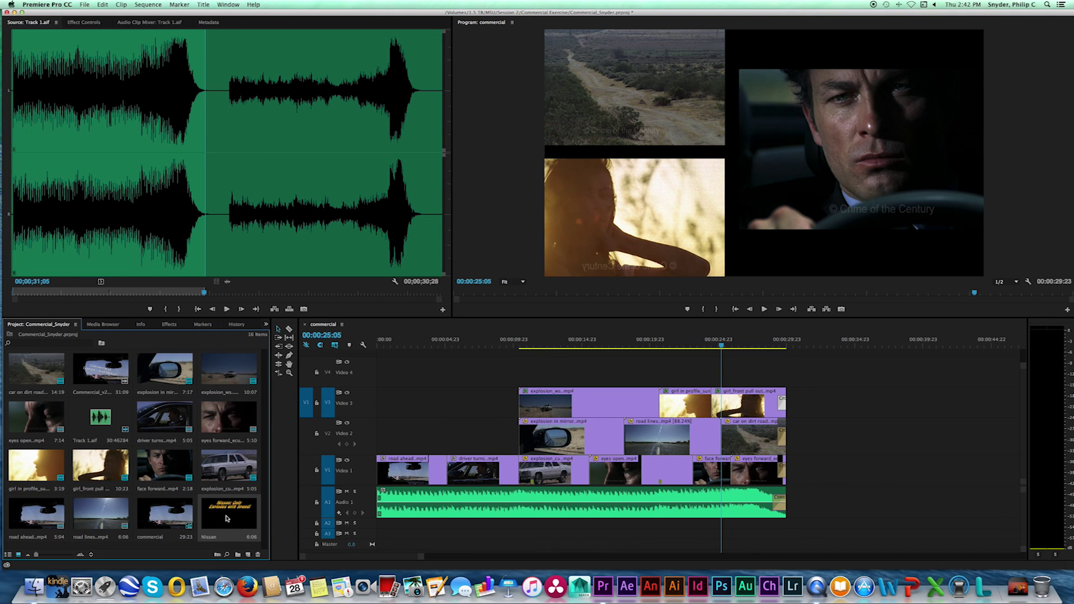
{"action": "left_click_drag", "start_coordinate": [228, 506], "coordinate": [522, 372]}
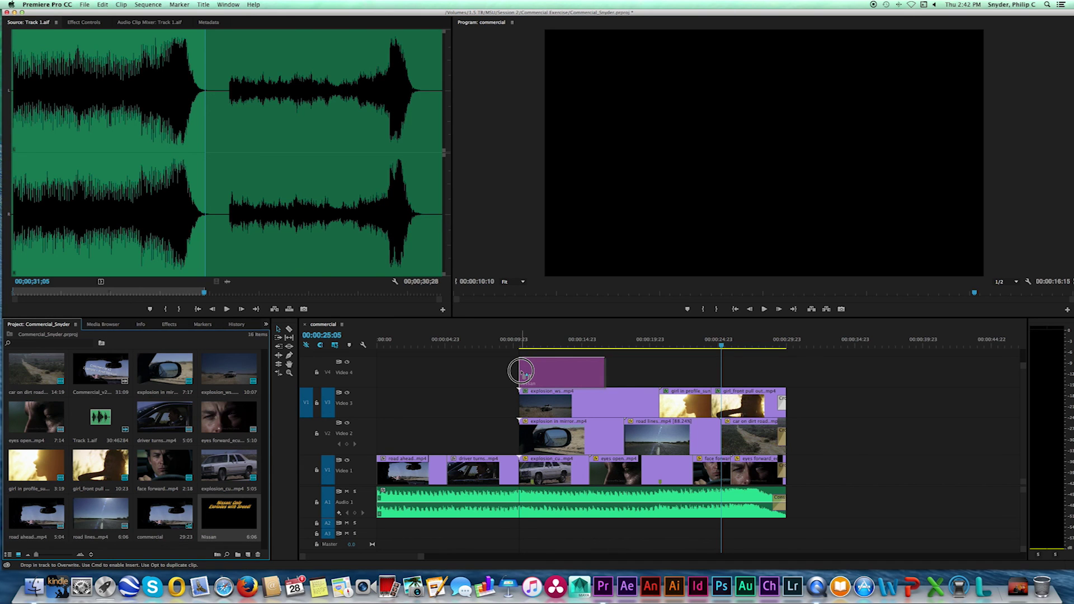
{"action": "left_click_drag", "start_coordinate": [522, 372], "coordinate": [522, 372]}
{"action": "left_click", "coordinate": [554, 341]}
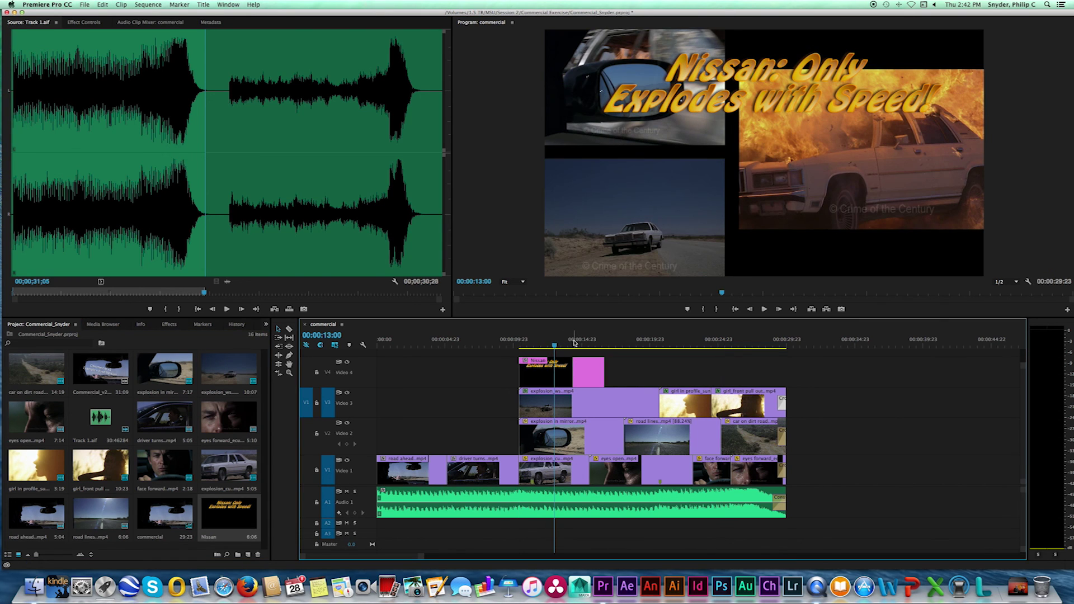
{"action": "left_click_drag", "start_coordinate": [579, 376], "coordinate": [761, 366]}
{"action": "left_click", "coordinate": [732, 342]}
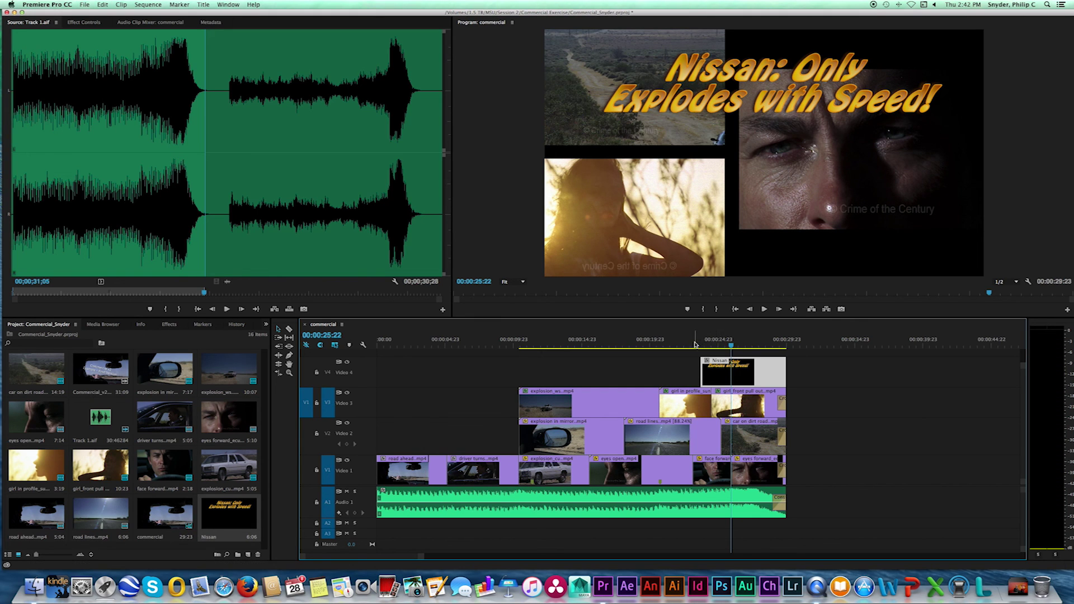
- Trim the Nissan title's start later and scrub the ending to watch it appear
{"action": "left_click_drag", "start_coordinate": [694, 343], "coordinate": [734, 345]}
{"action": "left_click", "coordinate": [734, 344]}
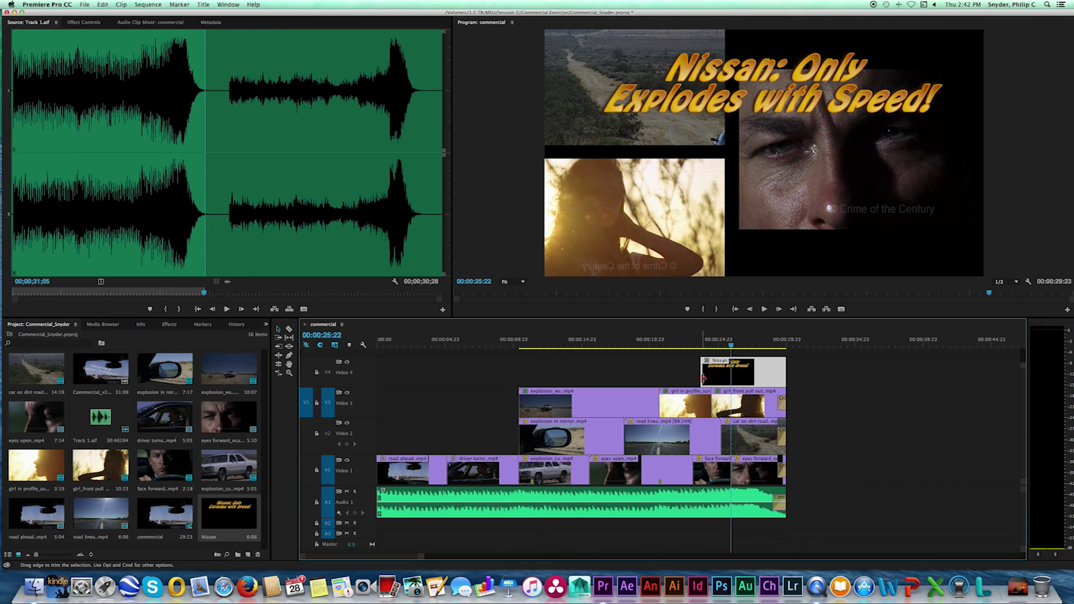
{"action": "left_click_drag", "start_coordinate": [702, 376], "coordinate": [732, 376]}
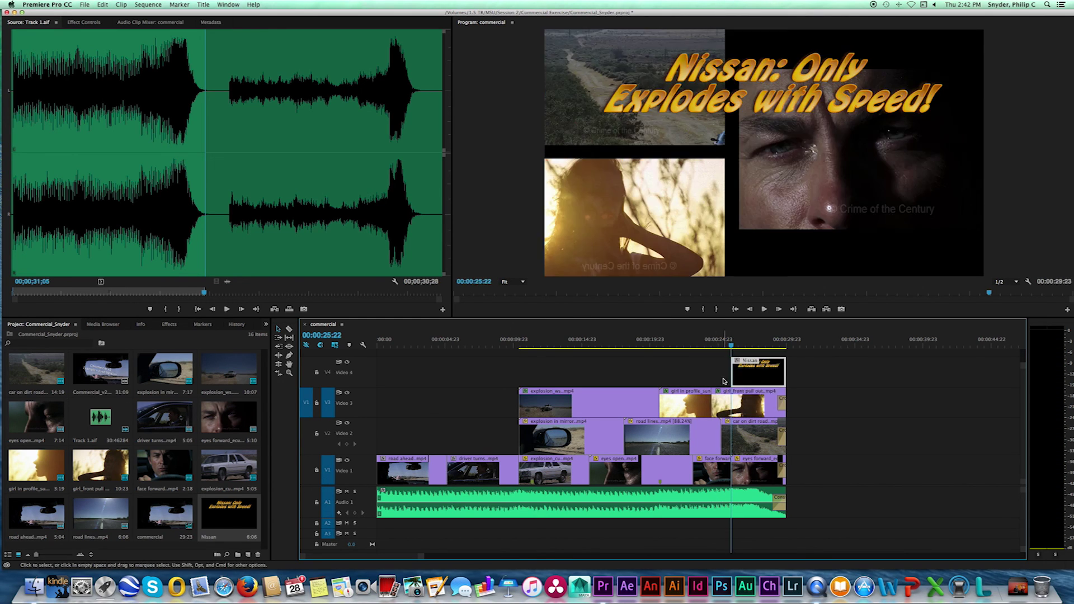
{"action": "left_click", "coordinate": [708, 343]}
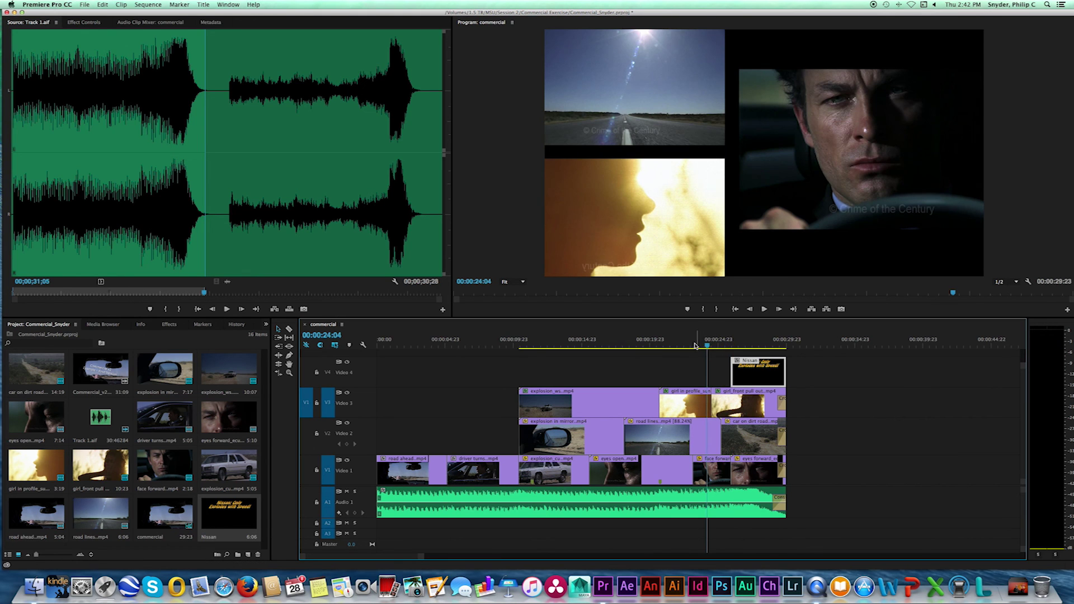
{"action": "left_click_drag", "start_coordinate": [708, 346], "coordinate": [779, 345]}
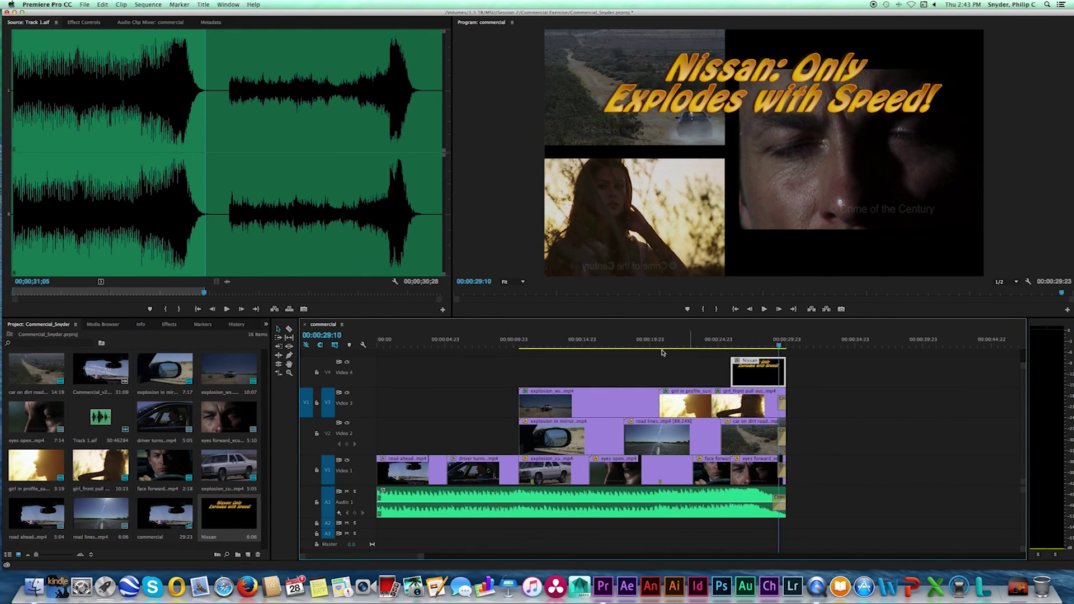
- Apply a Cross Dissolve to the end of the Nissan title on V4 and lengthen it
{"action": "left_click", "coordinate": [169, 324]}
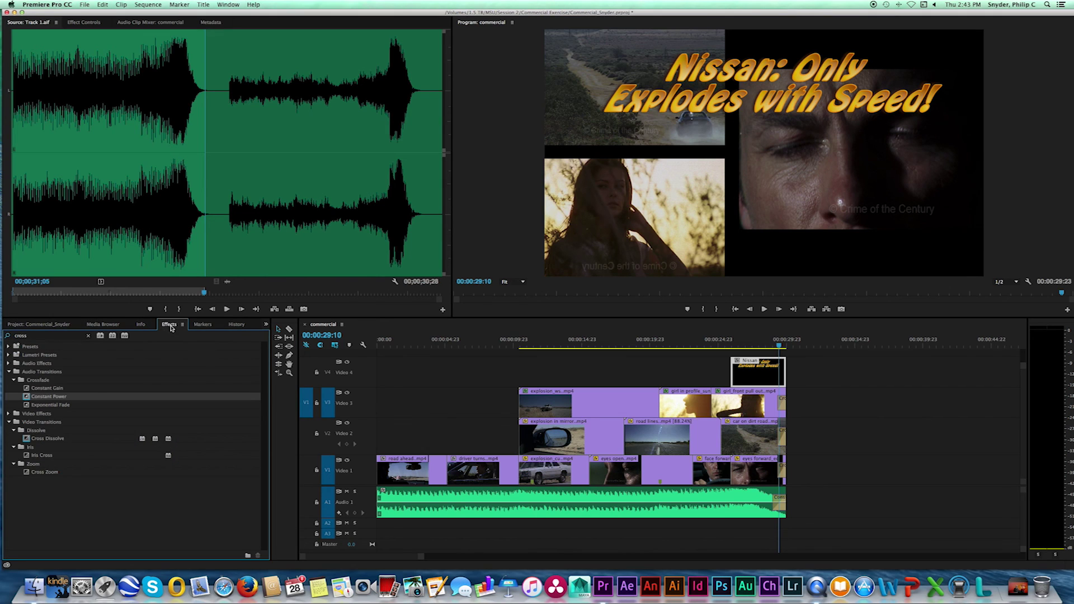
{"action": "left_click", "coordinate": [27, 440]}
{"action": "left_click_drag", "start_coordinate": [27, 440], "coordinate": [781, 375]}
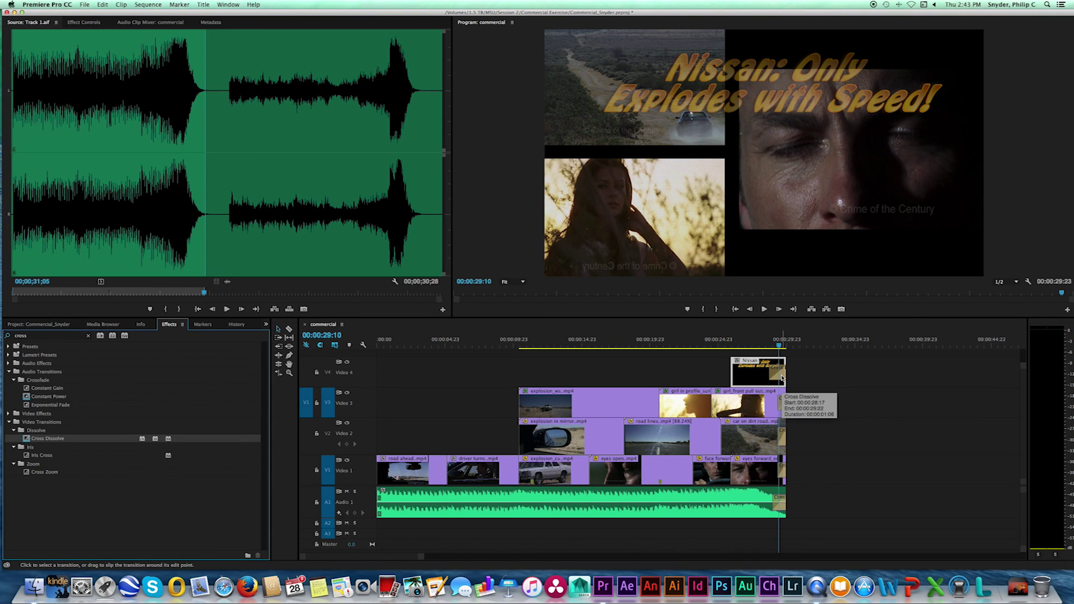
{"action": "left_click_drag", "start_coordinate": [772, 373], "coordinate": [778, 372]}
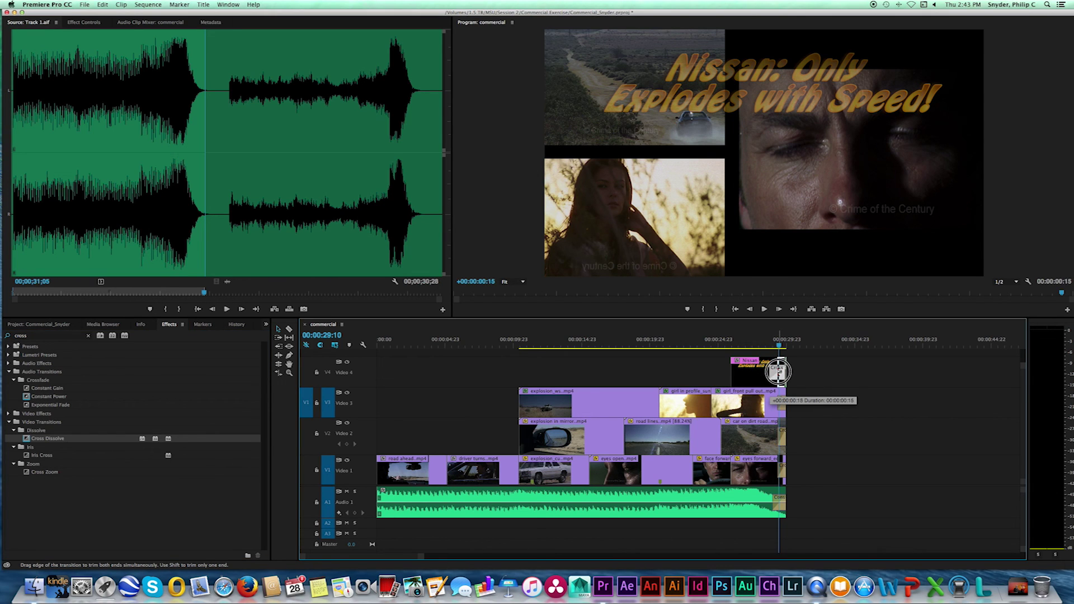
- Preview the ending dissolve from 00:00:29:01, then save the project and review the sequence
{"action": "left_click", "coordinate": [774, 346]}
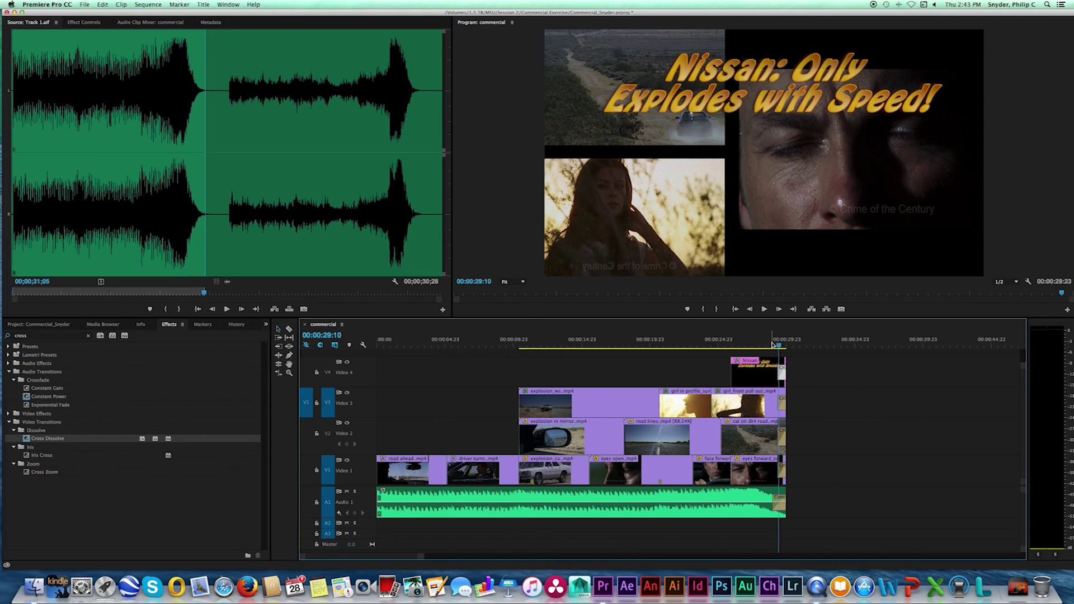
{"action": "key", "text": "space"}
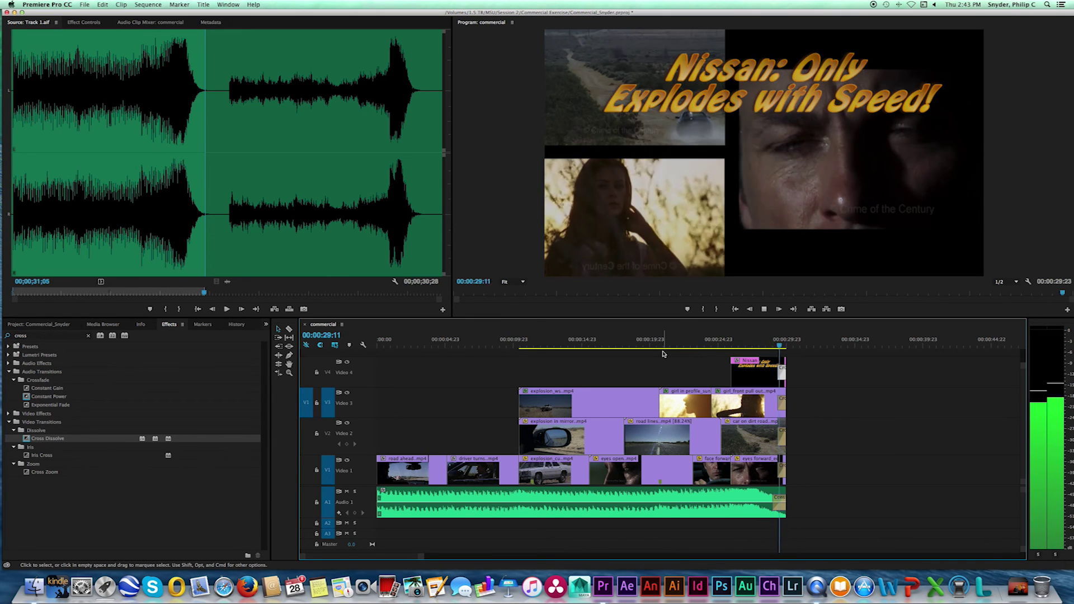
{"action": "left_click_drag", "start_coordinate": [783, 344], "coordinate": [750, 343]}
{"action": "key", "text": "super+s"}
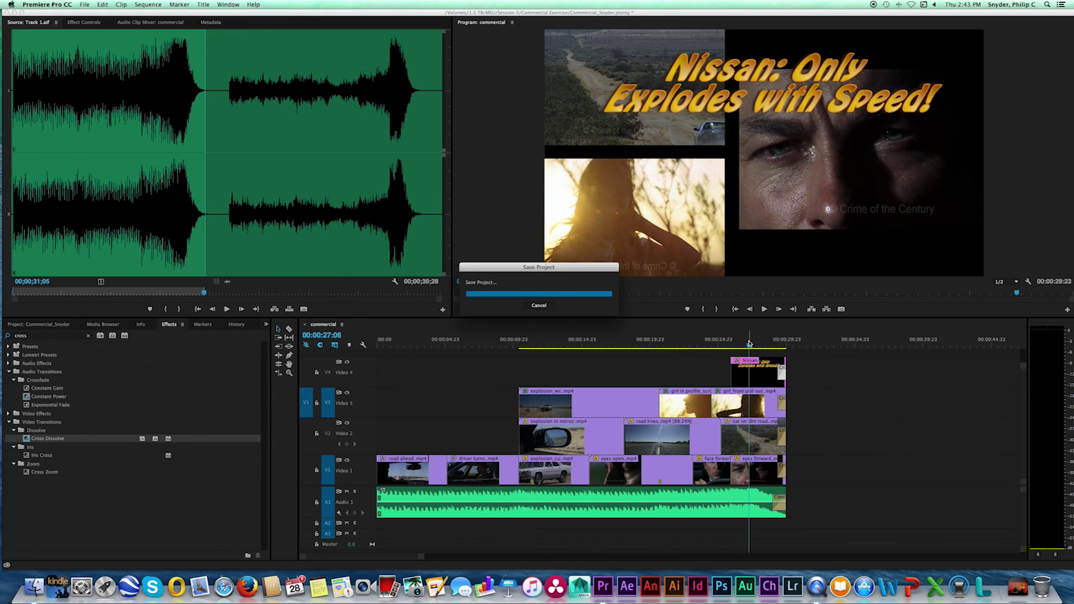
{"action": "left_click_drag", "start_coordinate": [750, 344], "coordinate": [379, 345]}
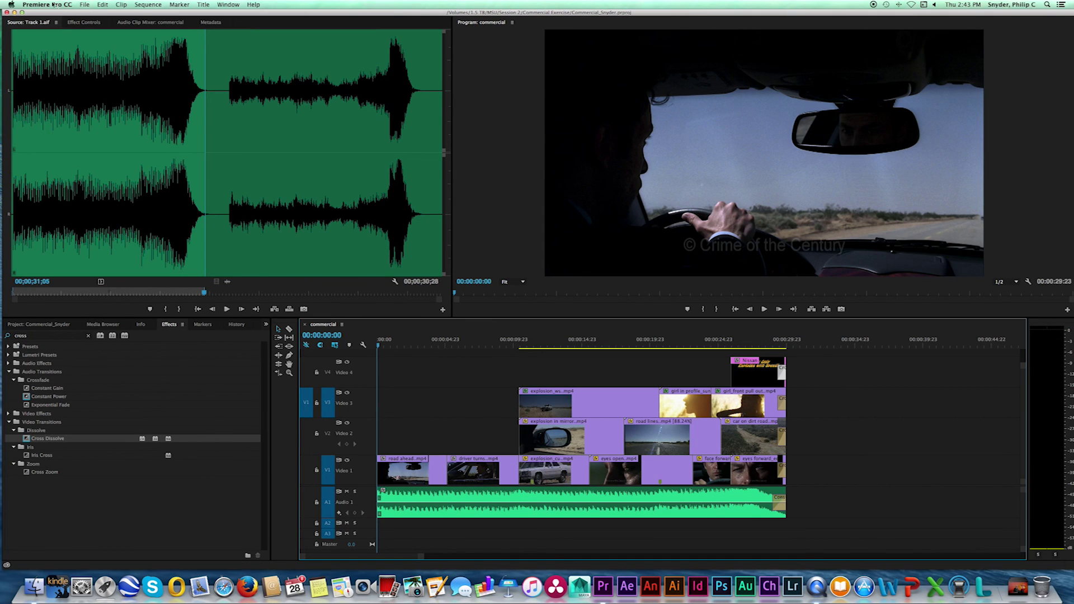
- Open the media Export Settings with H.264 as the format
{"action": "left_click", "coordinate": [86, 6]}
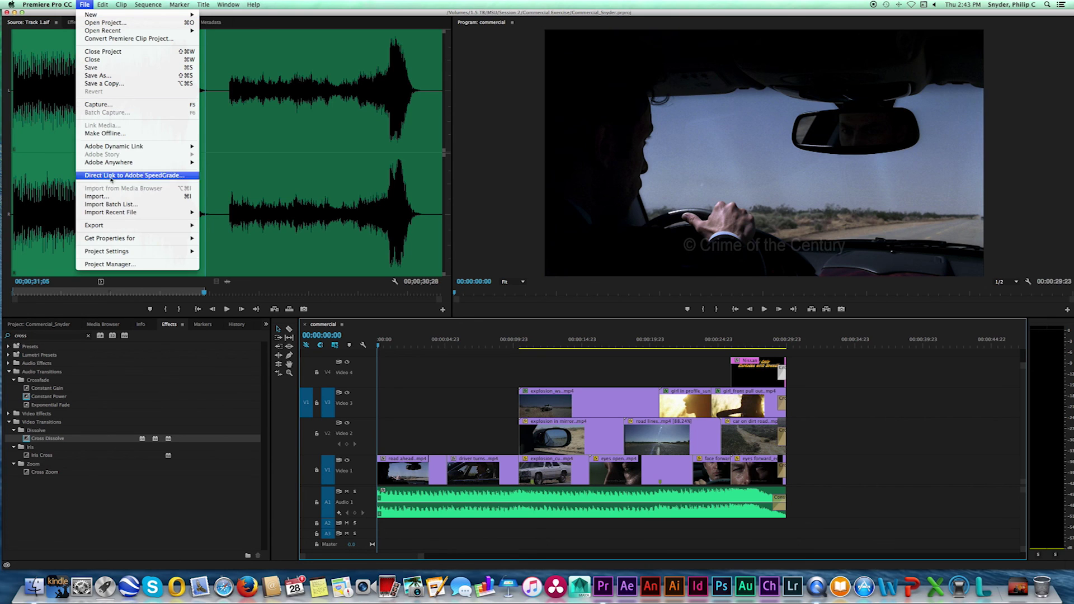
{"action": "mouse_move", "coordinate": [134, 230]}
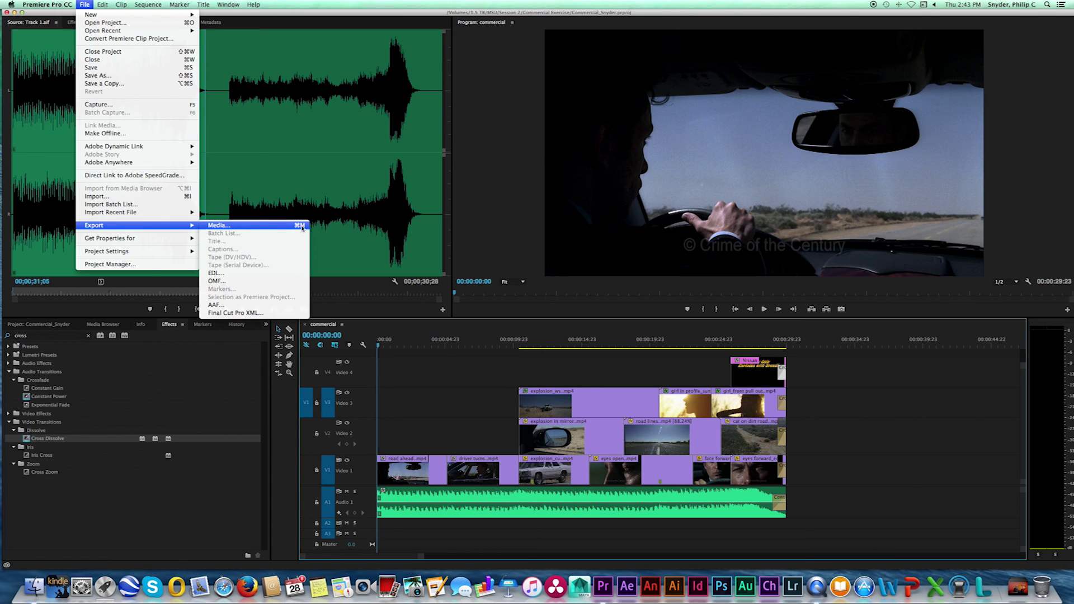
{"action": "left_click", "coordinate": [230, 226]}
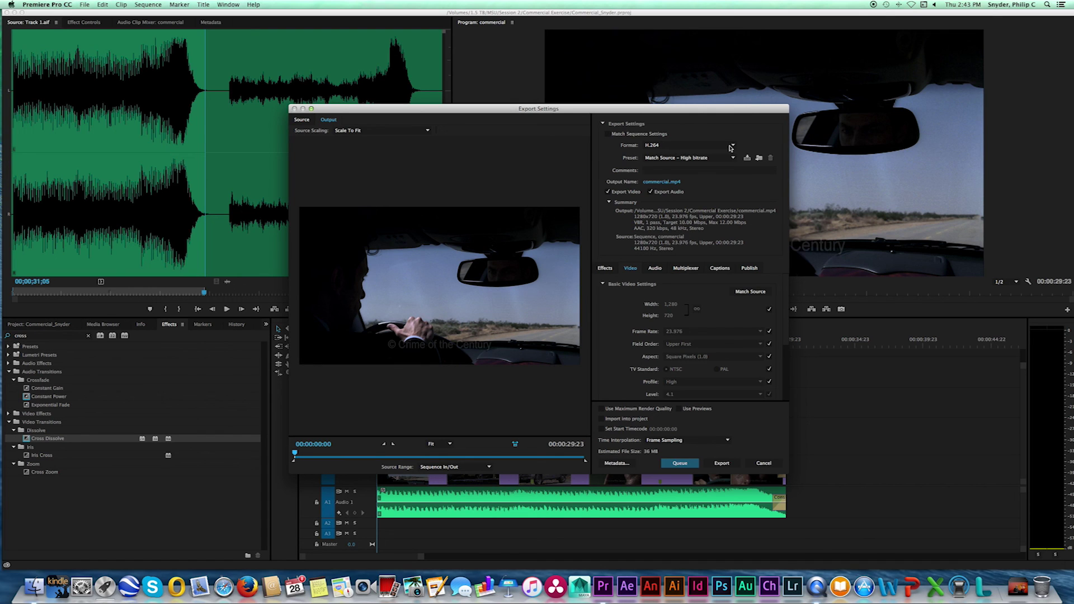
{"action": "left_click", "coordinate": [734, 145]}
{"action": "left_click", "coordinate": [697, 194]}
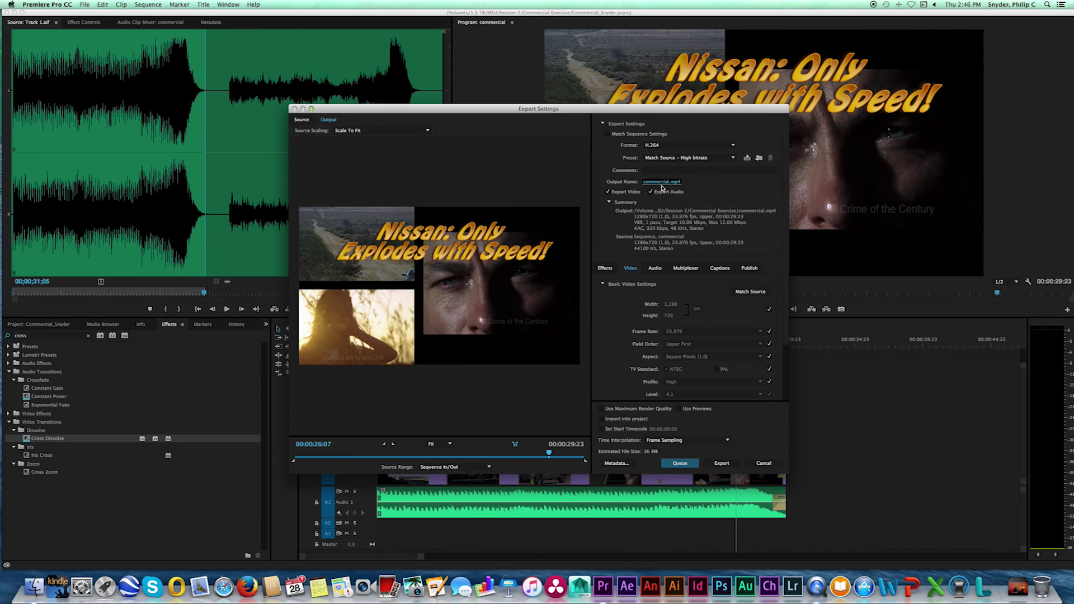
- Export as commercial_snyder.mp4 into Desktop/MSU/Session 2/Commercial Exercise
{"action": "left_click", "coordinate": [658, 183]}
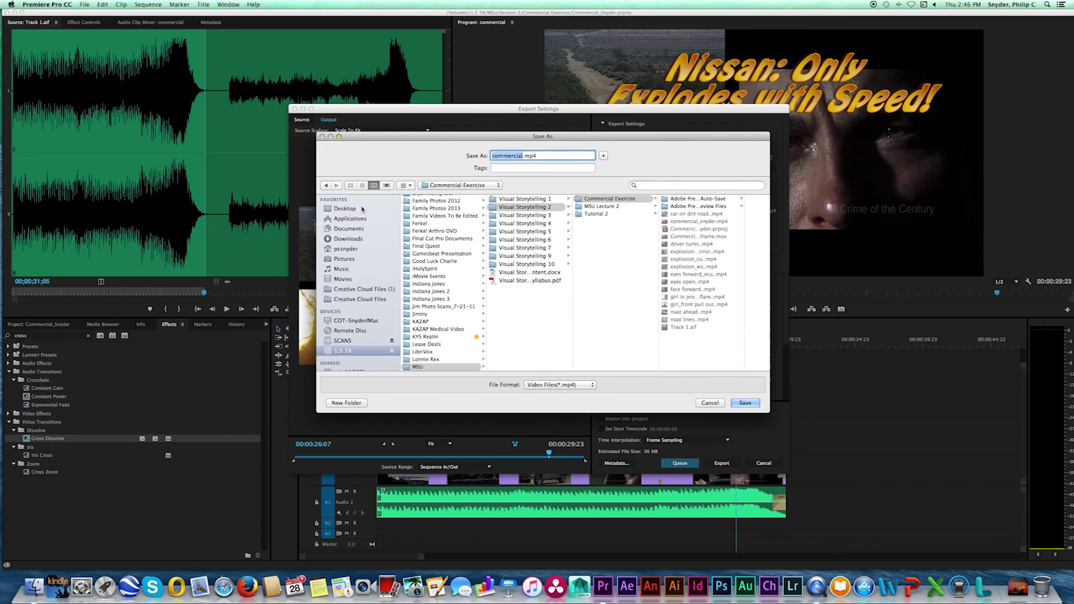
{"action": "left_click", "coordinate": [352, 208]}
{"action": "left_click", "coordinate": [435, 206]}
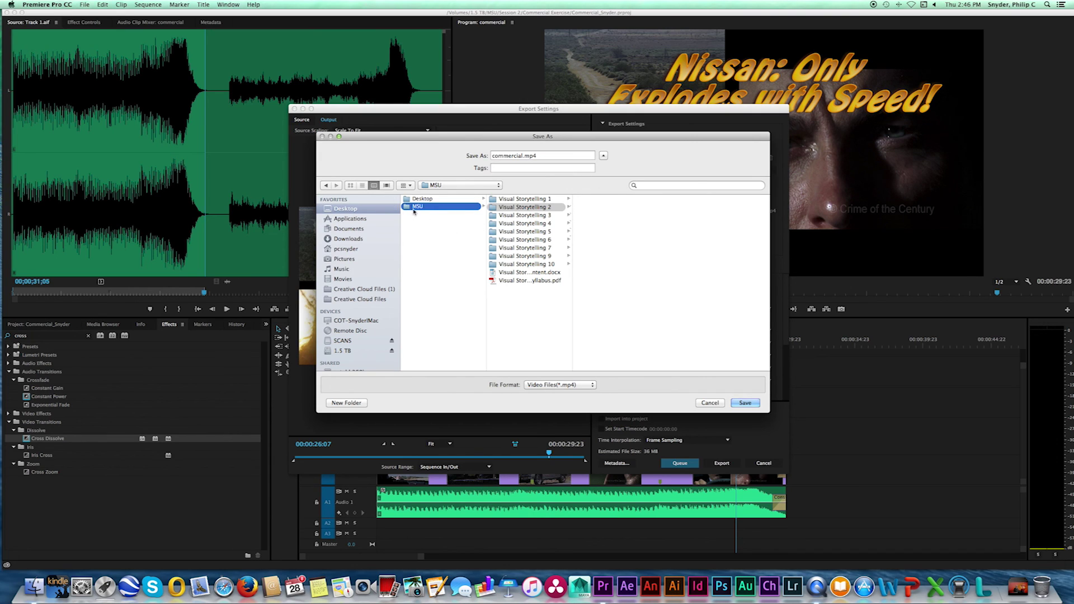
{"action": "left_click", "coordinate": [520, 207]}
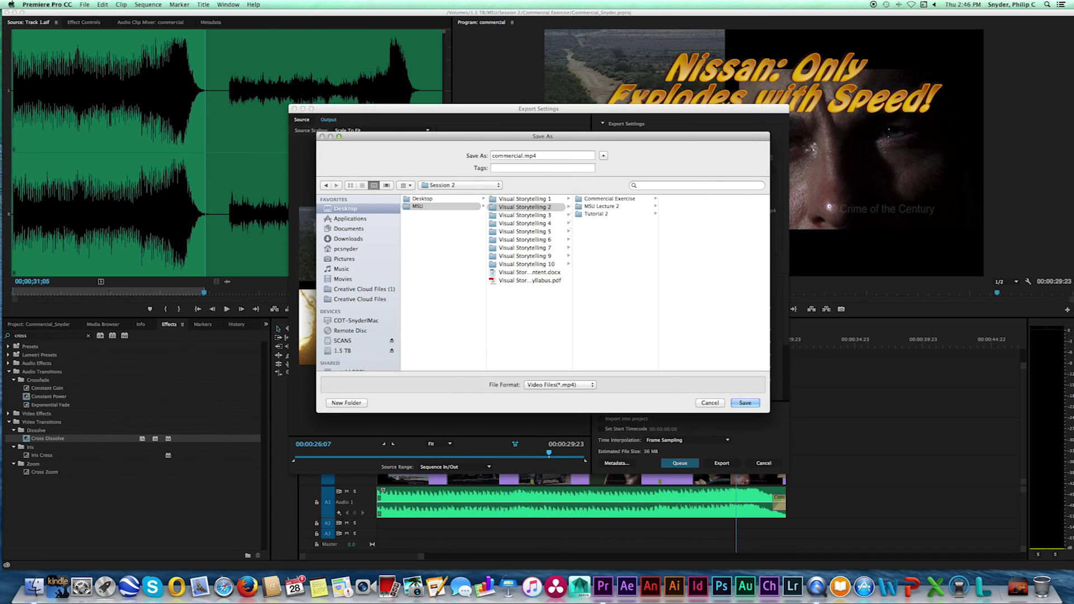
{"action": "left_click", "coordinate": [607, 199]}
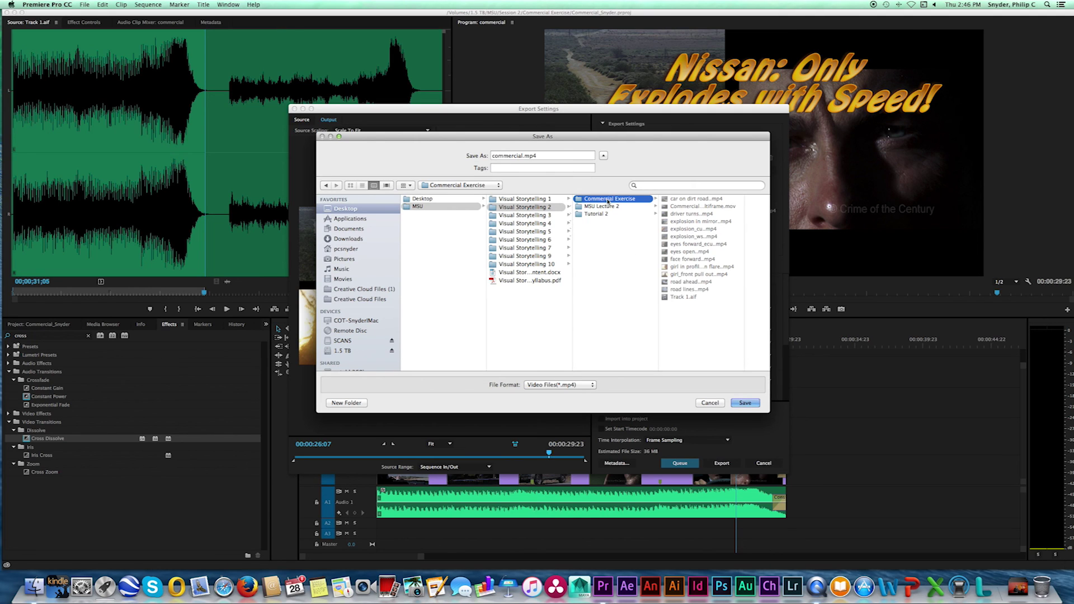
{"action": "left_click", "coordinate": [524, 155]}
{"action": "type", "text": "_"}
{"action": "type", "text": "nyder"}
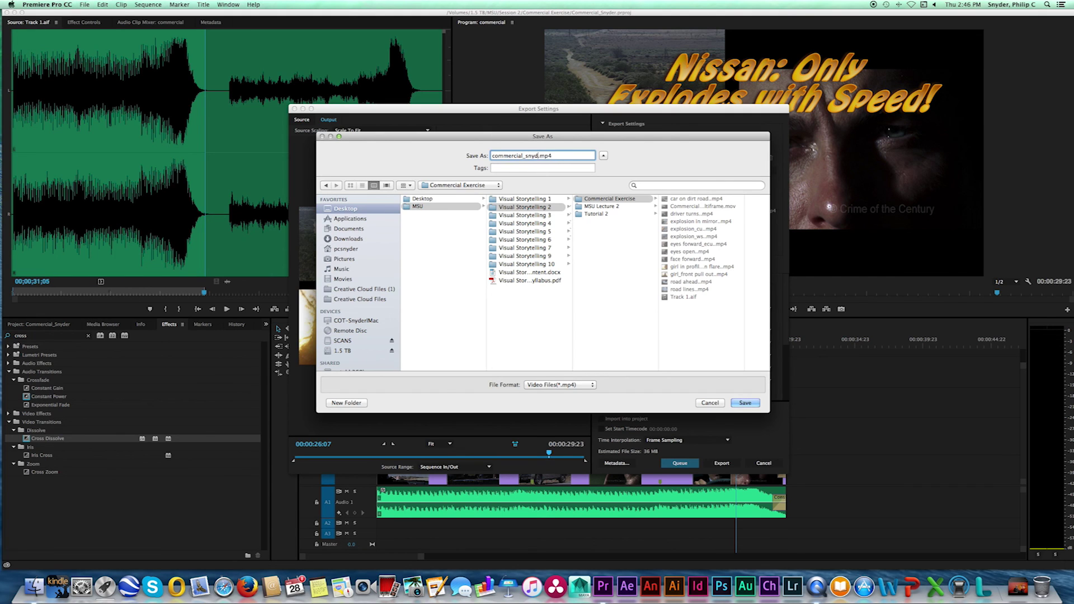
{"action": "key", "text": "Return"}
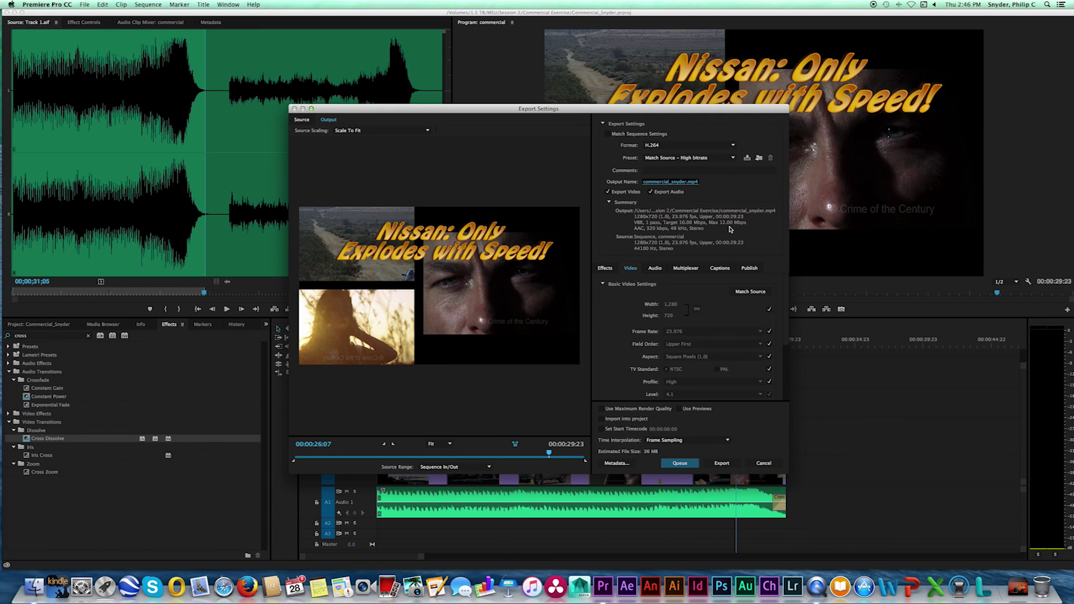
{"action": "left_click", "coordinate": [722, 463]}
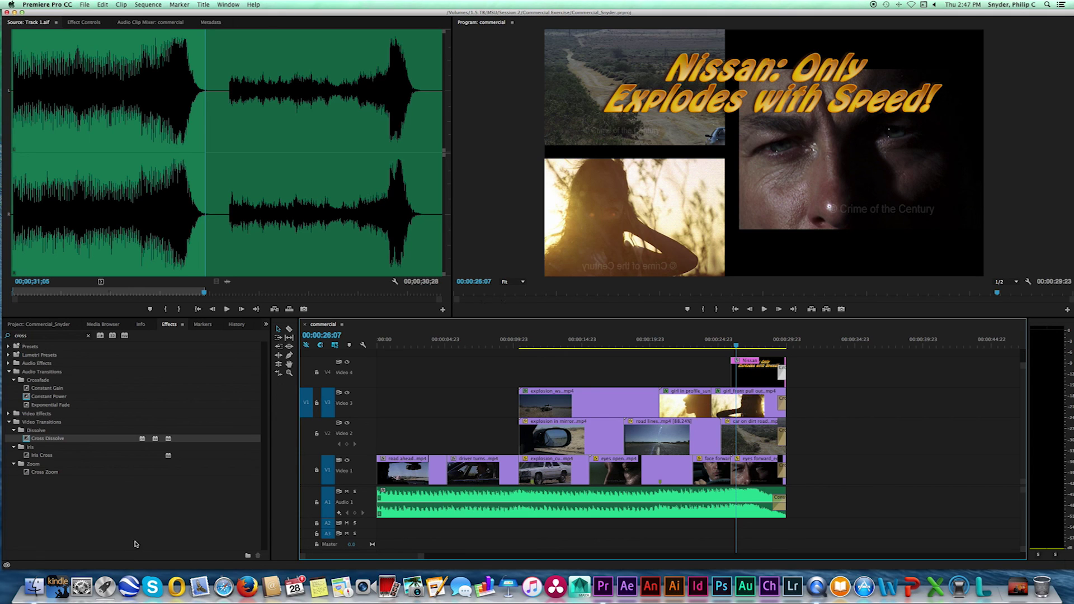
{"action": "left_click", "coordinate": [35, 587]}
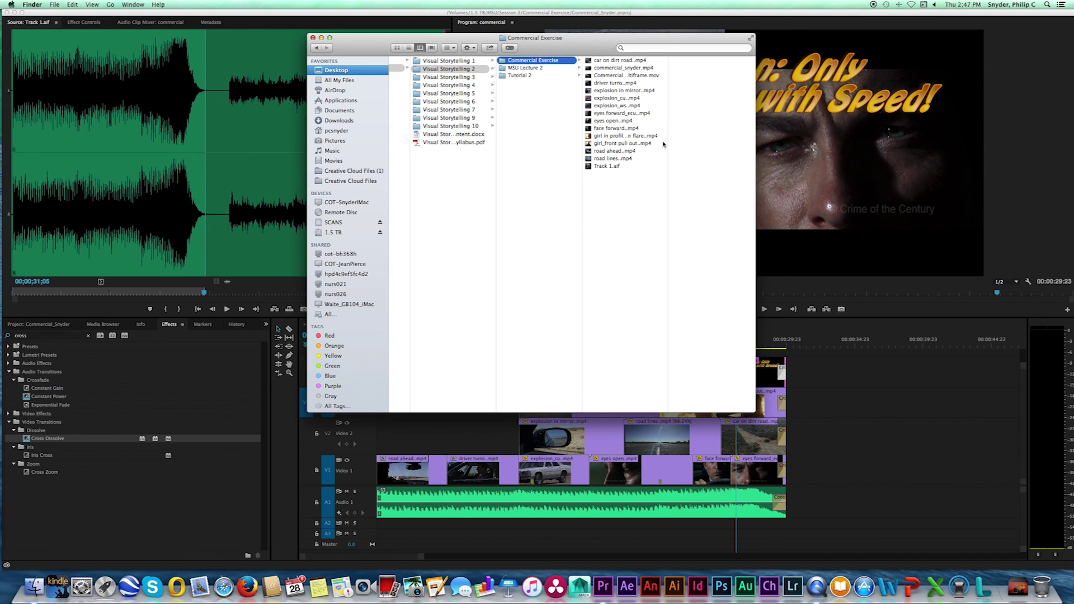
{"action": "left_click", "coordinate": [634, 69]}
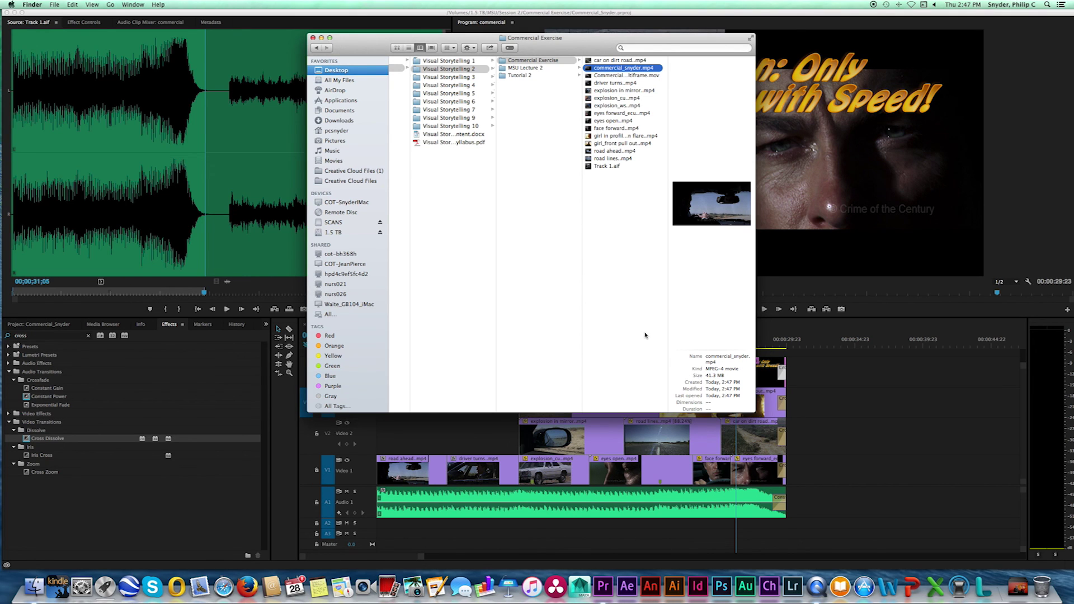
{"action": "key", "text": "space"}
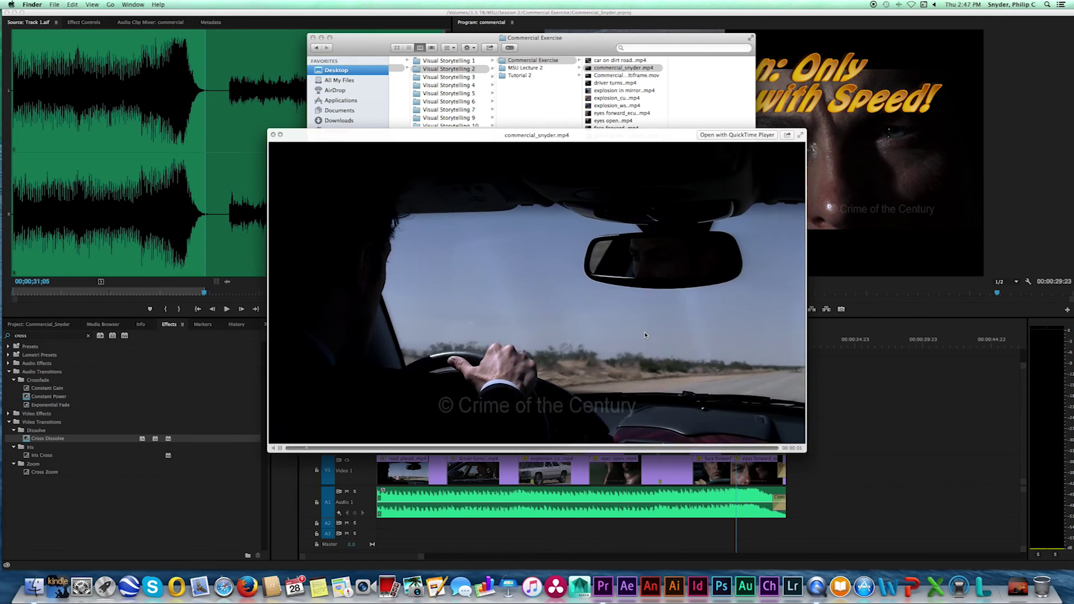
{"action": "key", "text": "space"}
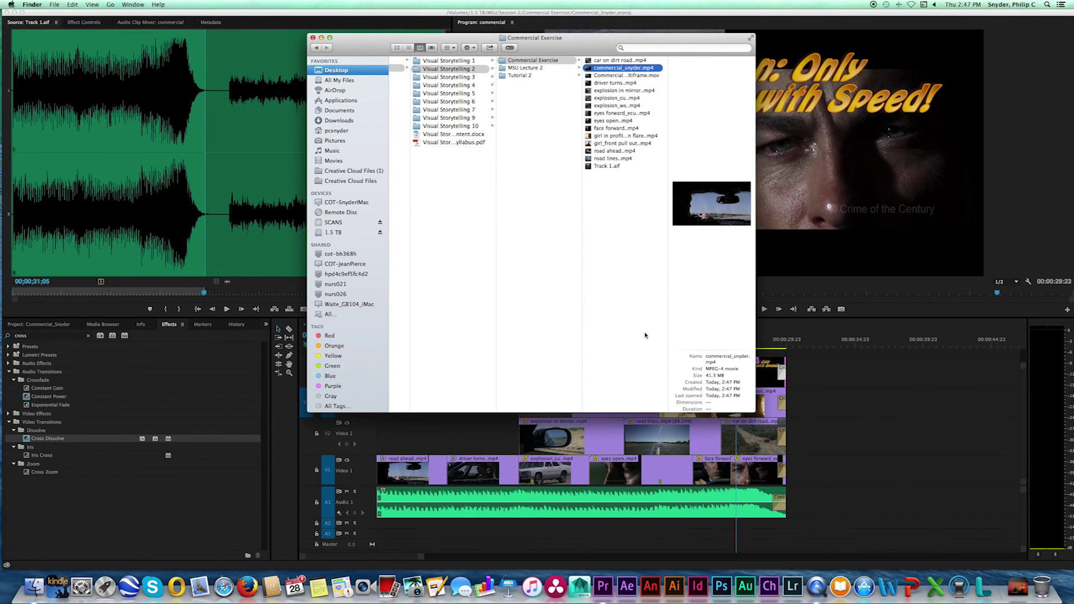
{"action": "key", "text": "space"}
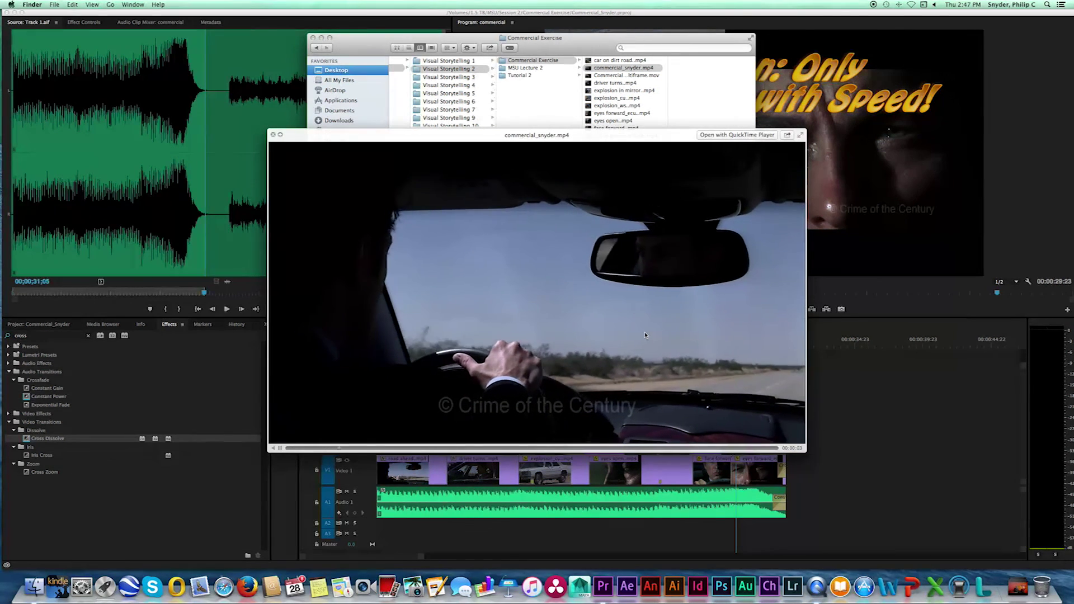
{"action": "key", "text": "XF86AudioRaiseVolume"}
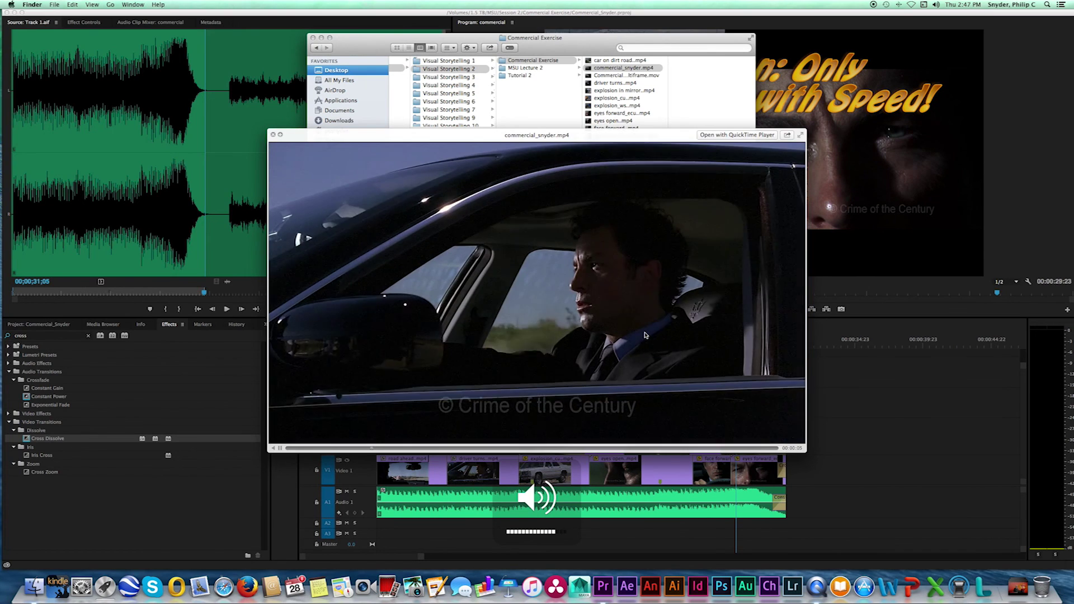
{"action": "key", "text": "XF86AudioMute"}
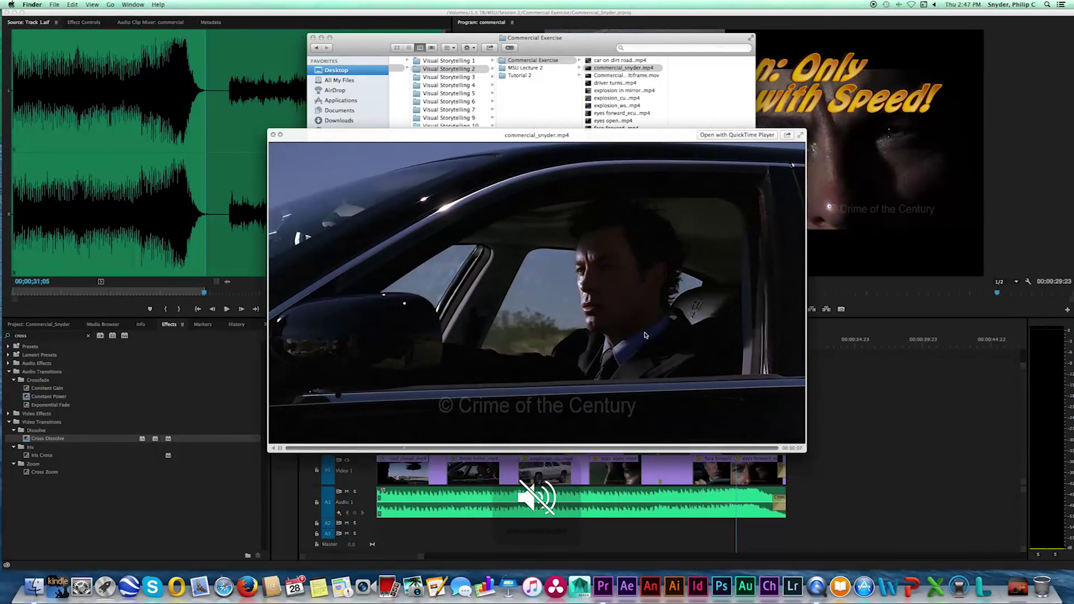
{"action": "key", "text": "space"}
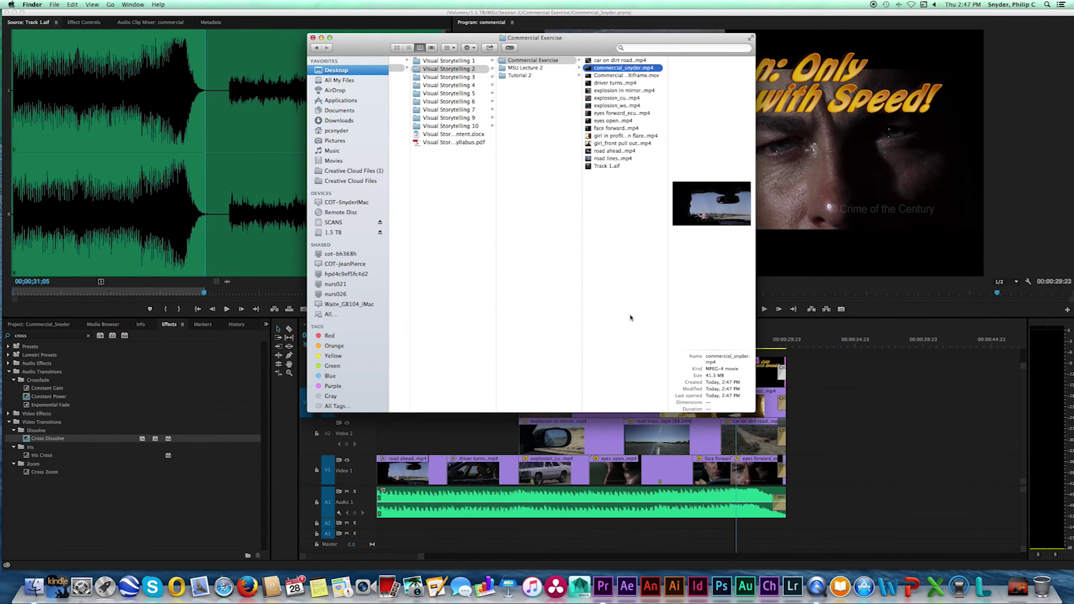
{"action": "left_click", "coordinate": [803, 367]}
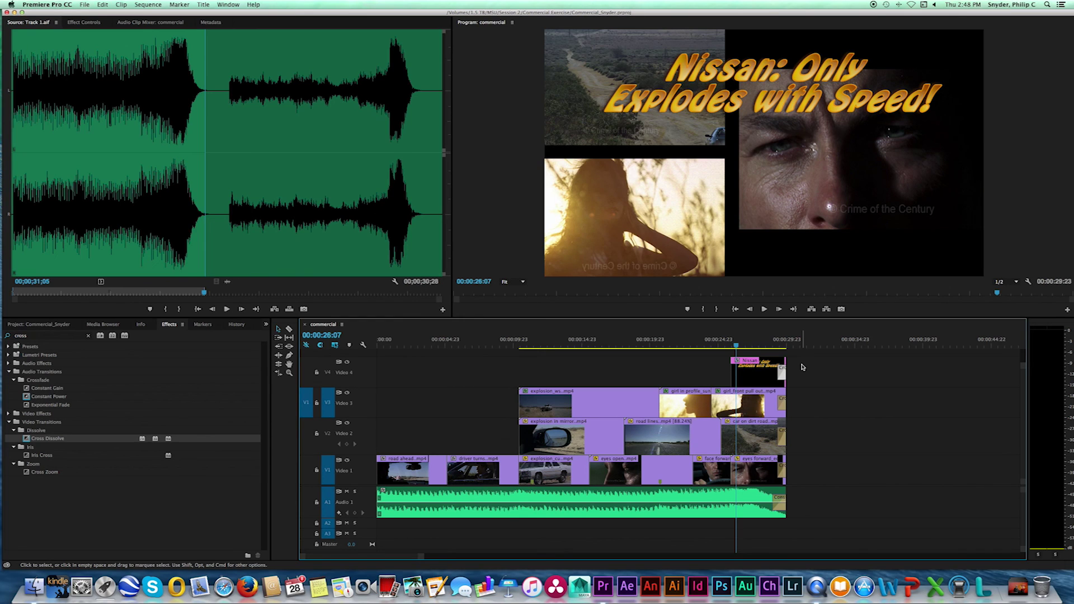